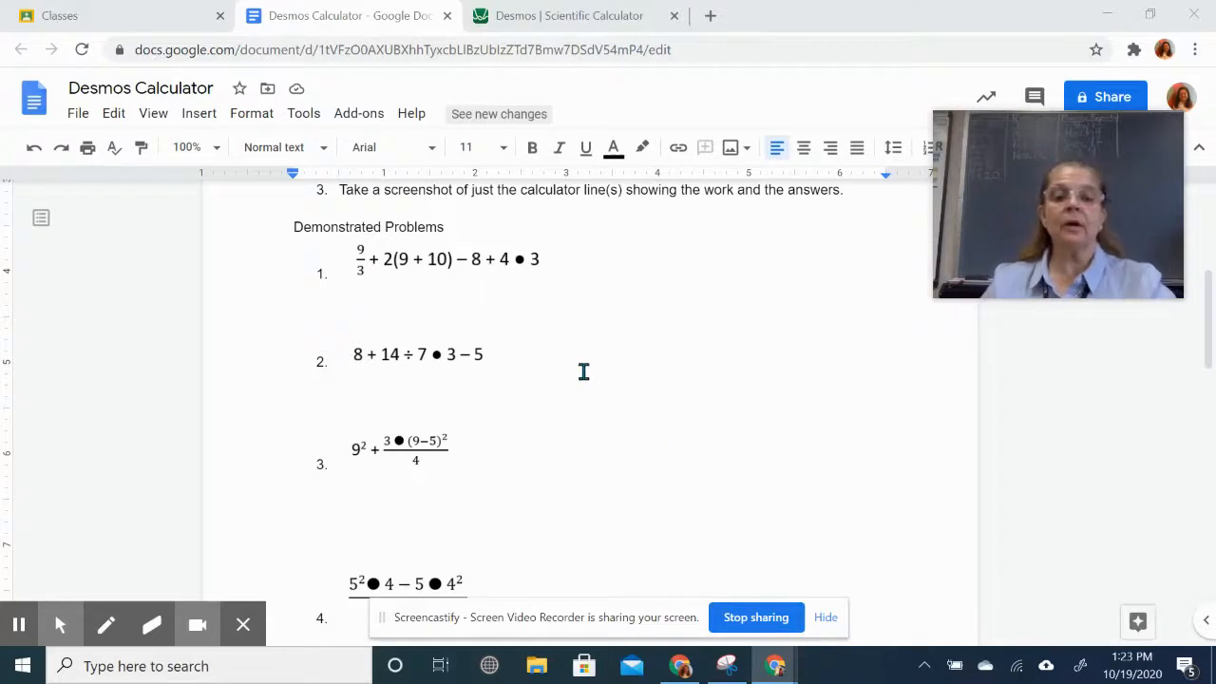
- Switch from the worksheet to the empty Desmos Scientific Calculator tab
scroll(582, 371, up, 4)
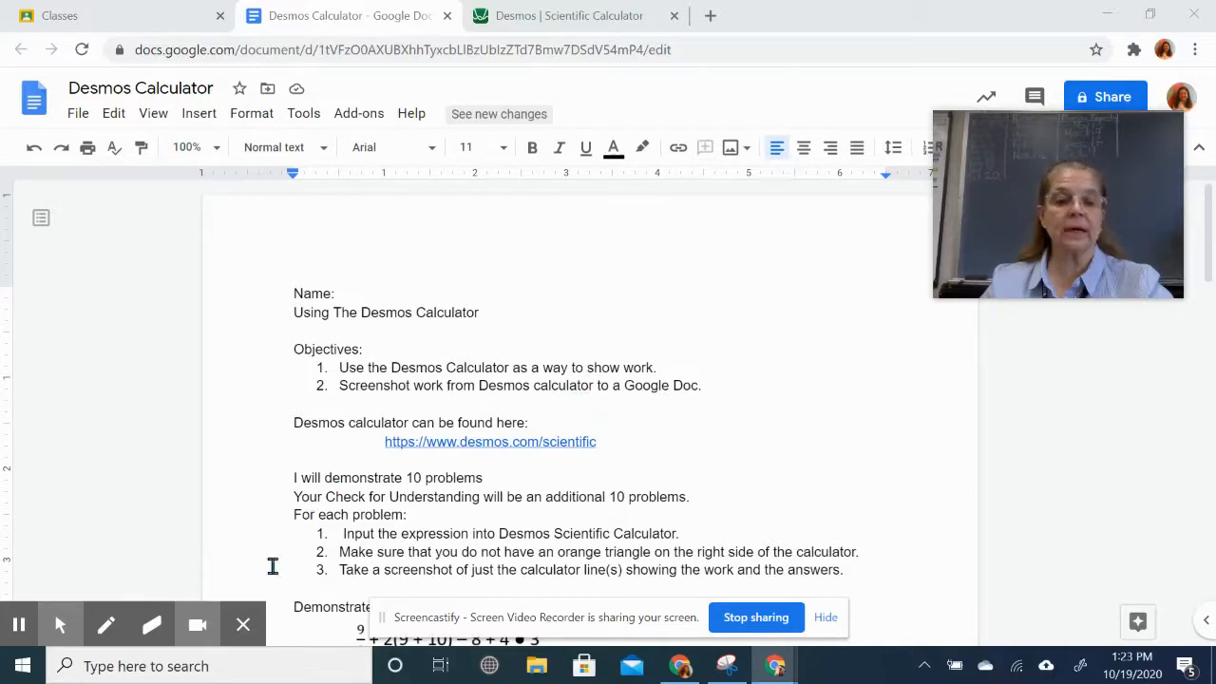
click(245, 629)
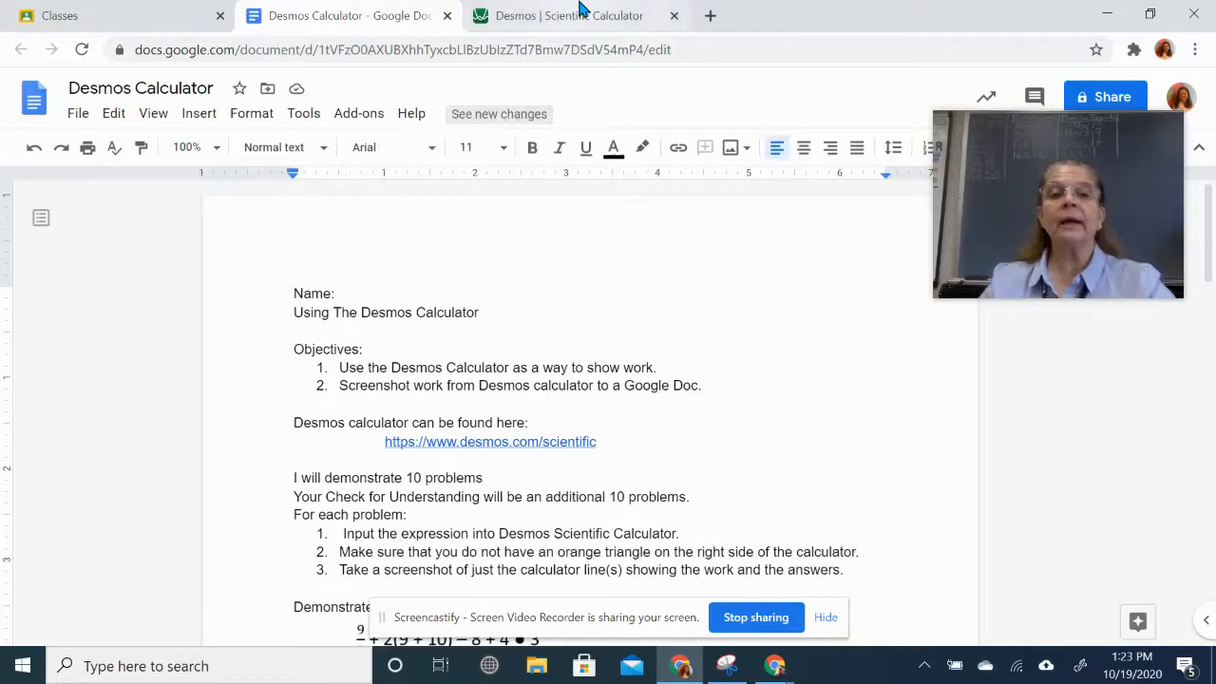
click(582, 16)
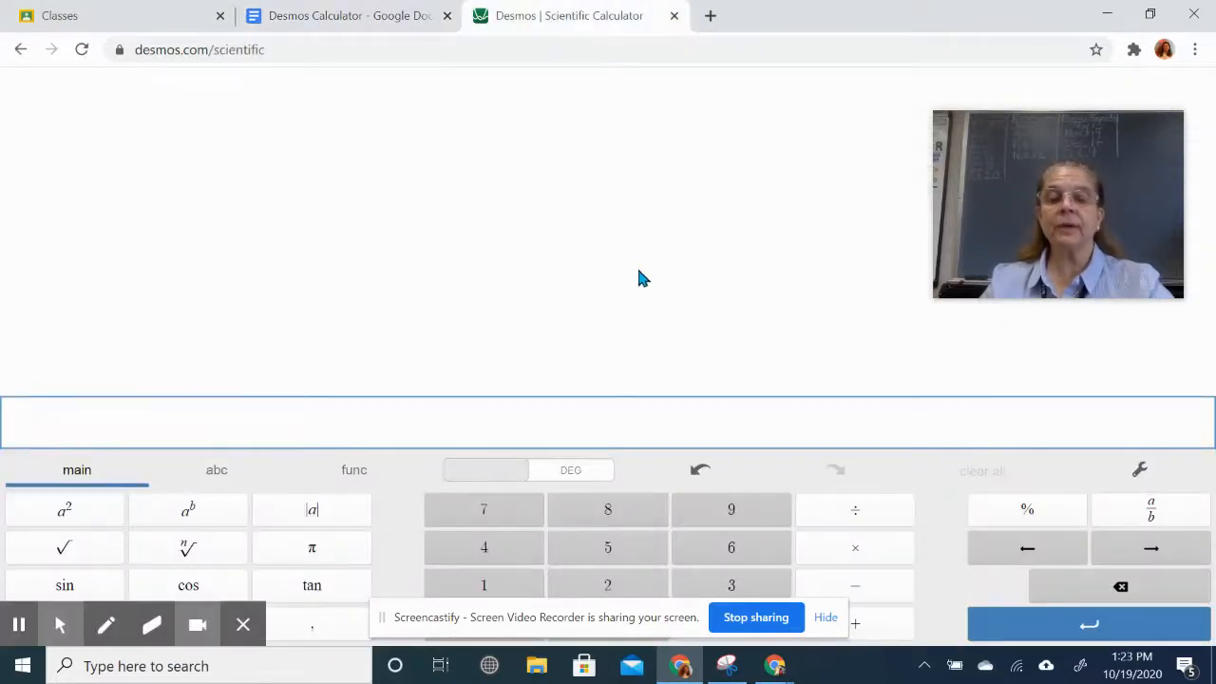
click(369, 18)
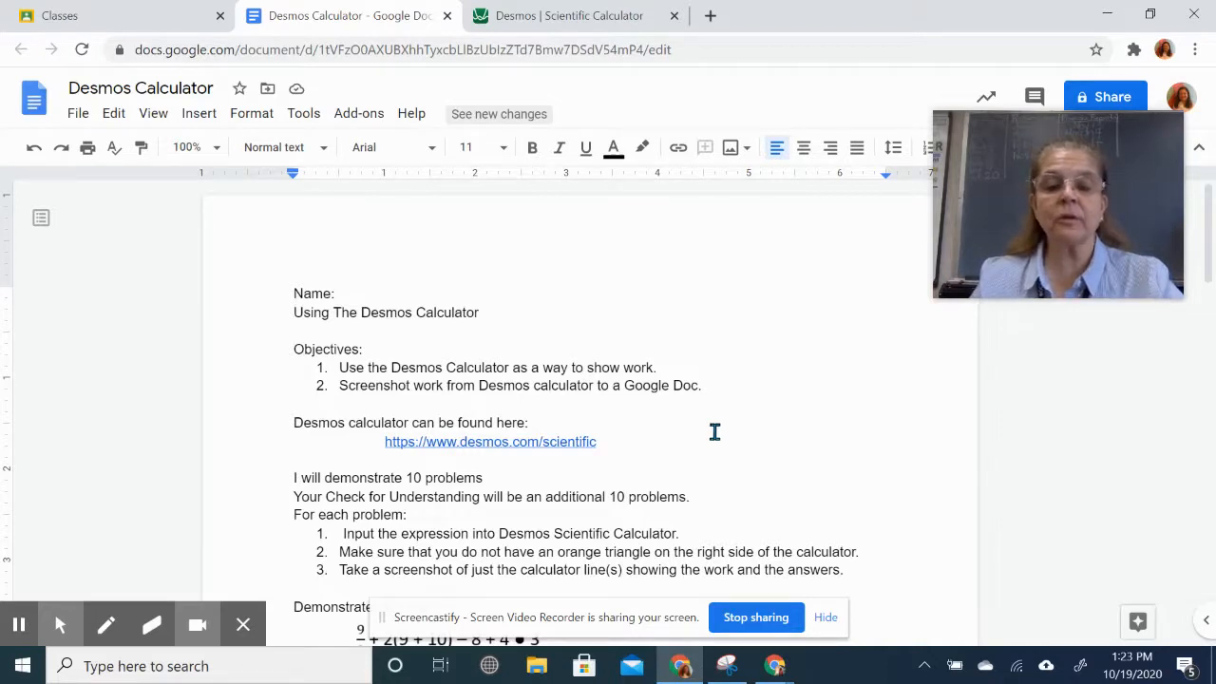
click(604, 17)
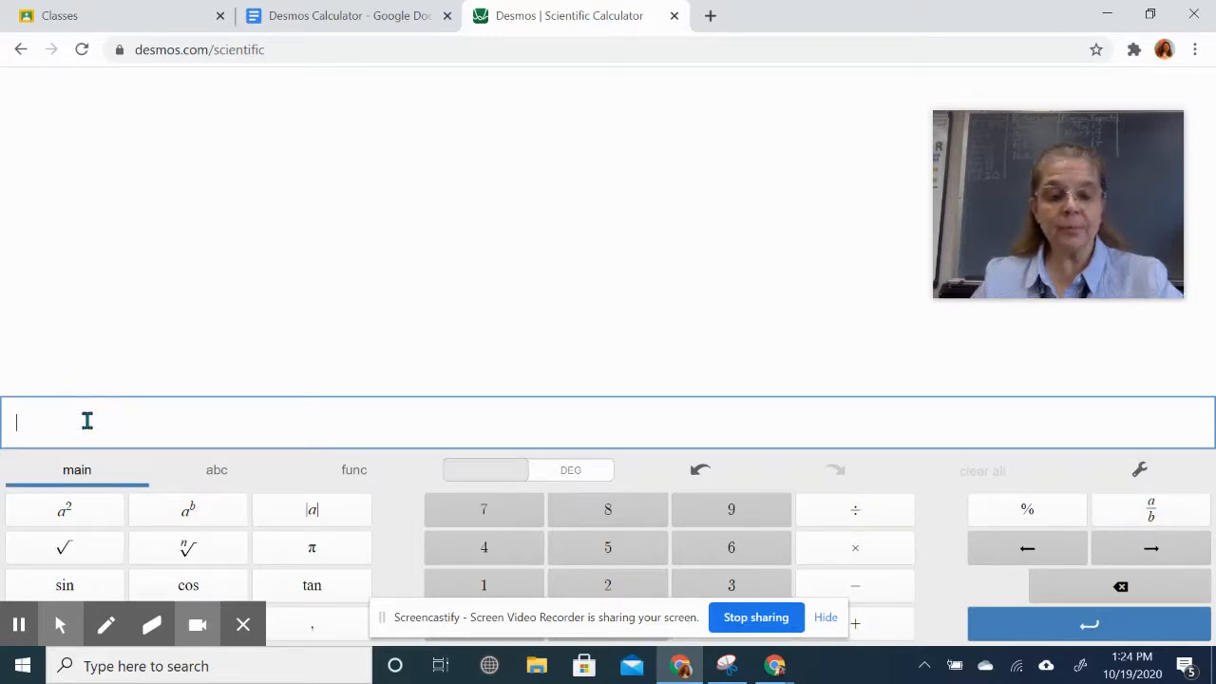
text(12)
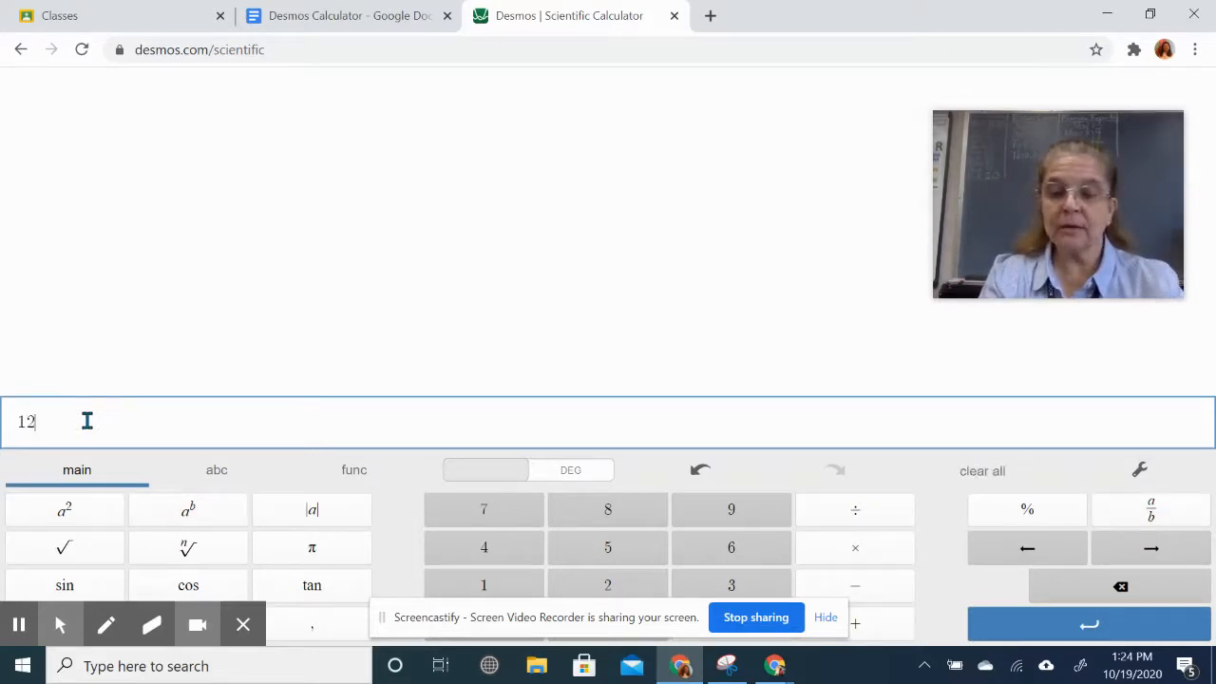
text(/2)
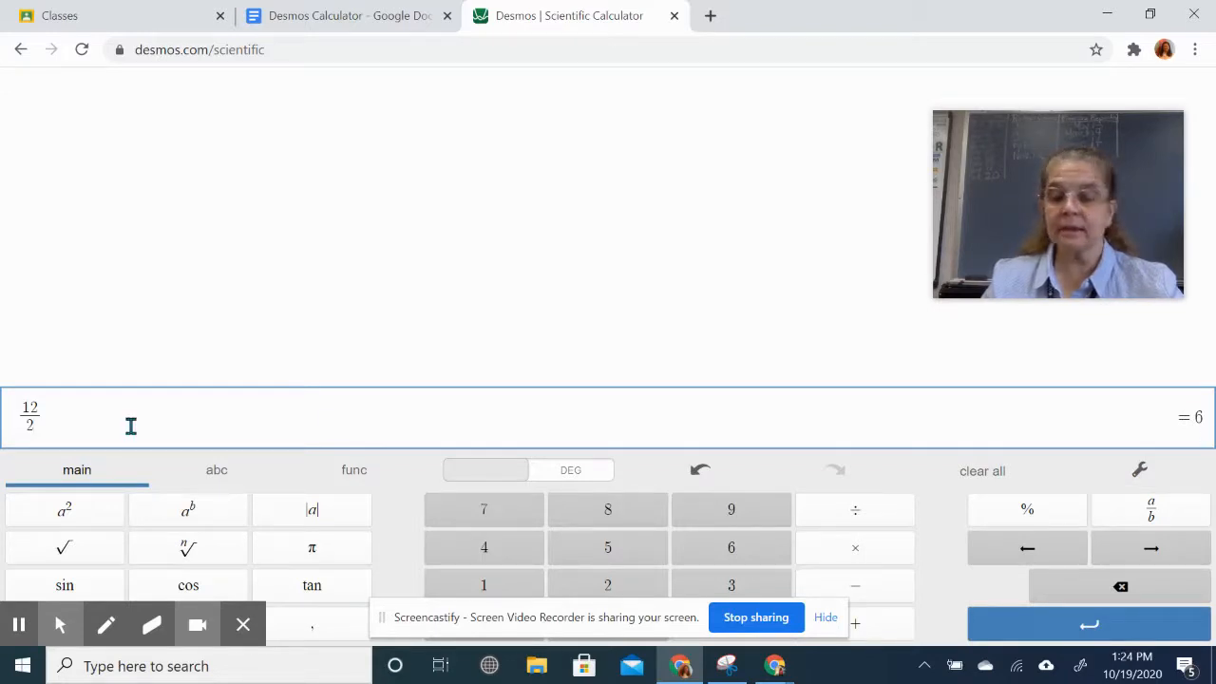
key(Return)
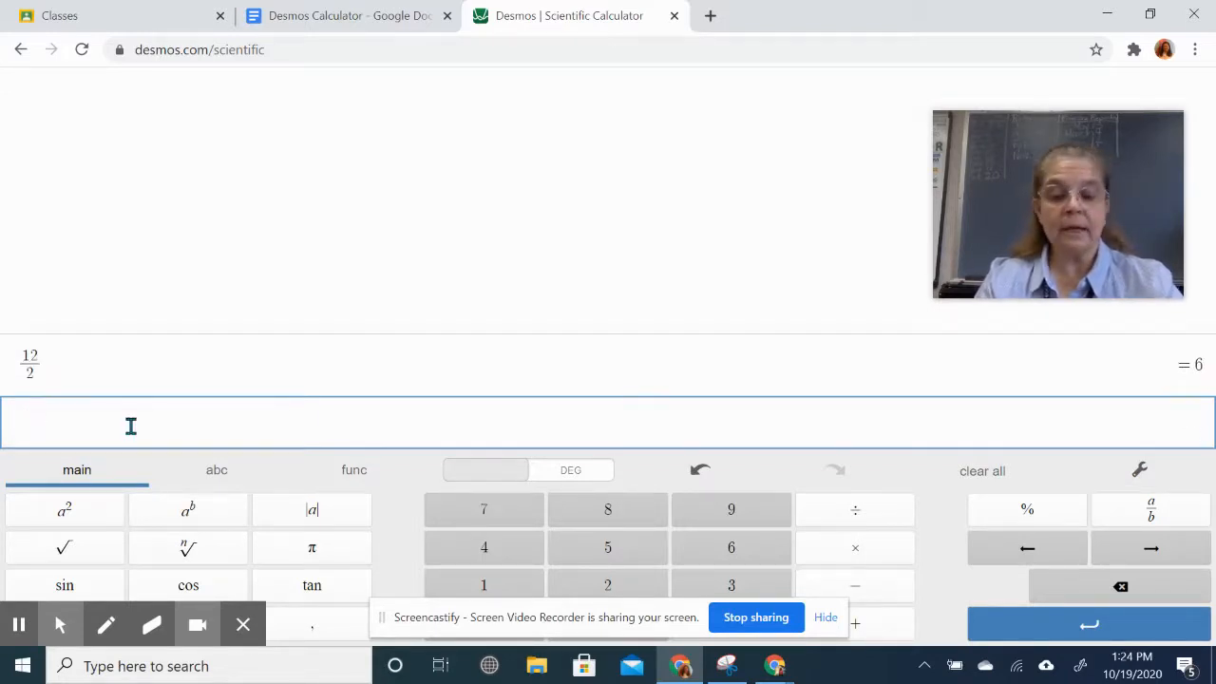
text(12)
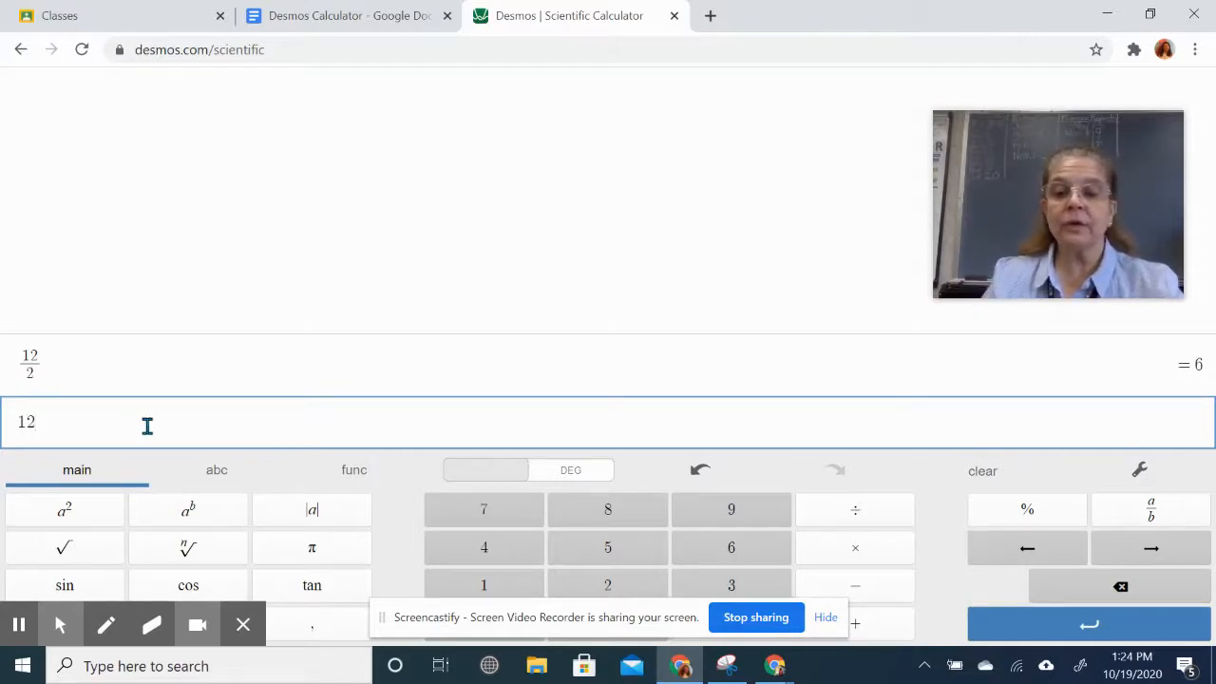
click(872, 522)
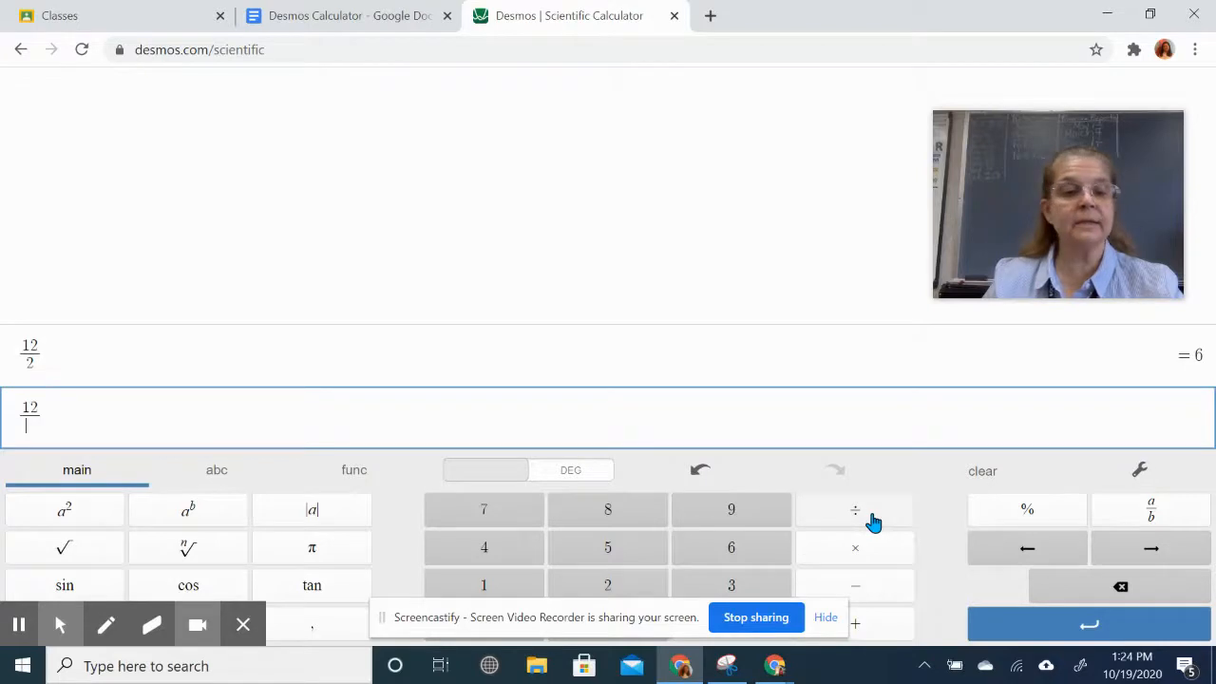
text(2)
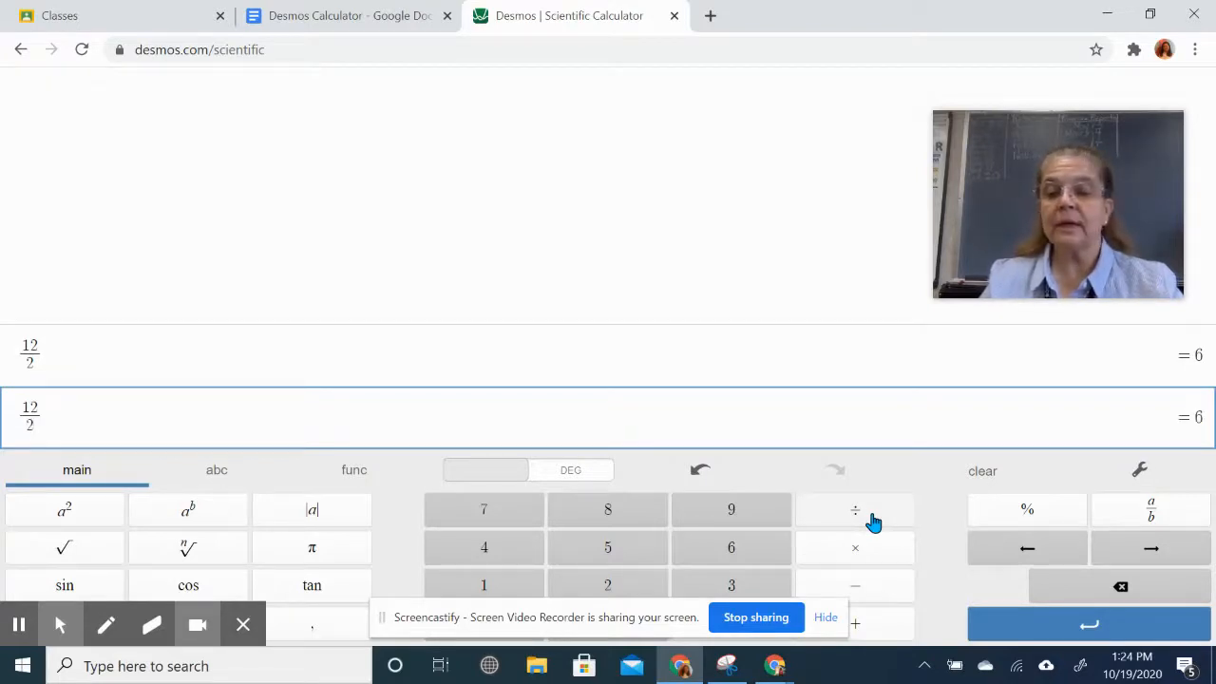
click(1000, 627)
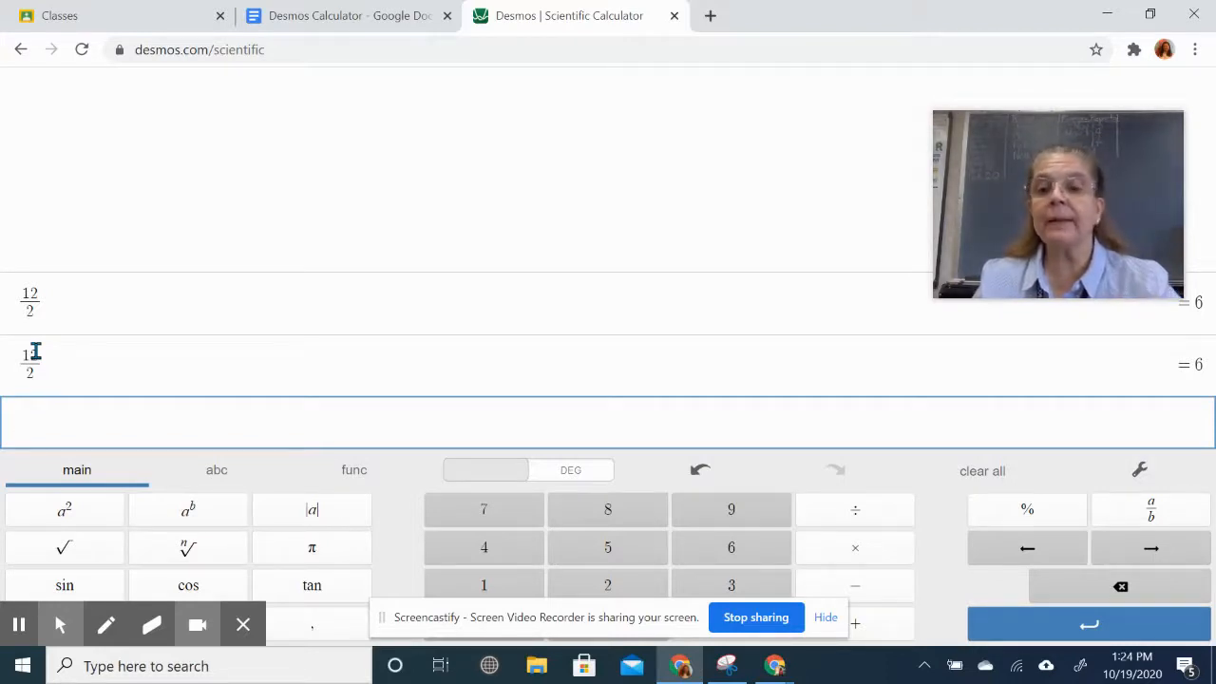
click(979, 475)
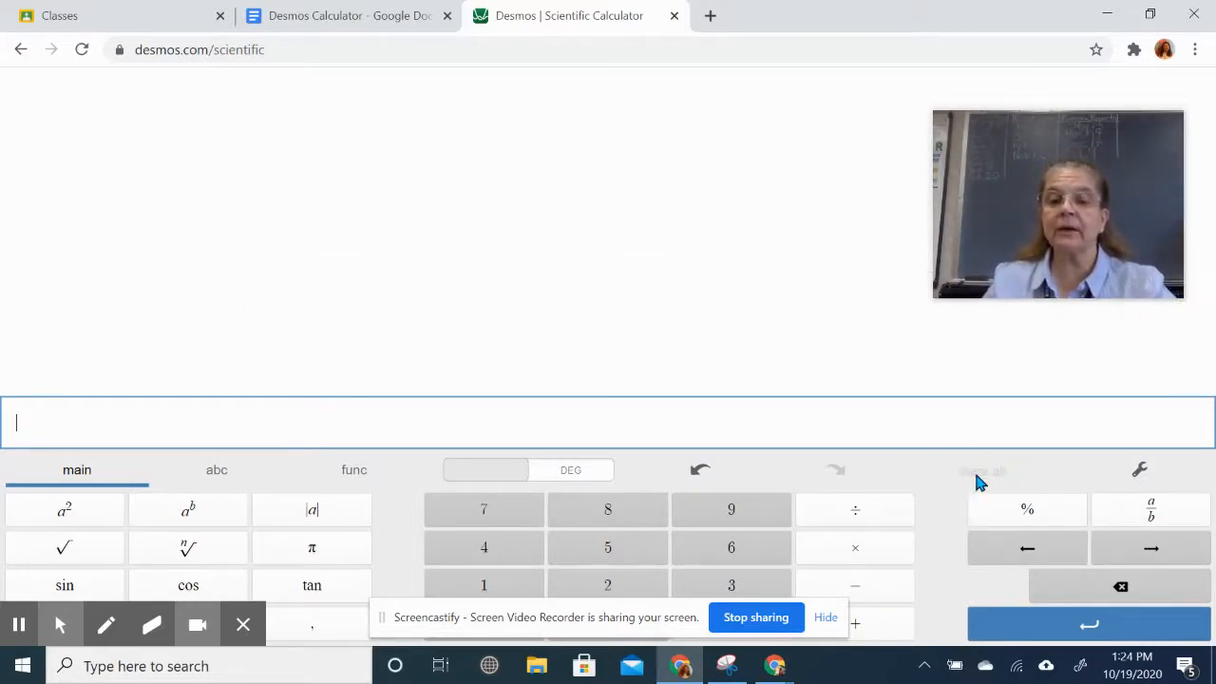
- Return to the worksheet and bring Demonstrated Problems 1–4 into view
click(407, 16)
scroll(508, 315, down, 5)
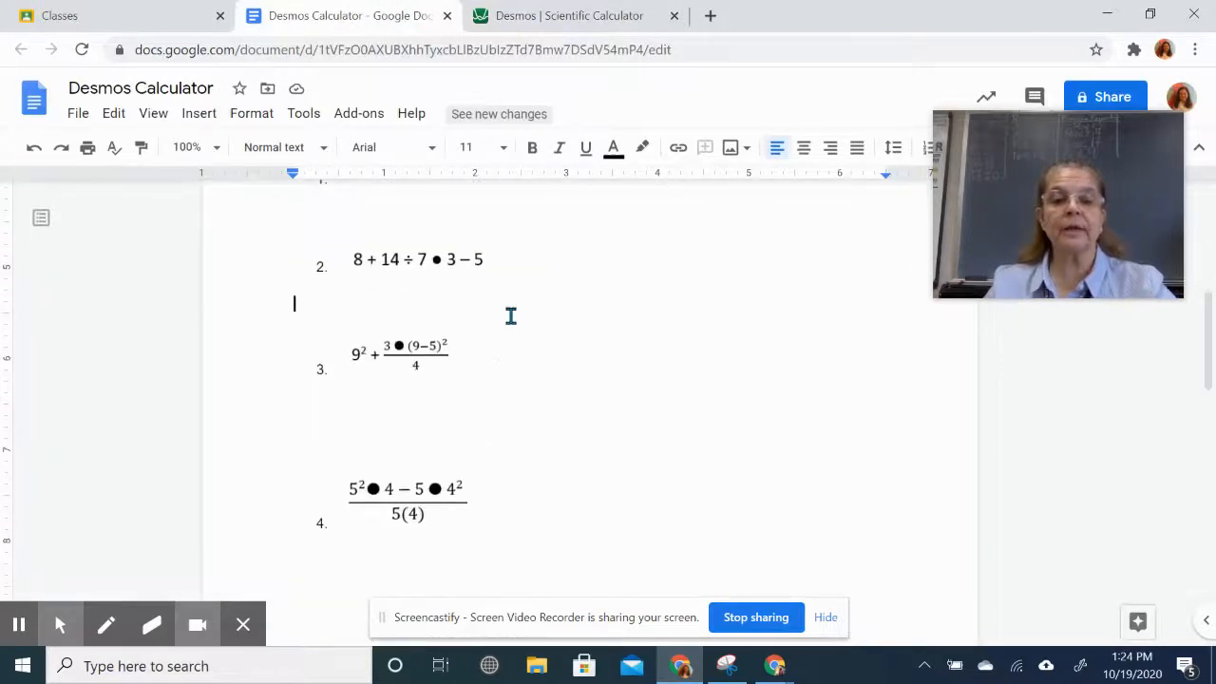
scroll(510, 316, up, 1)
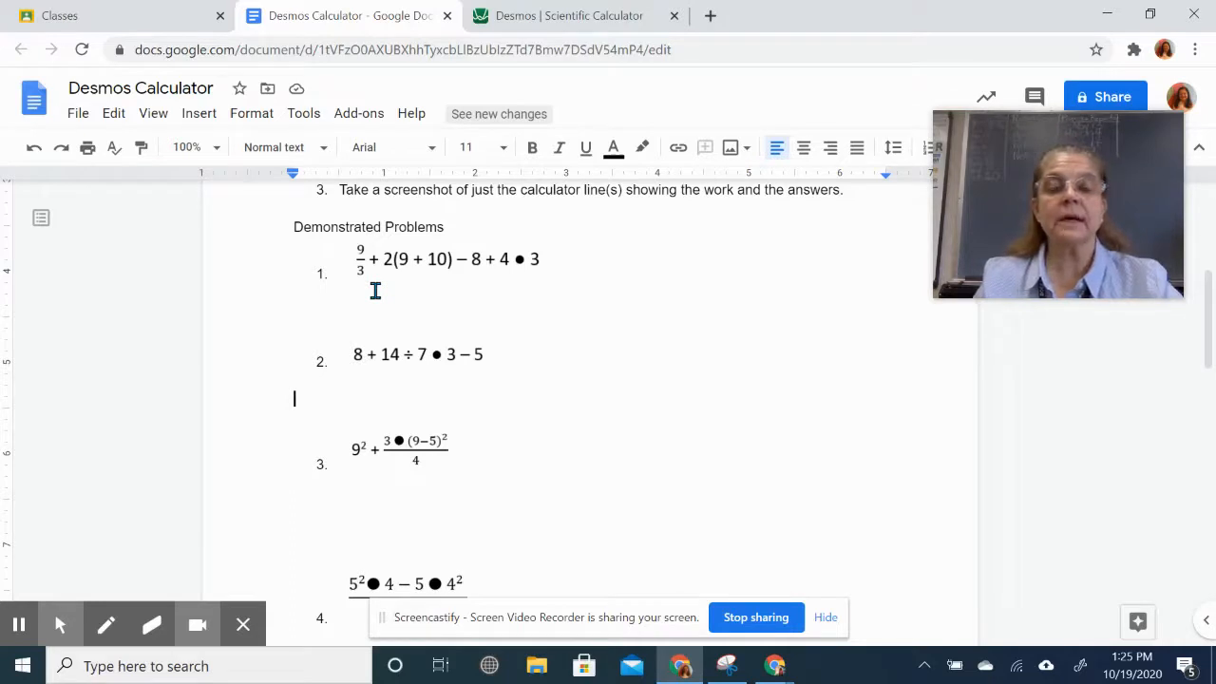
- Enter 9/3 + 2 on the Desmos keypad, checking problem 1 in the worksheet
click(551, 22)
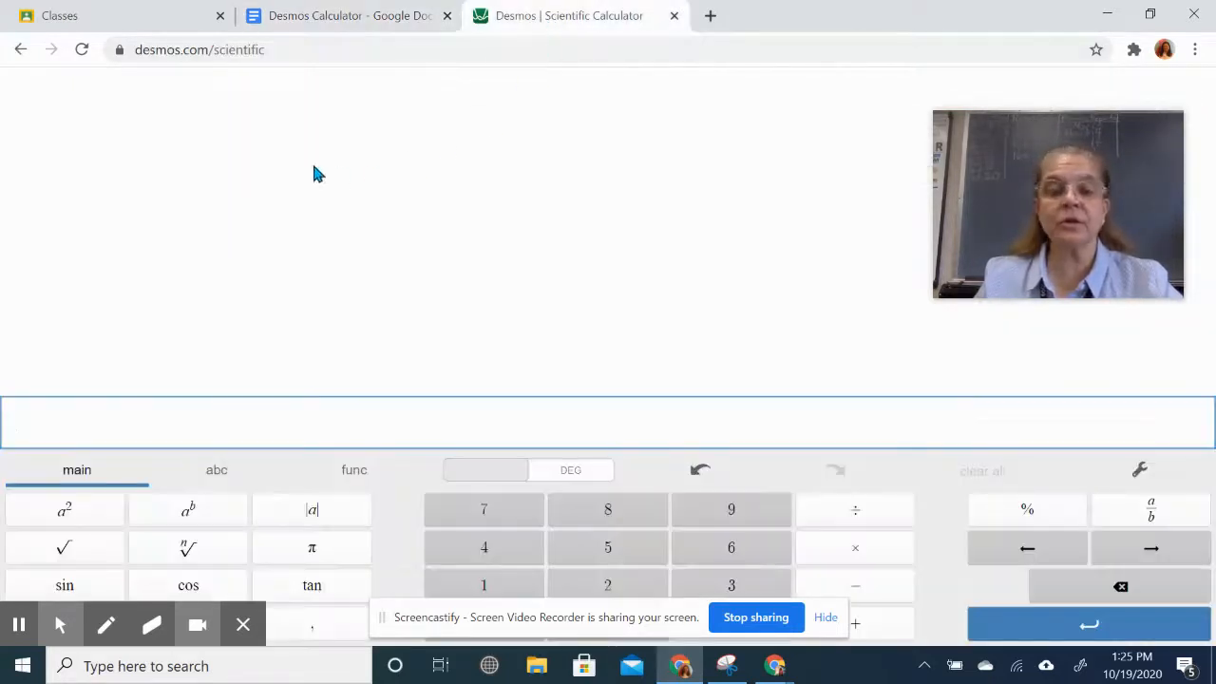
click(733, 518)
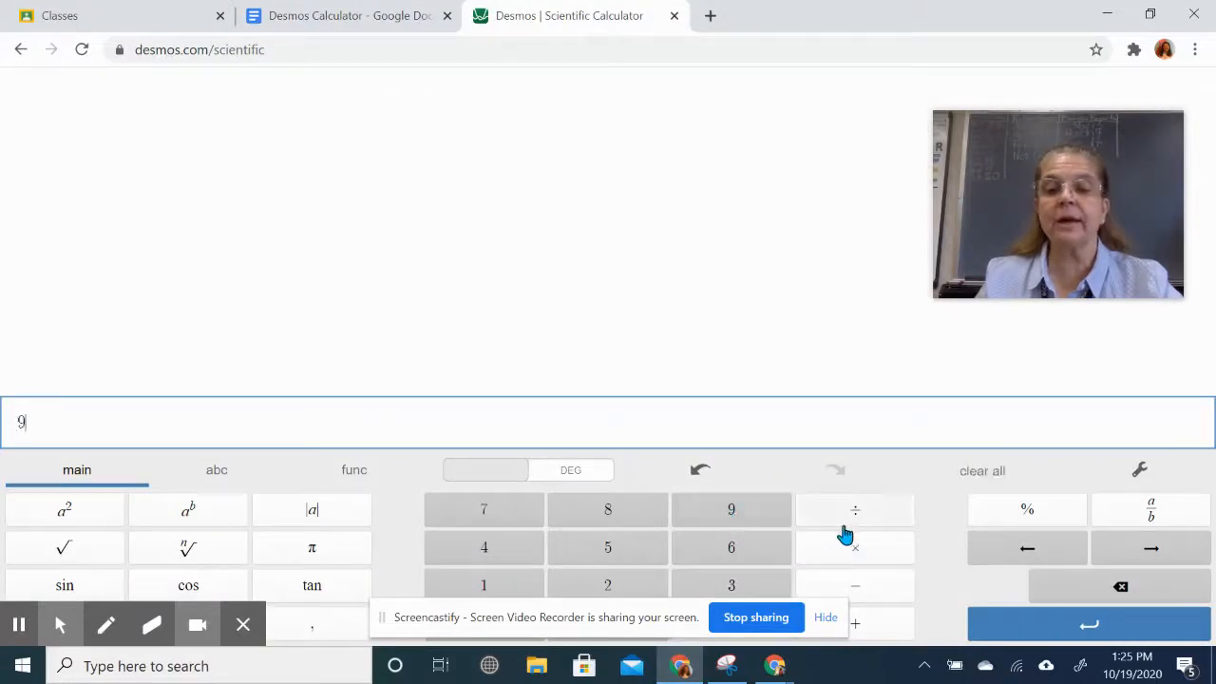
click(854, 517)
click(741, 589)
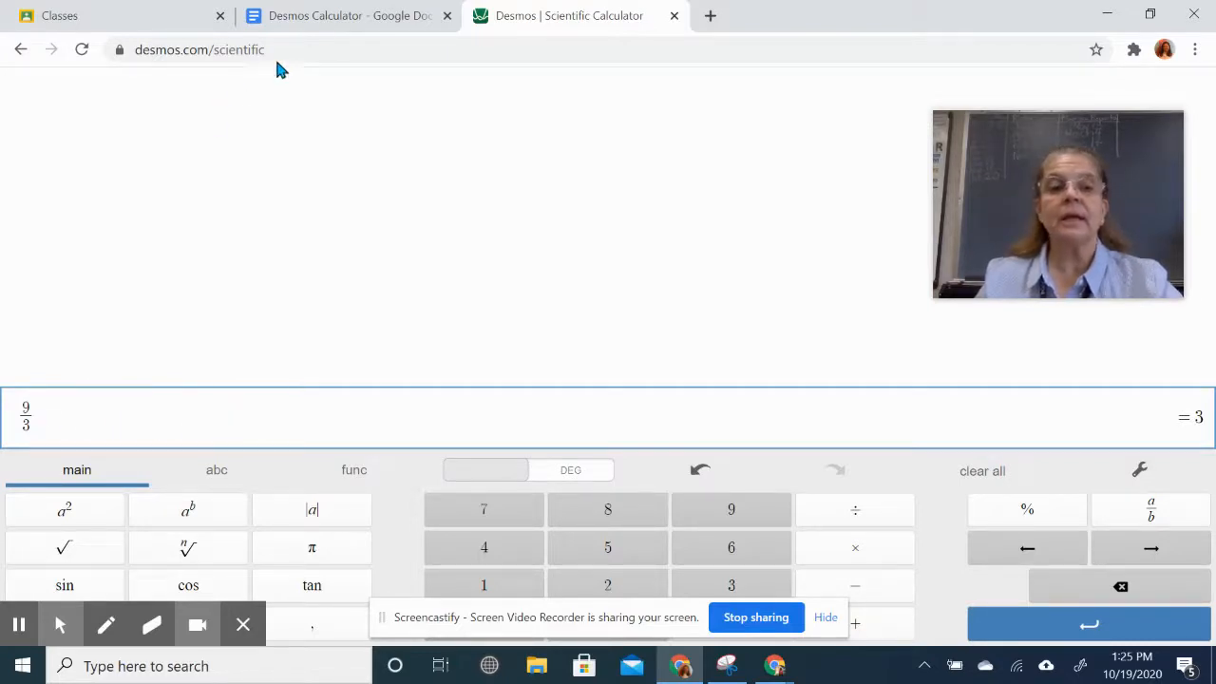
click(338, 22)
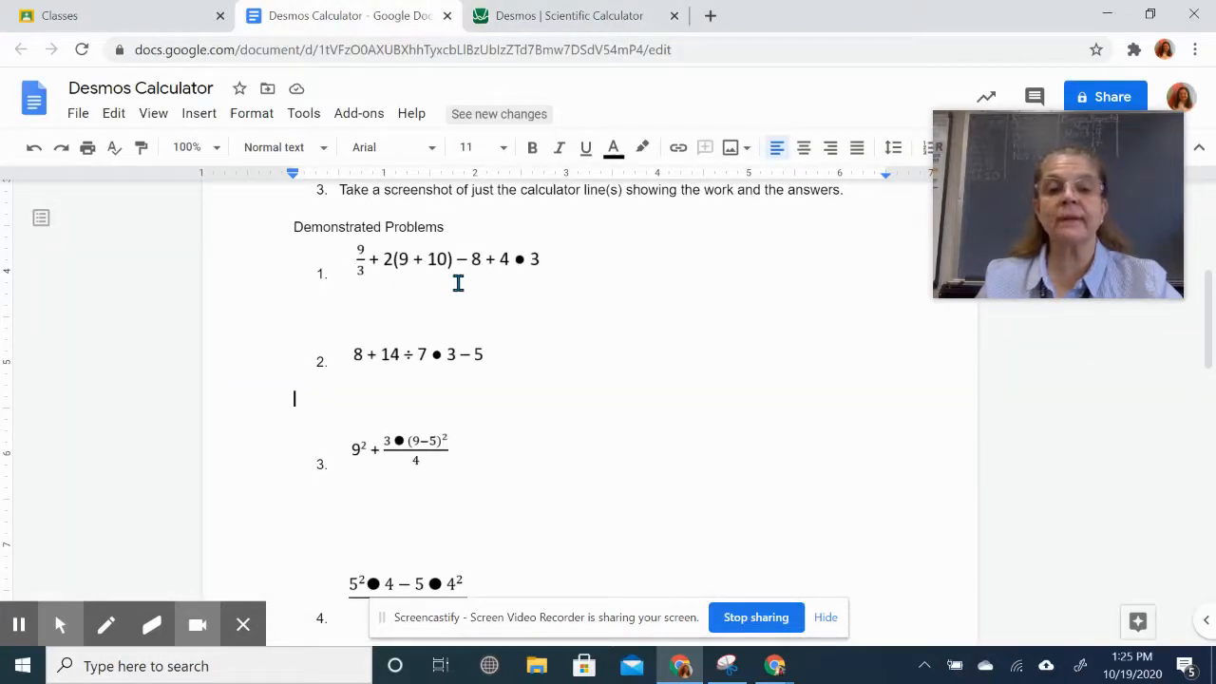
click(553, 17)
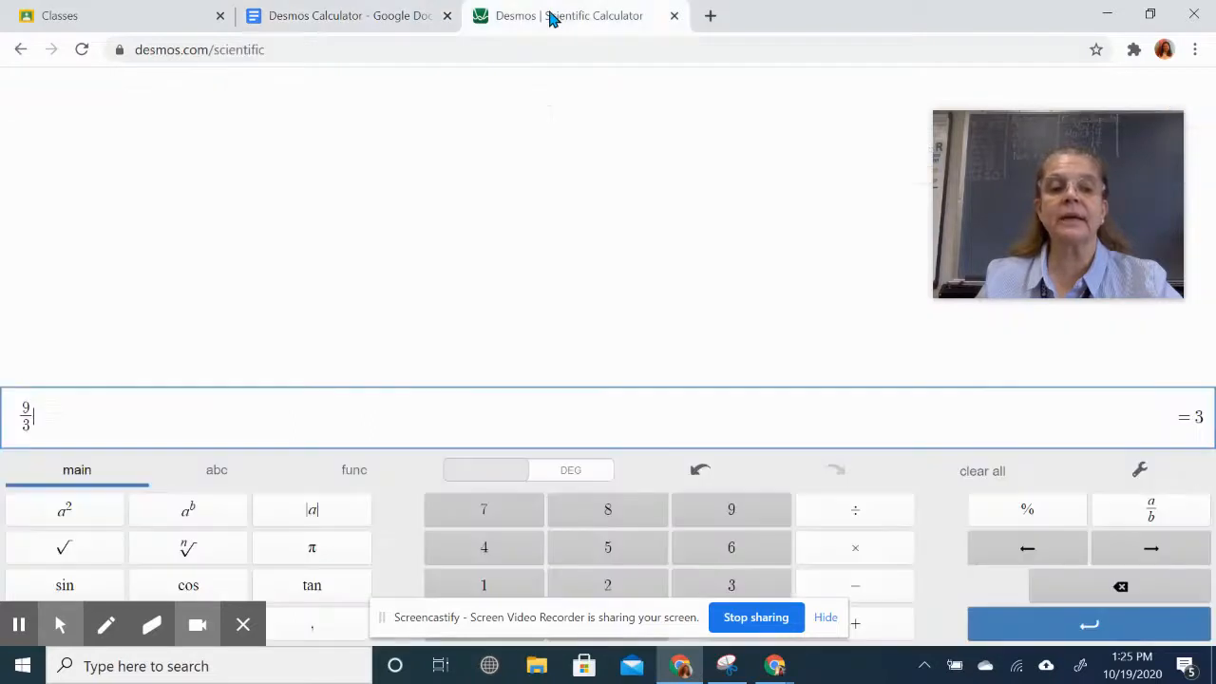
click(871, 631)
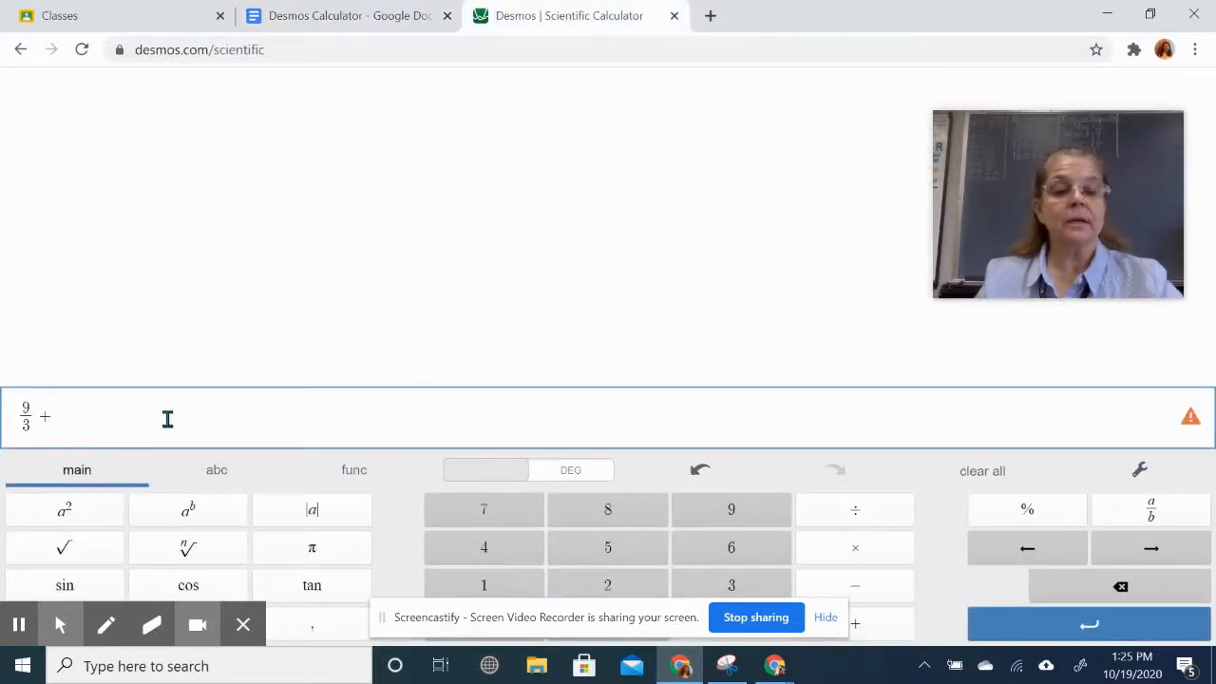
click(618, 586)
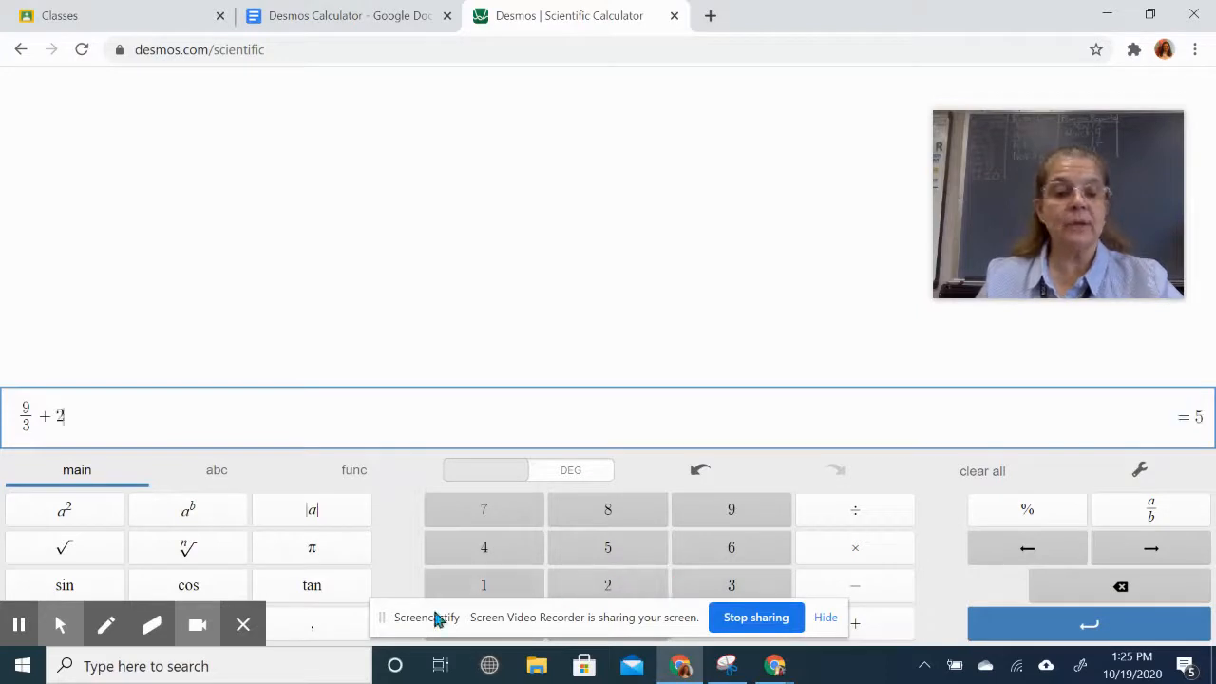
- Remove the stray empty parentheses line, leaving 9/3 + 2 = 5
click(244, 627)
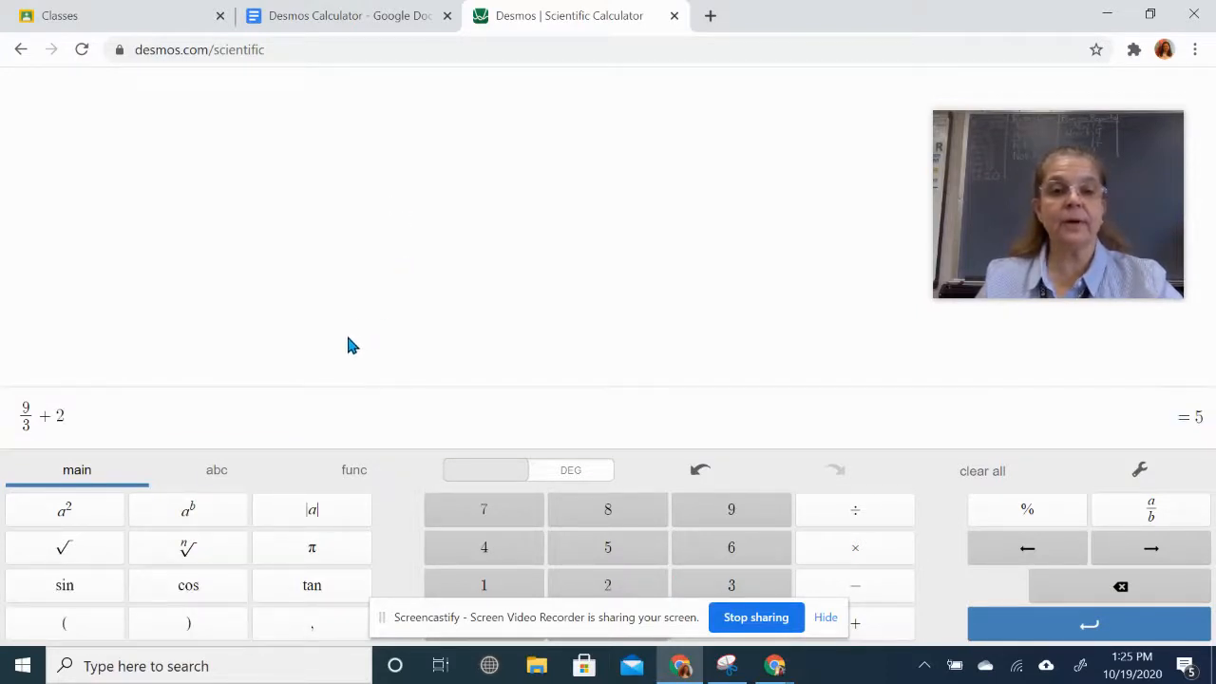
click(97, 629)
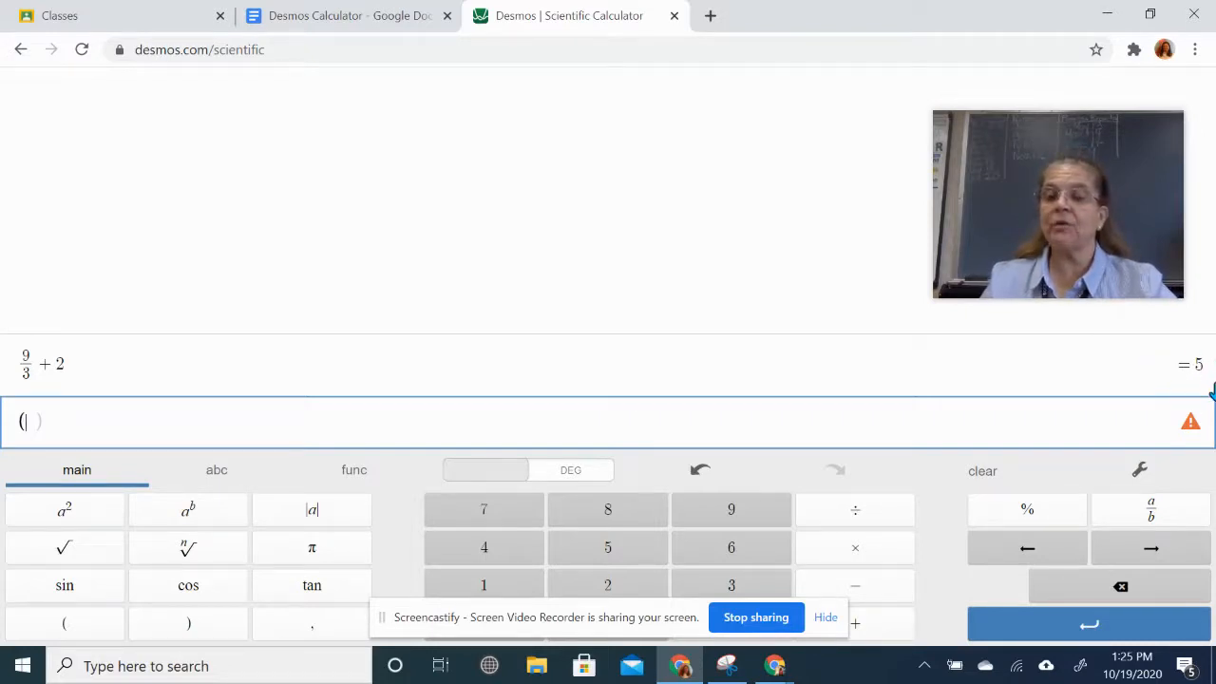
mouse_move(1192, 432)
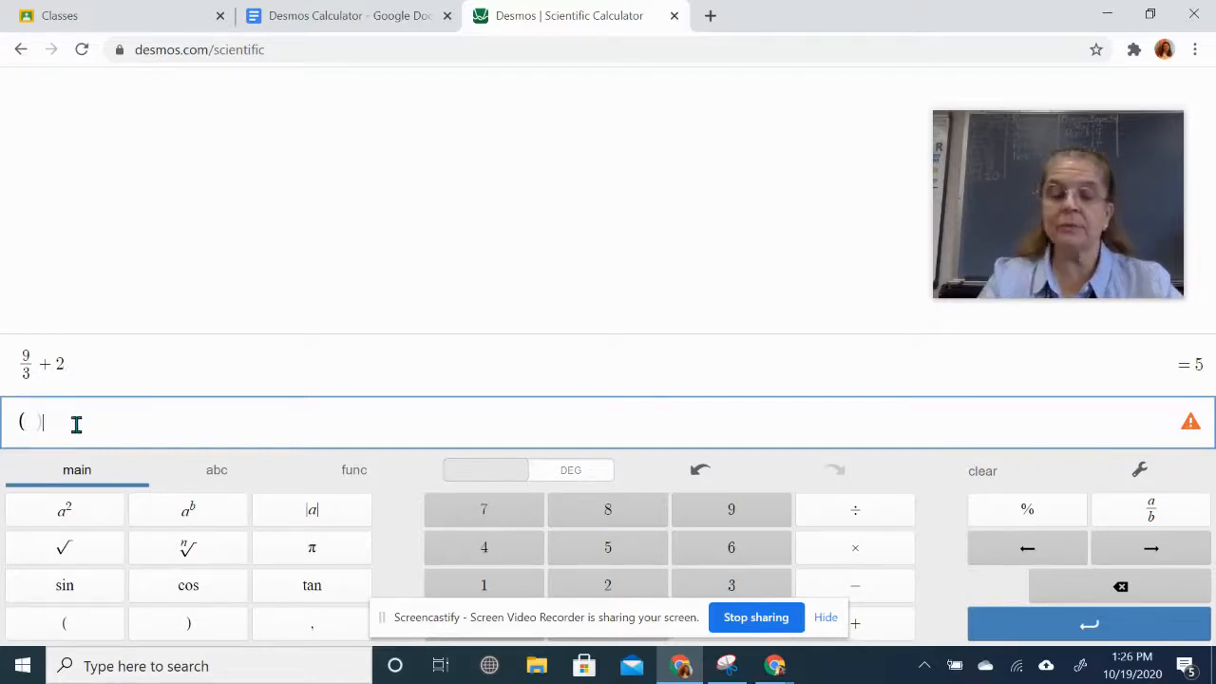
key(BackSpace)
key(BackSpace)
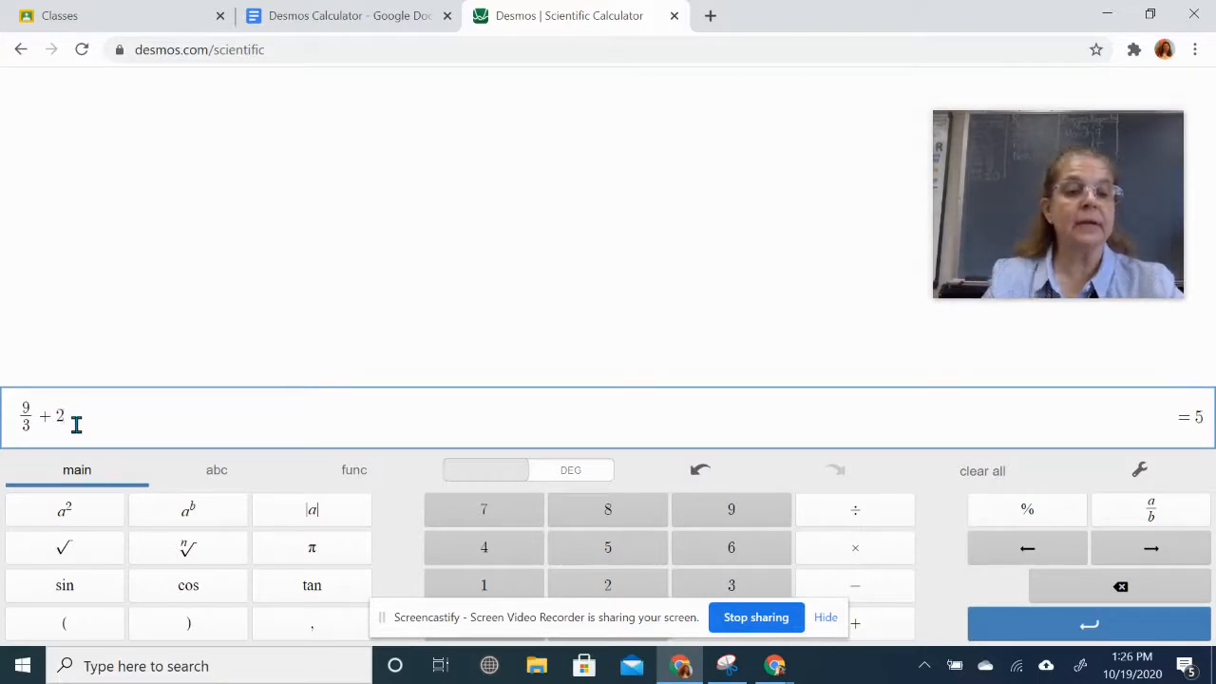
- Append the parenthesised (9 + 10) to make 9/3 + 2(9 + 10)
click(76, 637)
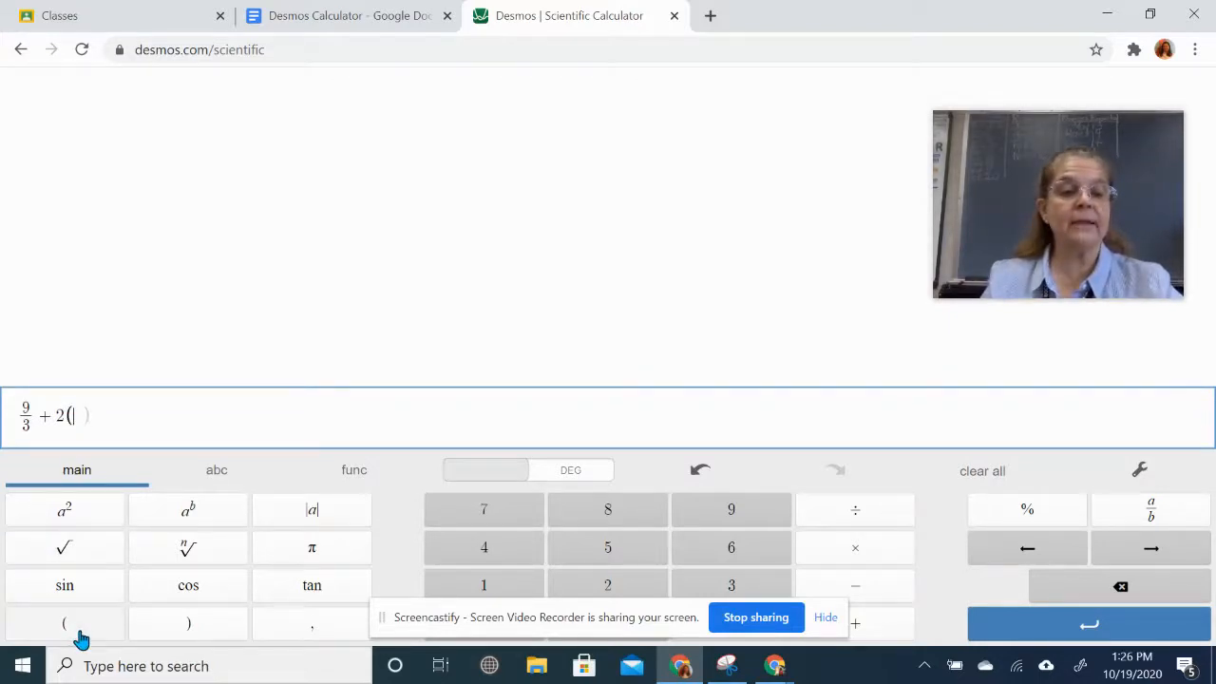
click(736, 522)
click(857, 623)
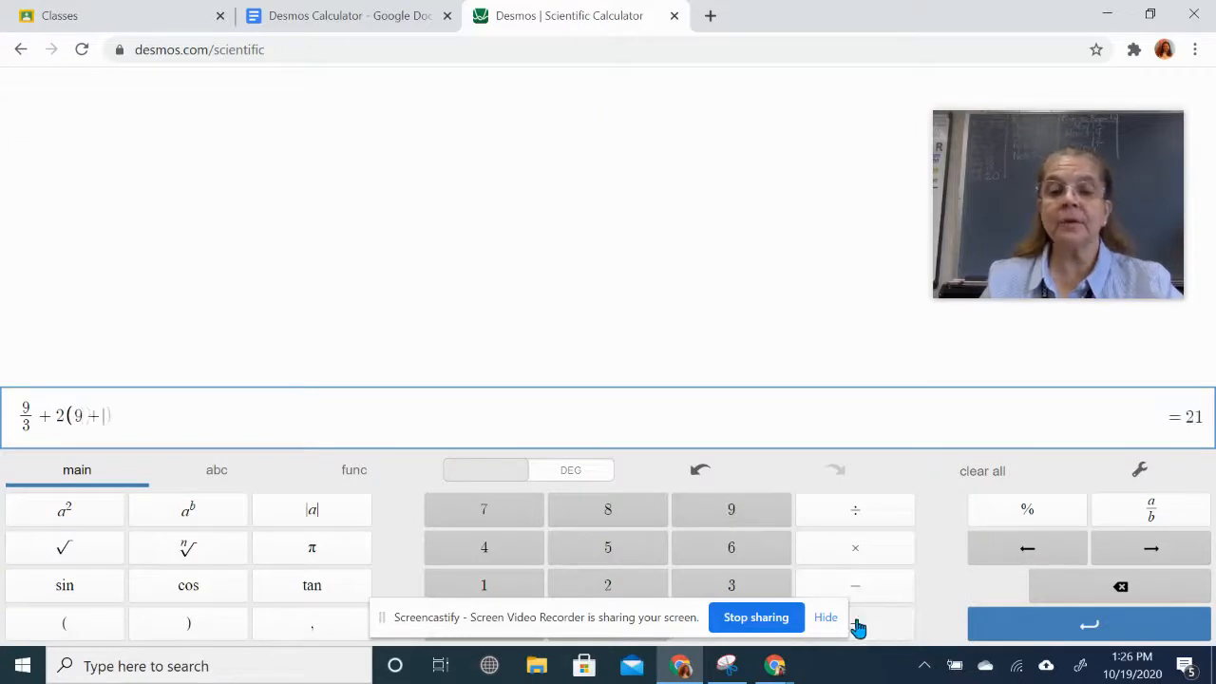
click(477, 583)
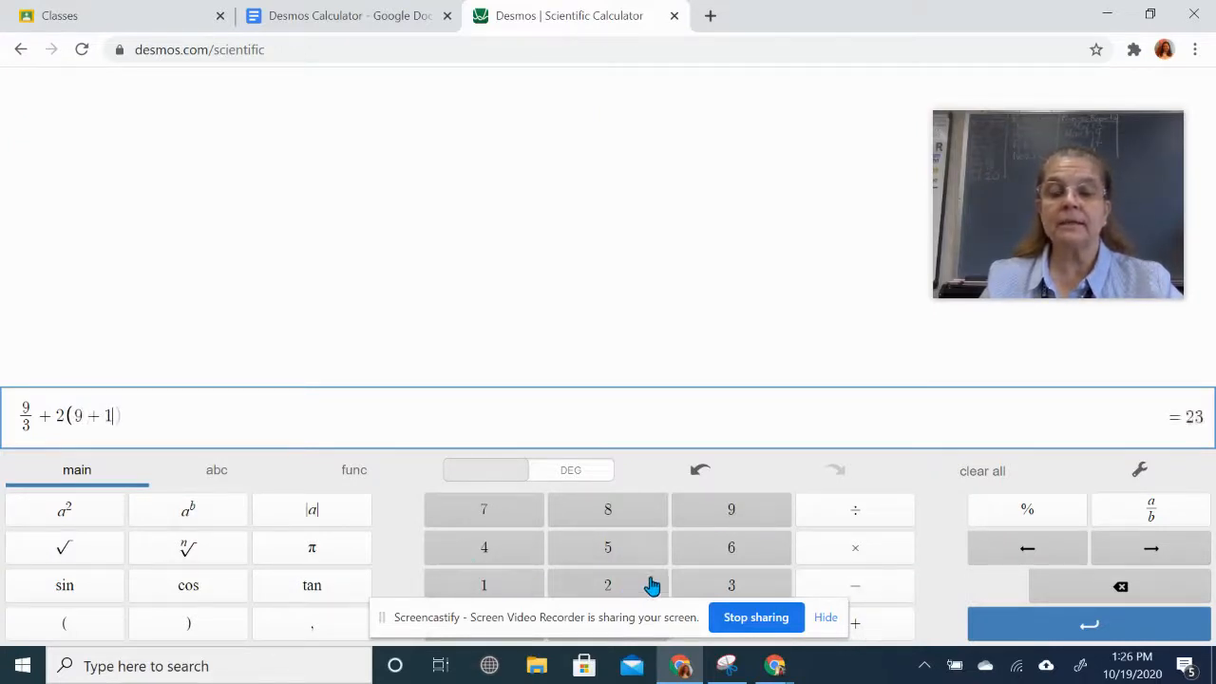
text(0)
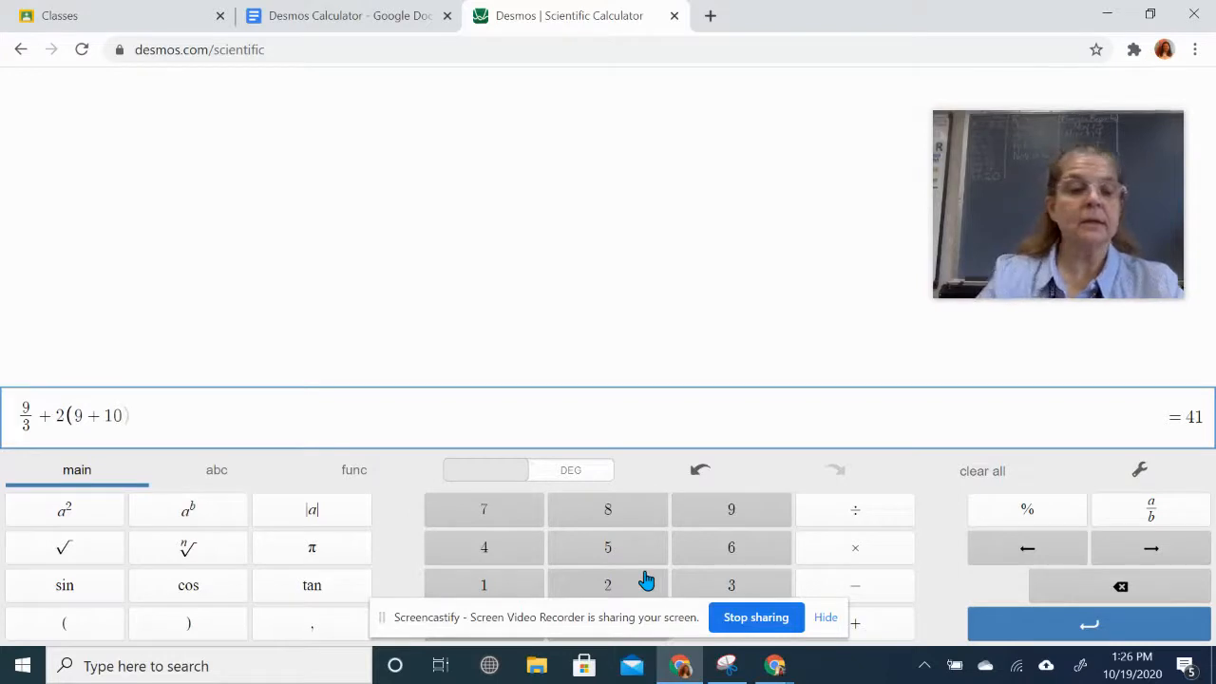
click(202, 632)
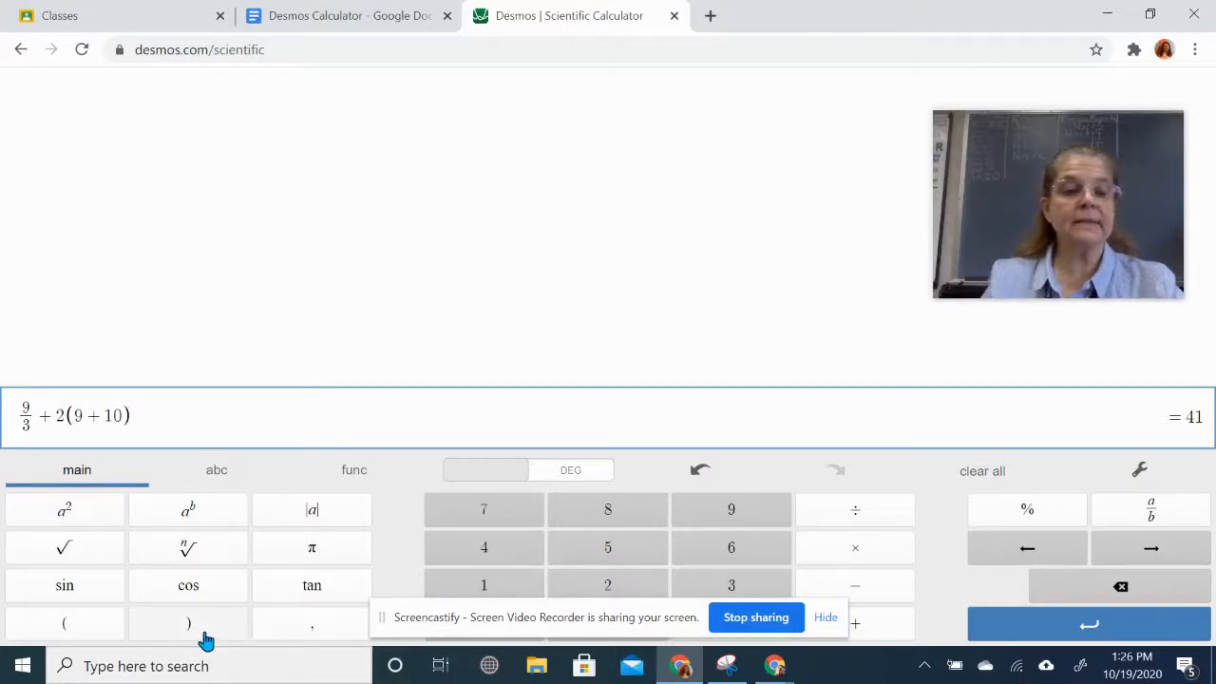
click(418, 19)
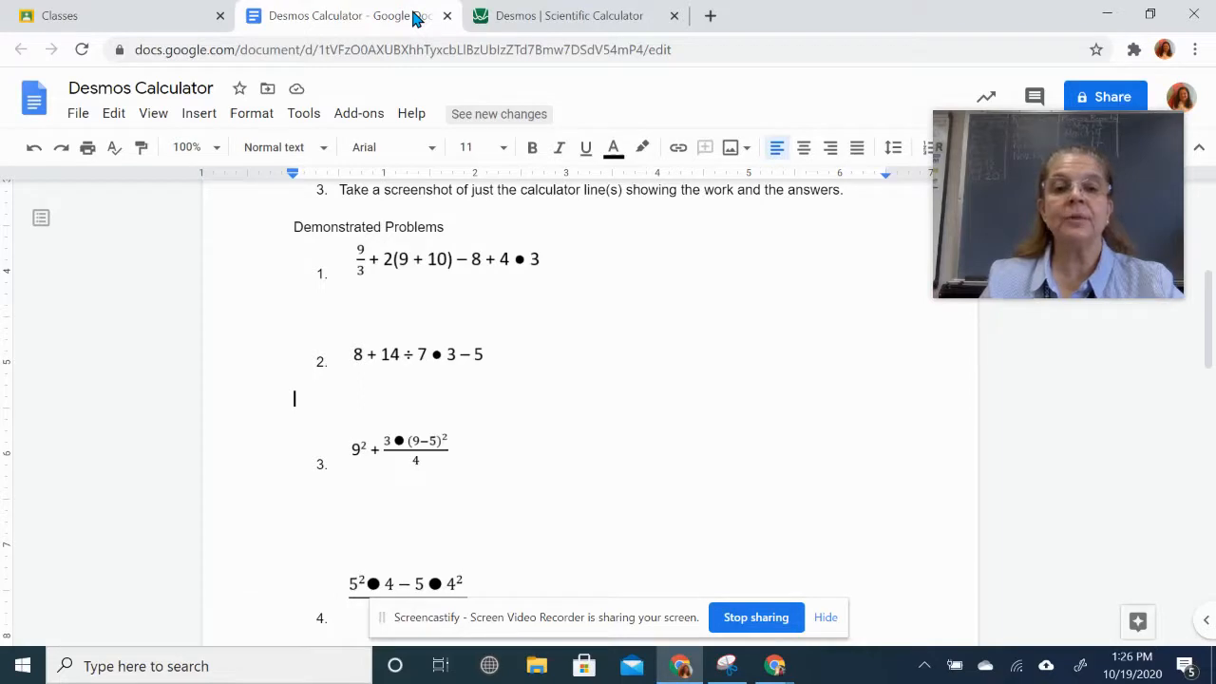
click(573, 19)
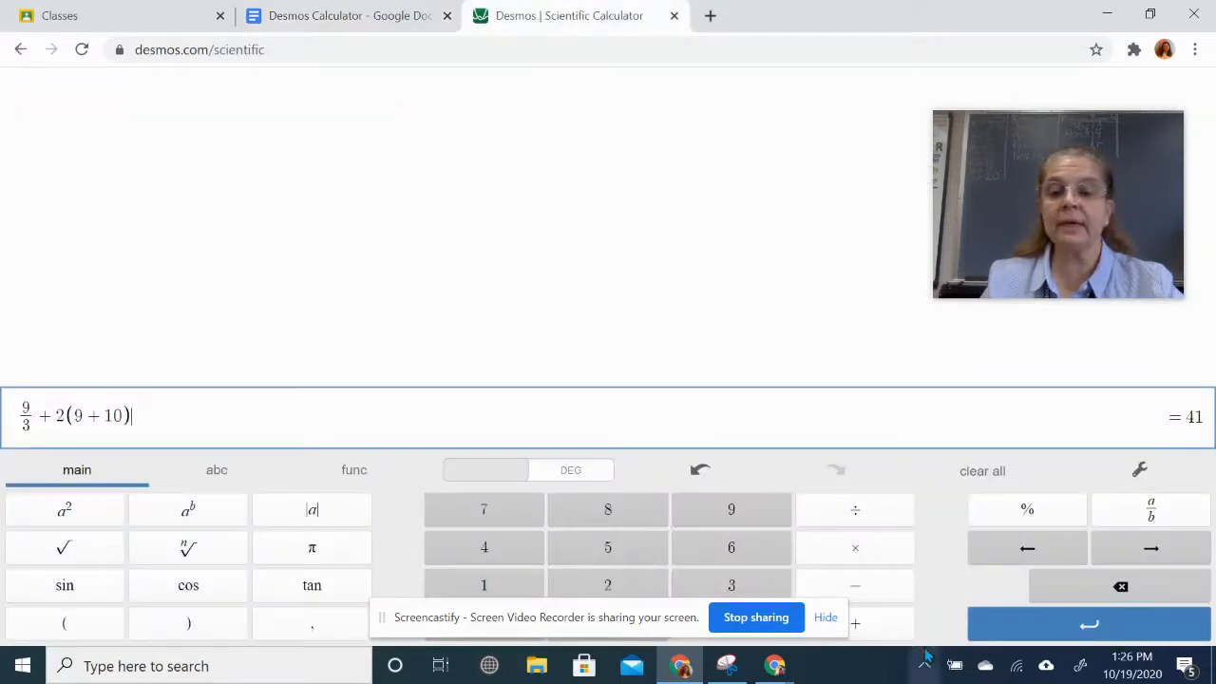
- Finish the expression with − 8 + 4 · 3, giving 45
click(879, 585)
click(598, 518)
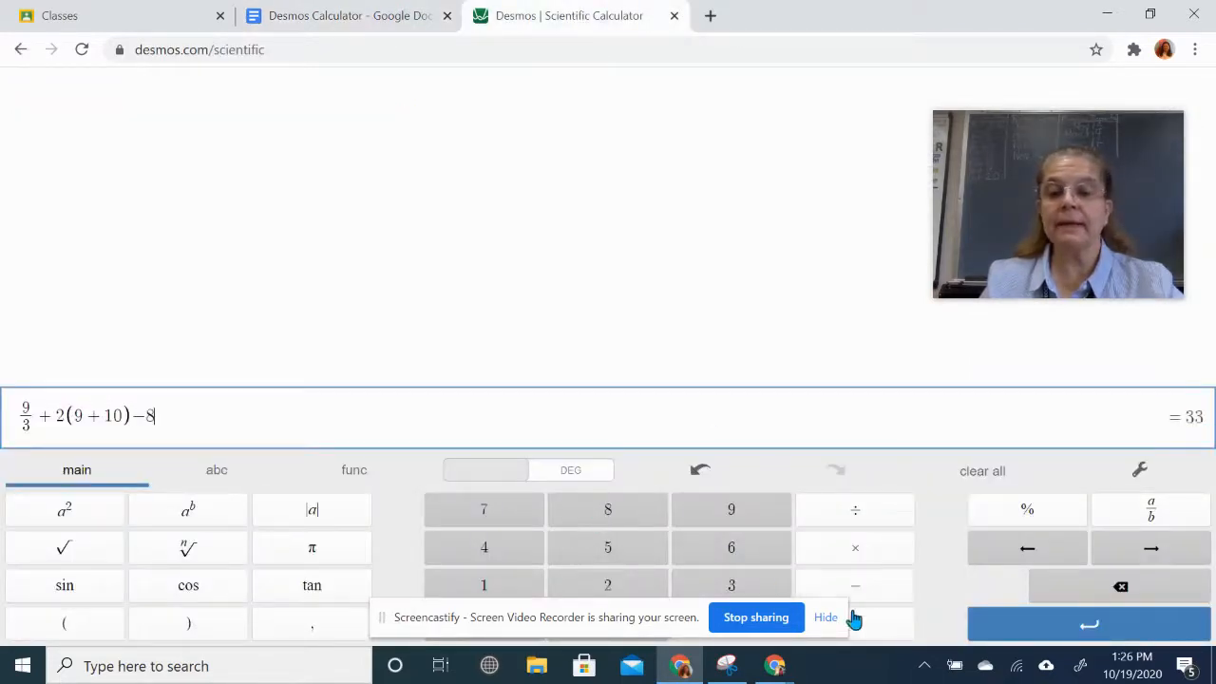
click(866, 629)
click(498, 555)
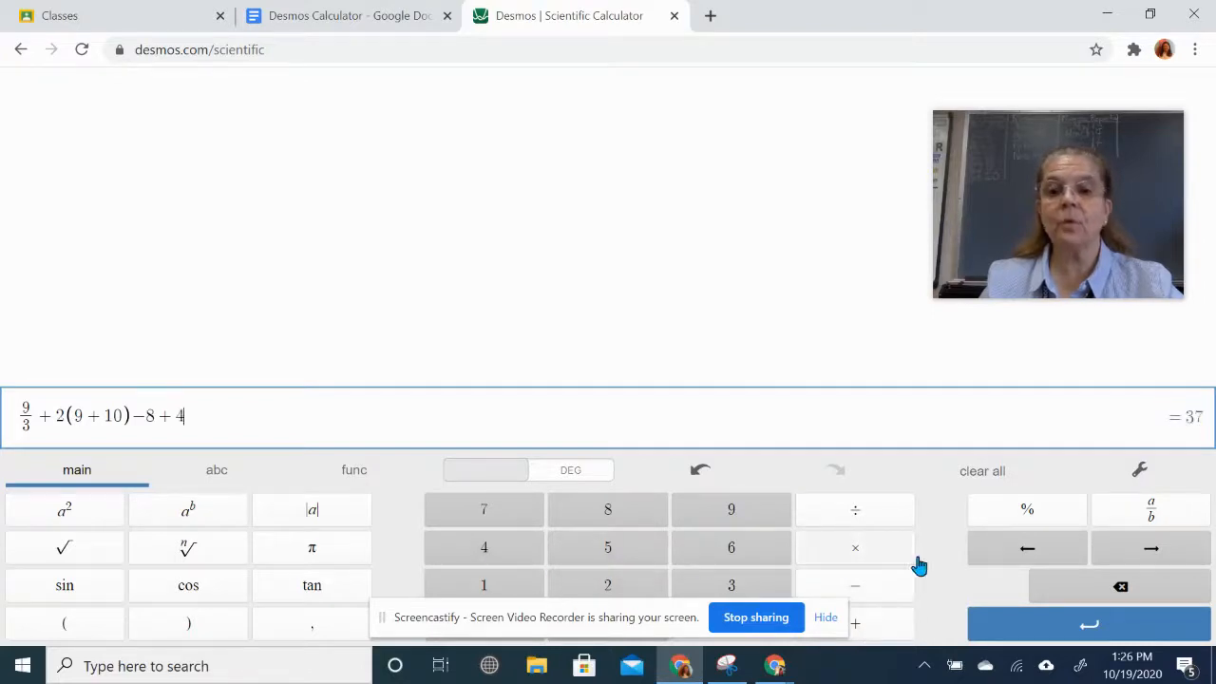
click(885, 553)
click(732, 587)
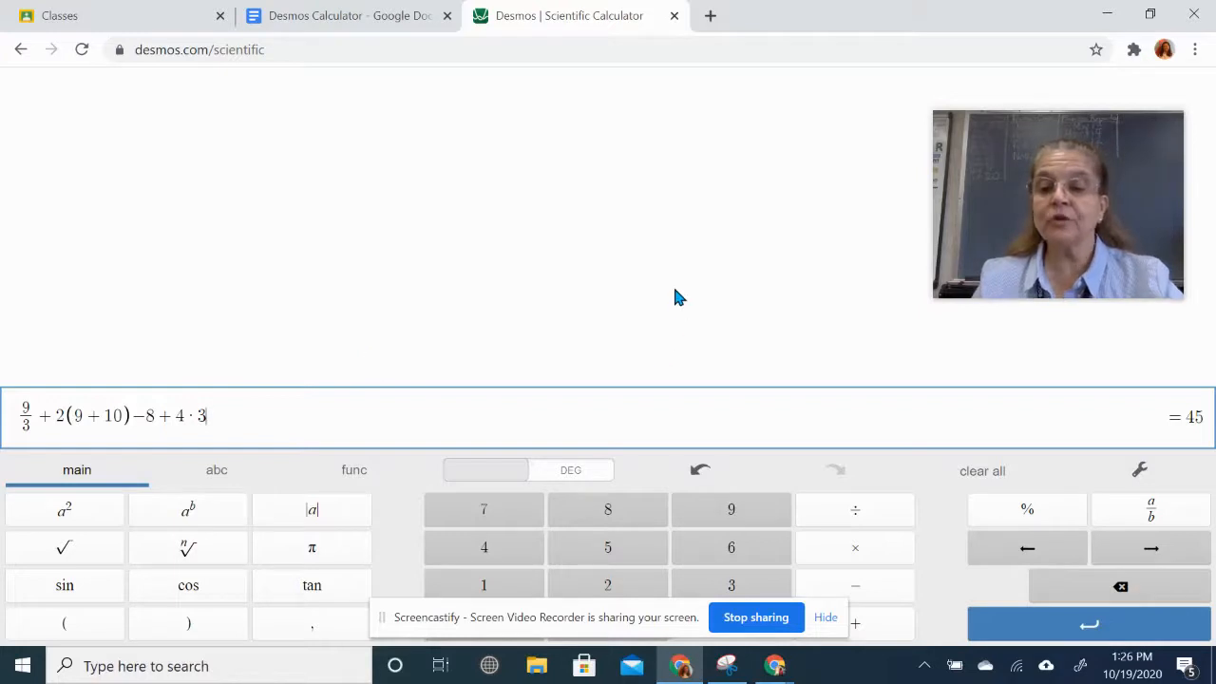
click(727, 665)
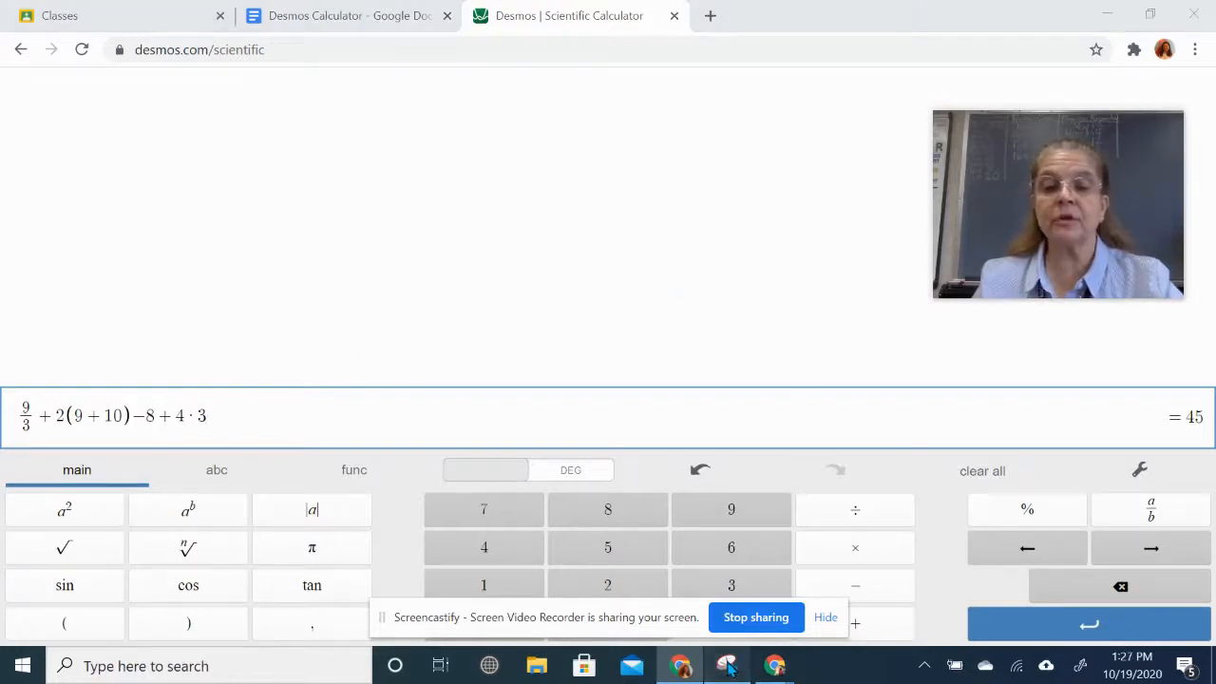
- Snip the Desmos line 9/3 + 2(9 + 10) − 8 + 4·3 for problem 1
click(109, 274)
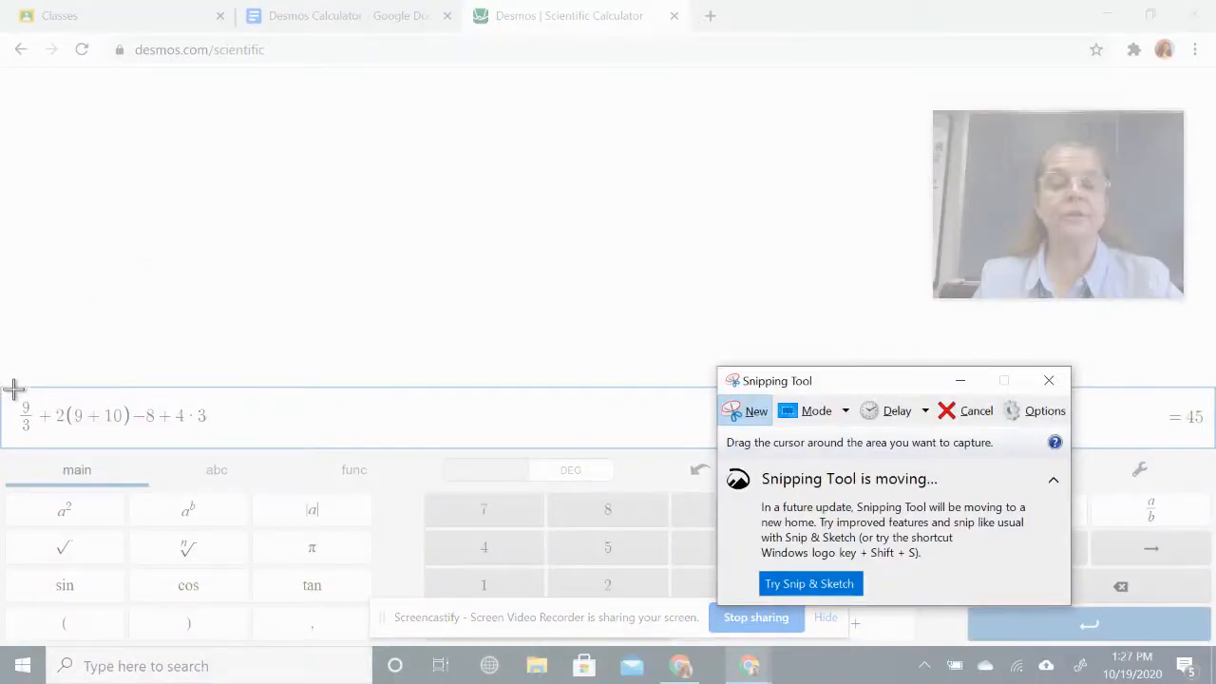
drag(13, 394, 1211, 444)
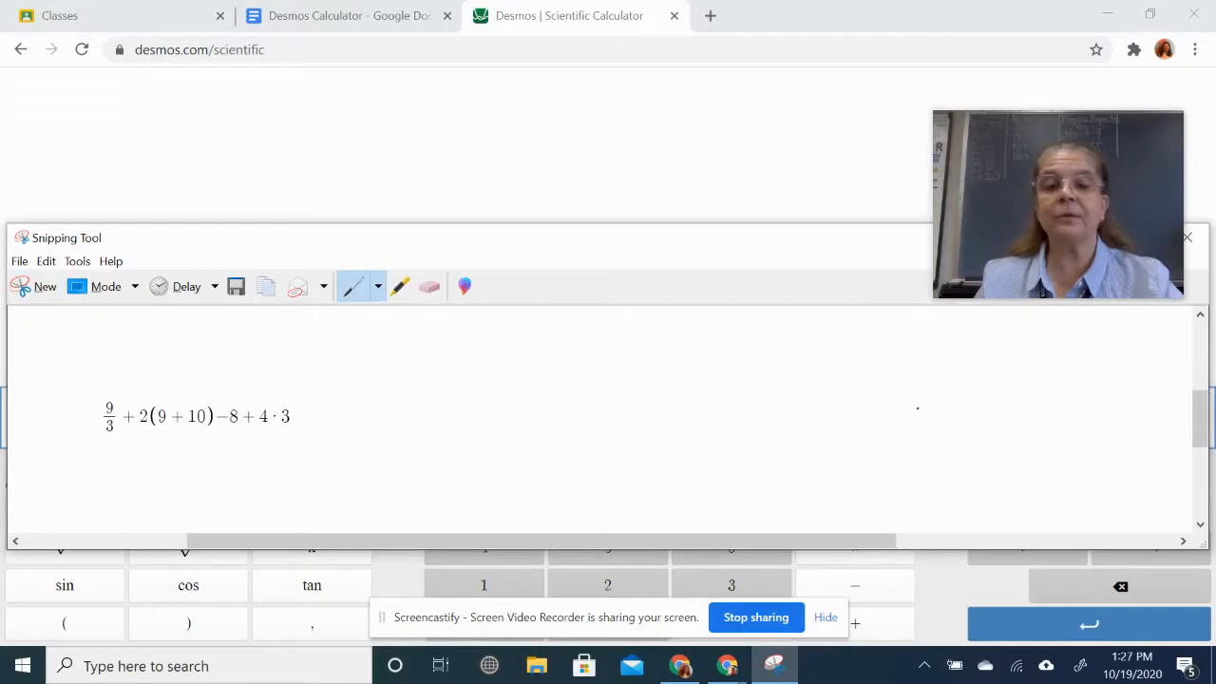
click(412, 16)
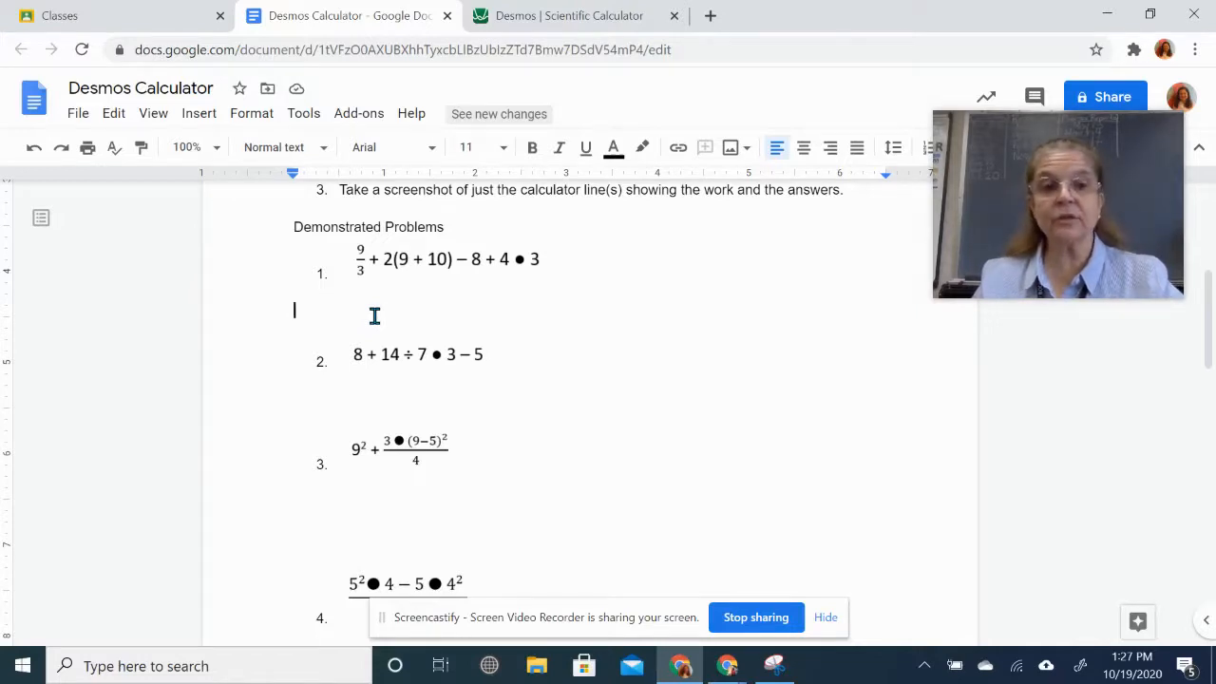
- Paste the problem 1 calculator snip beneath problem 1 in the worksheet
key(ctrl+v)
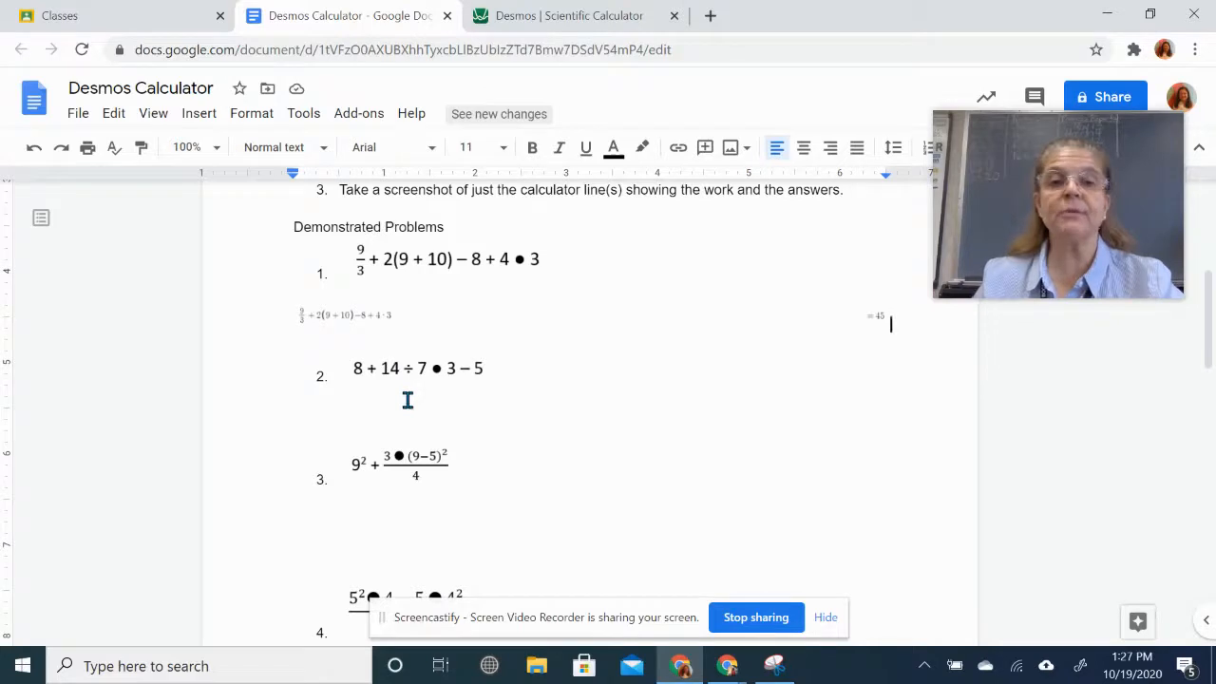
click(583, 15)
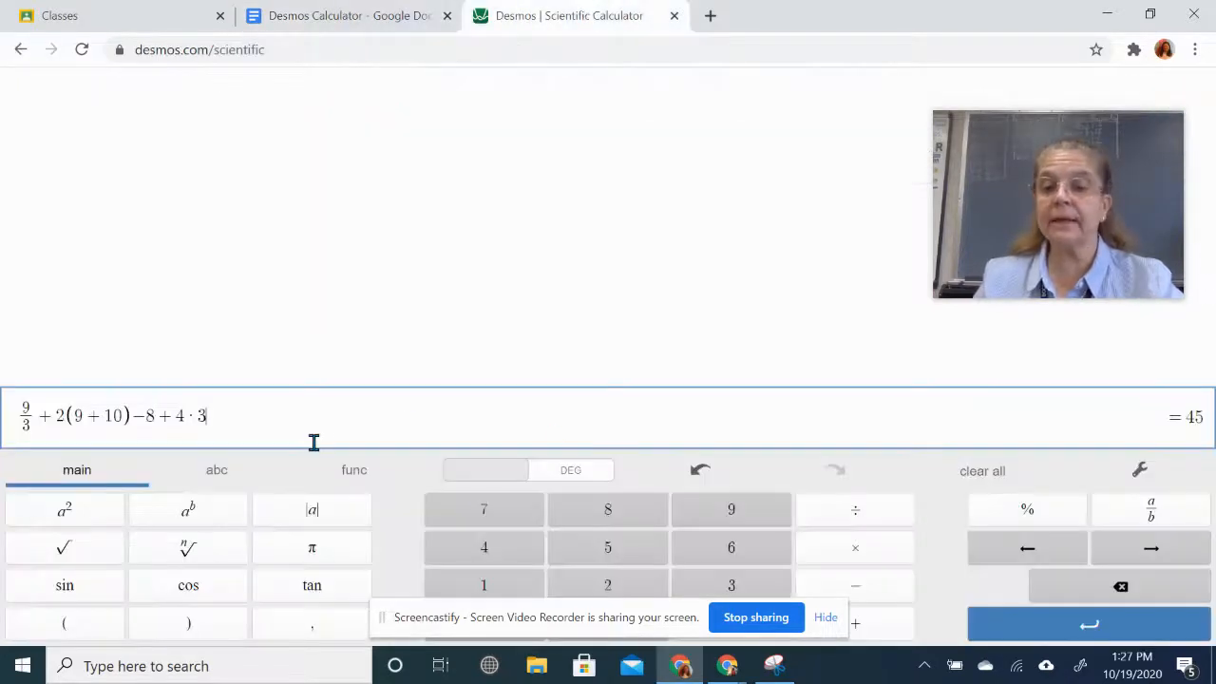
- Clear the calculator and enter 8 + 14/7 for problem 2
click(996, 478)
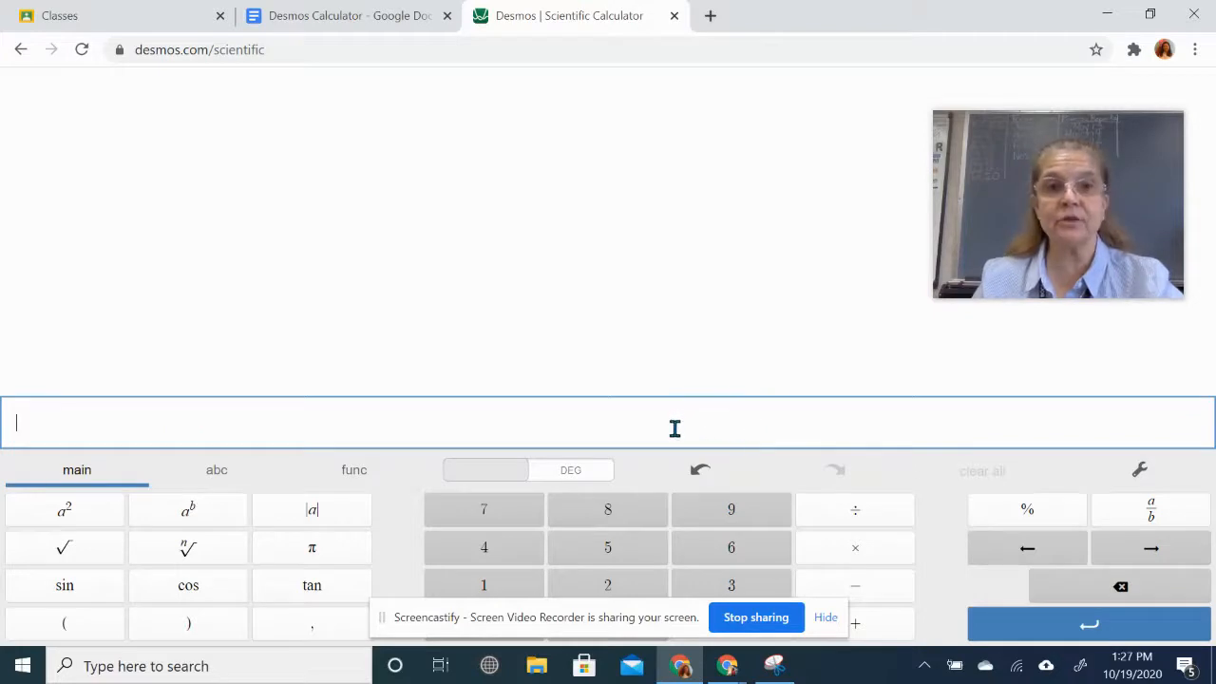
click(385, 17)
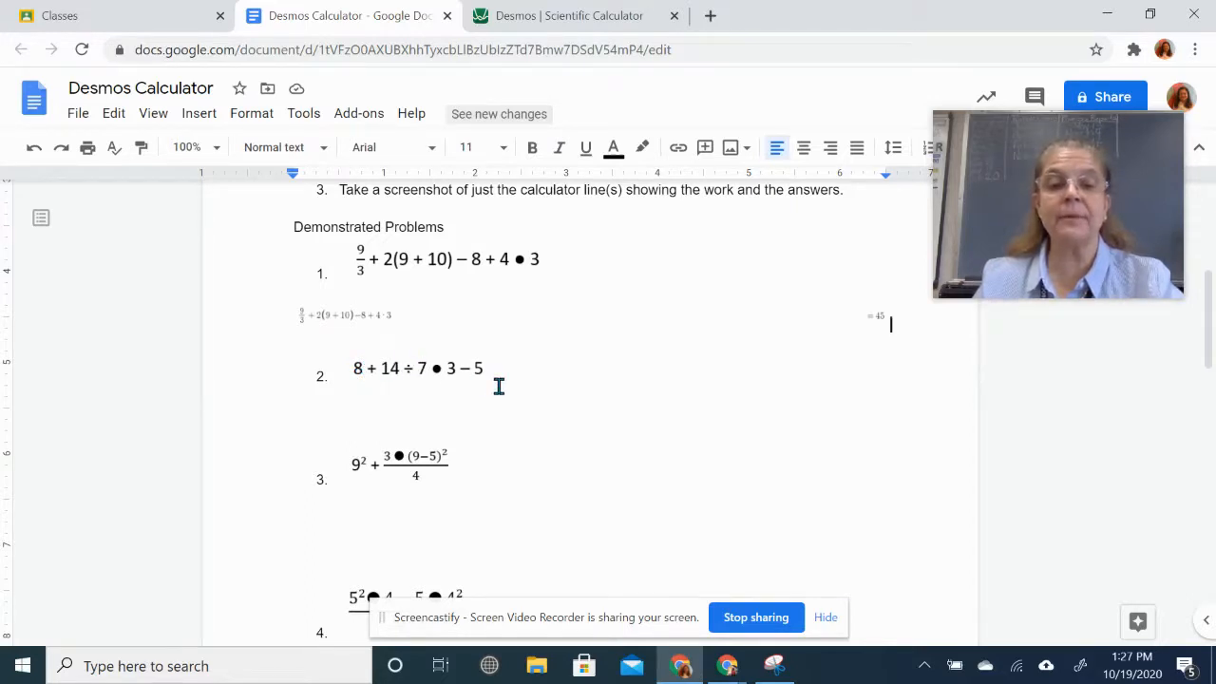
click(589, 15)
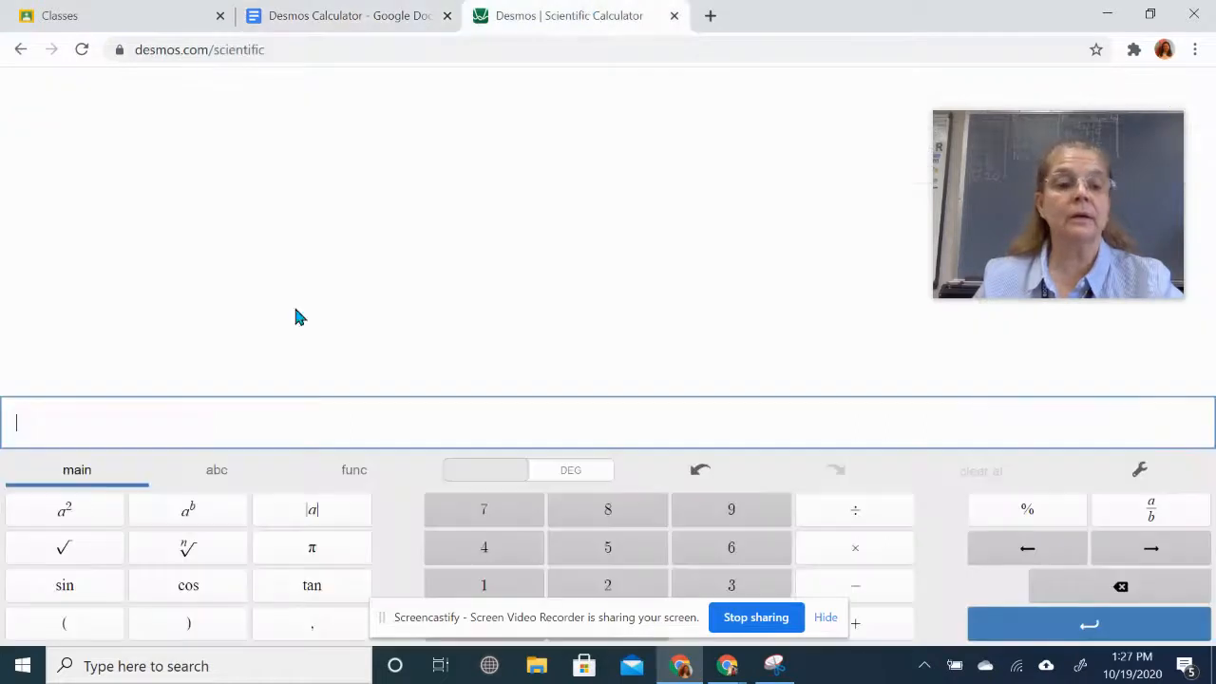
click(626, 519)
click(857, 623)
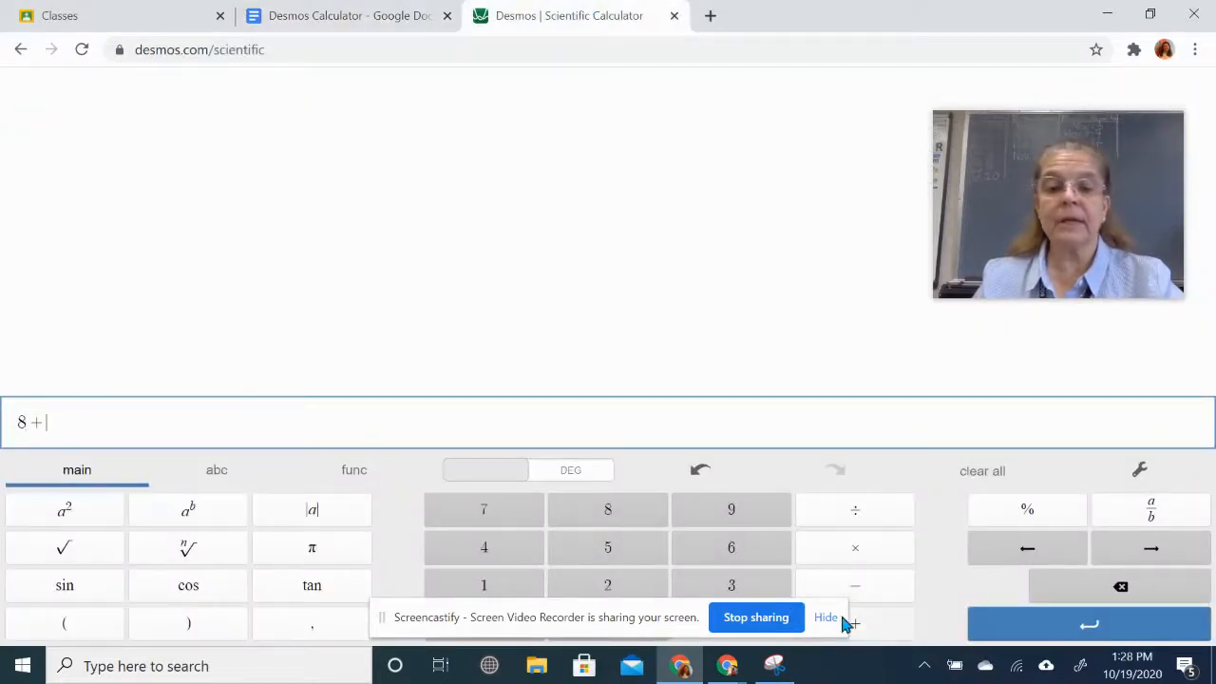
click(454, 590)
click(488, 548)
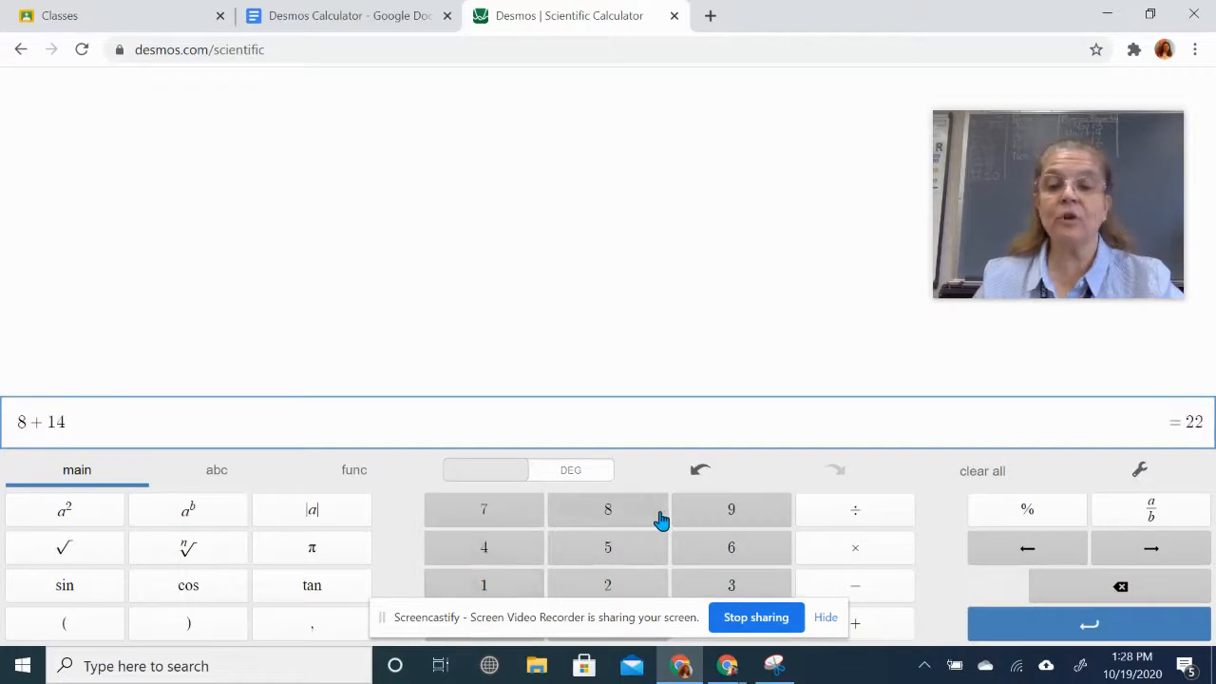
click(859, 518)
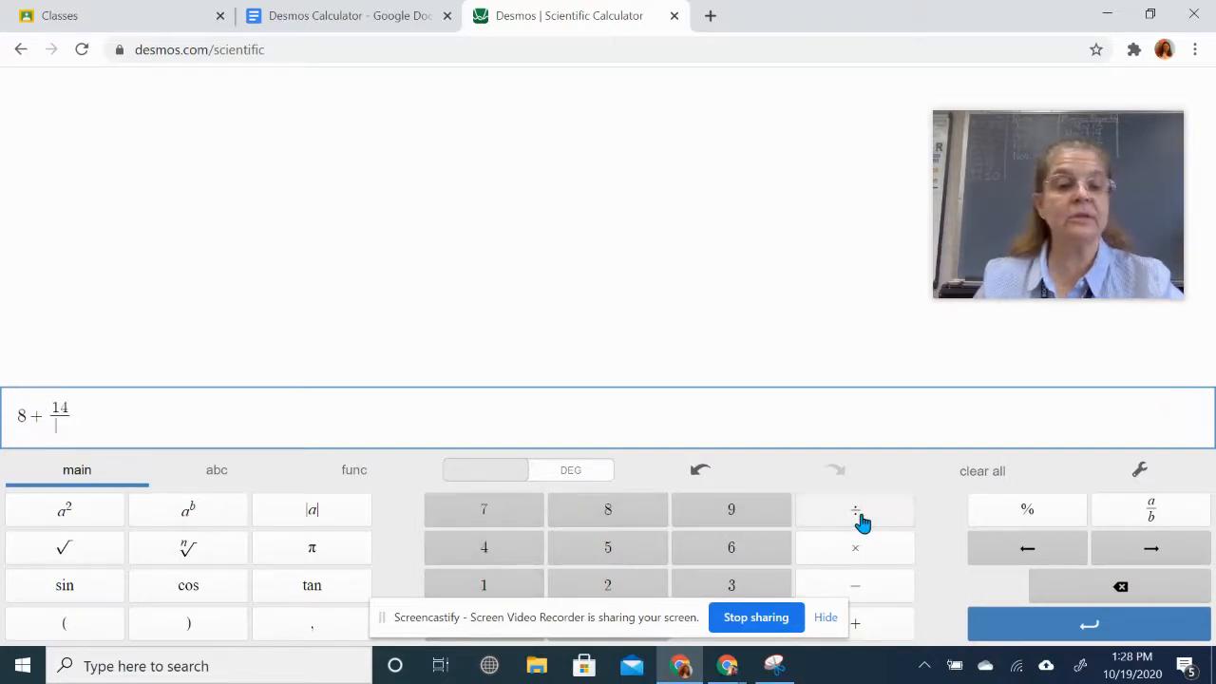
click(481, 518)
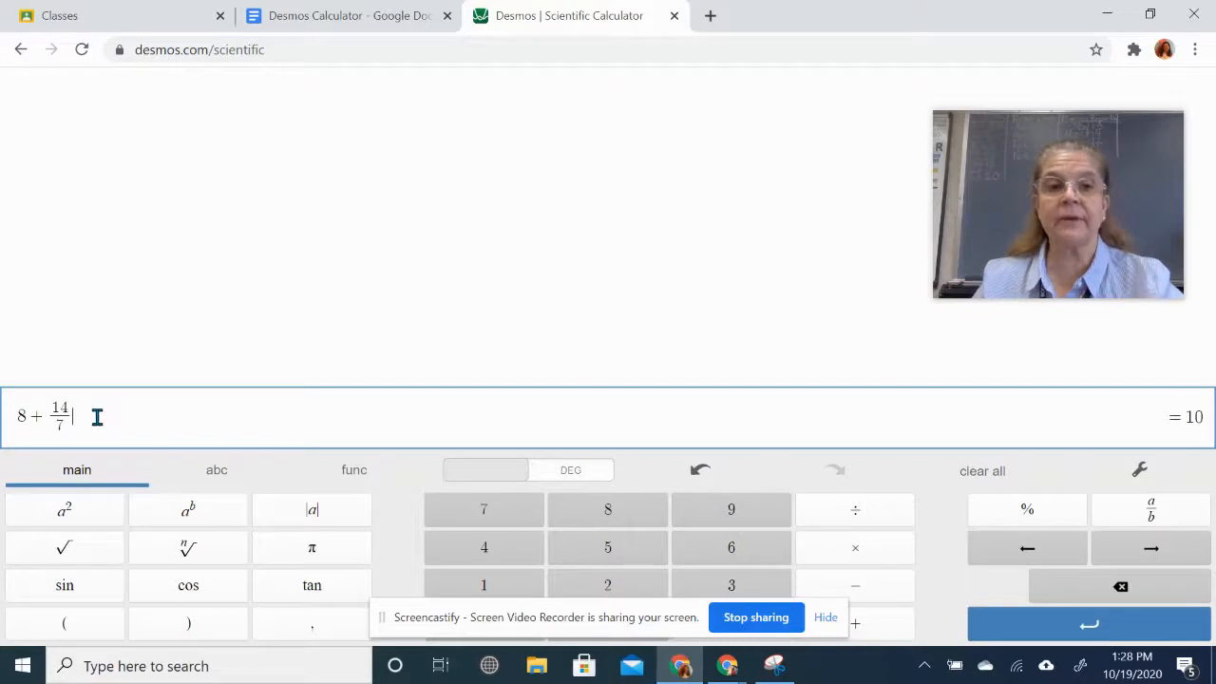
- Complete problem 2 with · 3 − 5, giving 9
click(378, 17)
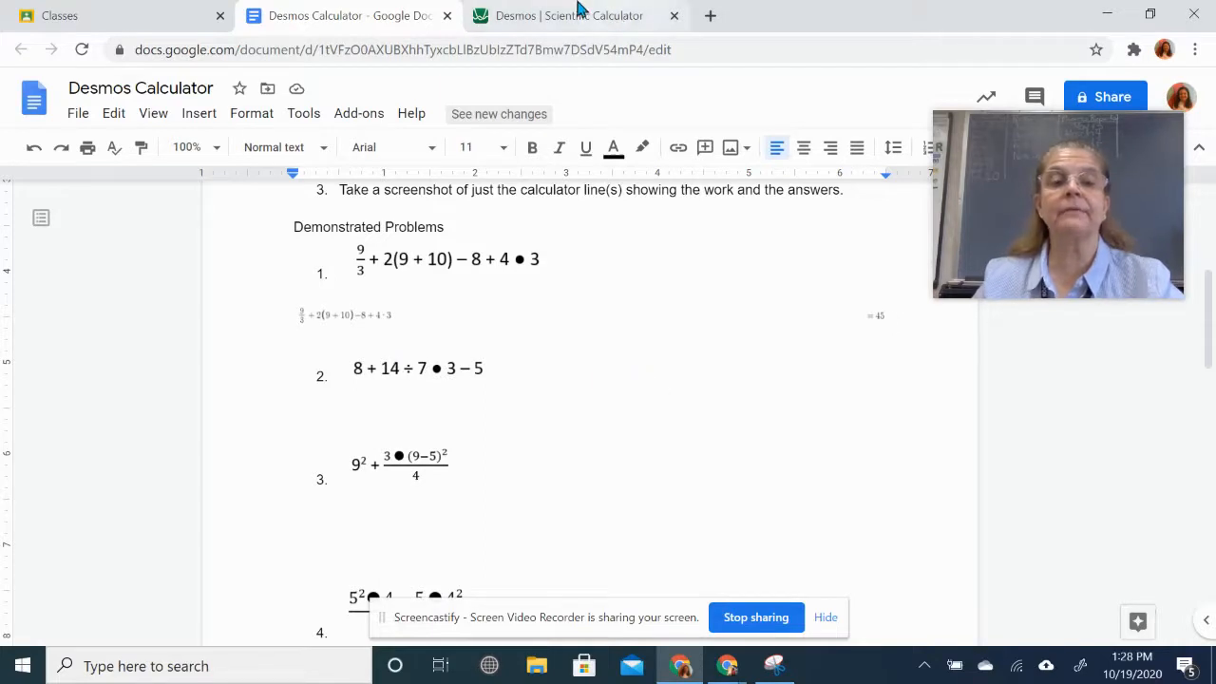
click(556, 22)
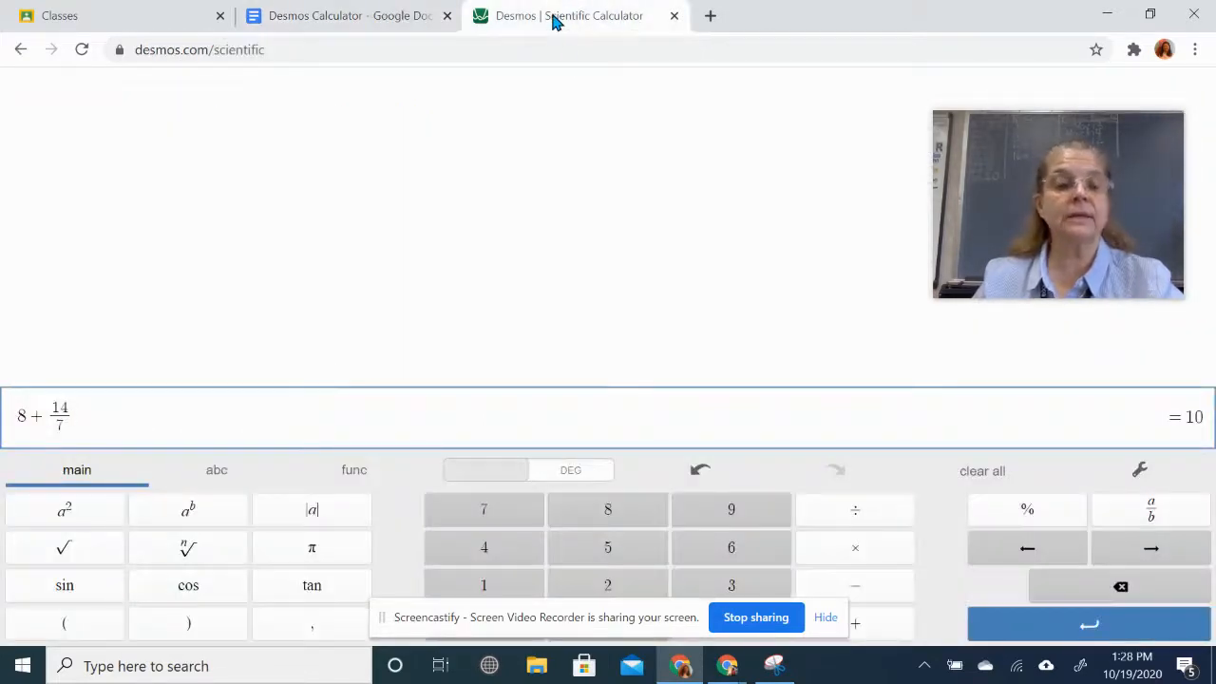
click(847, 556)
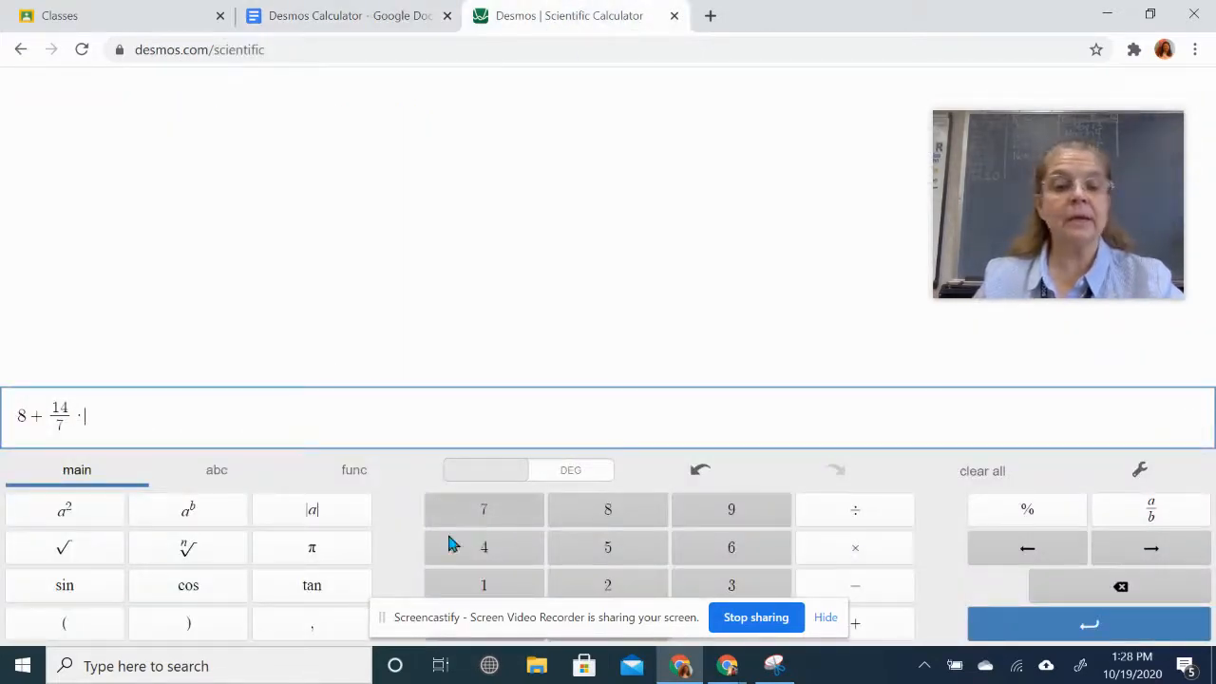
click(733, 587)
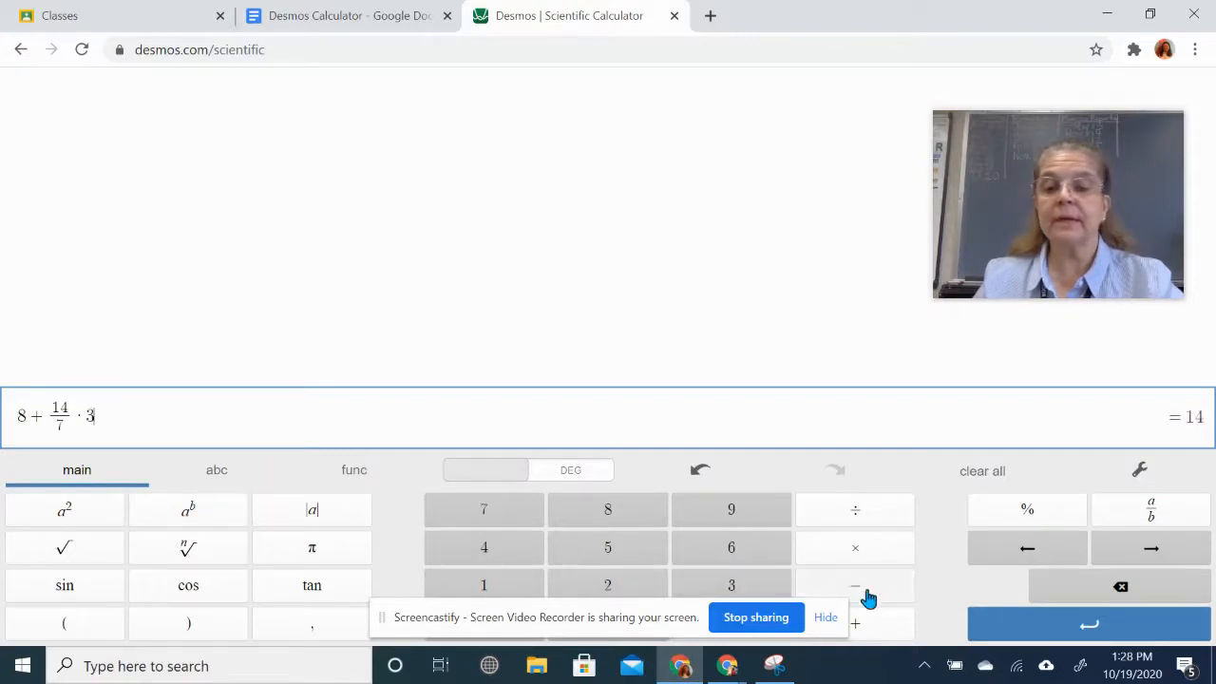
click(864, 590)
click(613, 560)
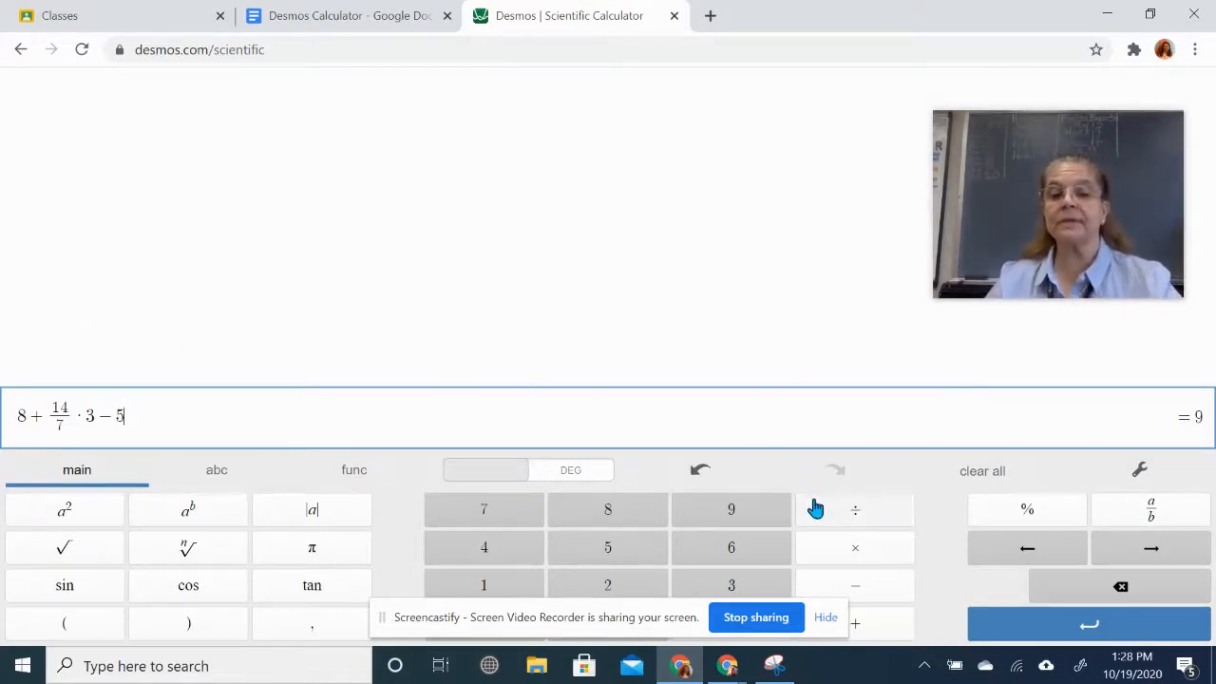
- Snip problem 2's expression line and paste it beneath problem 2 in the worksheet
click(776, 667)
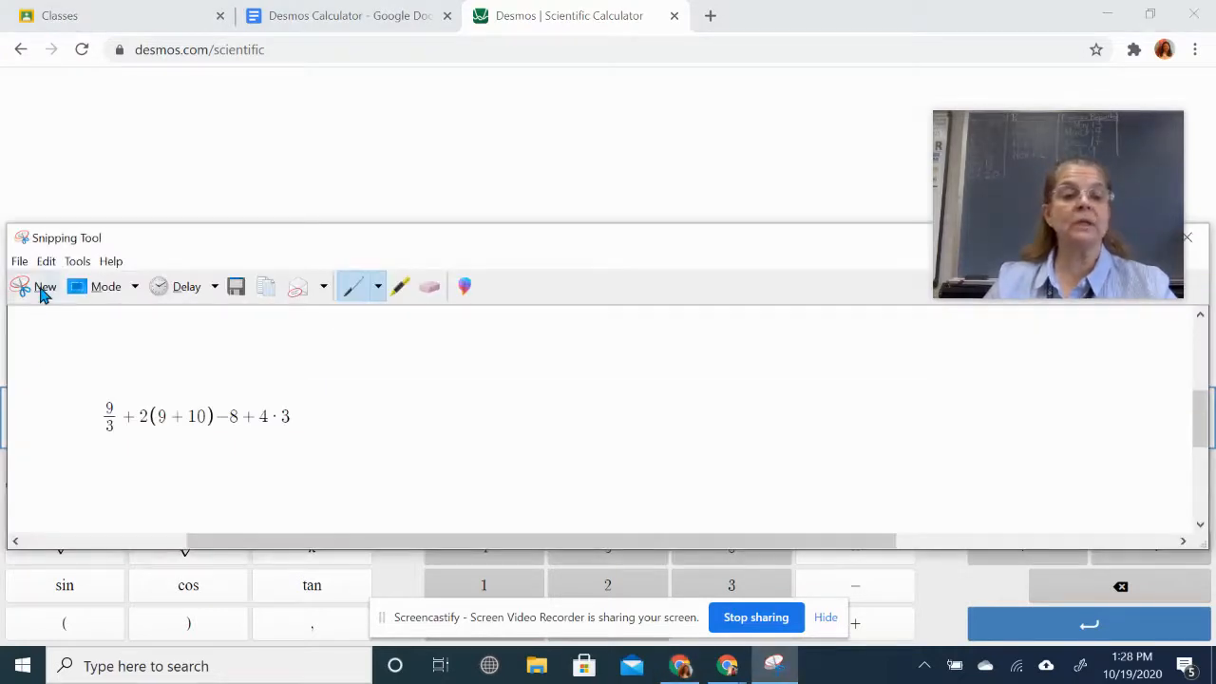
click(41, 293)
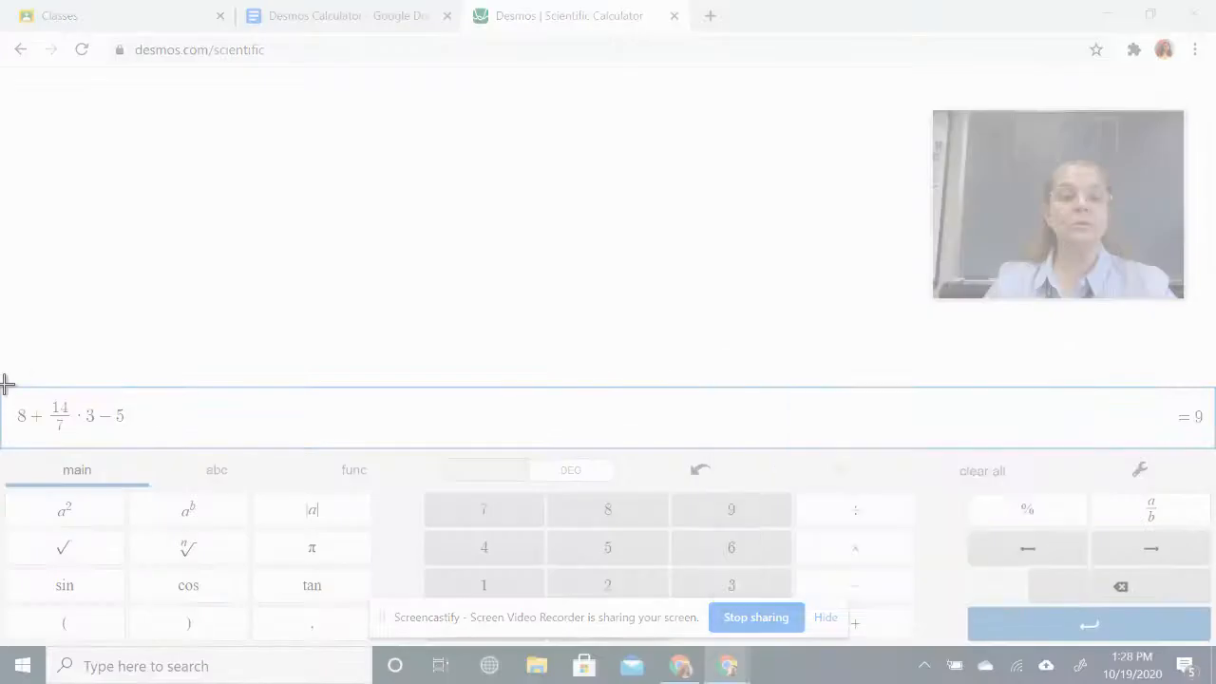
drag(5, 384, 145, 447)
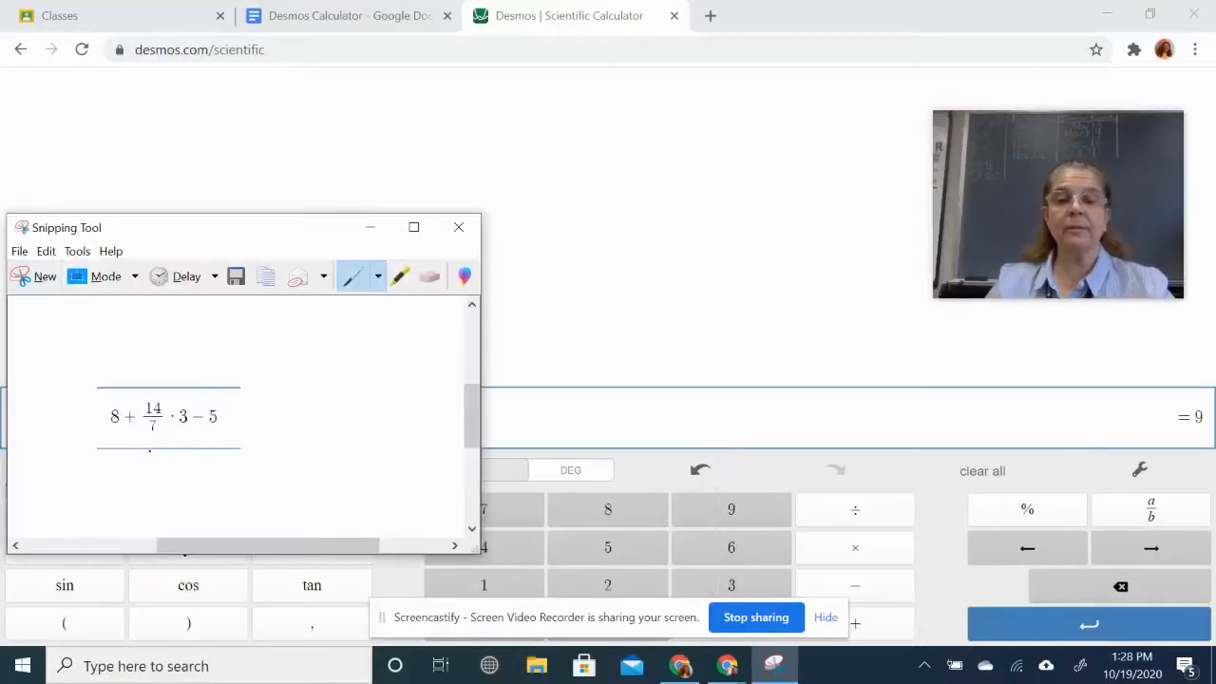
click(300, 19)
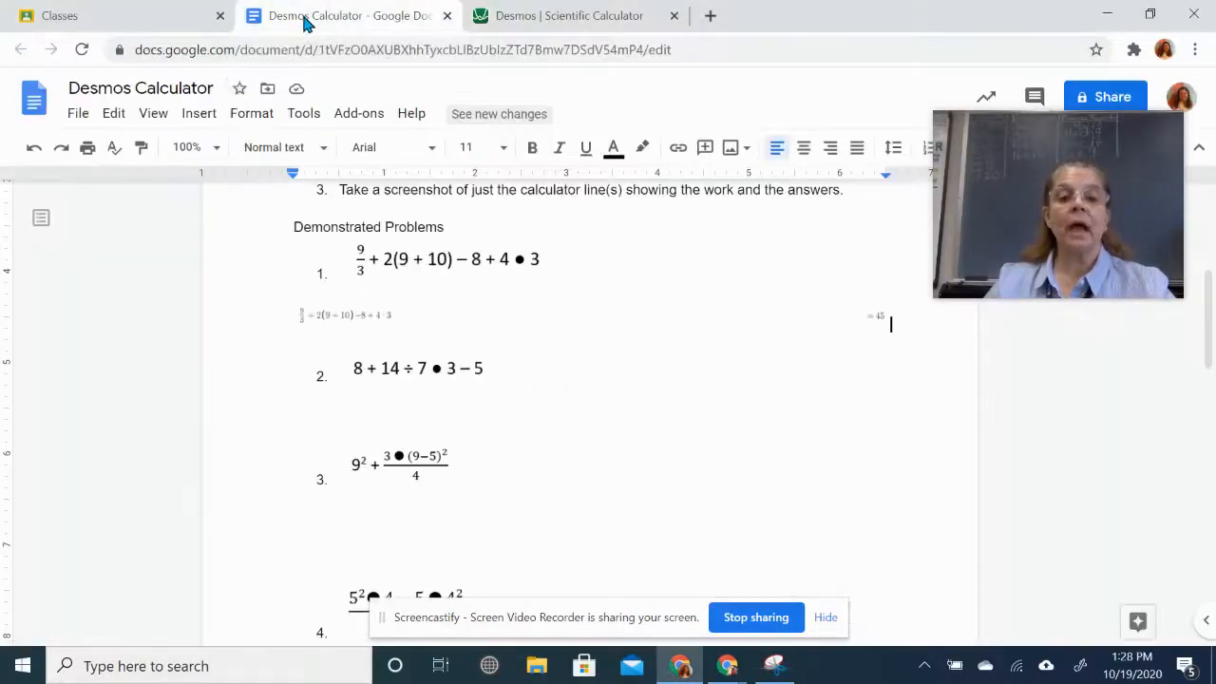
click(335, 409)
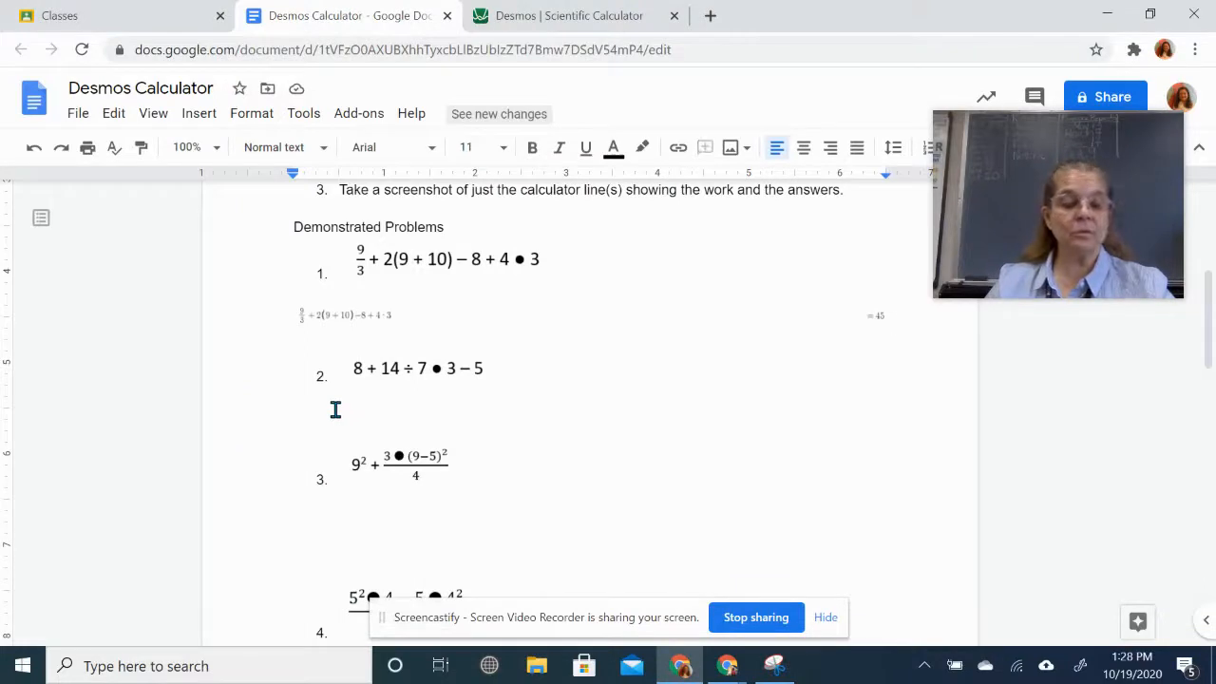
key(ctrl+v)
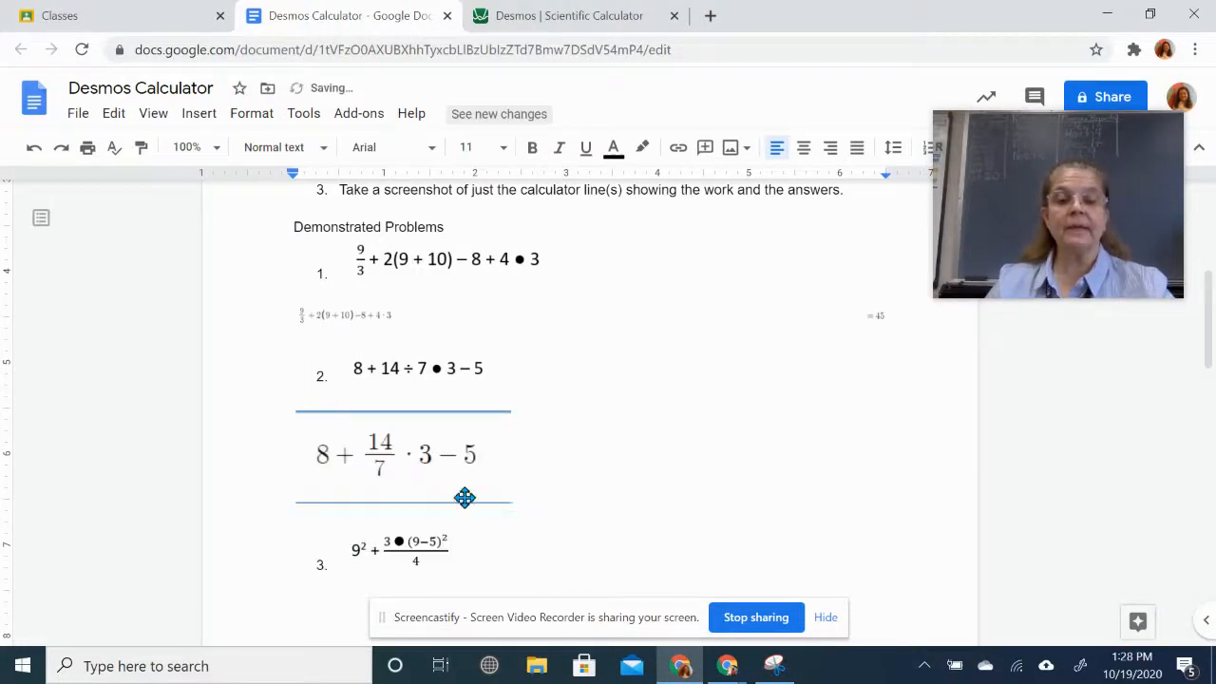
- Snip the calculator's = 9 result separately
click(601, 19)
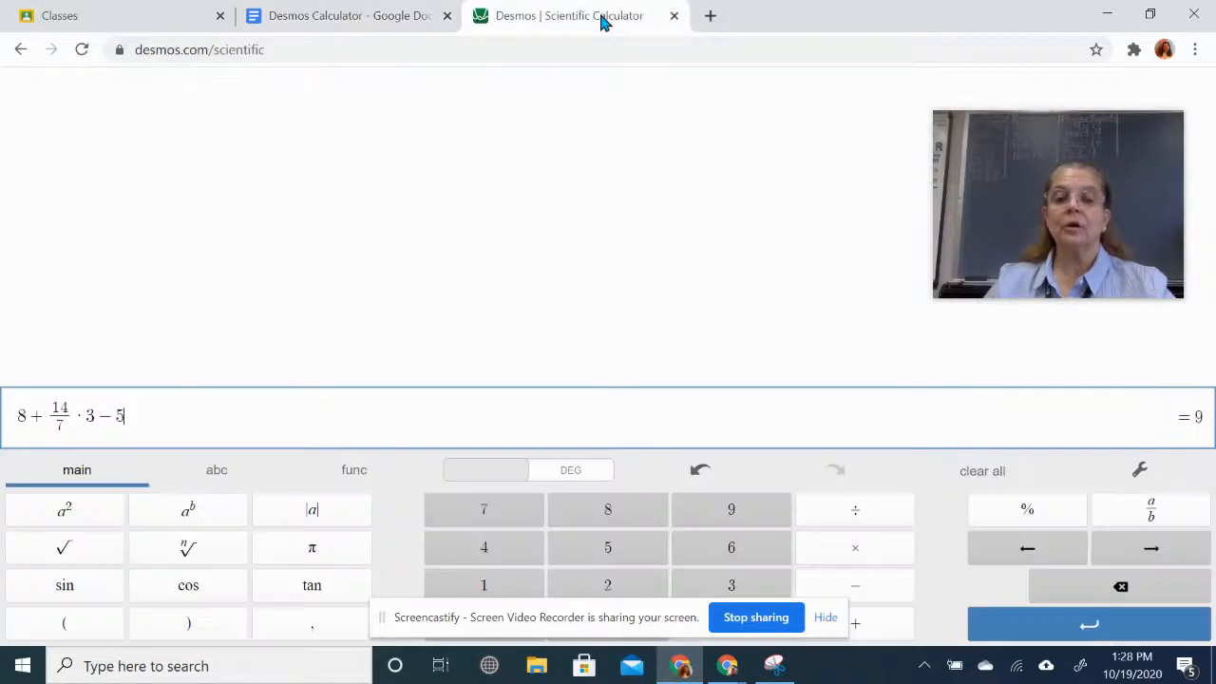
click(774, 665)
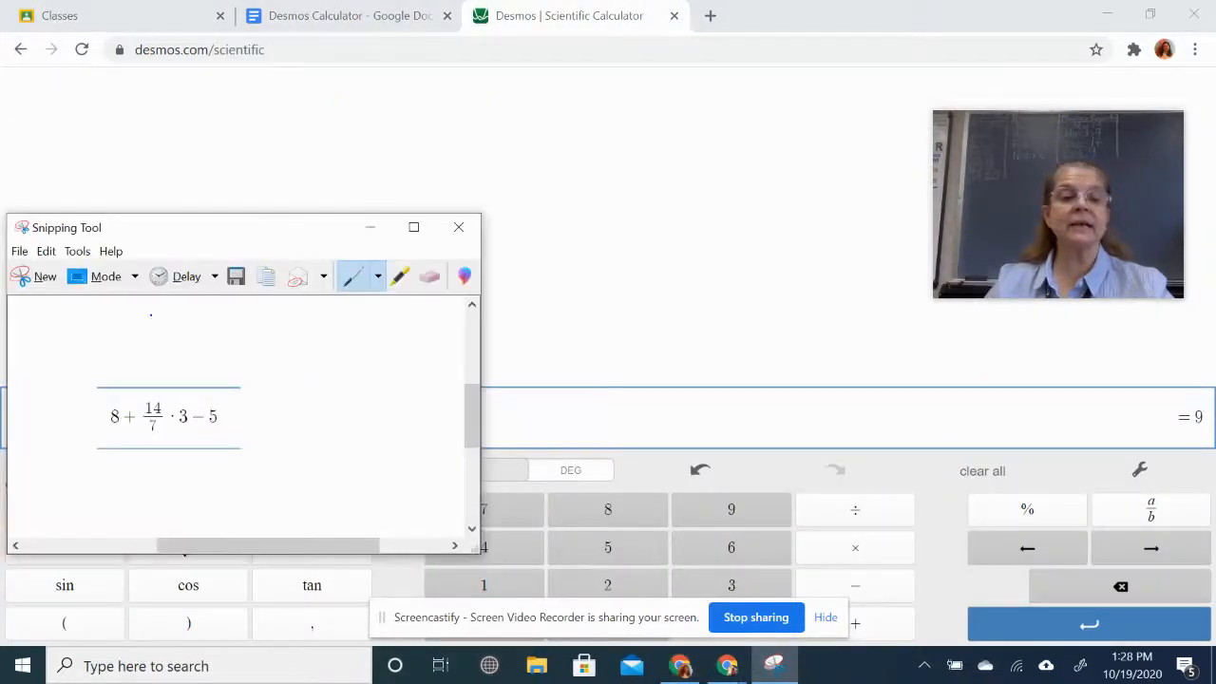
click(40, 276)
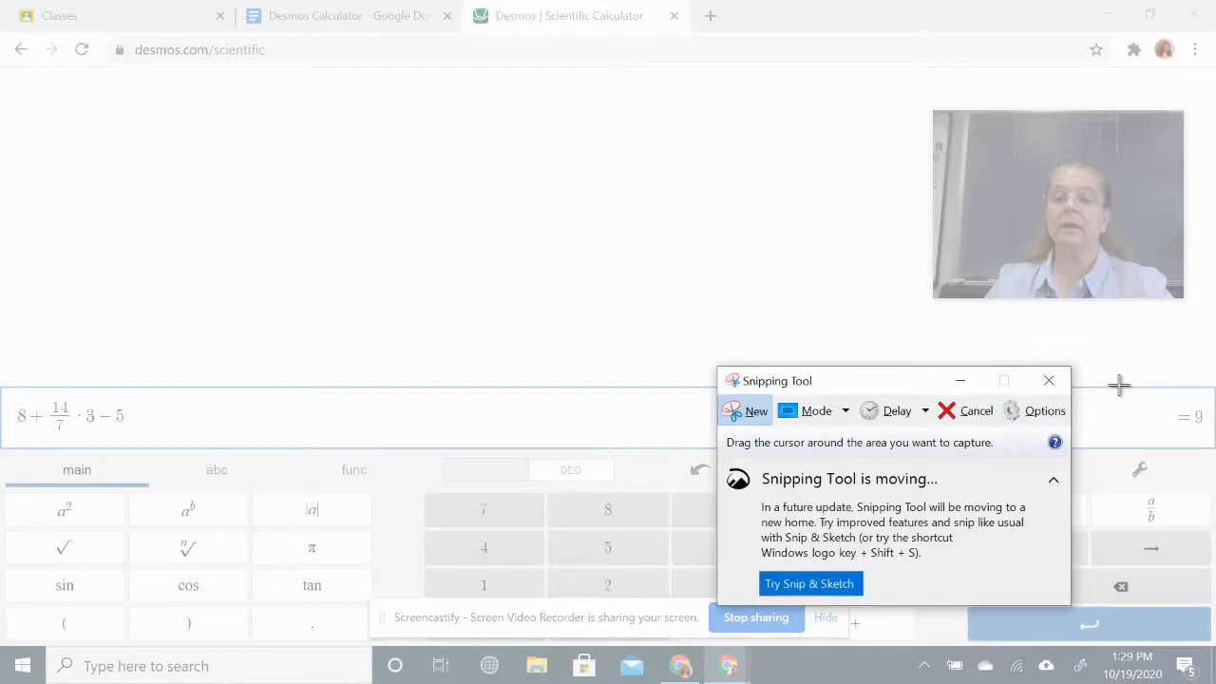
drag(1139, 388, 1209, 450)
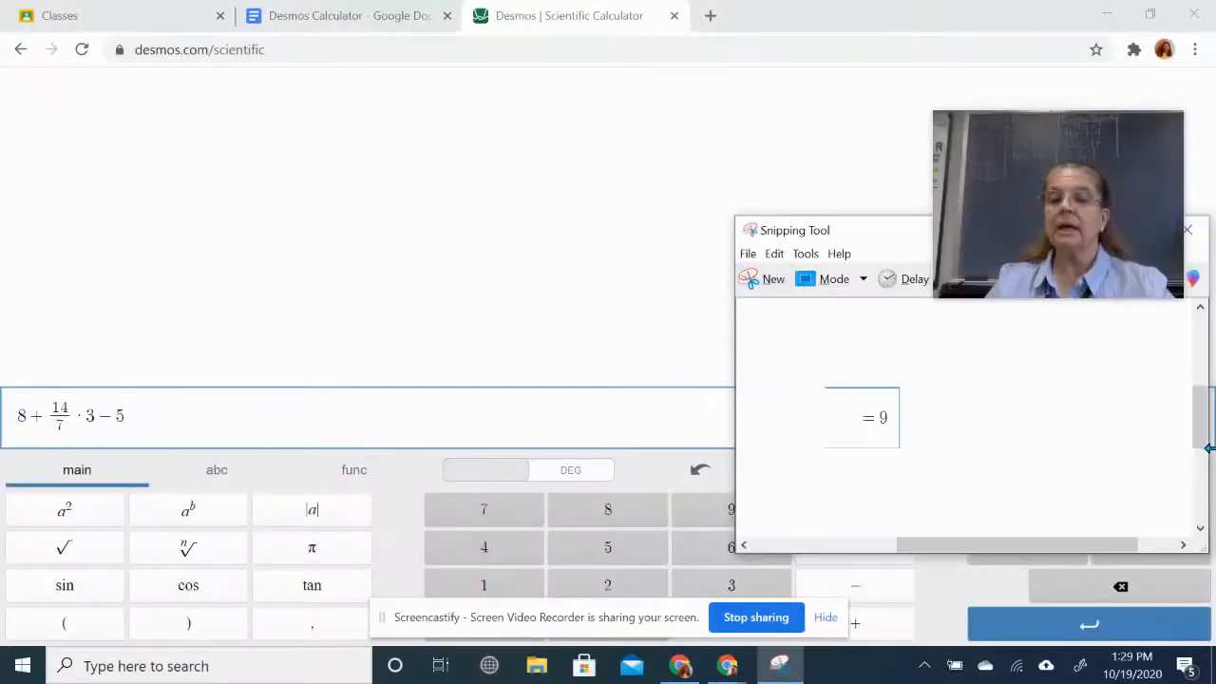
click(375, 19)
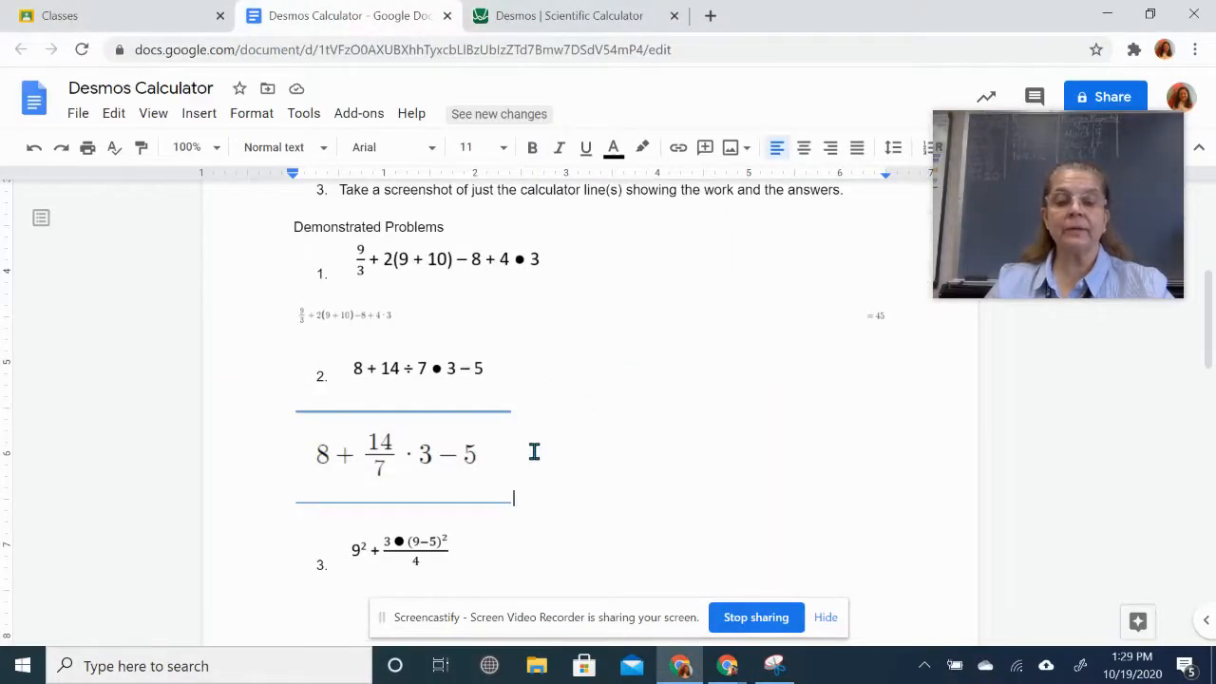
- Paste the = 9 answer snip beside problem 2's expression image
key(ctrl+v)
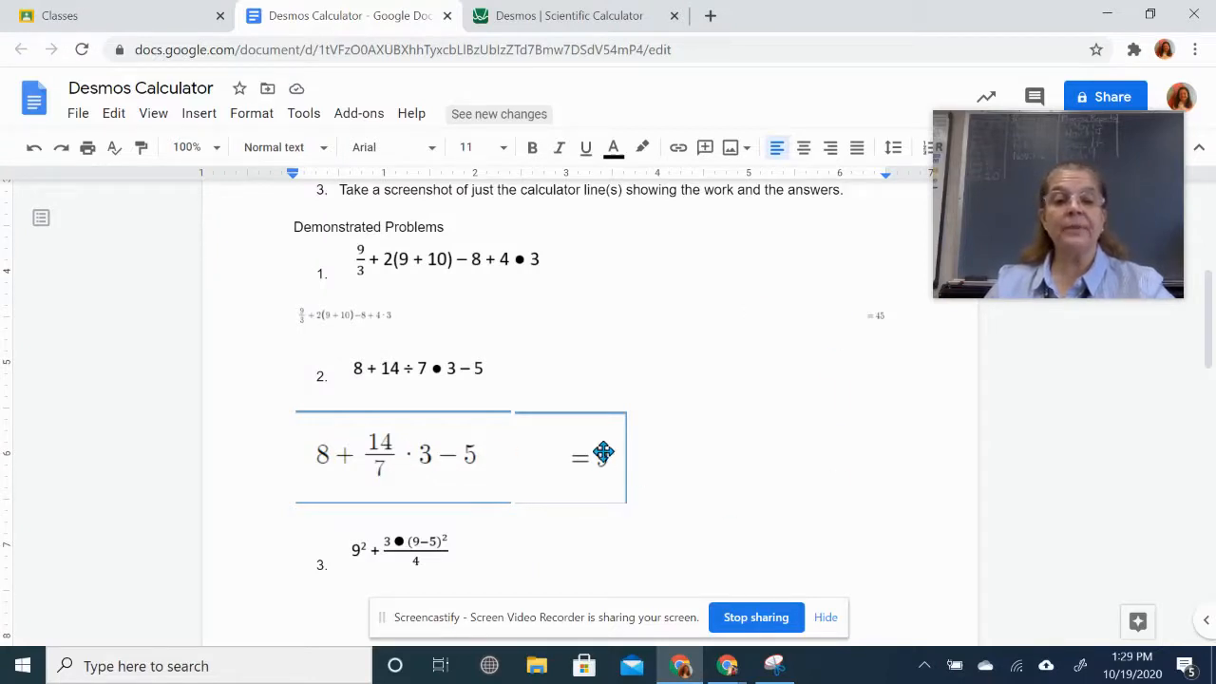
scroll(839, 496, down, 2)
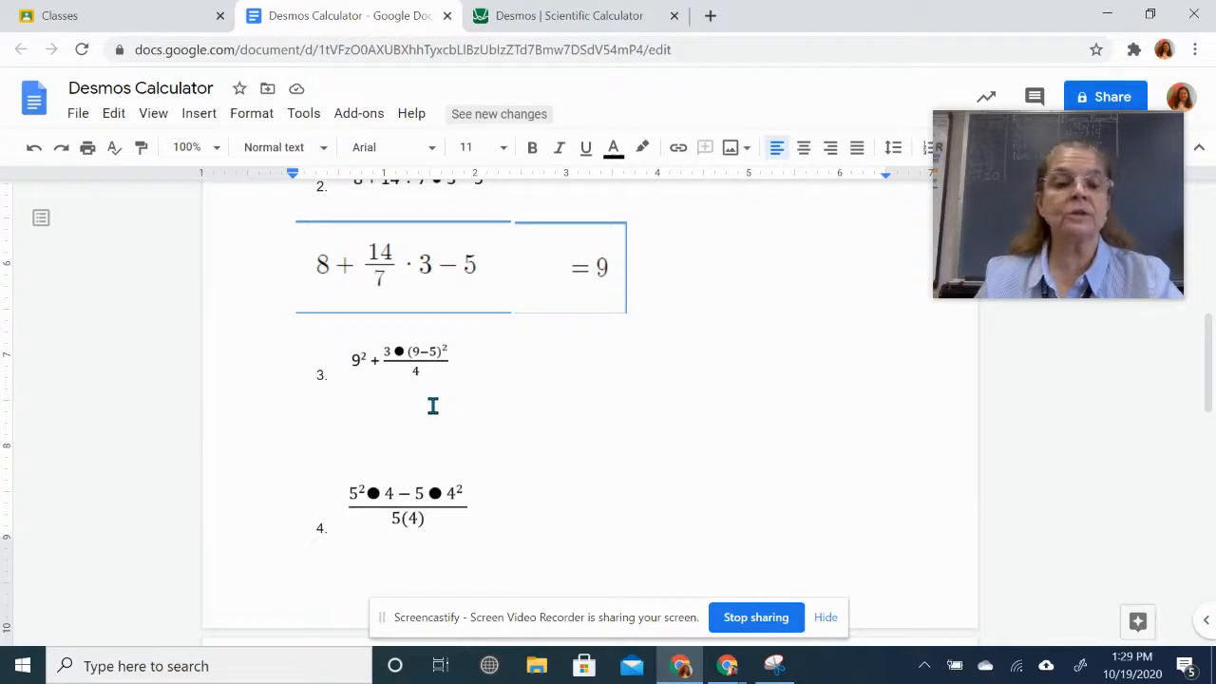
click(622, 21)
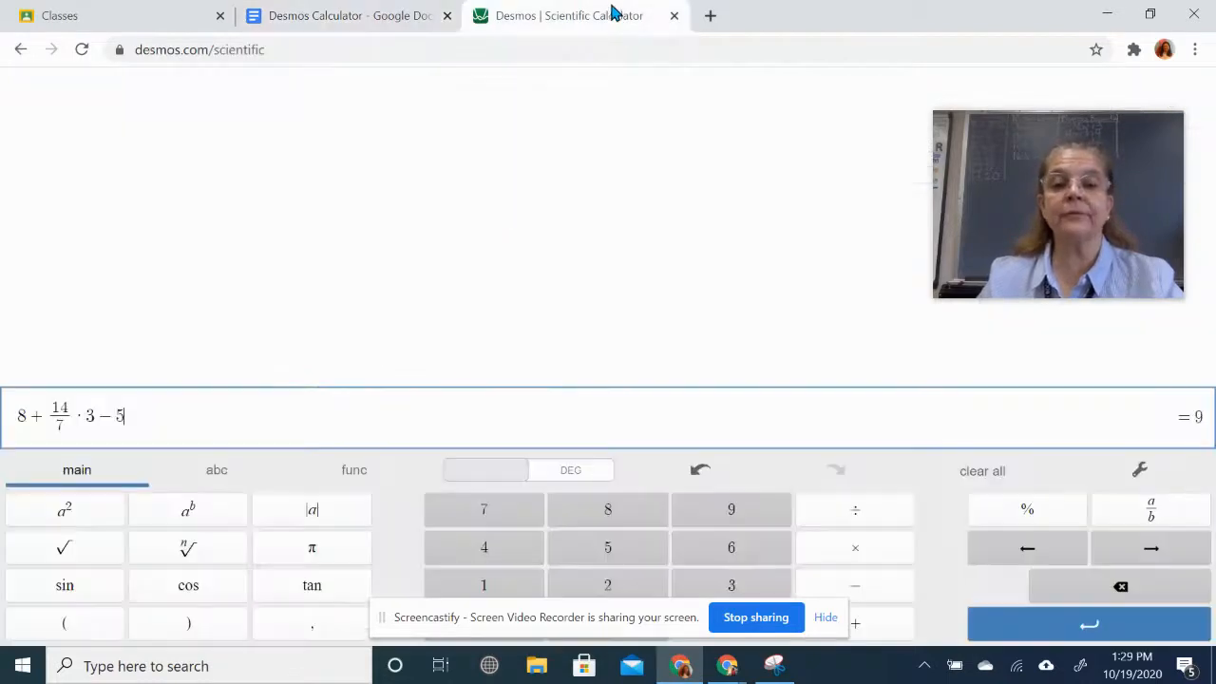
- Clear the calculator and start problem 3 with 9² + and a new fraction
click(983, 472)
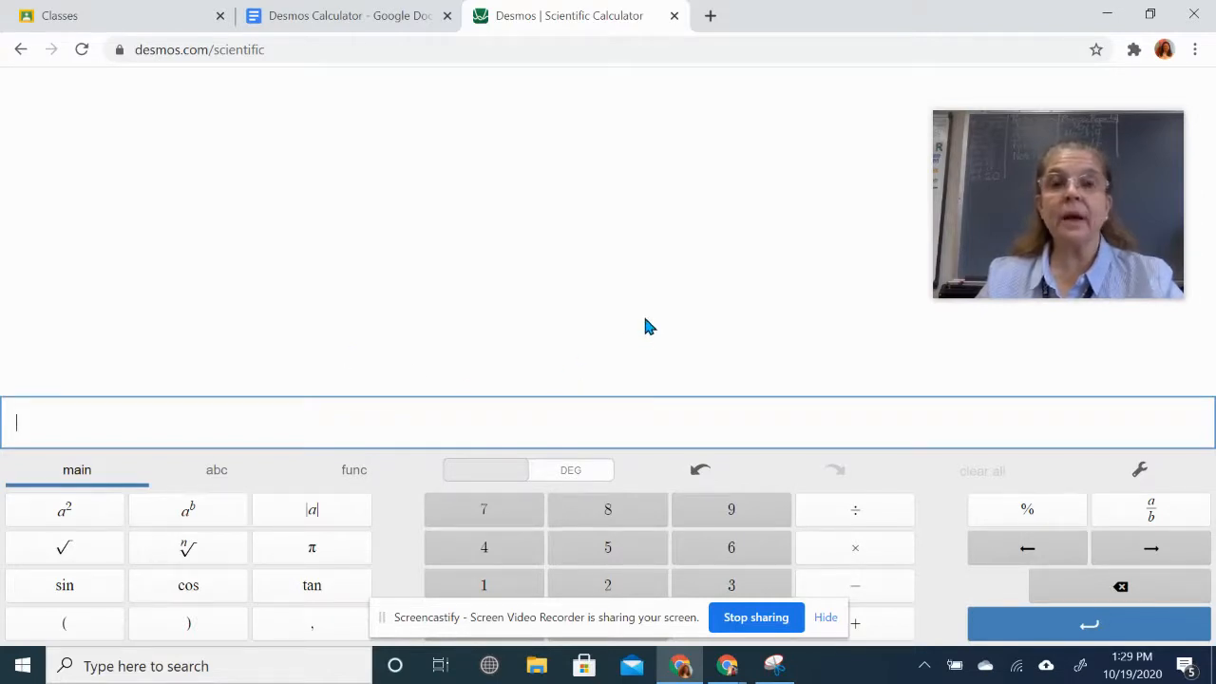
click(736, 518)
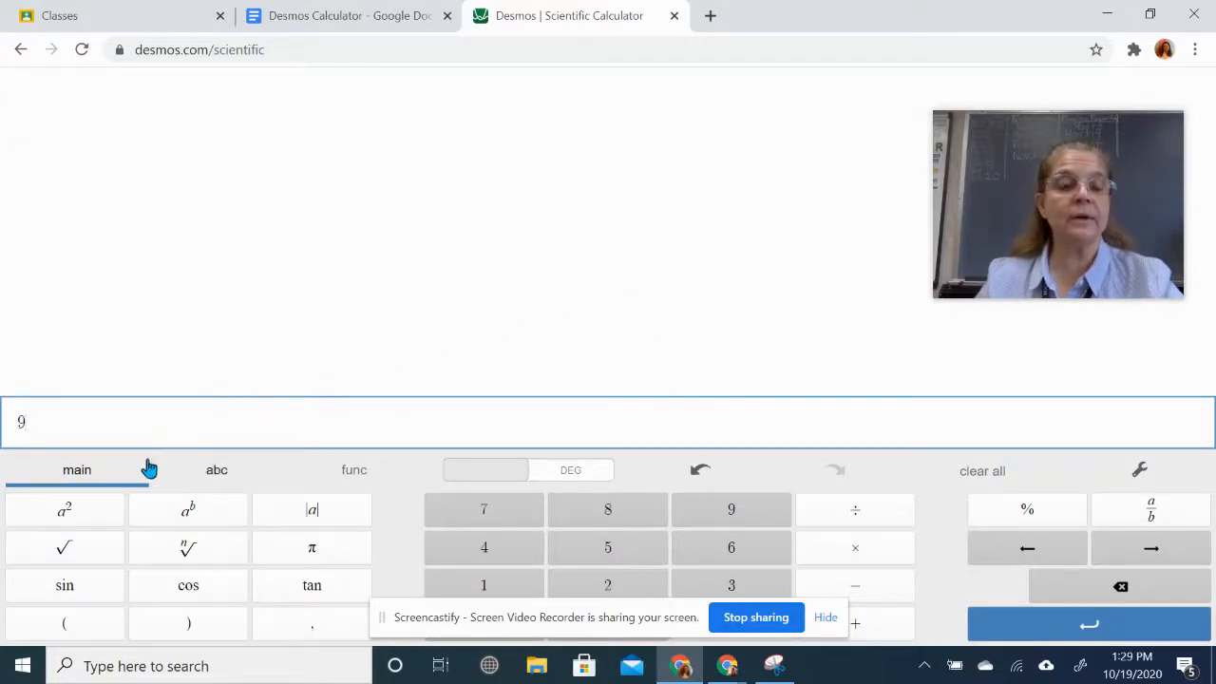
click(62, 521)
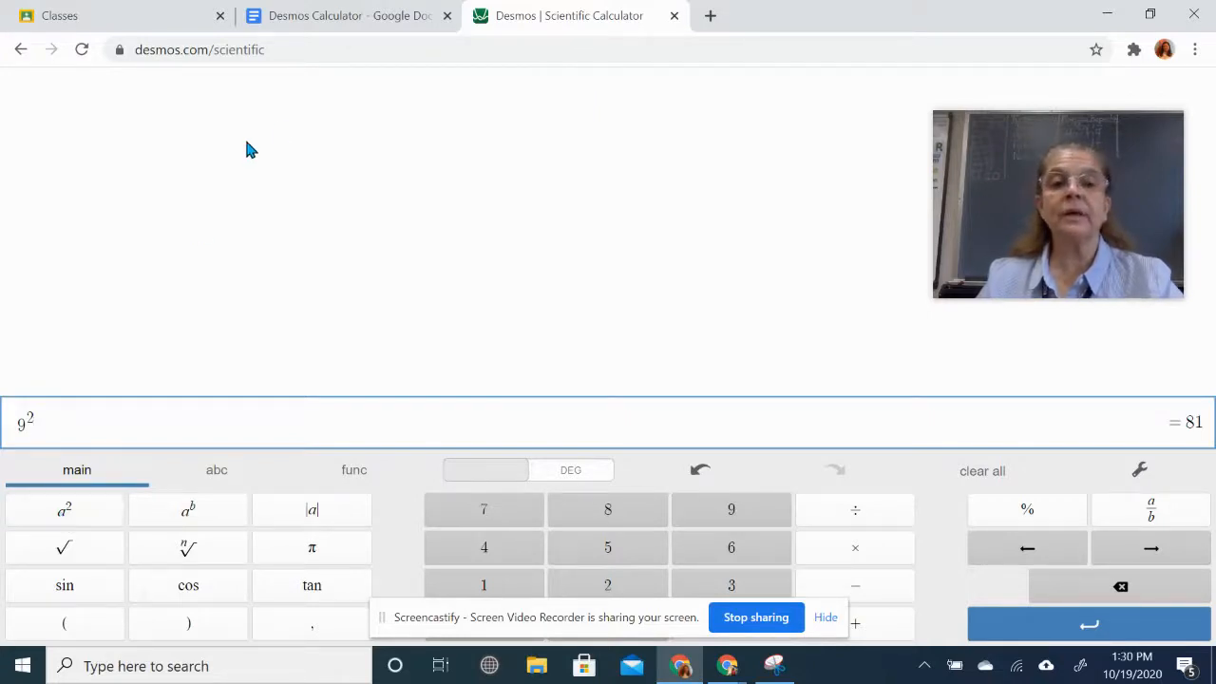
click(385, 35)
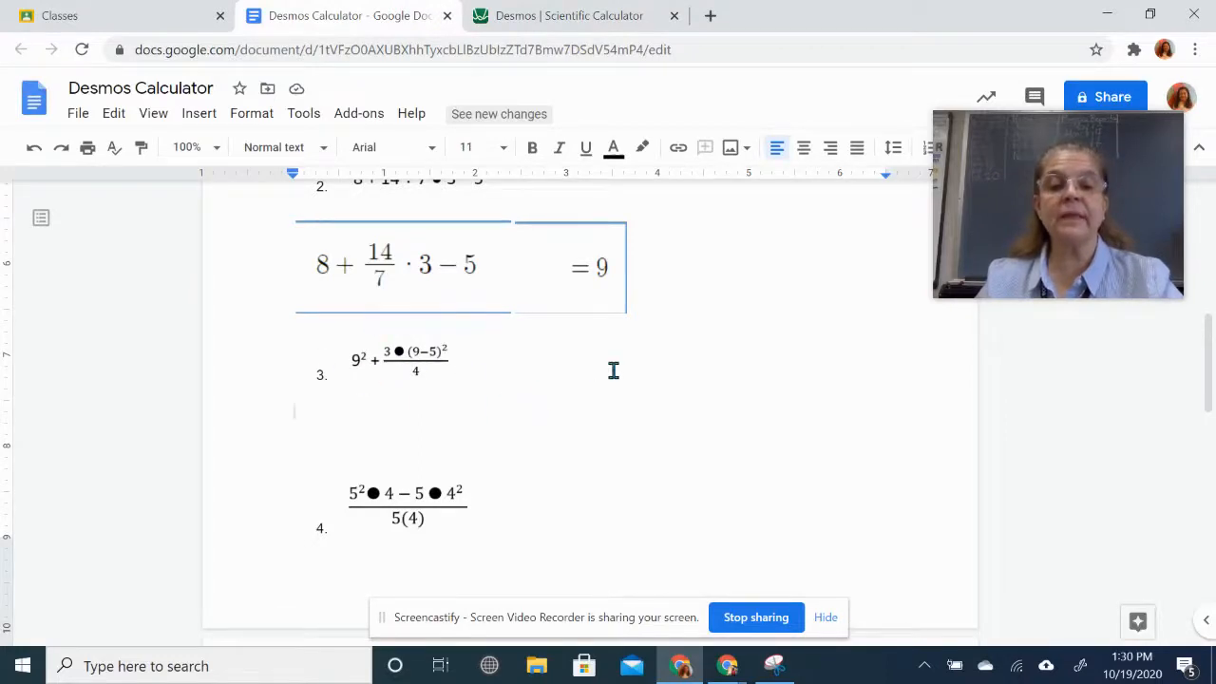
click(579, 19)
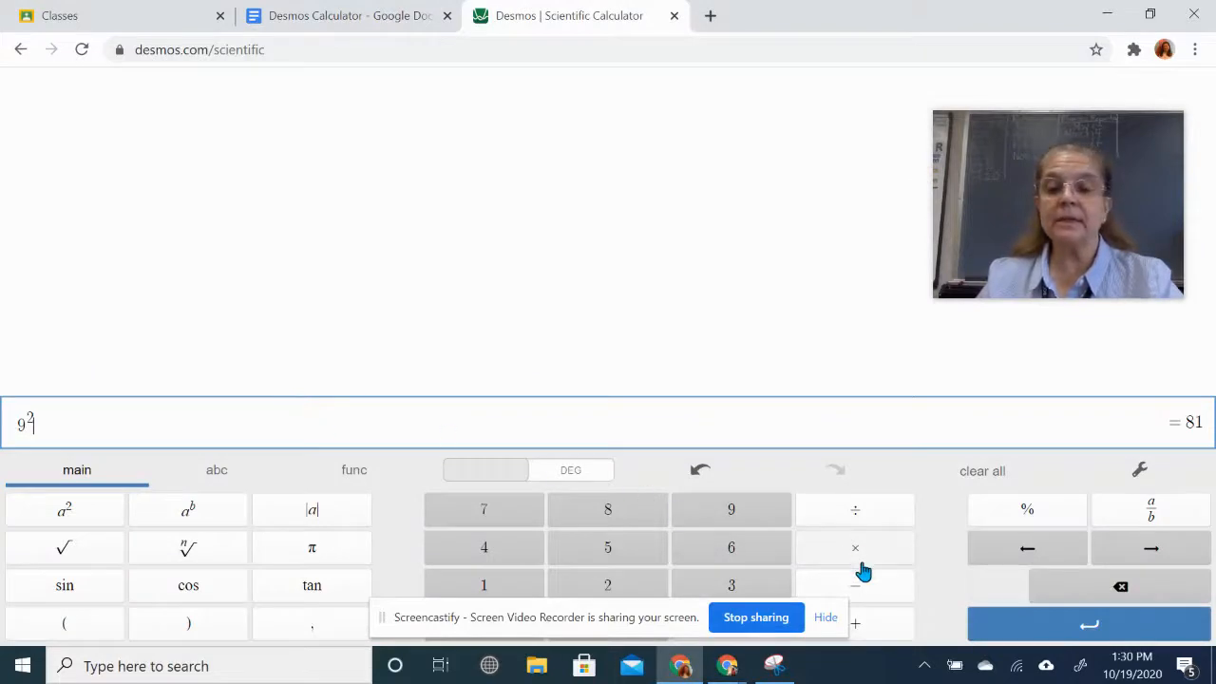
click(868, 631)
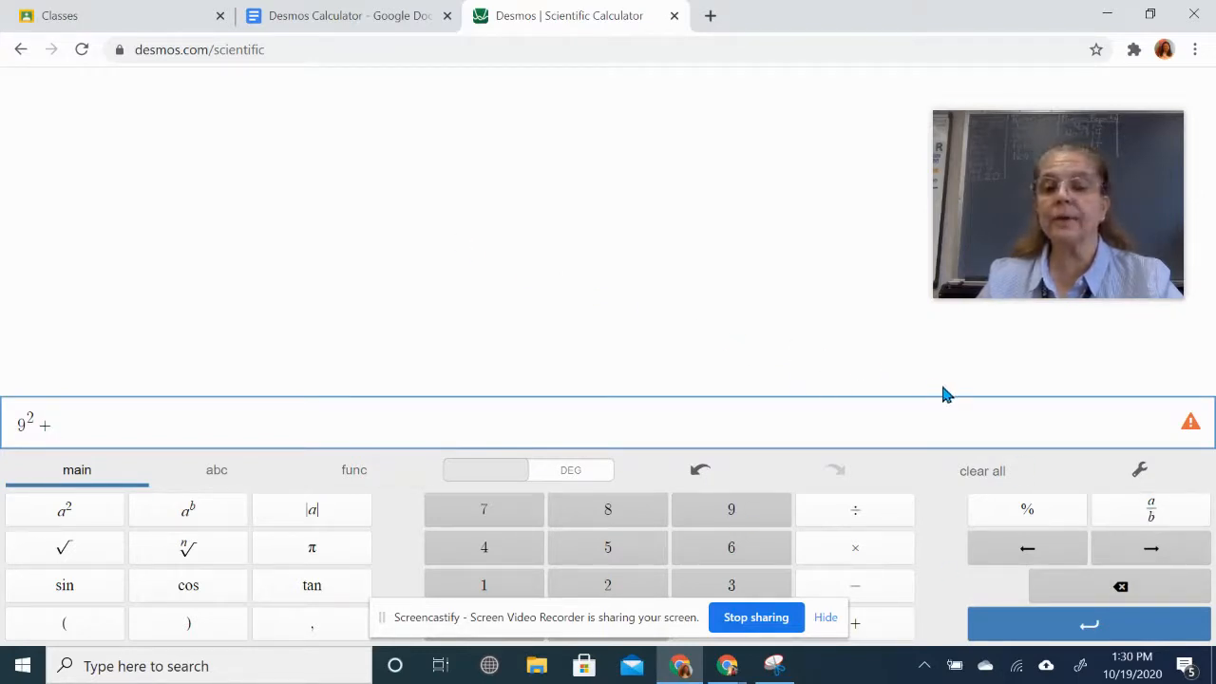
click(1146, 514)
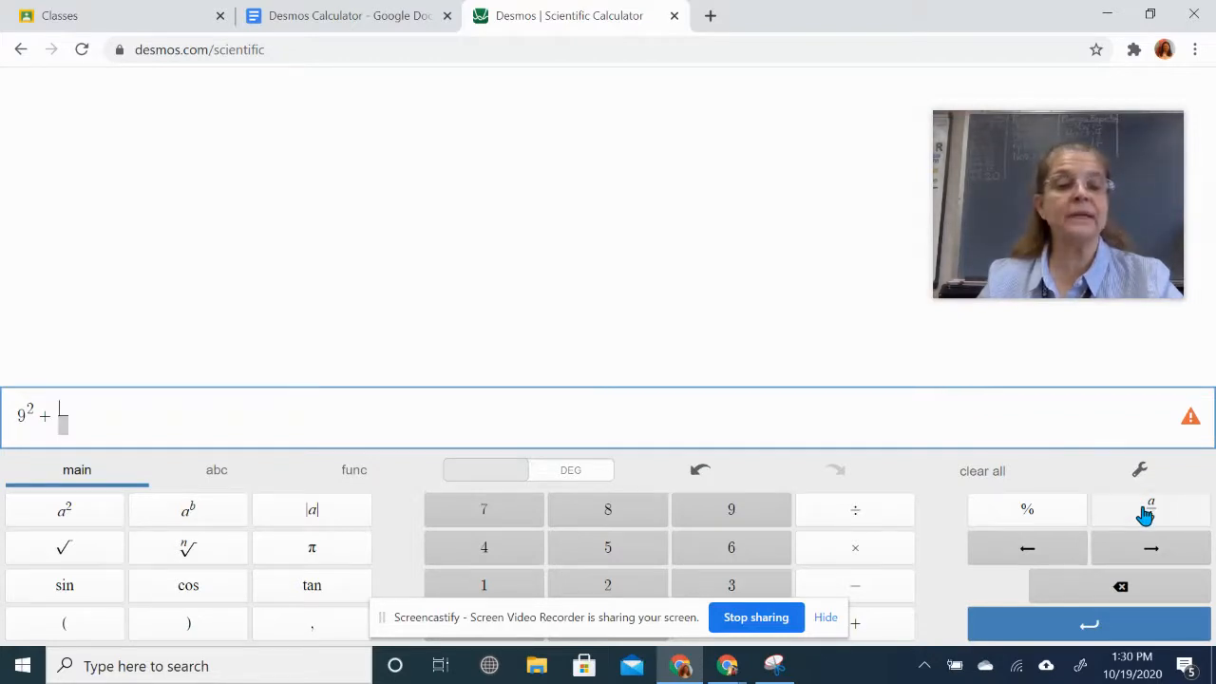
click(385, 18)
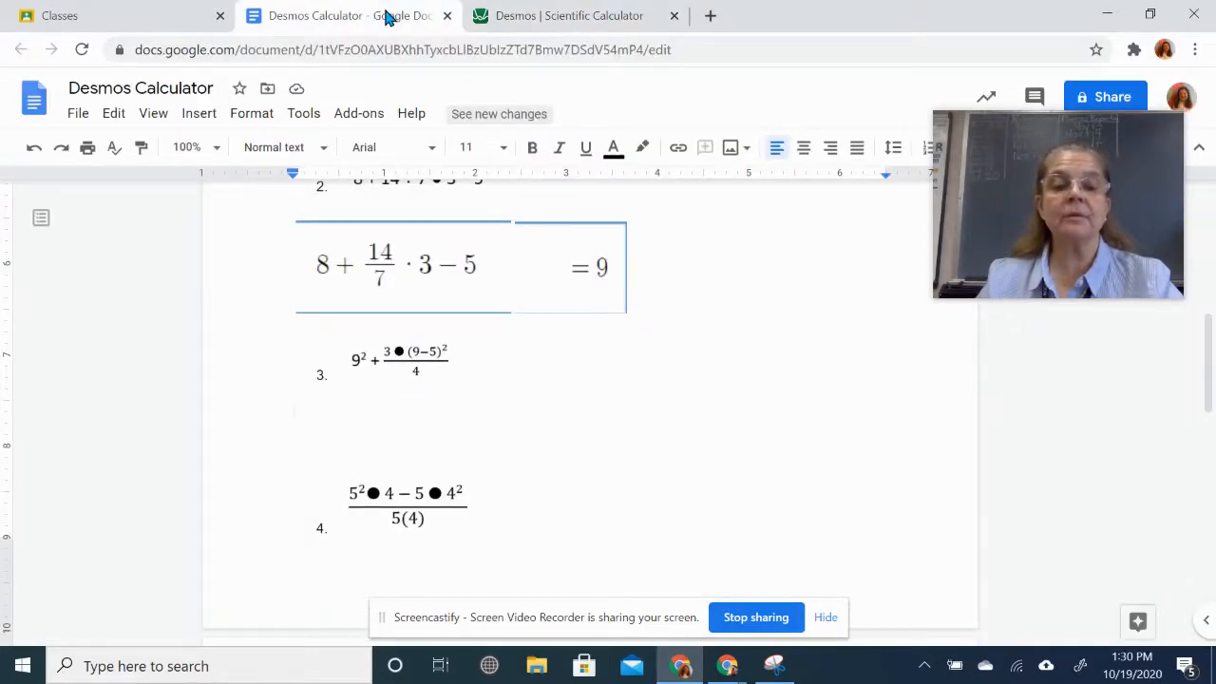
click(591, 19)
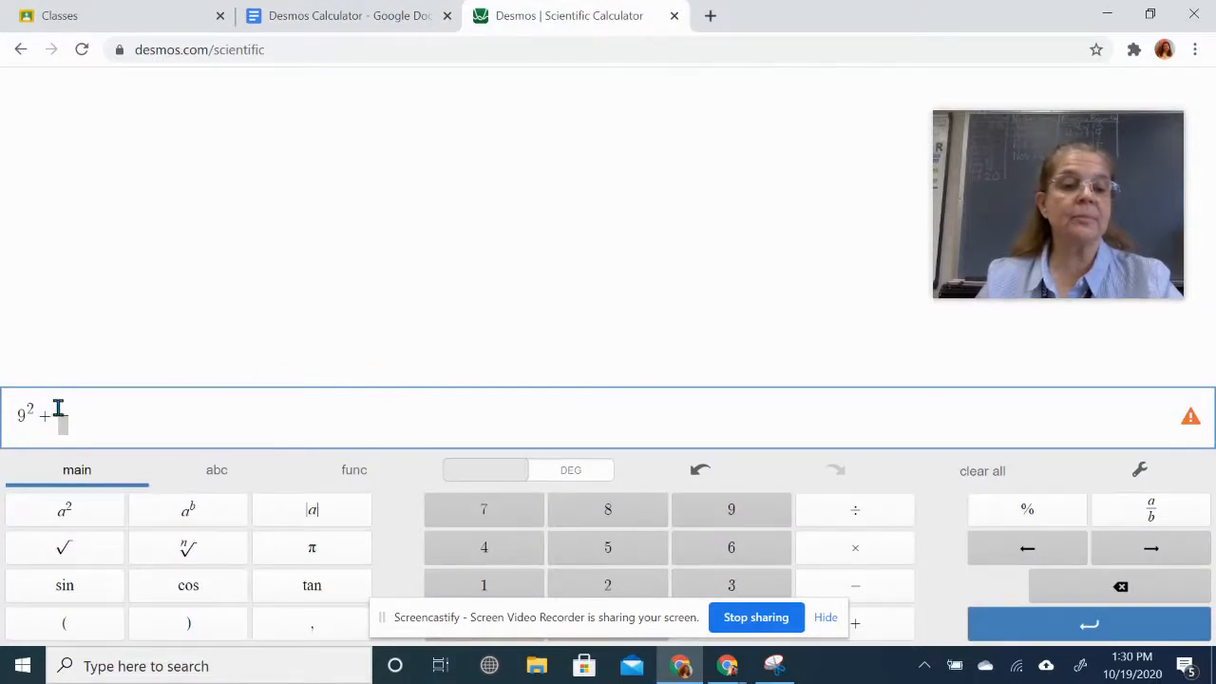
- Build the fraction's numerator as 3 × (9 − 5)²
click(722, 584)
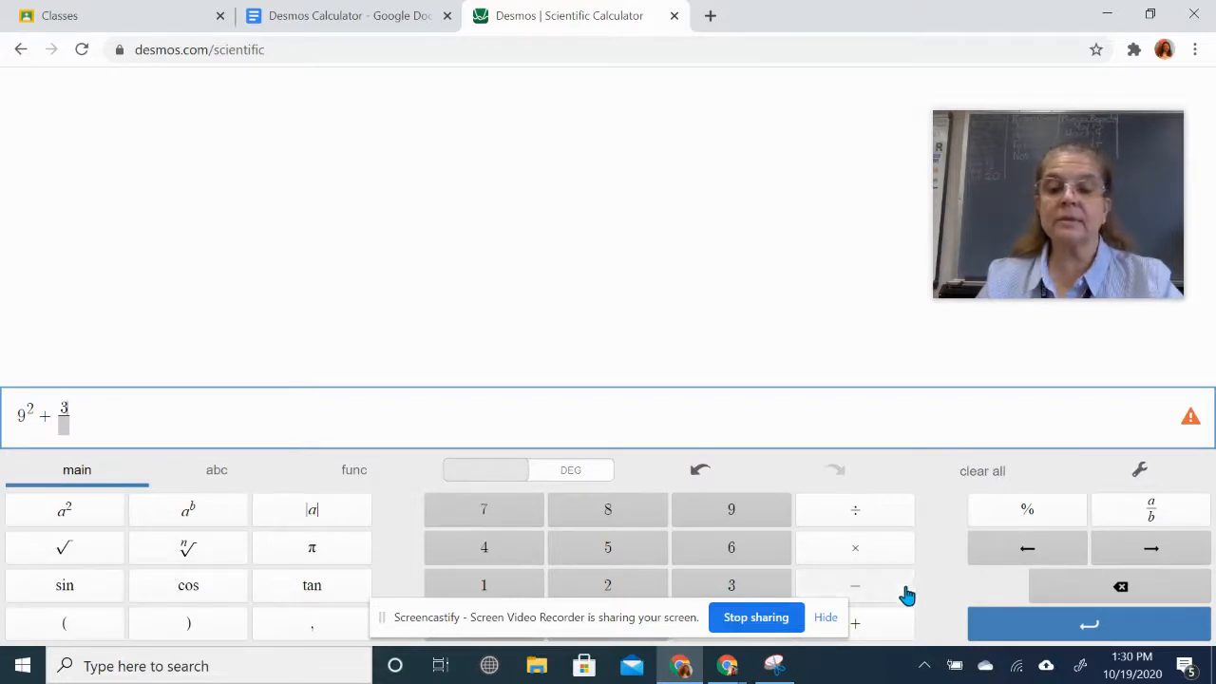
click(881, 556)
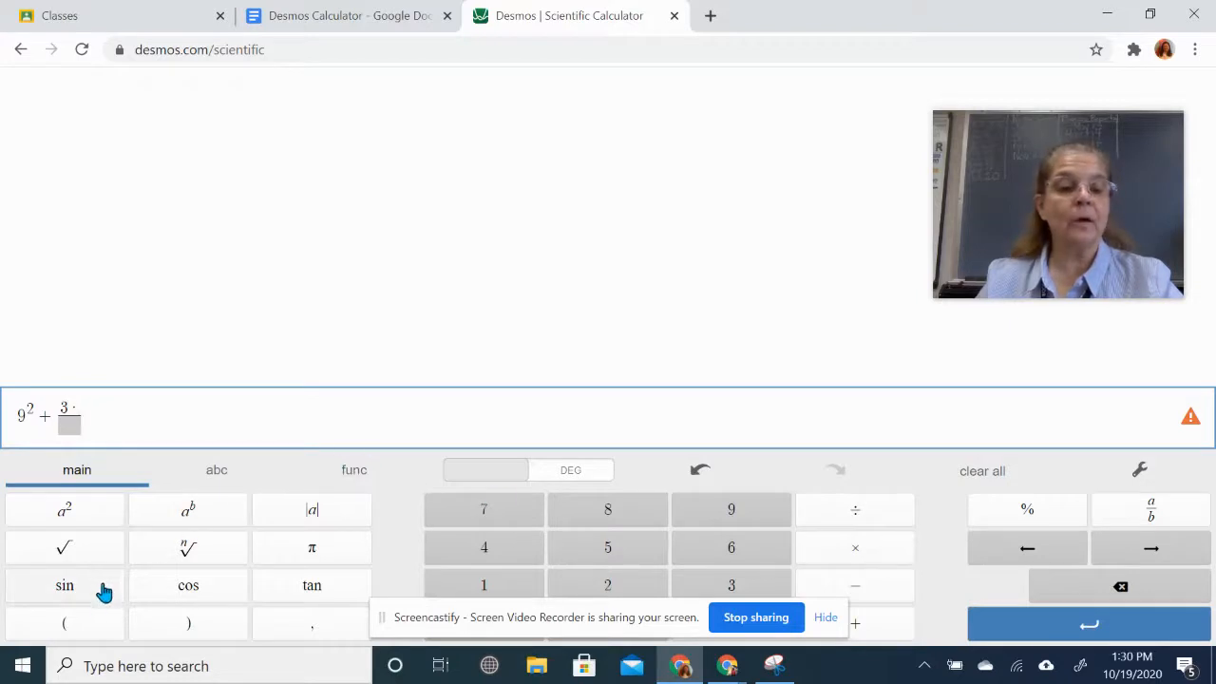
click(76, 630)
click(738, 513)
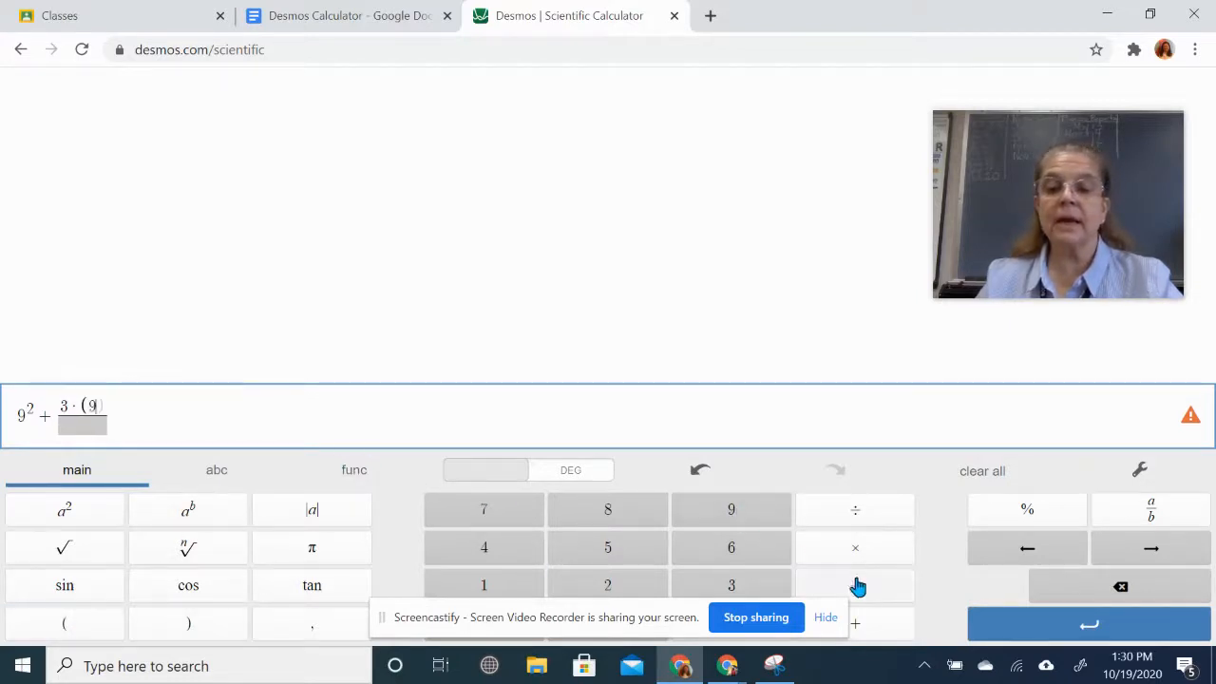
click(864, 597)
click(635, 551)
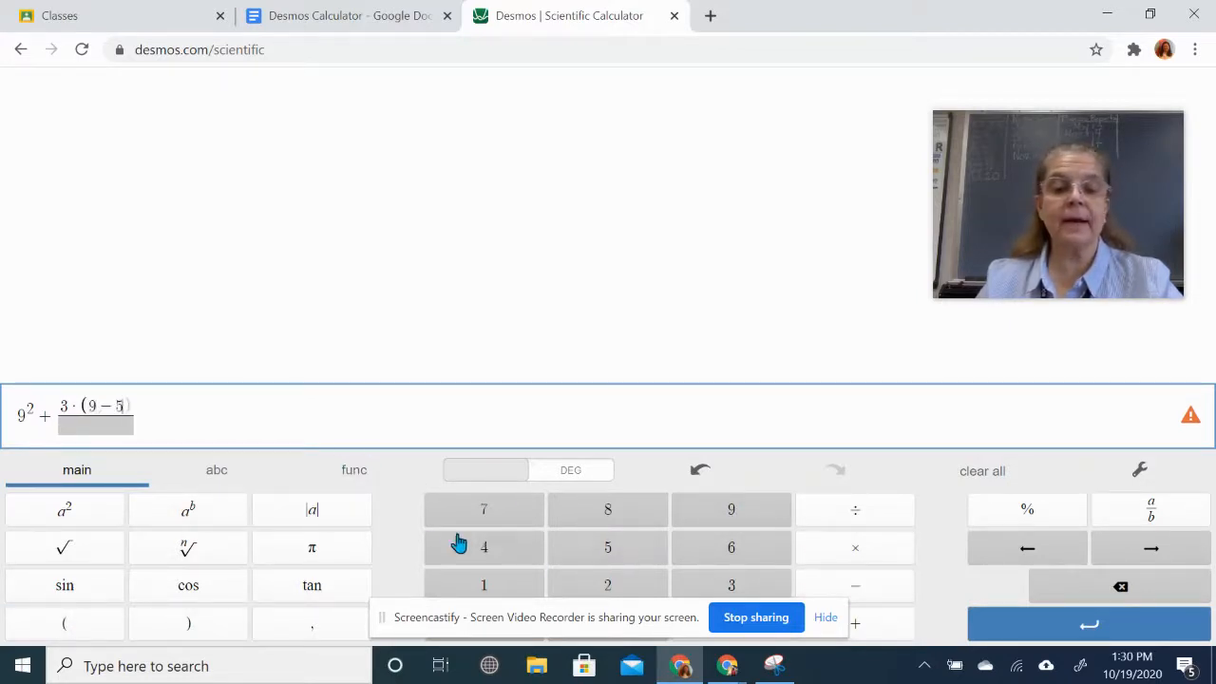
click(204, 629)
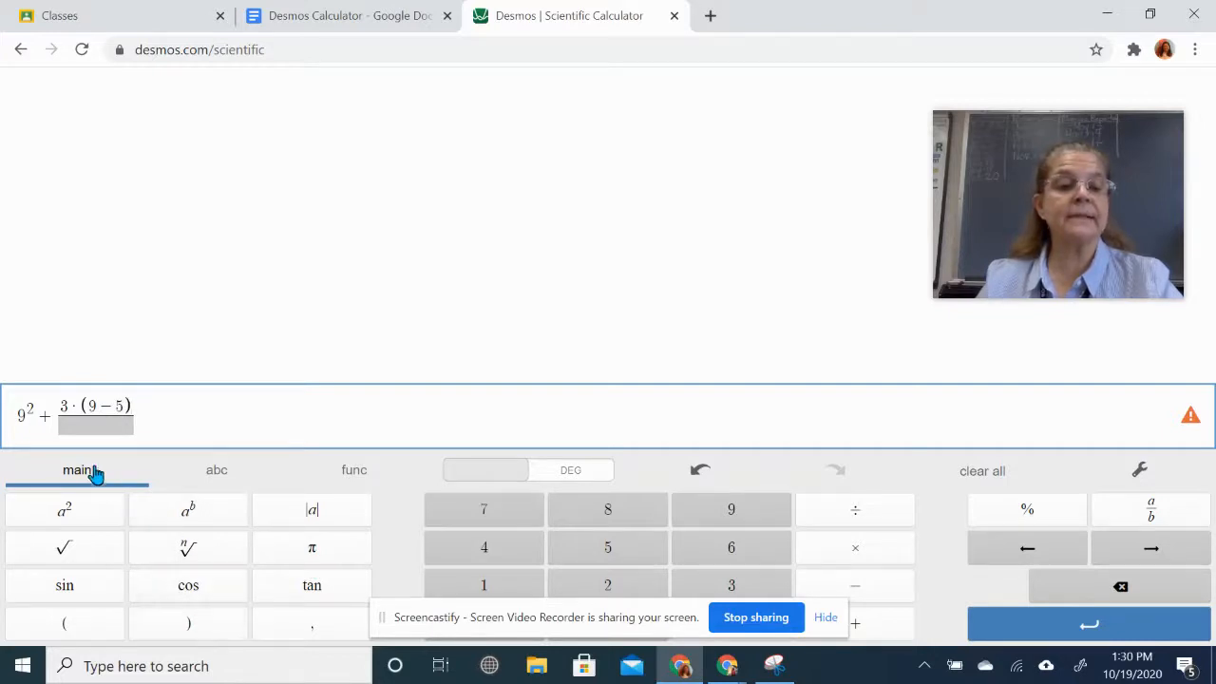
click(68, 514)
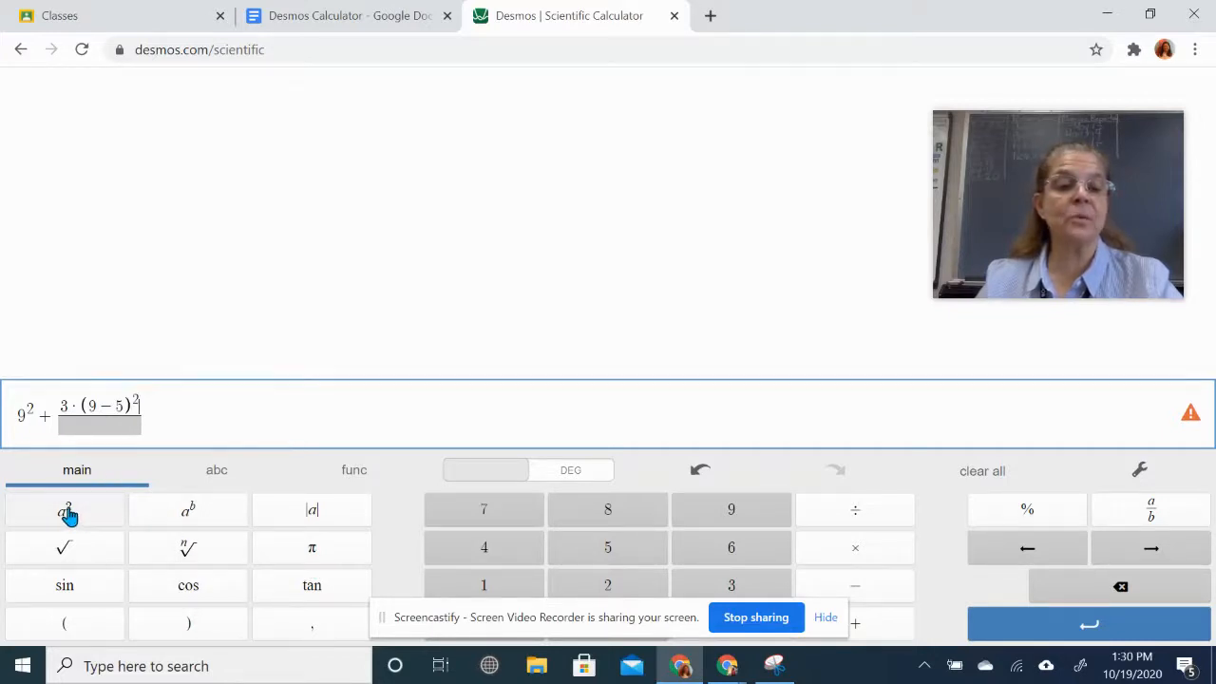
- Insert a multiplication sign after 3 and enter 4 as the denominator, giving 93
click(75, 408)
text(*)
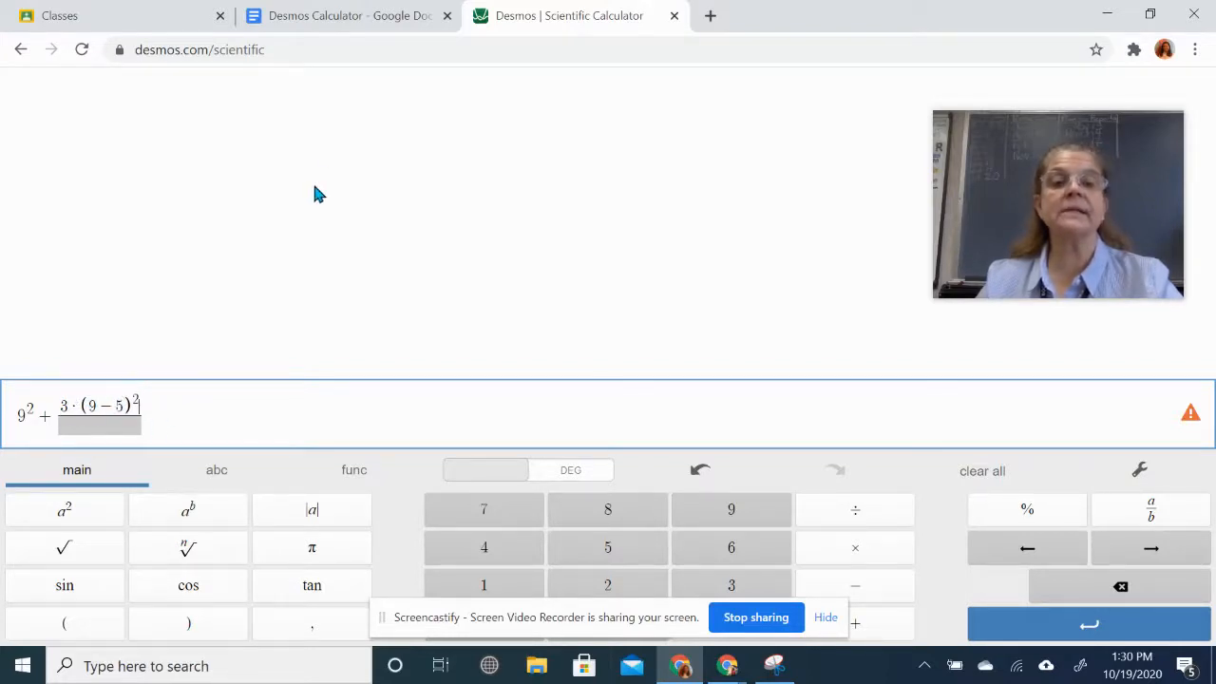
click(369, 19)
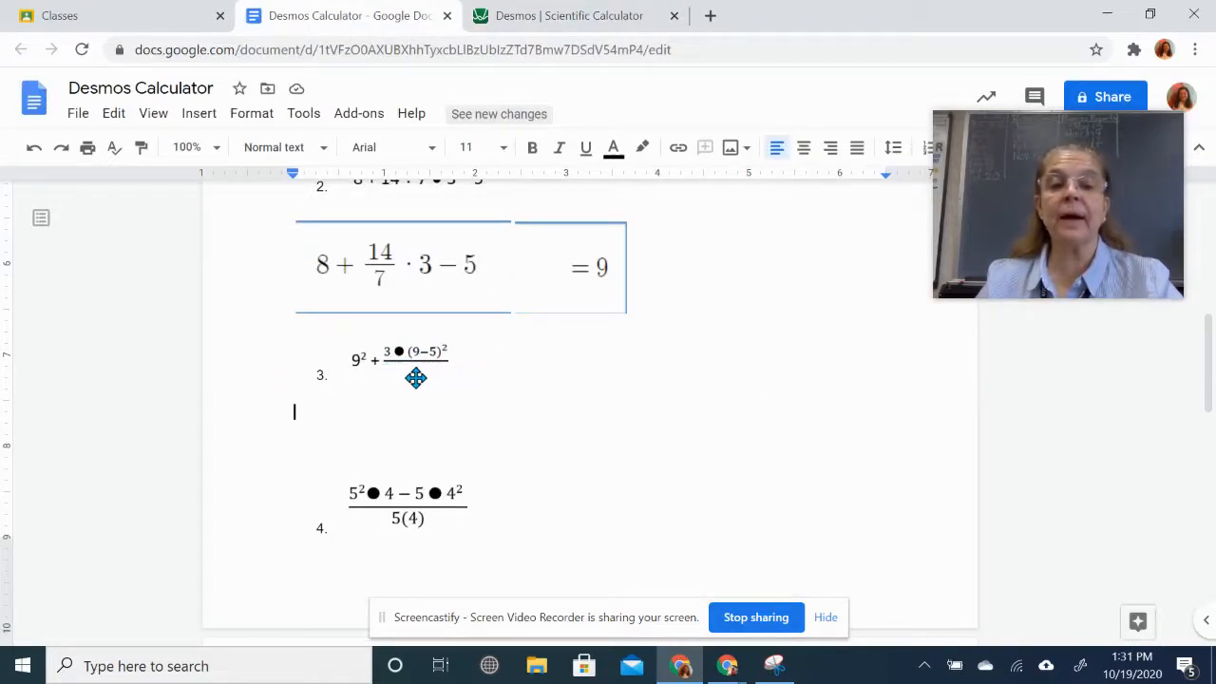
click(553, 17)
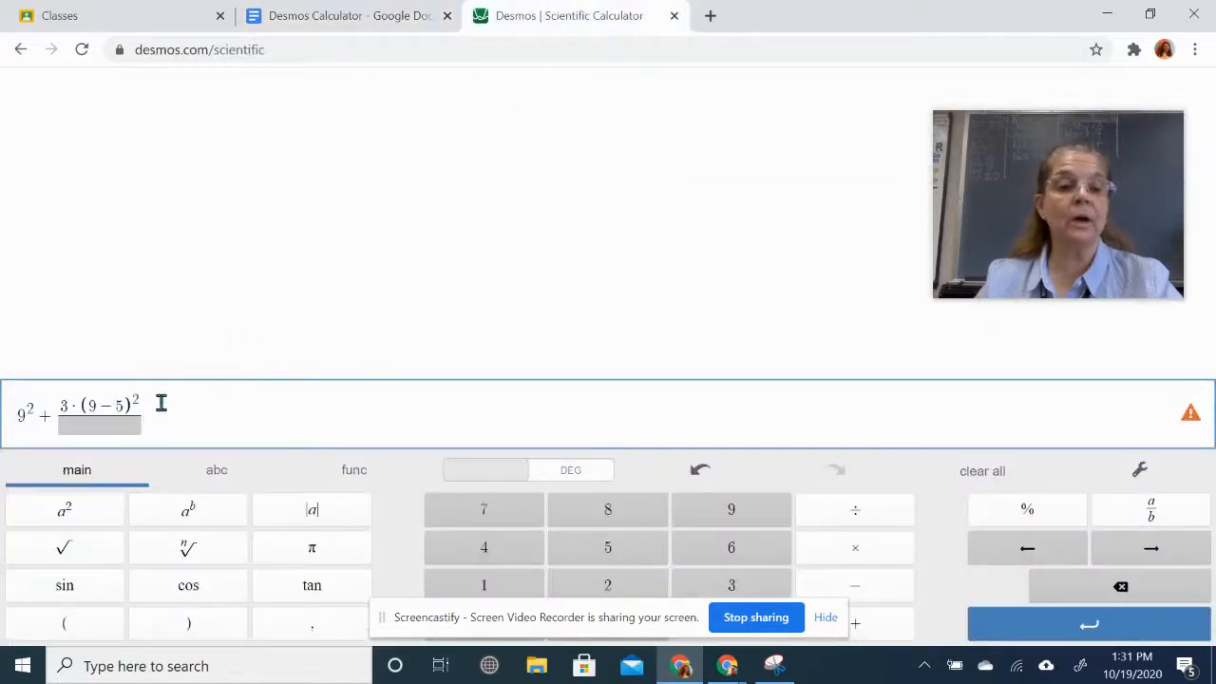
click(101, 422)
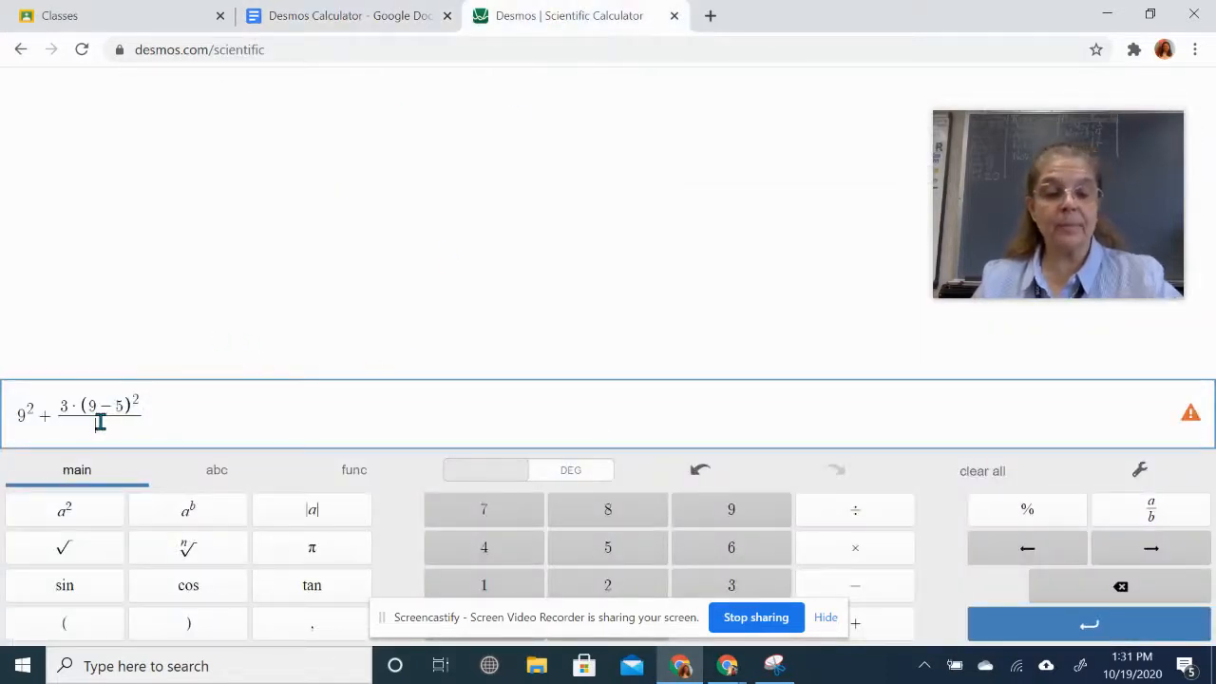
text(4)
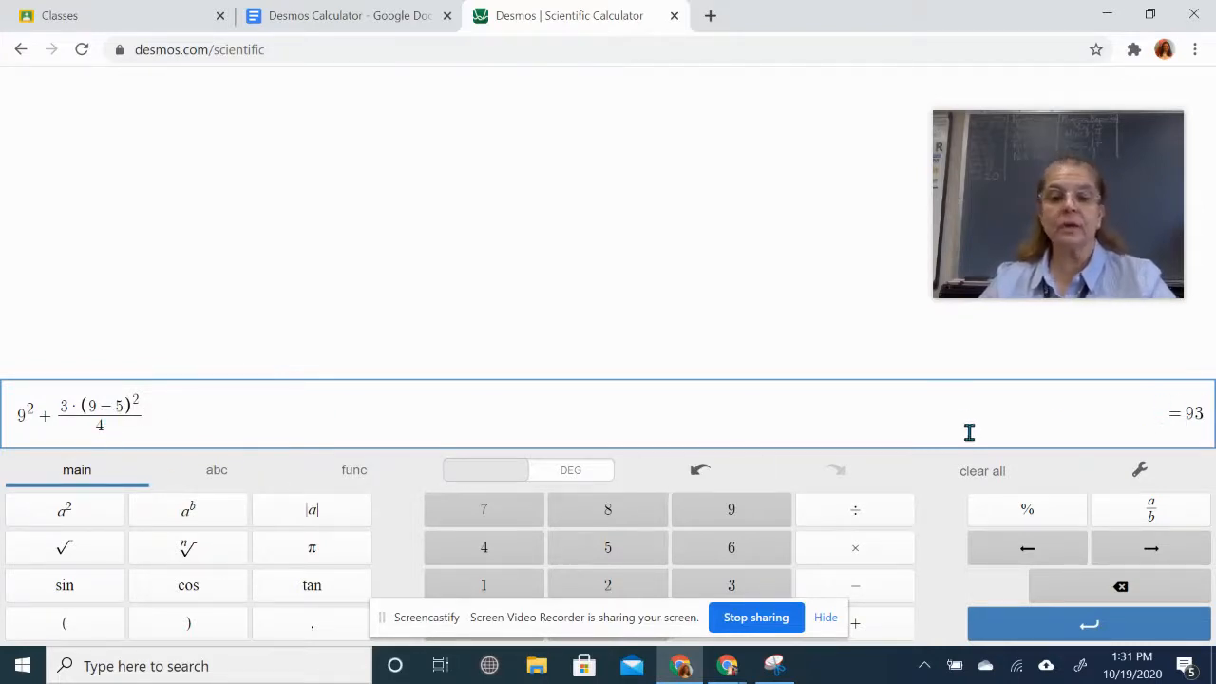
- Snip problem 3's expression from the calculator and paste it below problem 3 in the worksheet
click(776, 668)
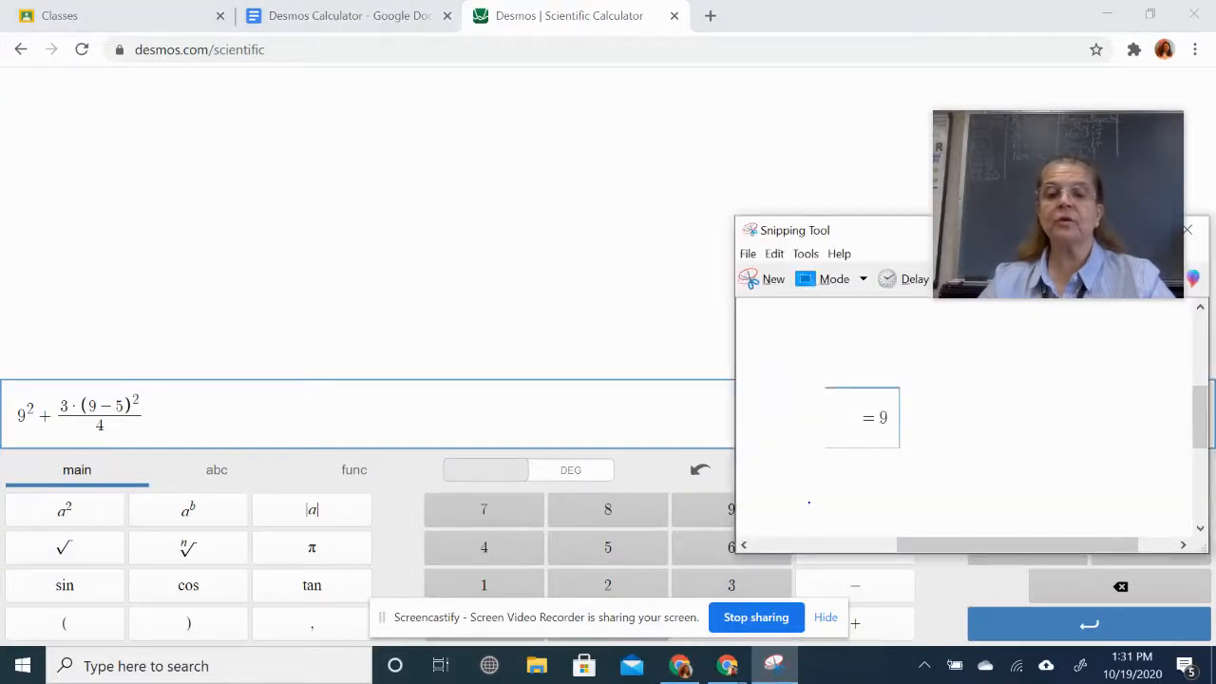
click(750, 278)
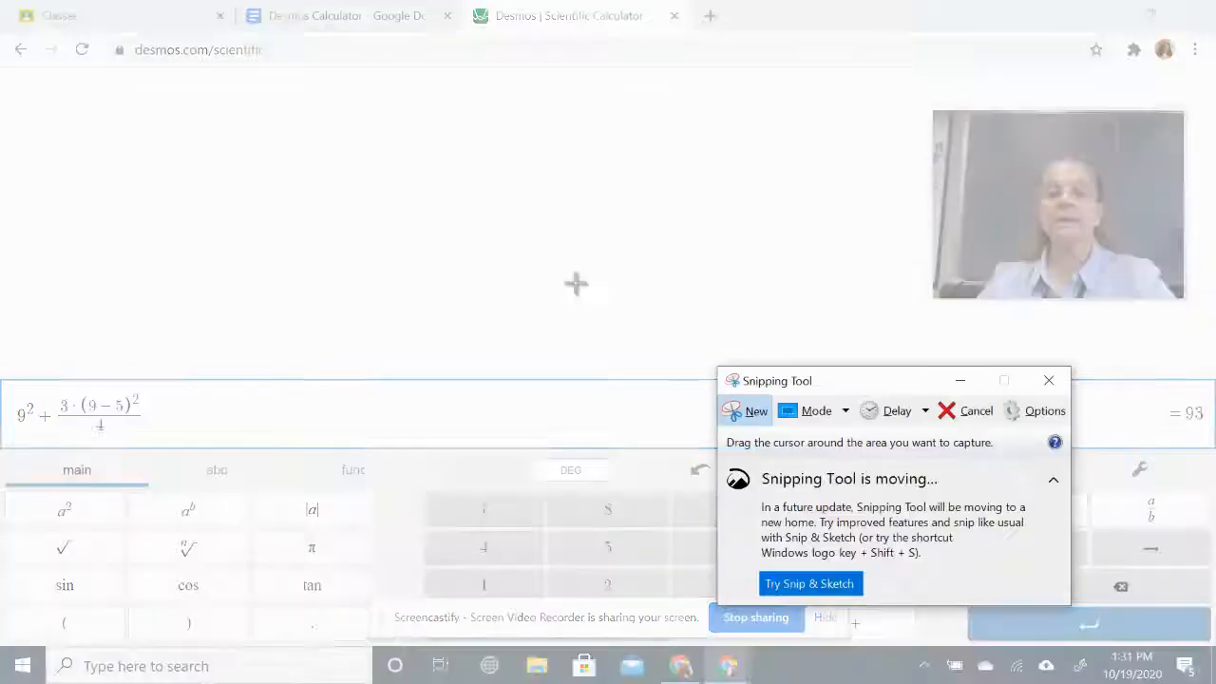
drag(1, 380, 180, 447)
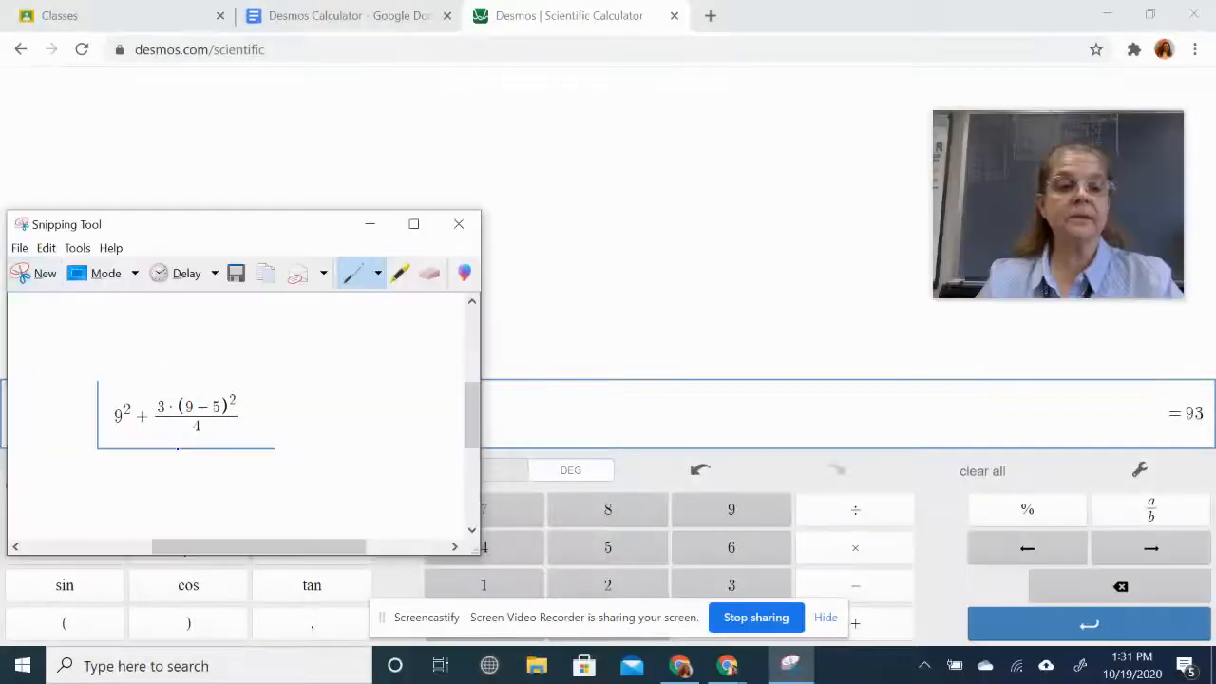
click(306, 19)
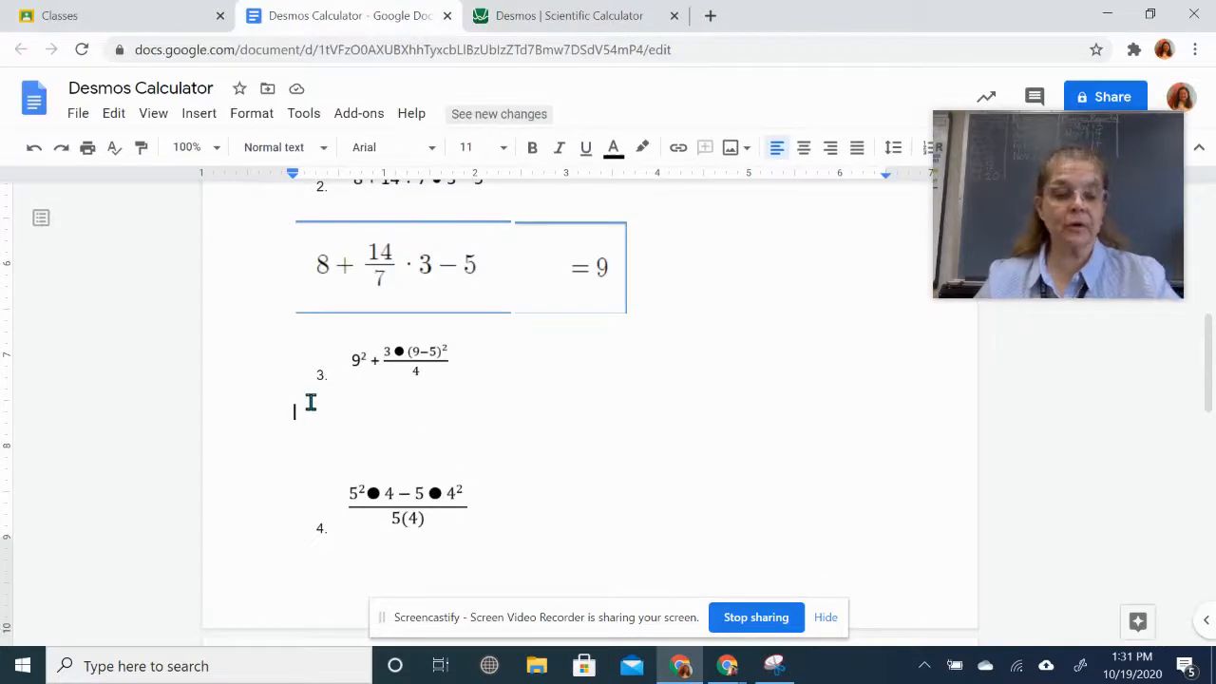
key(ctrl+v)
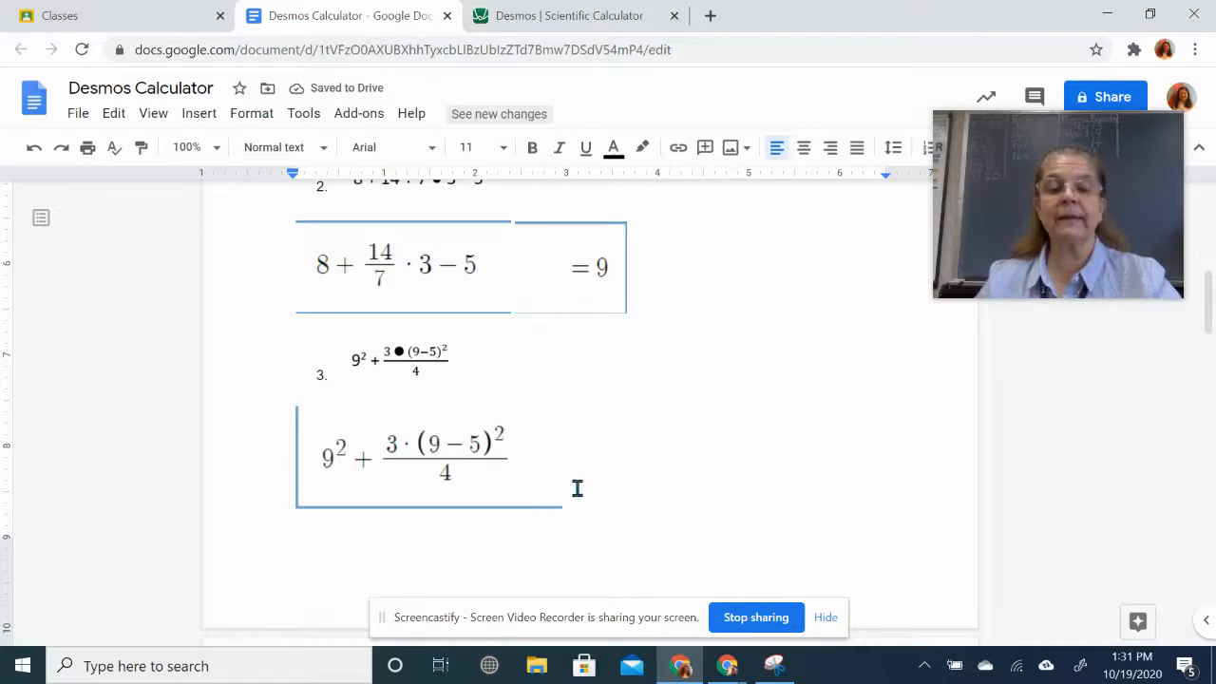
- Snip the calculator's = 93 result and paste it beside problem 3's expression
click(583, 13)
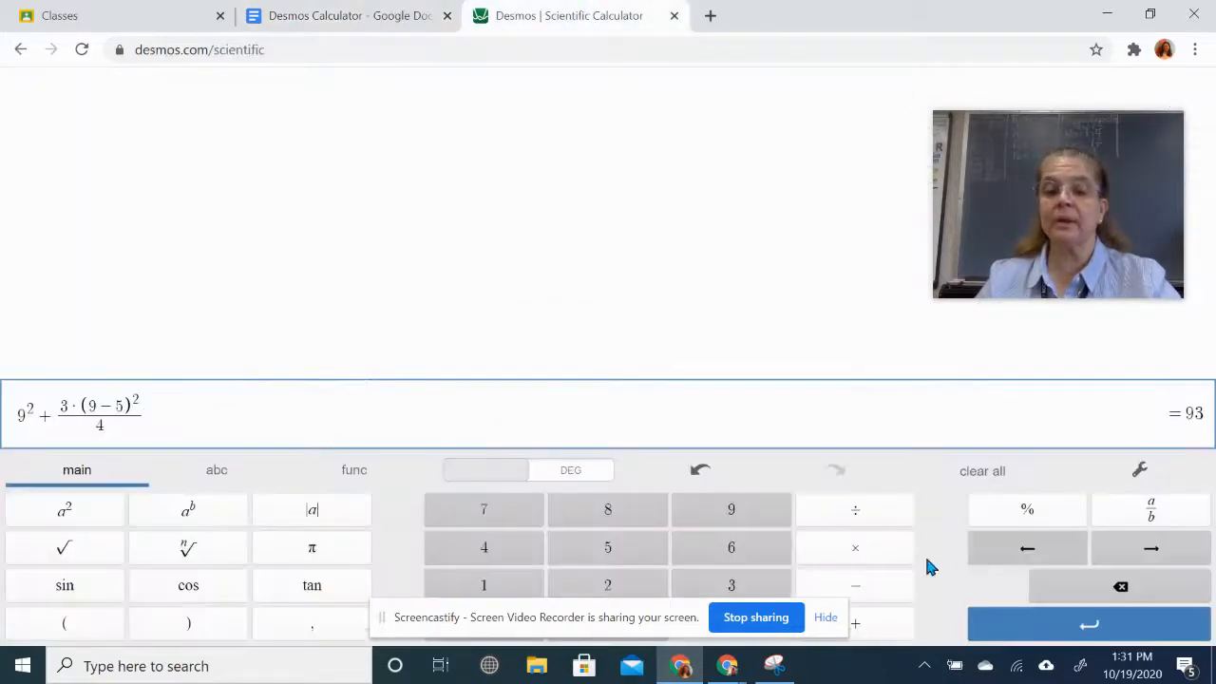
click(788, 659)
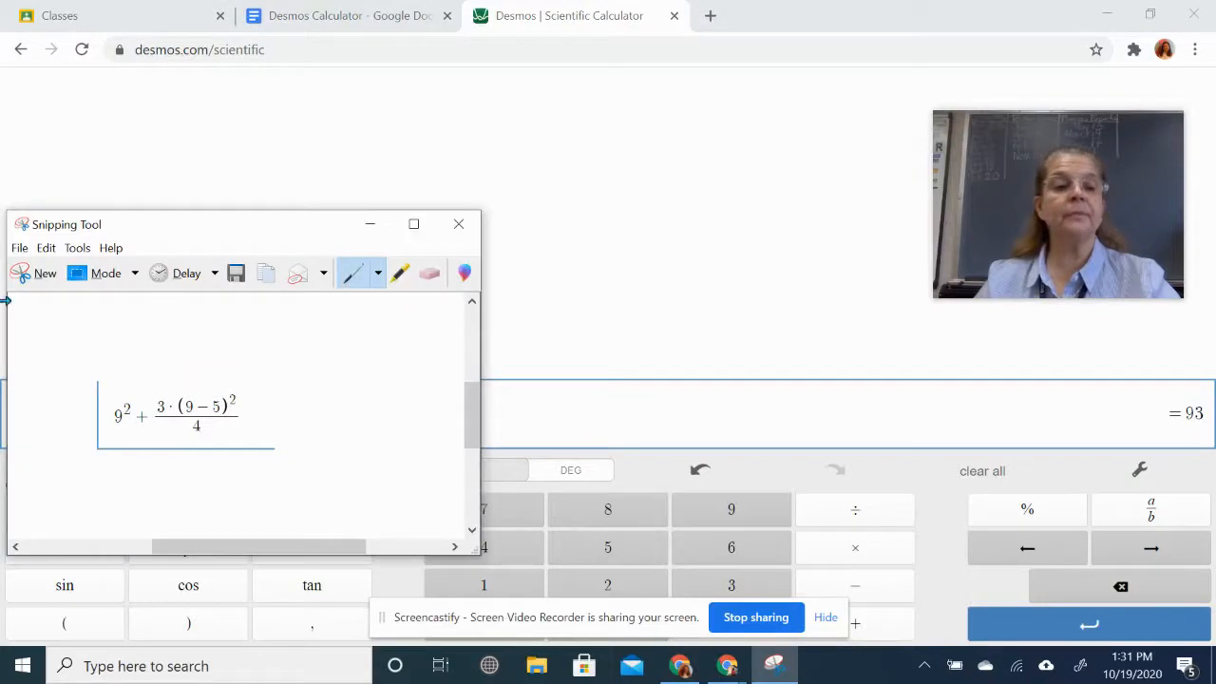
click(29, 275)
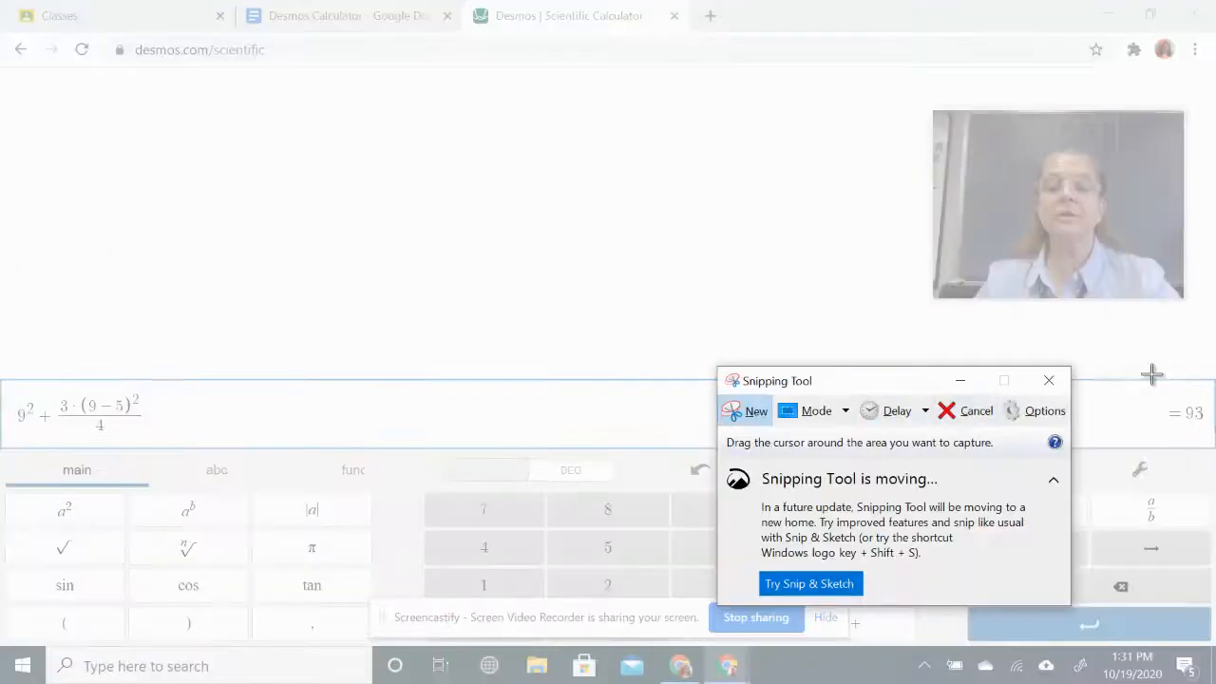
drag(1147, 376, 1212, 452)
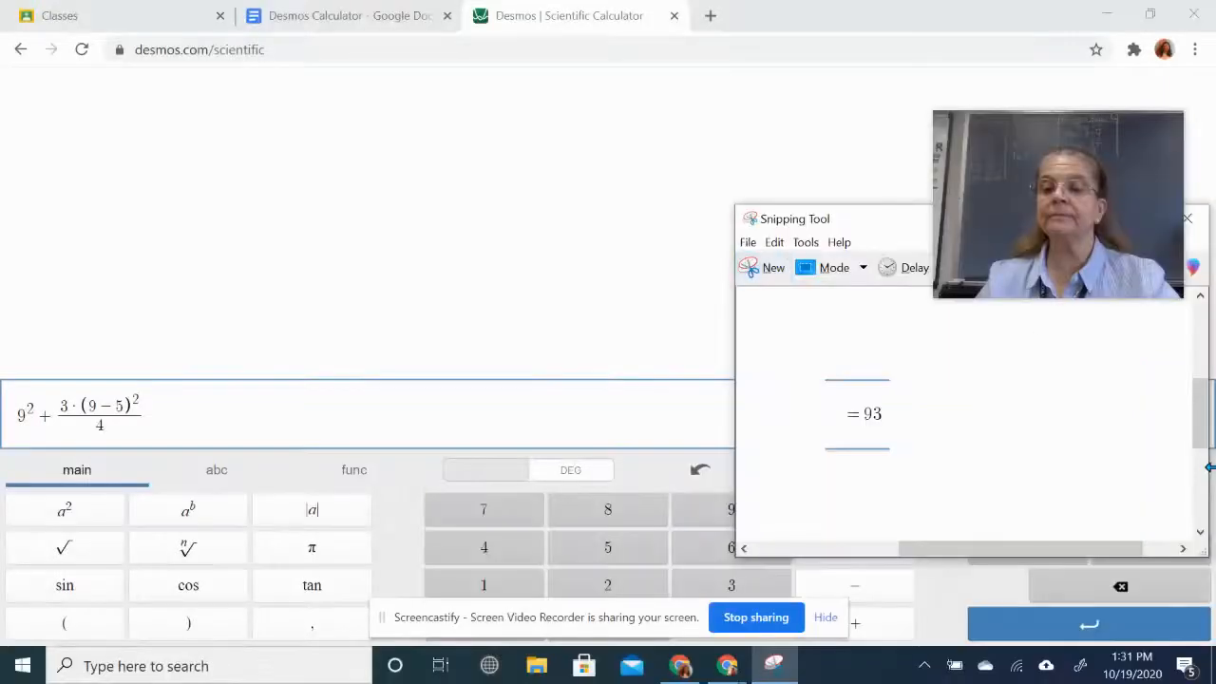
click(389, 19)
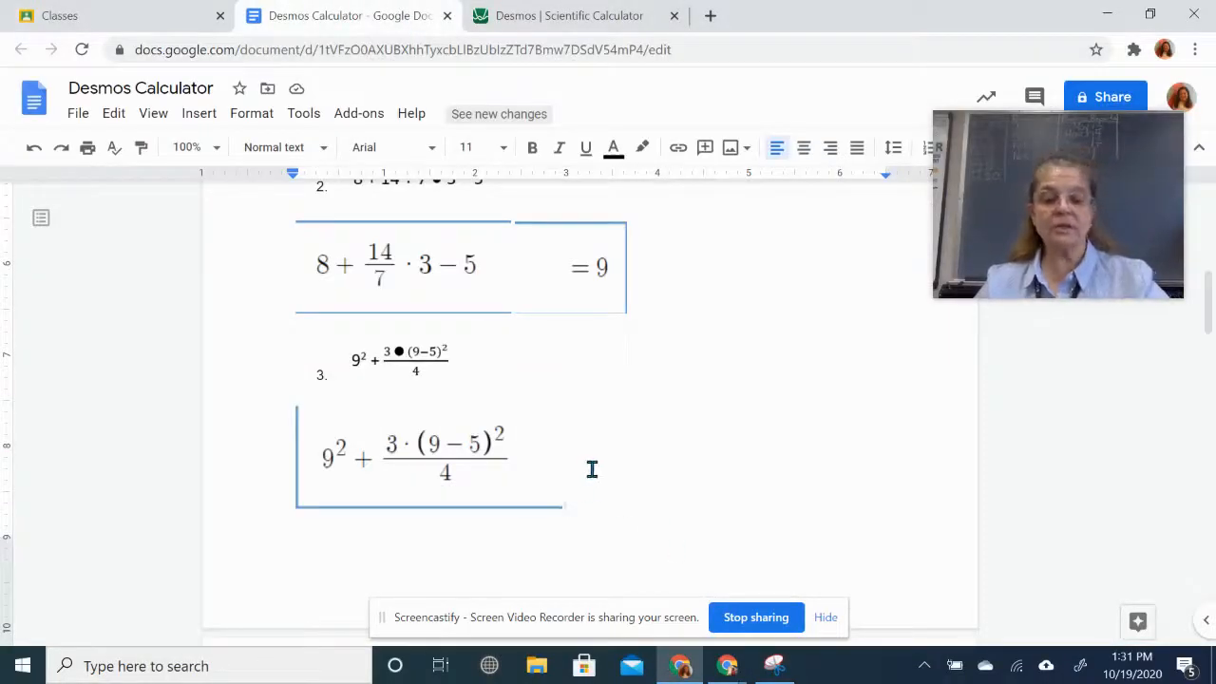
key(ctrl+v)
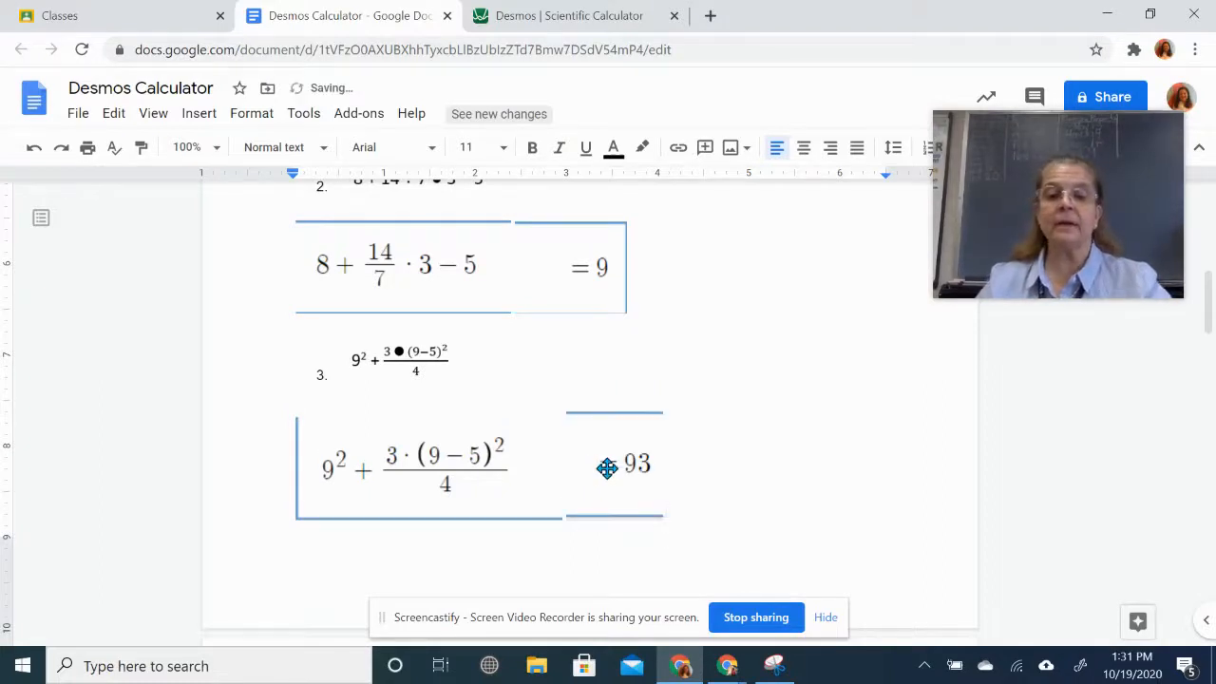
- Review the worksheet, set the cursor after problem 3's = 93 answer, then go back to Desmos
scroll(759, 491, down, 2)
scroll(763, 494, down, 4)
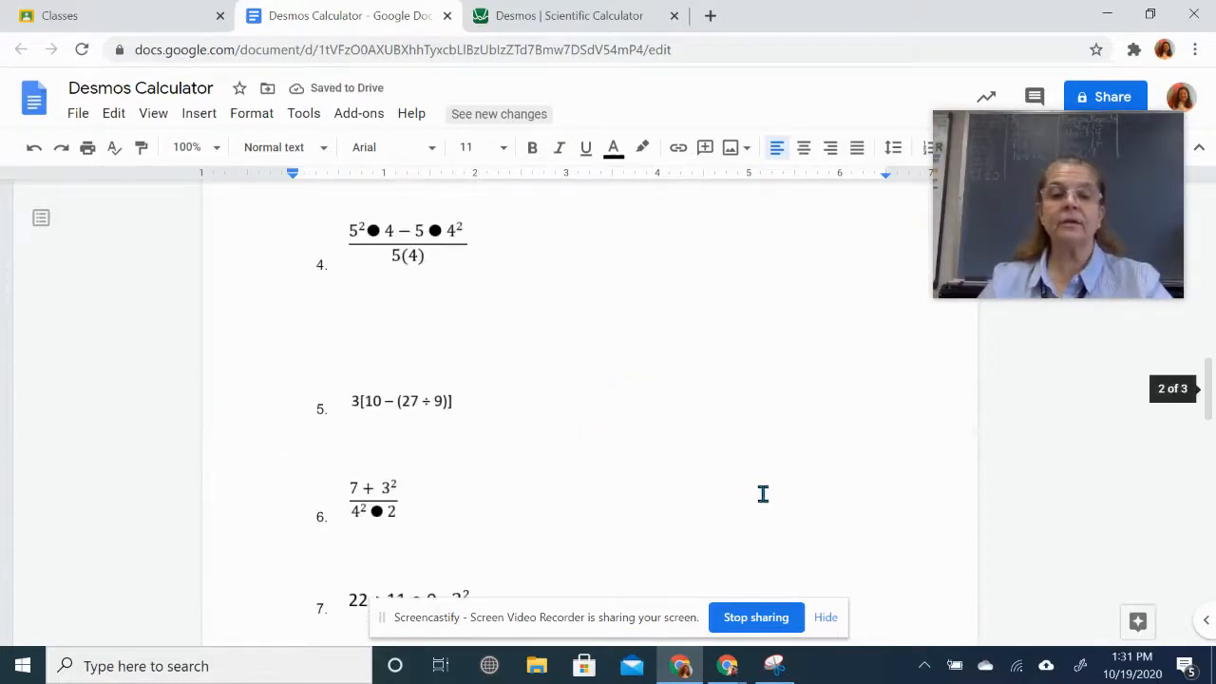
scroll(822, 493, up, 7)
scroll(824, 493, up, 2)
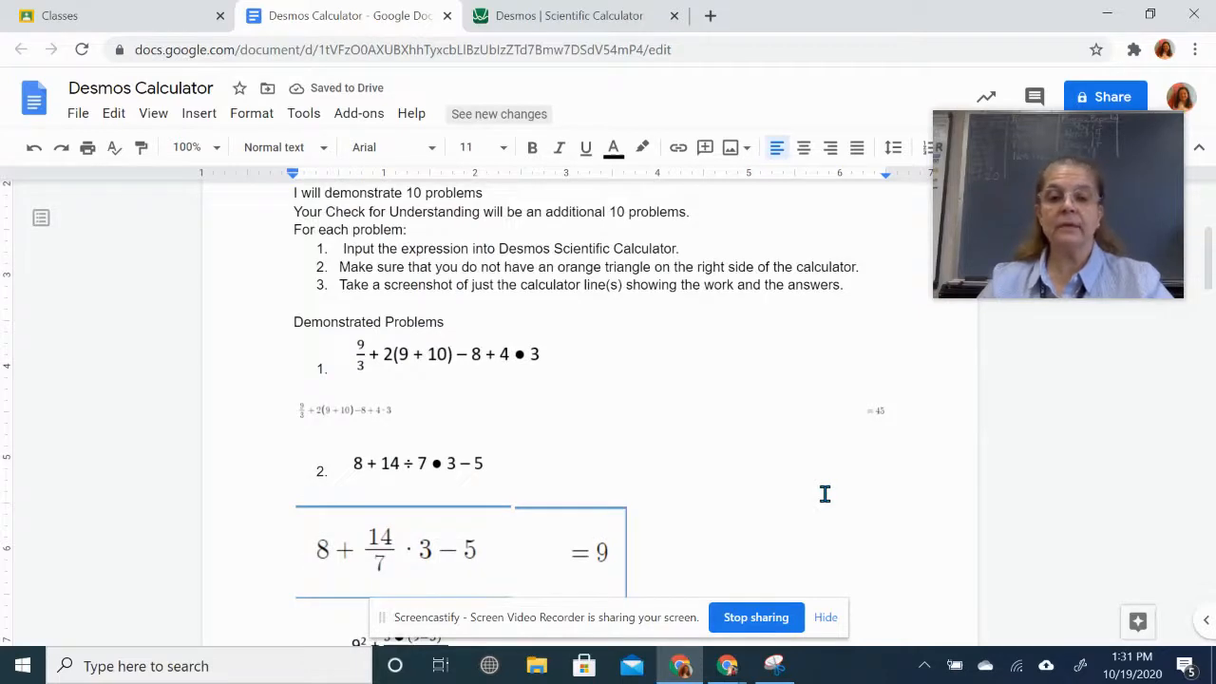
scroll(826, 492, down, 4)
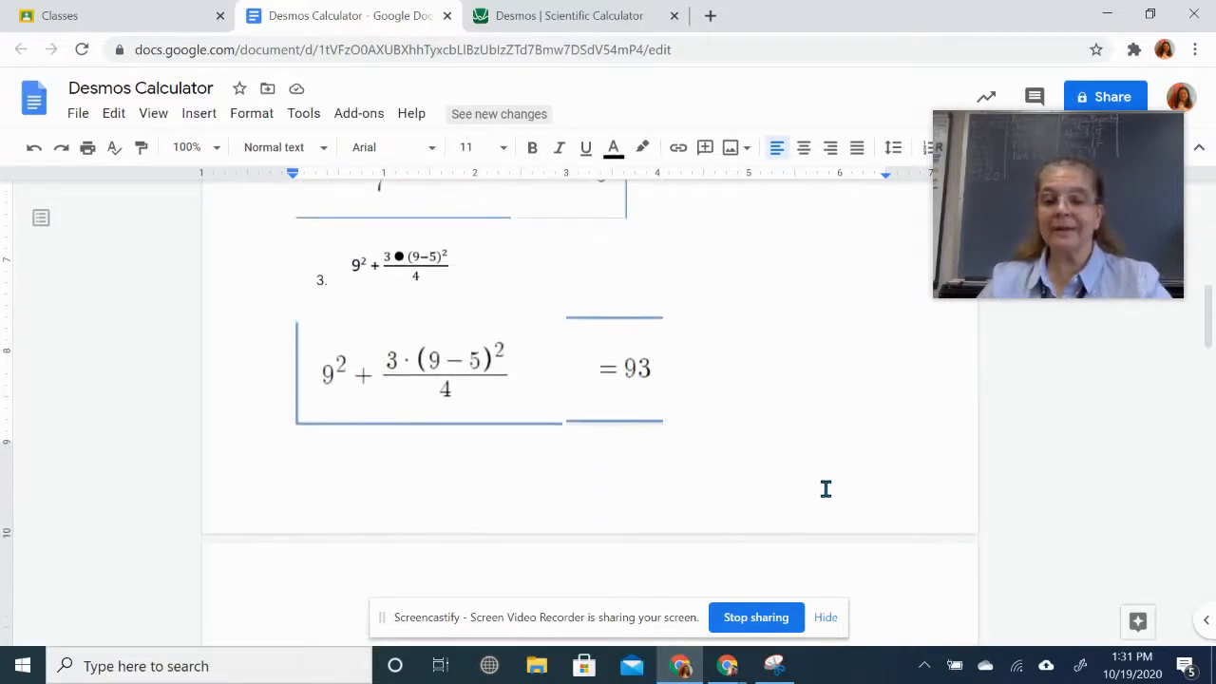
click(826, 488)
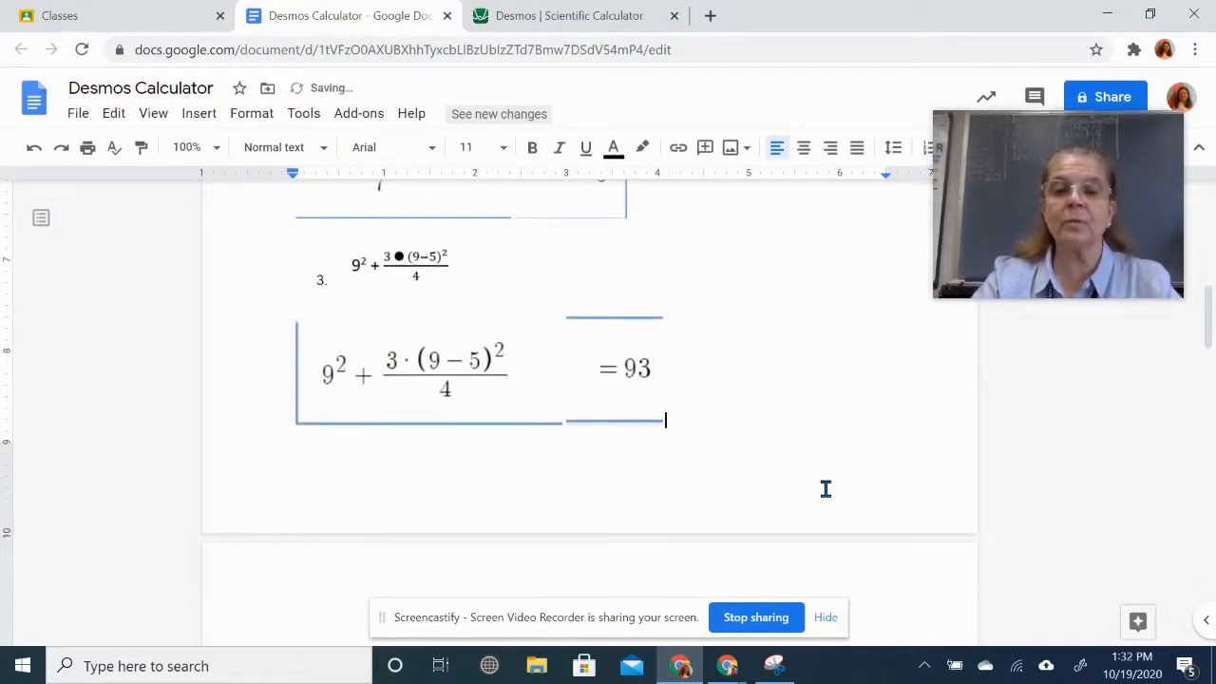
scroll(859, 490, down, 4)
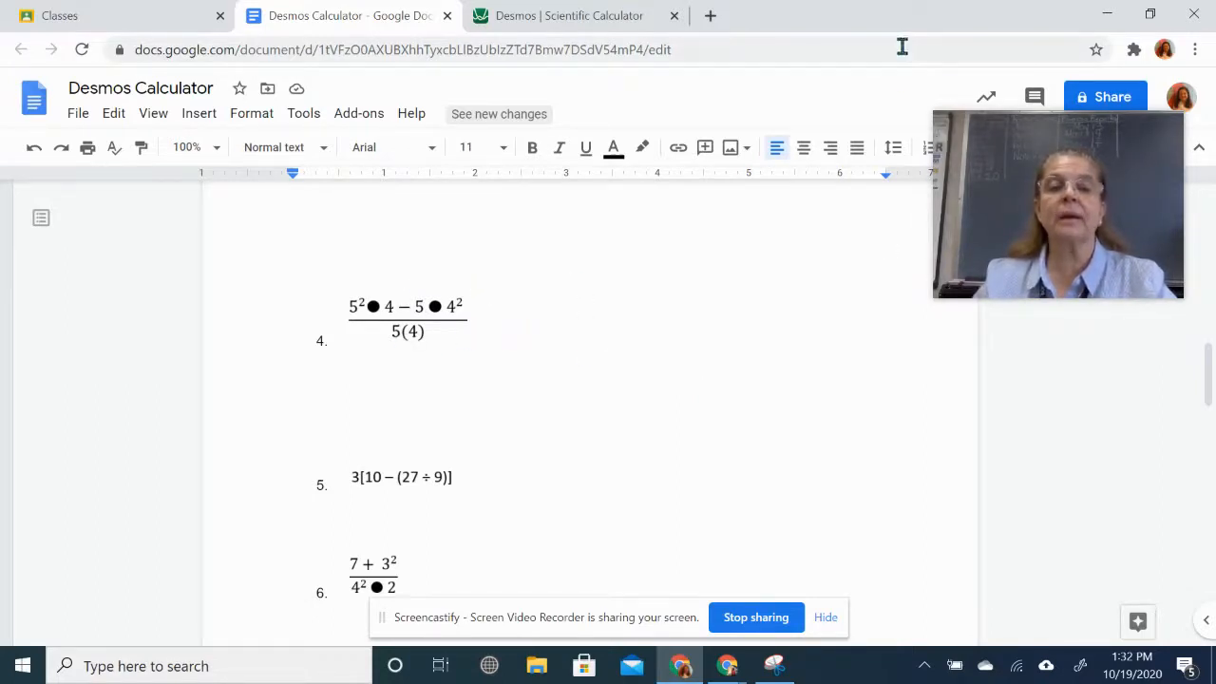
click(583, 17)
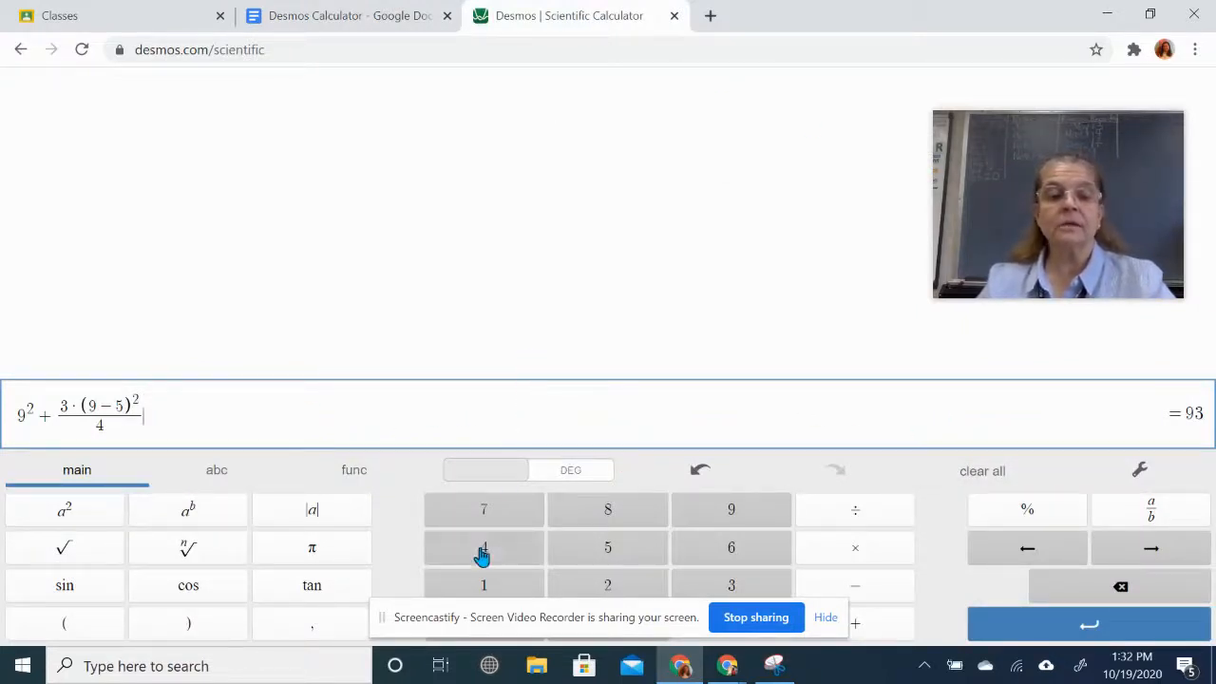
- Clear the stray empty denominator and save 9² + 3·(9 − 5)²/4 = 93 as a history row
click(350, 15)
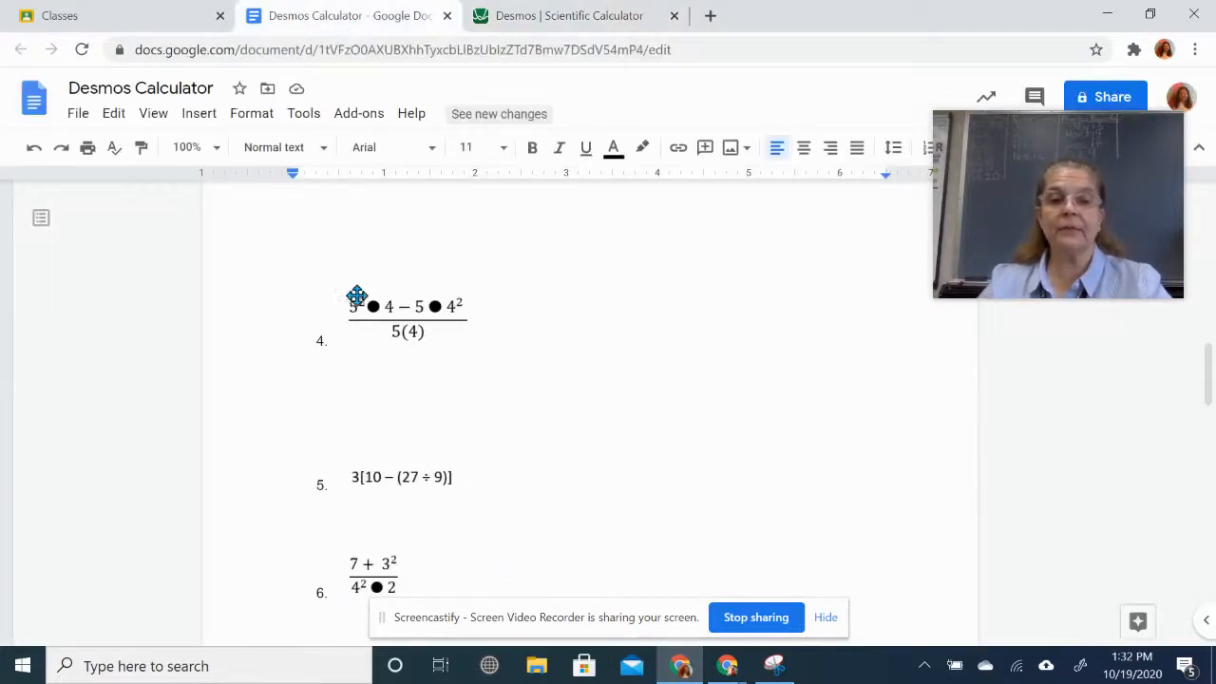
click(603, 17)
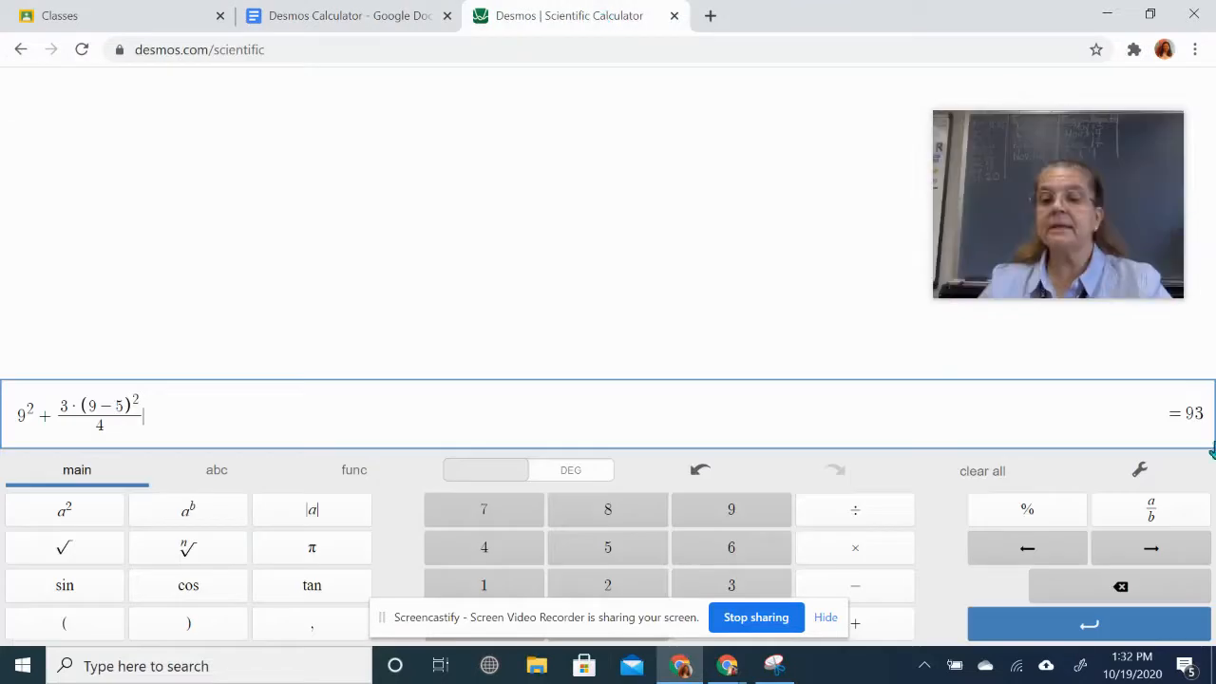
click(1150, 509)
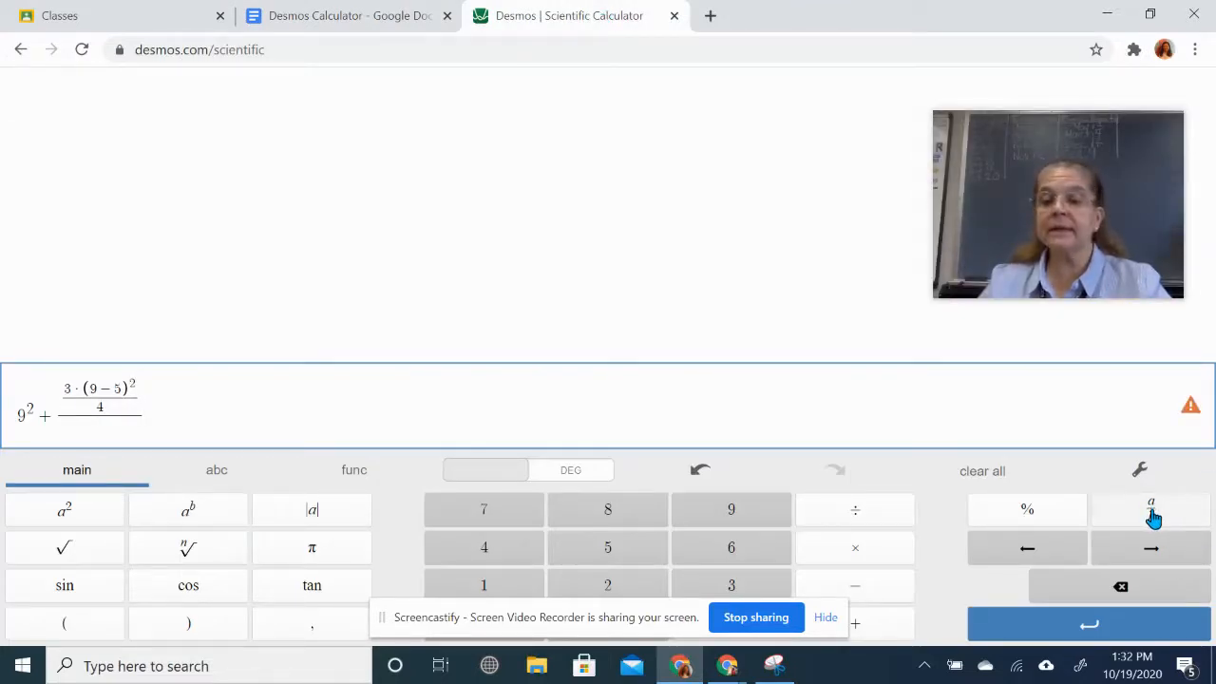
click(1204, 407)
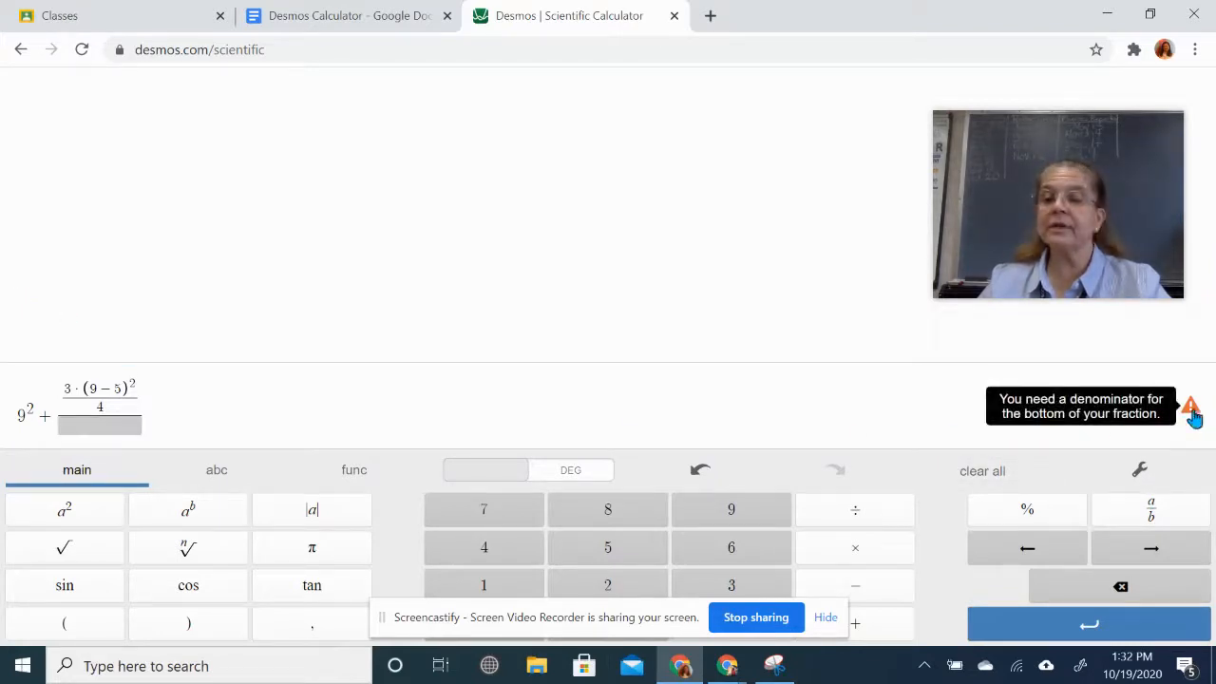
click(241, 430)
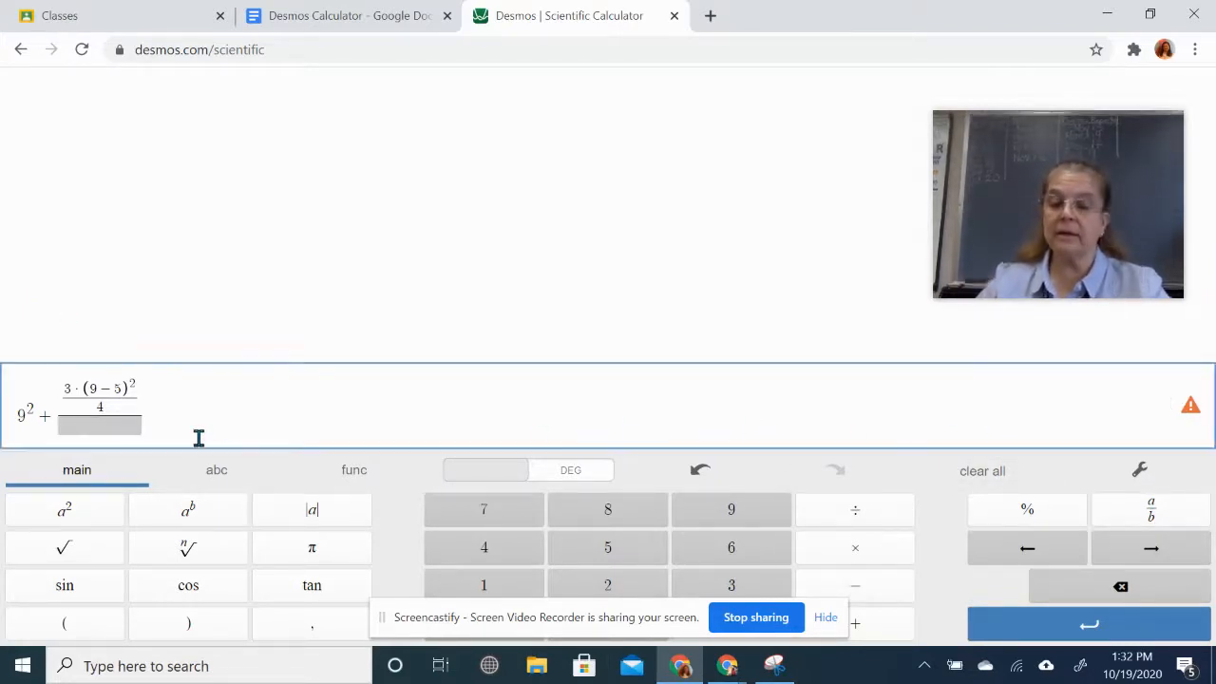
click(199, 437)
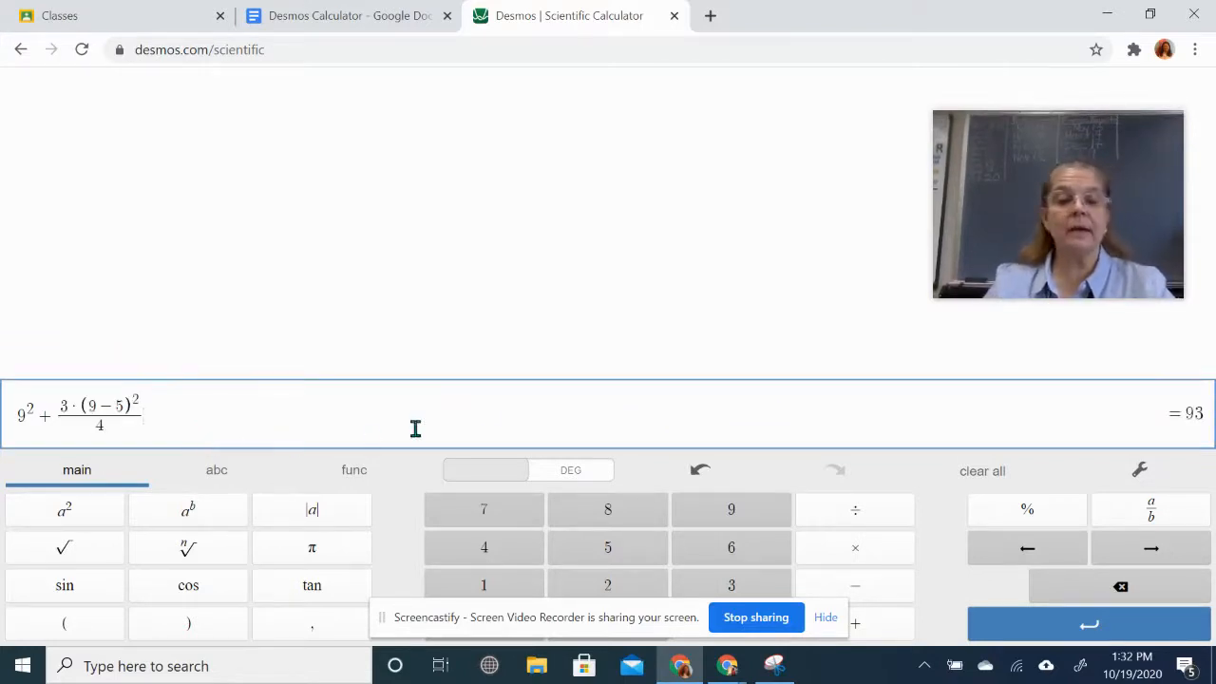
click(1081, 632)
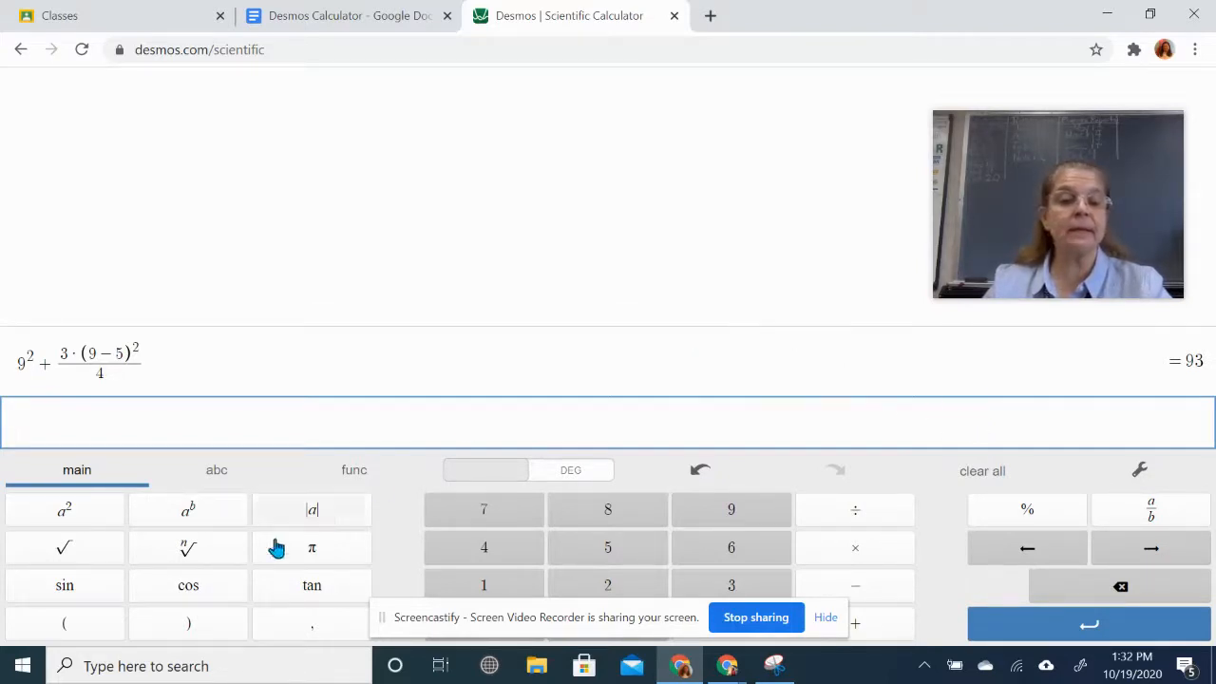
- Add a text note row reading 'I can anwer the questions here.' below problem 3's result
click(215, 475)
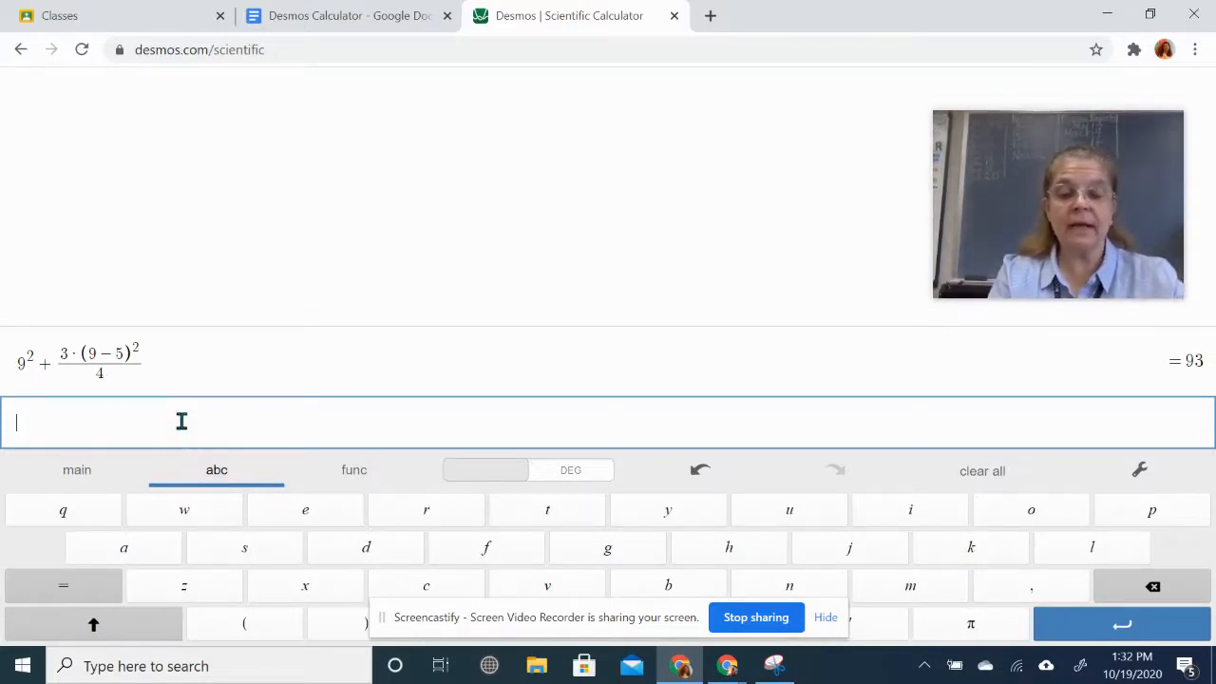
text(I cn)
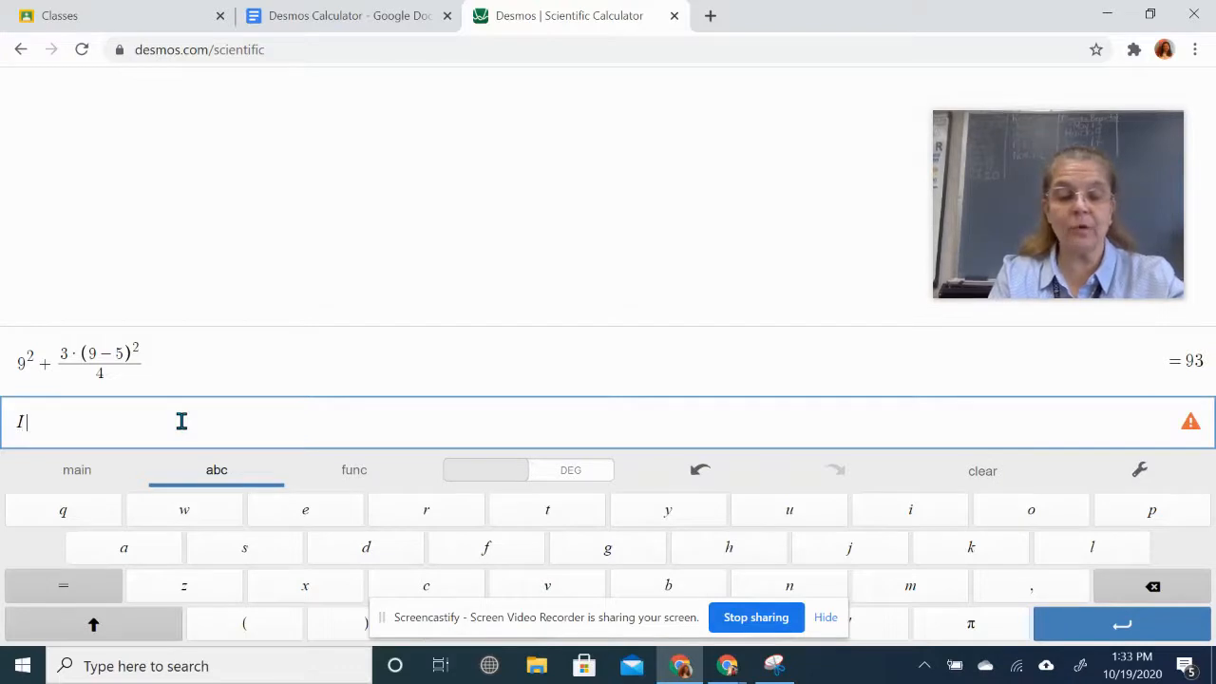
key(BackSpace)
text(a)
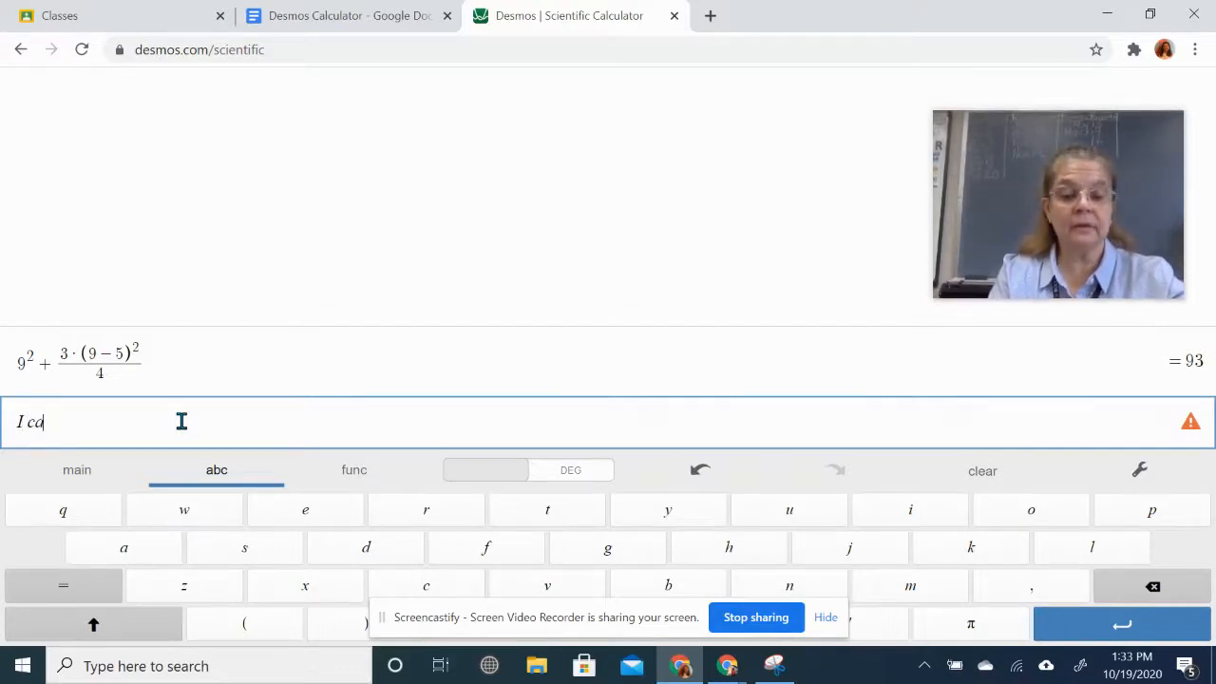
text(n answer)
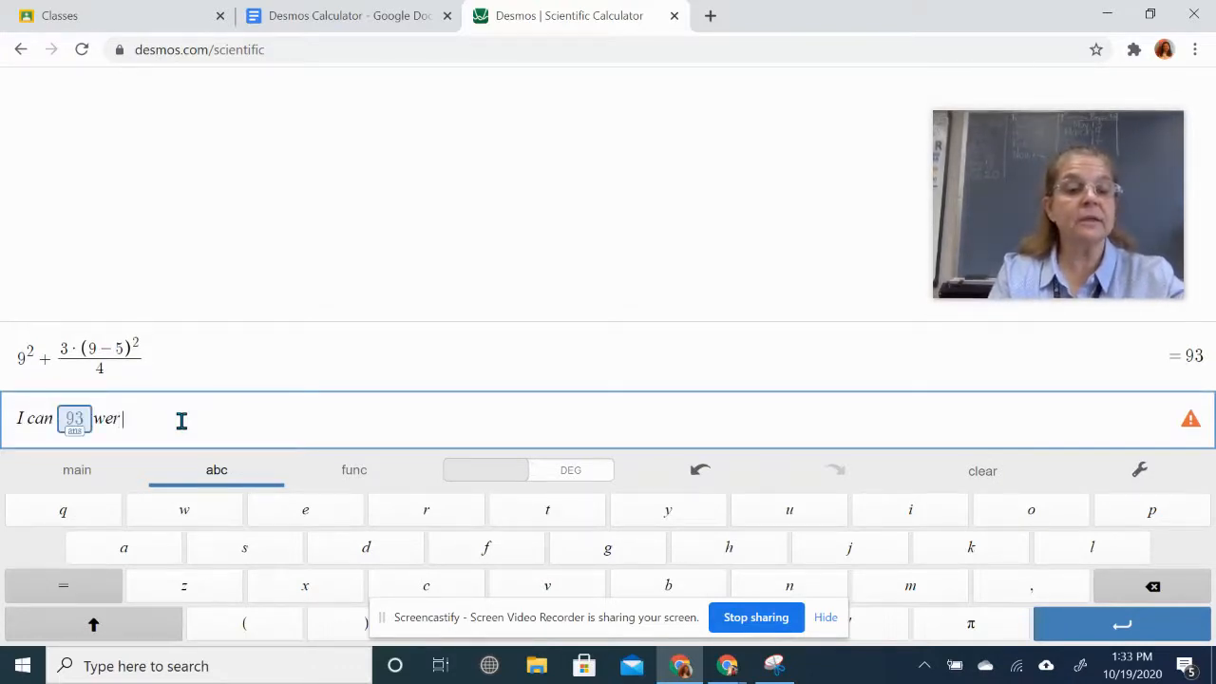
text( the question)
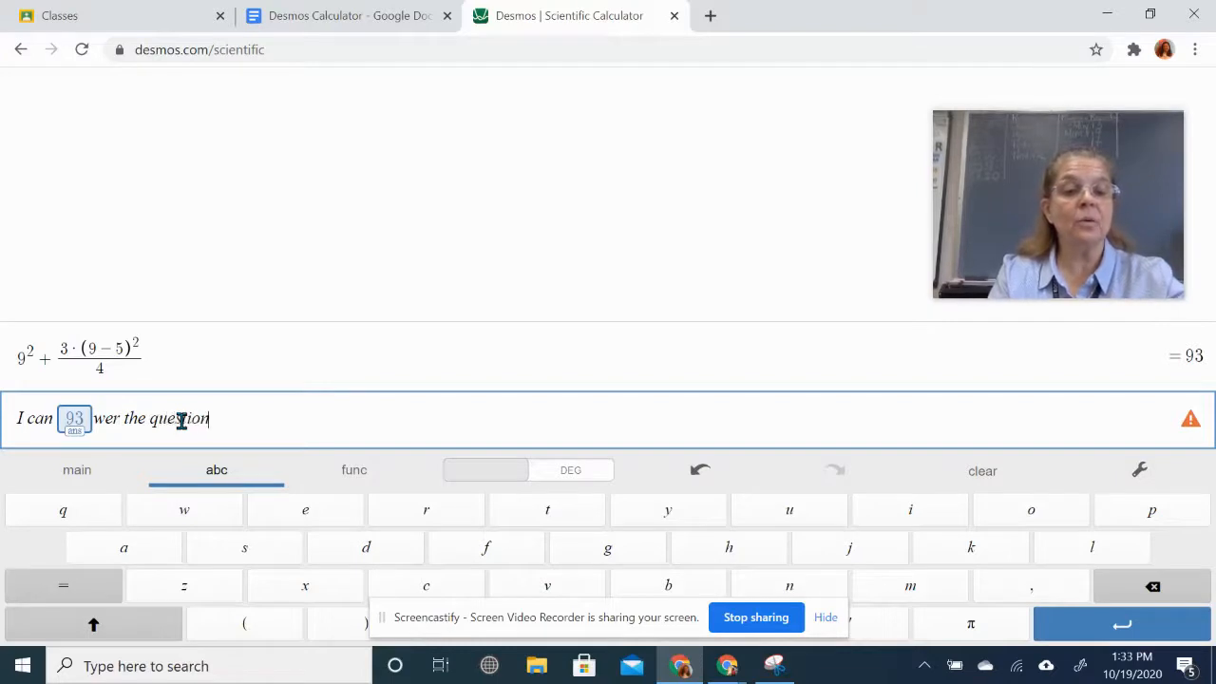
text(s here)
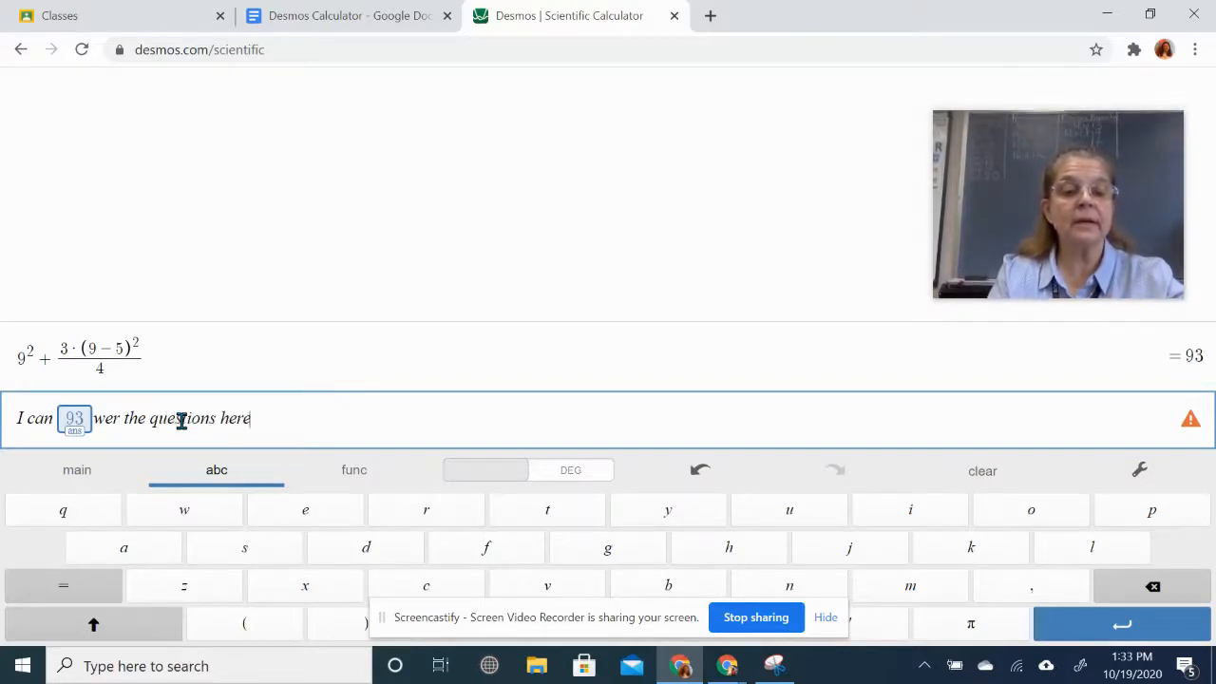
text(.)
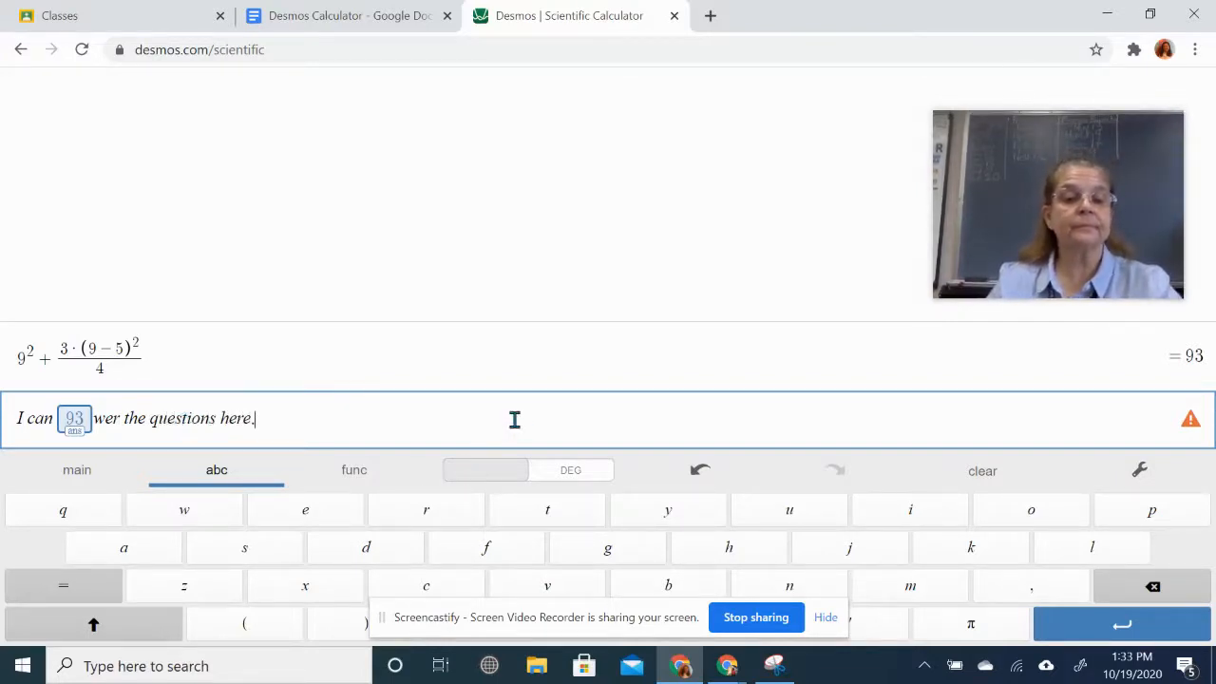
click(100, 422)
key(BackSpace)
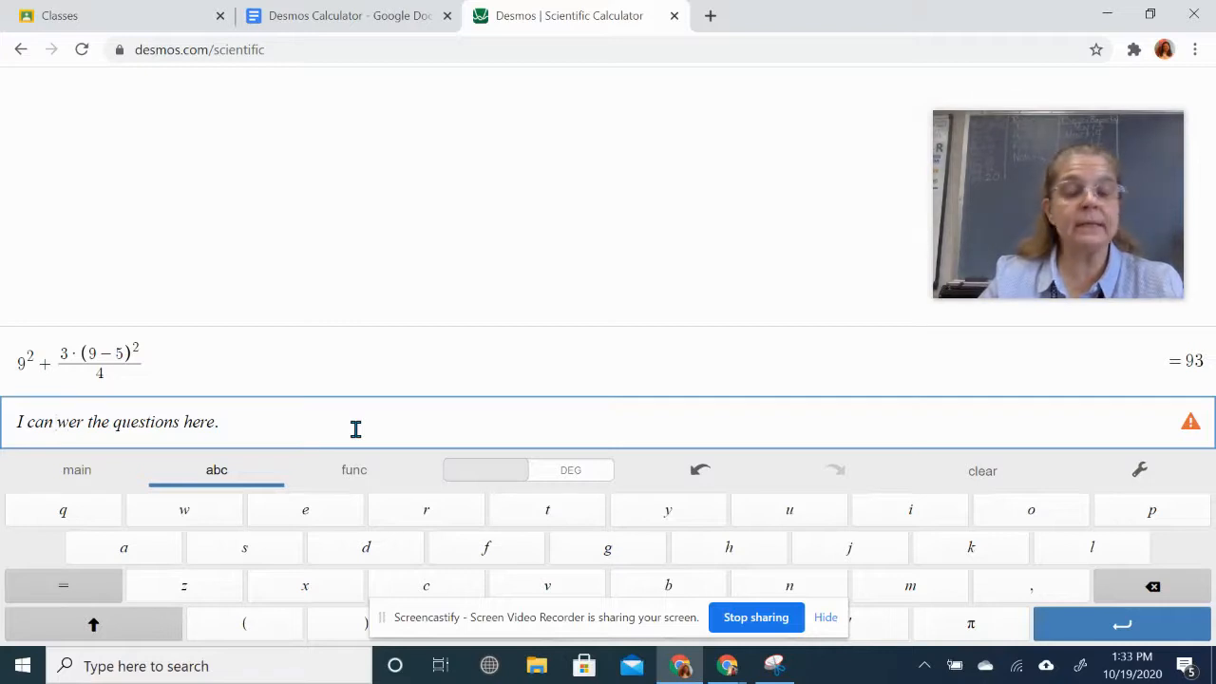
text(a)
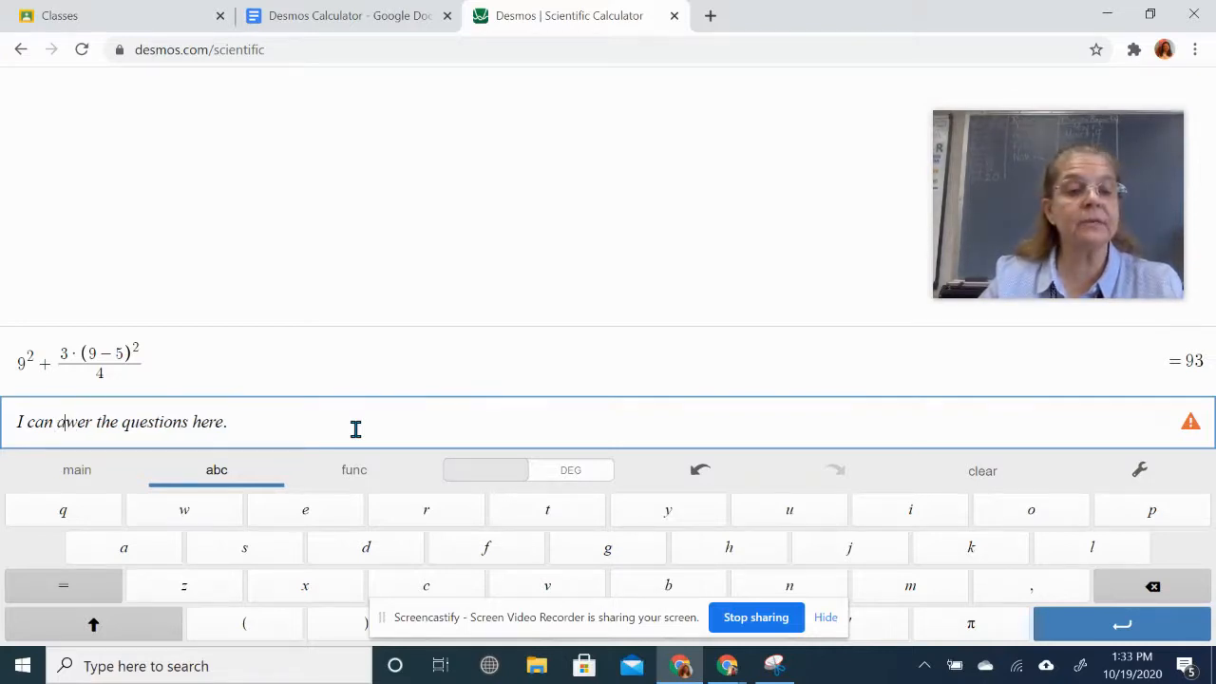
text(n)
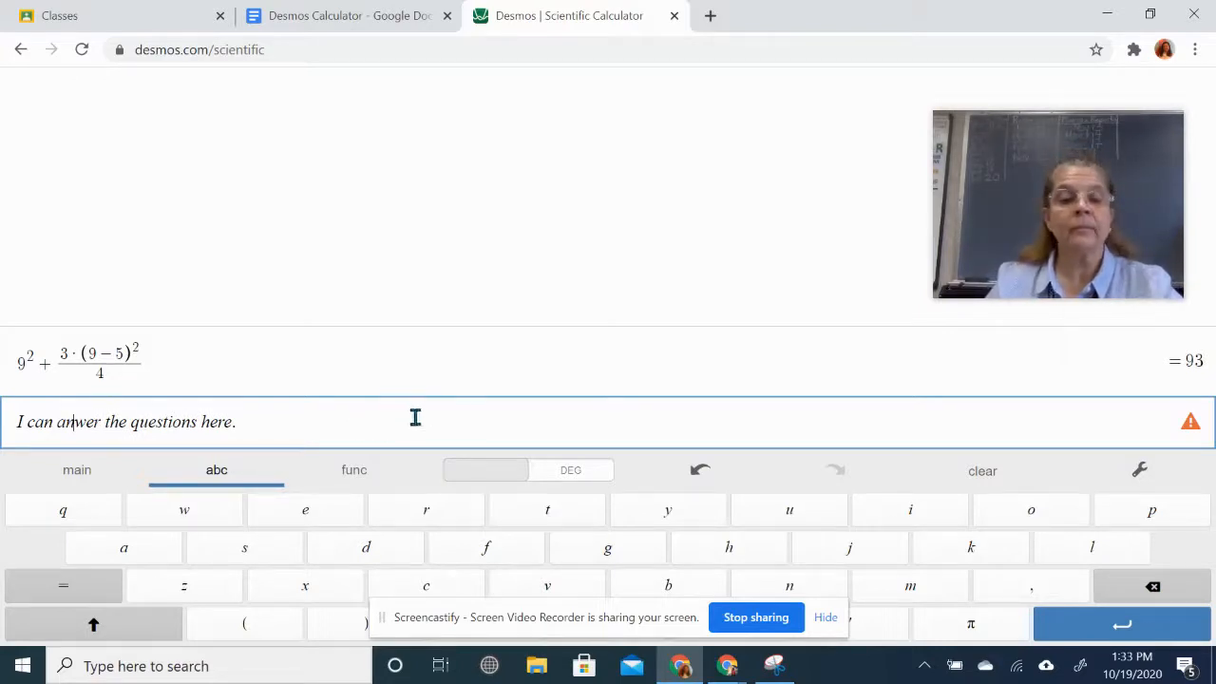
click(1074, 626)
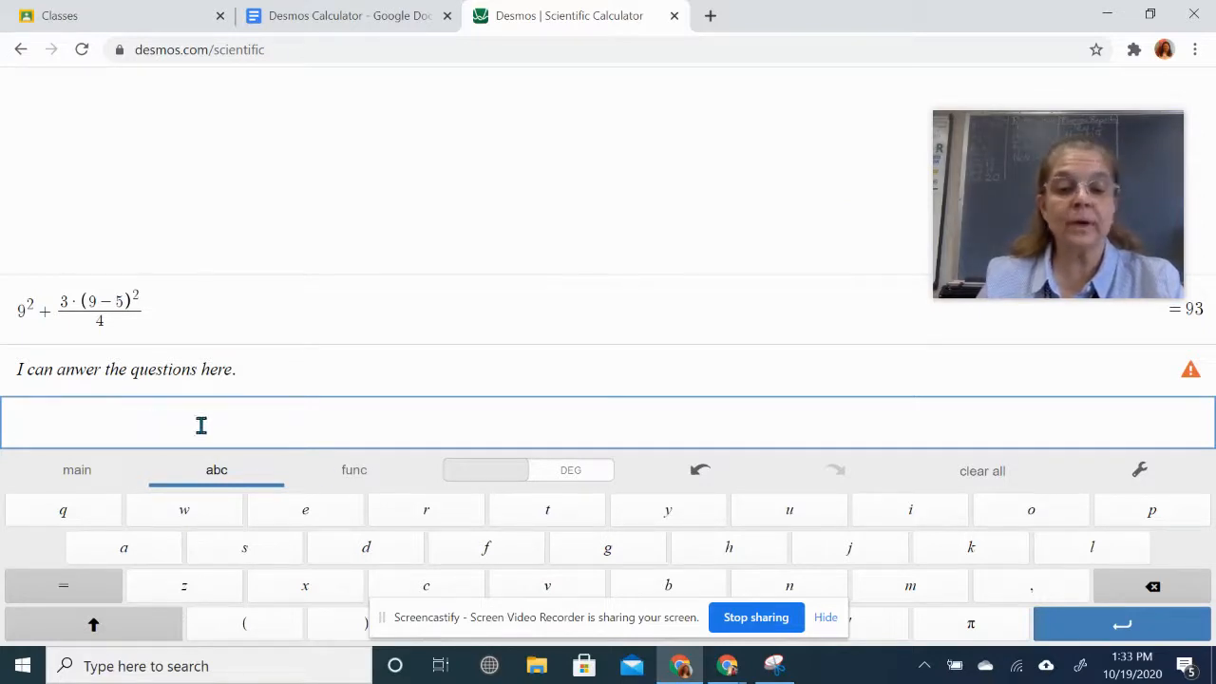
mouse_move(727, 667)
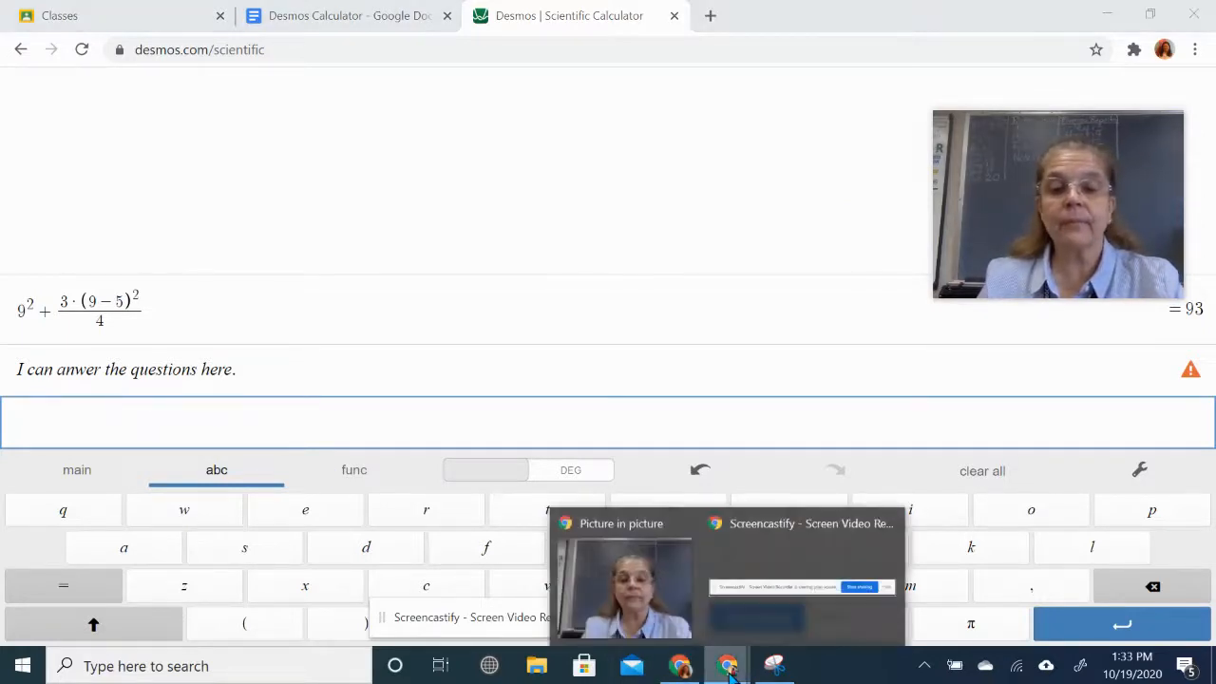
click(405, 16)
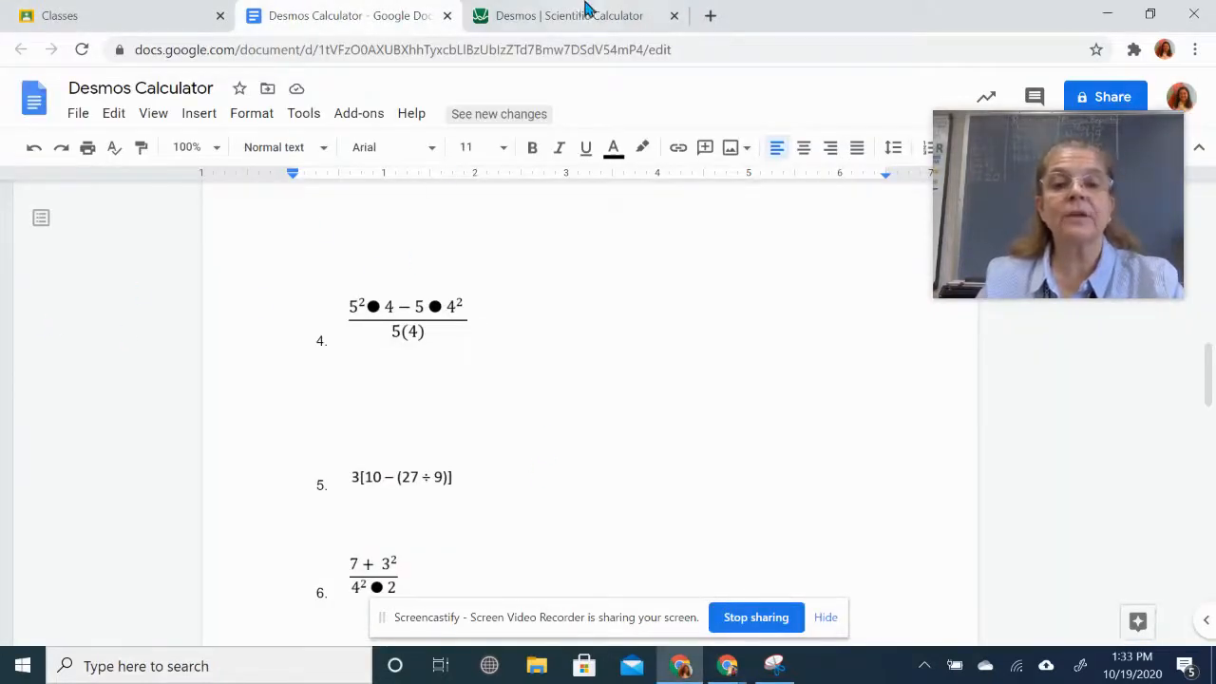
click(611, 17)
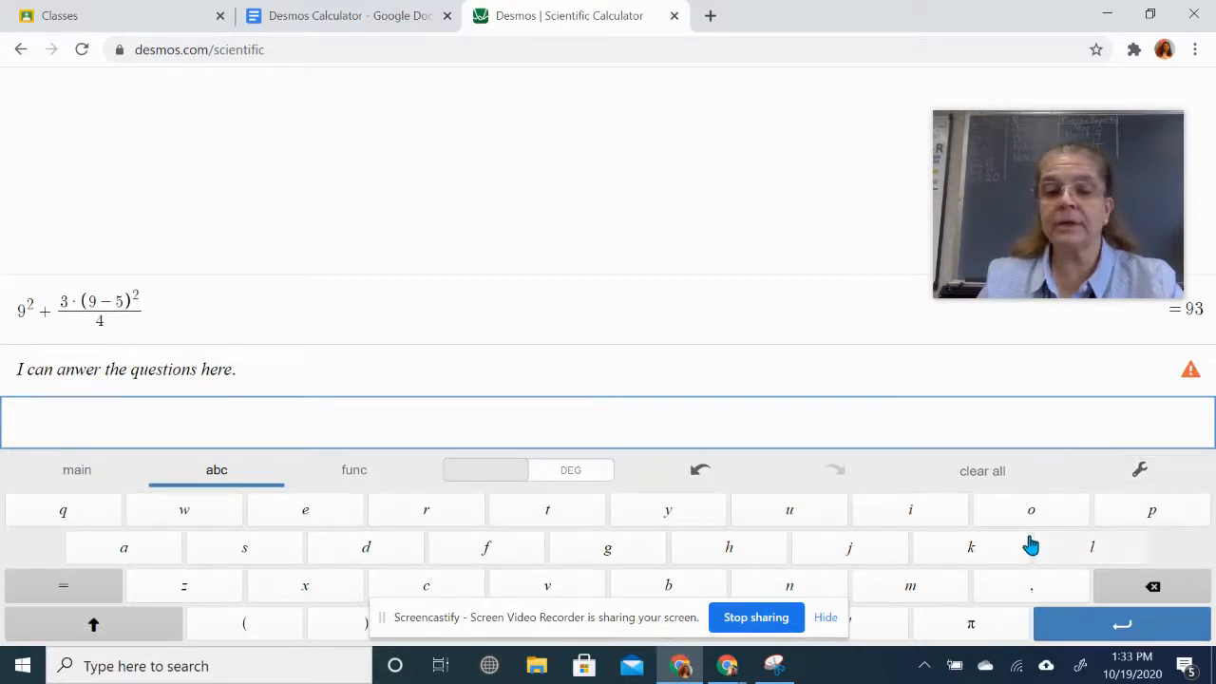
- Switch to the main keypad and start an empty fraction, rechecking problem 4 in the worksheet
click(1140, 474)
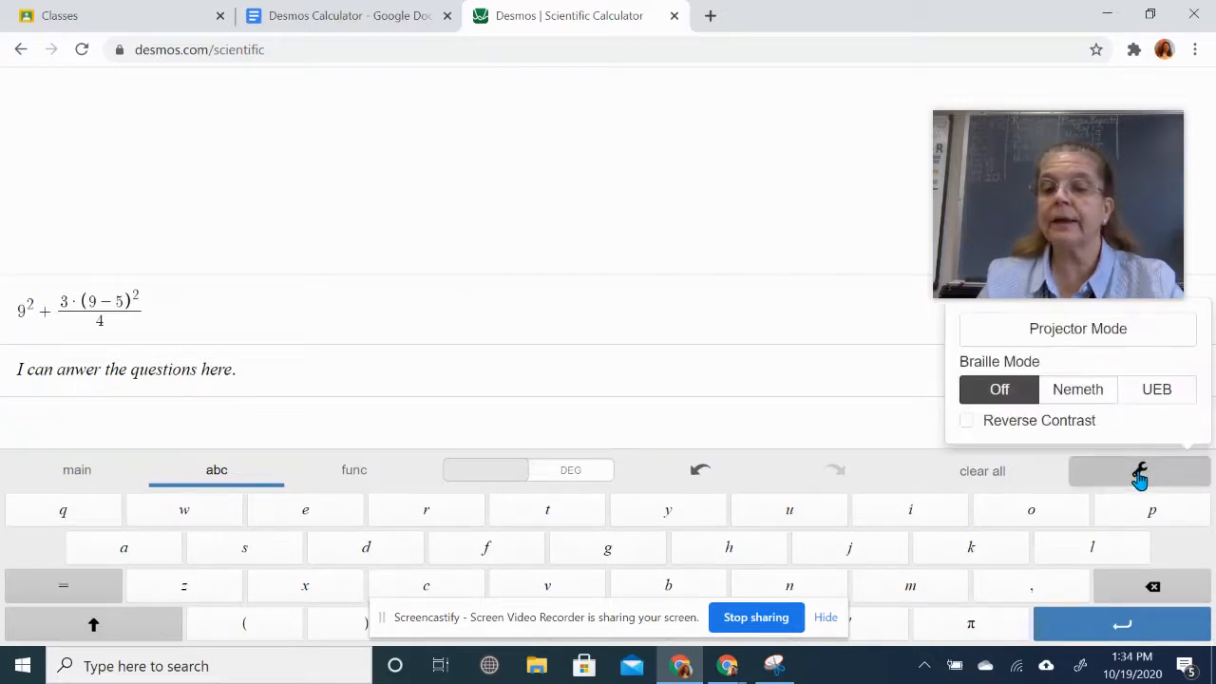
click(1139, 475)
click(74, 472)
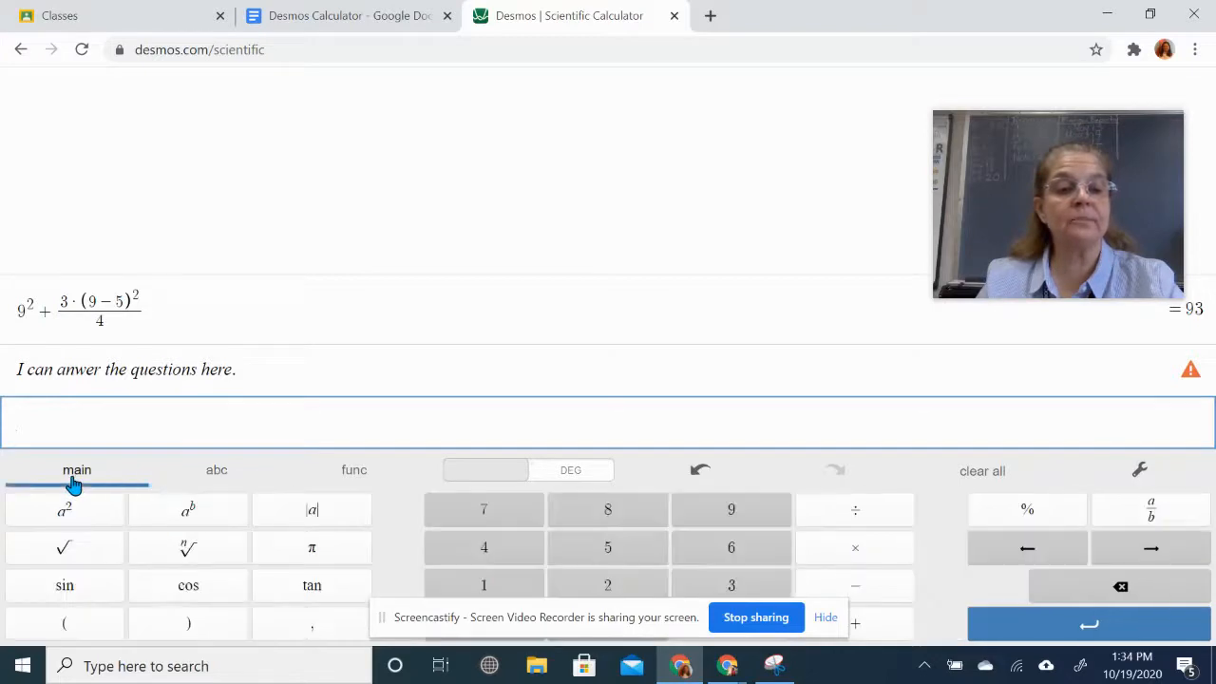
click(1153, 518)
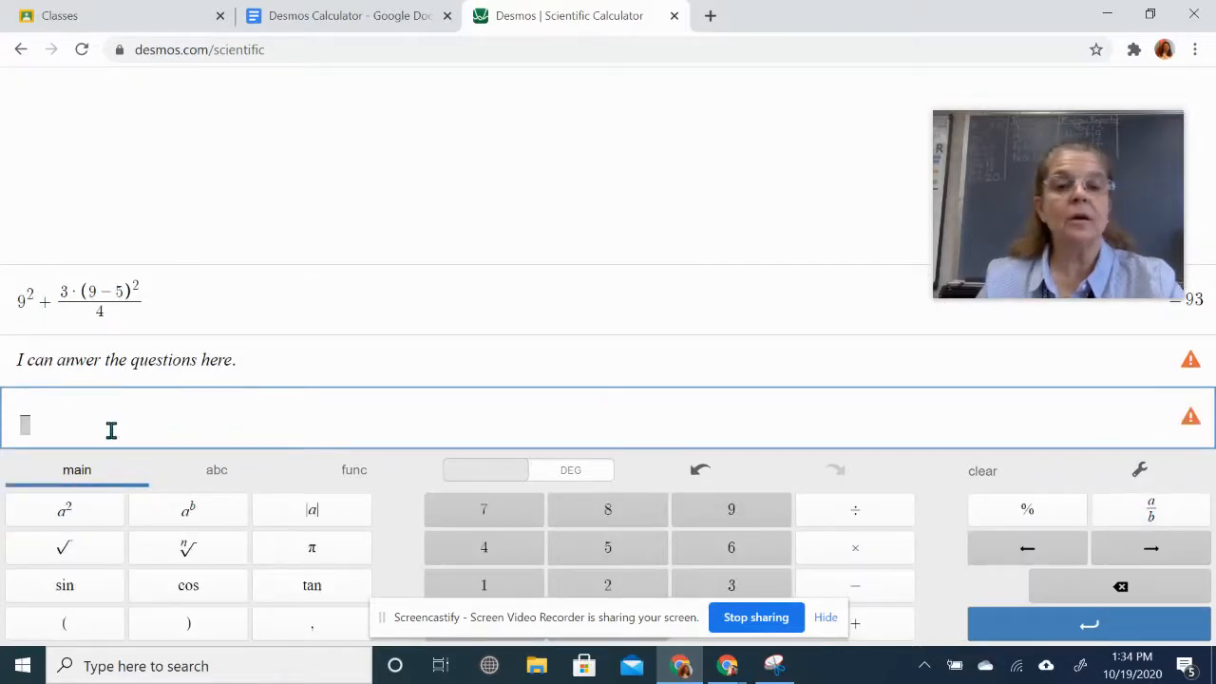
click(368, 25)
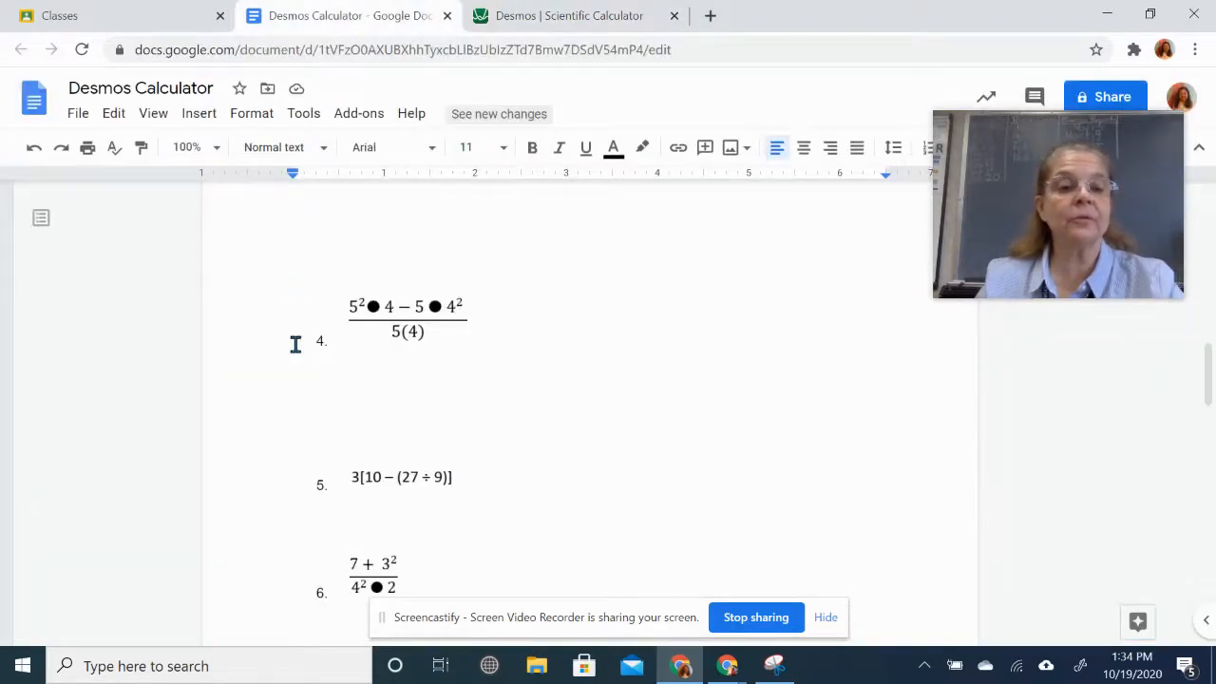
click(608, 19)
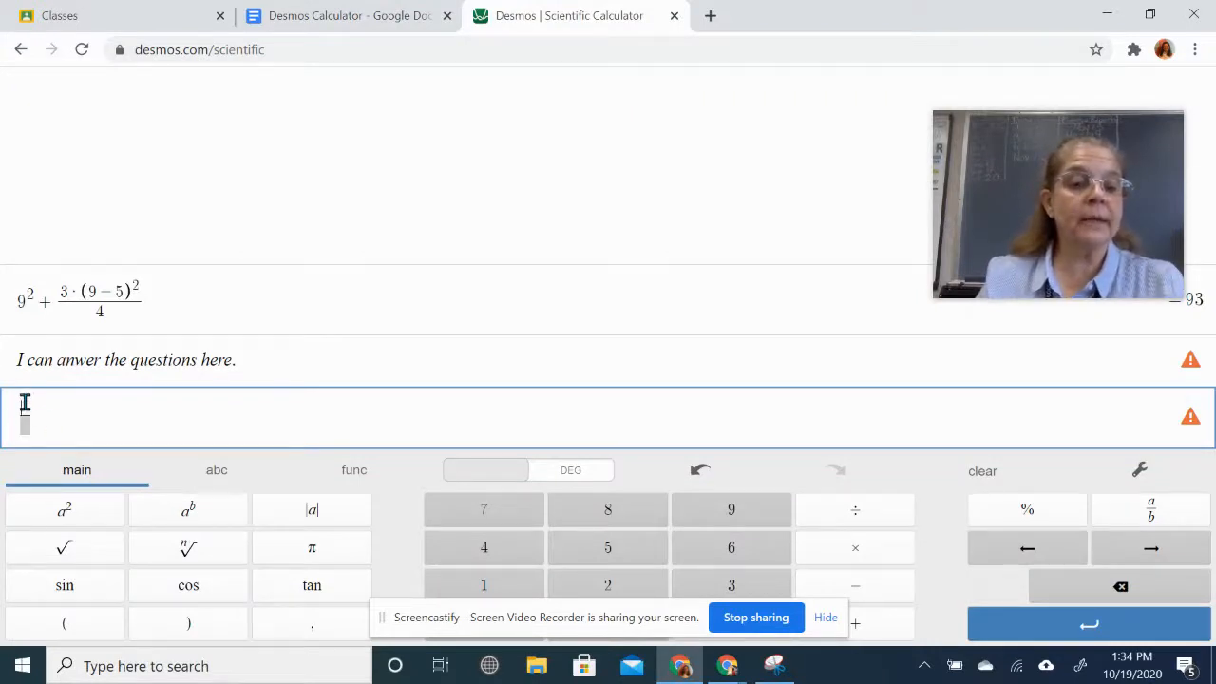
- Enter 5²·4 in the fraction's numerator for problem 4
click(625, 556)
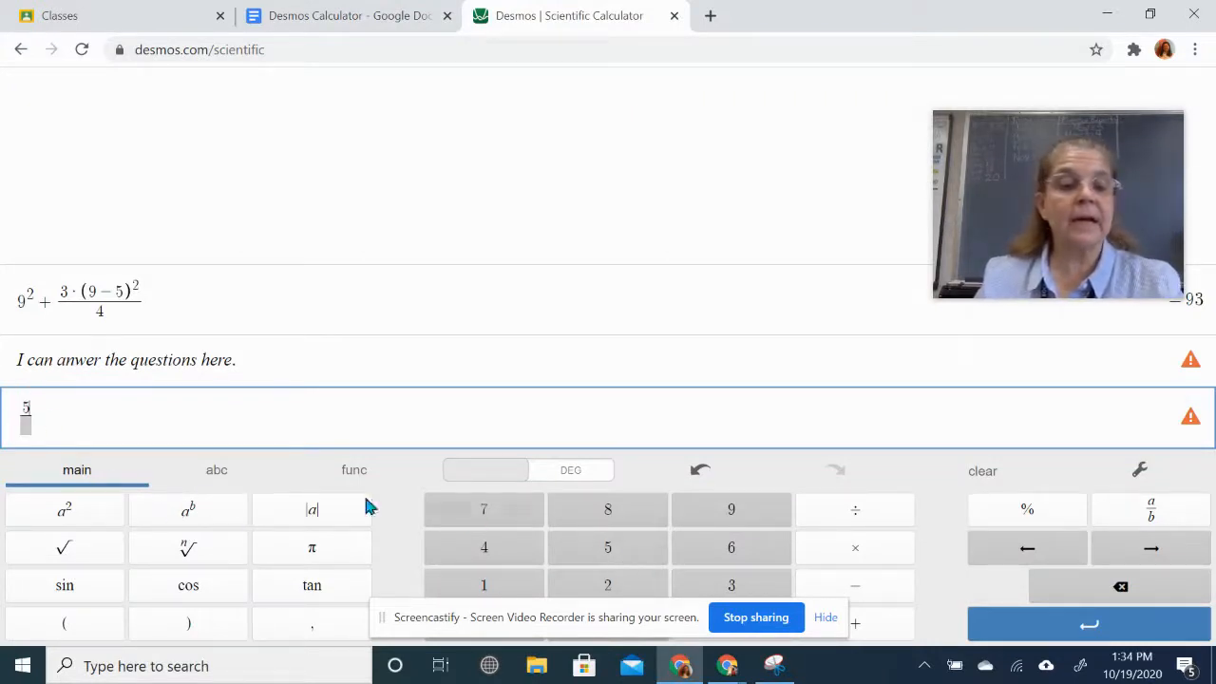
click(73, 519)
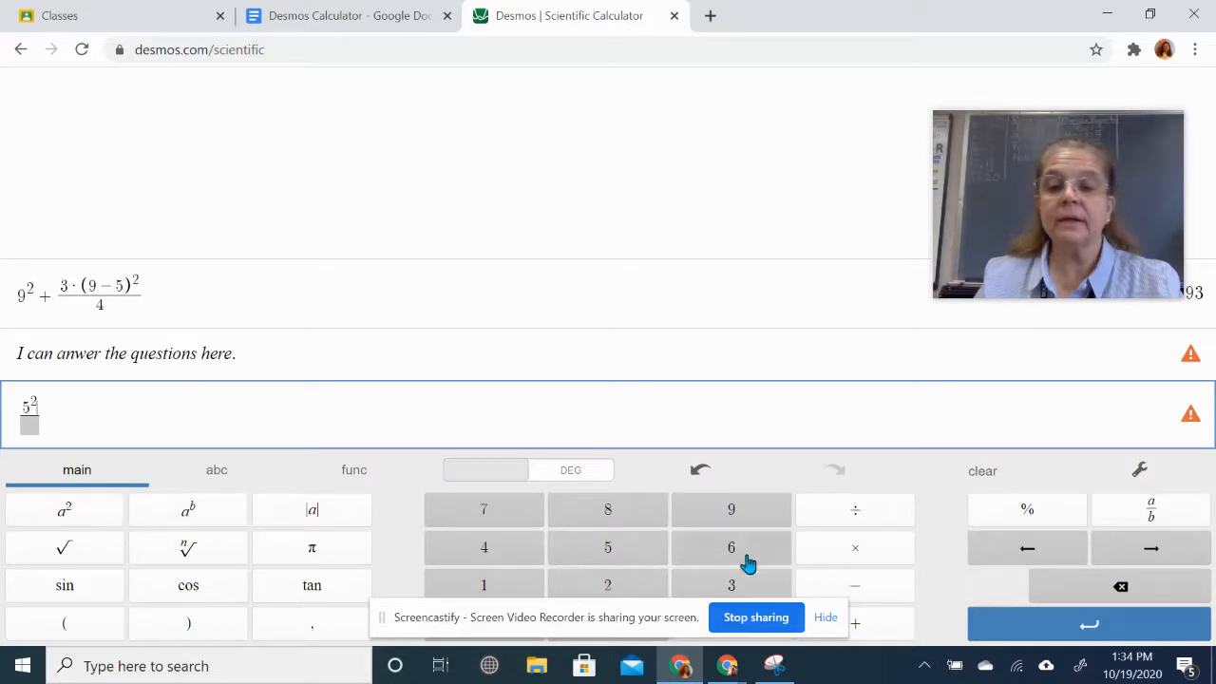
click(855, 556)
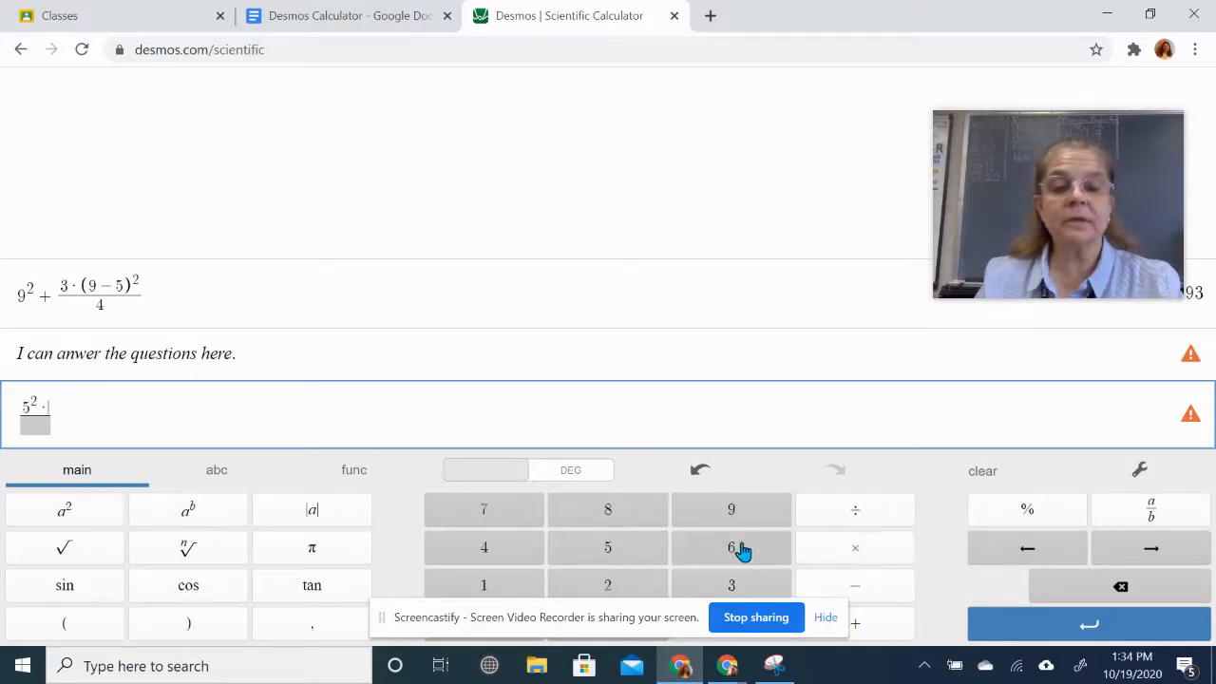
click(489, 551)
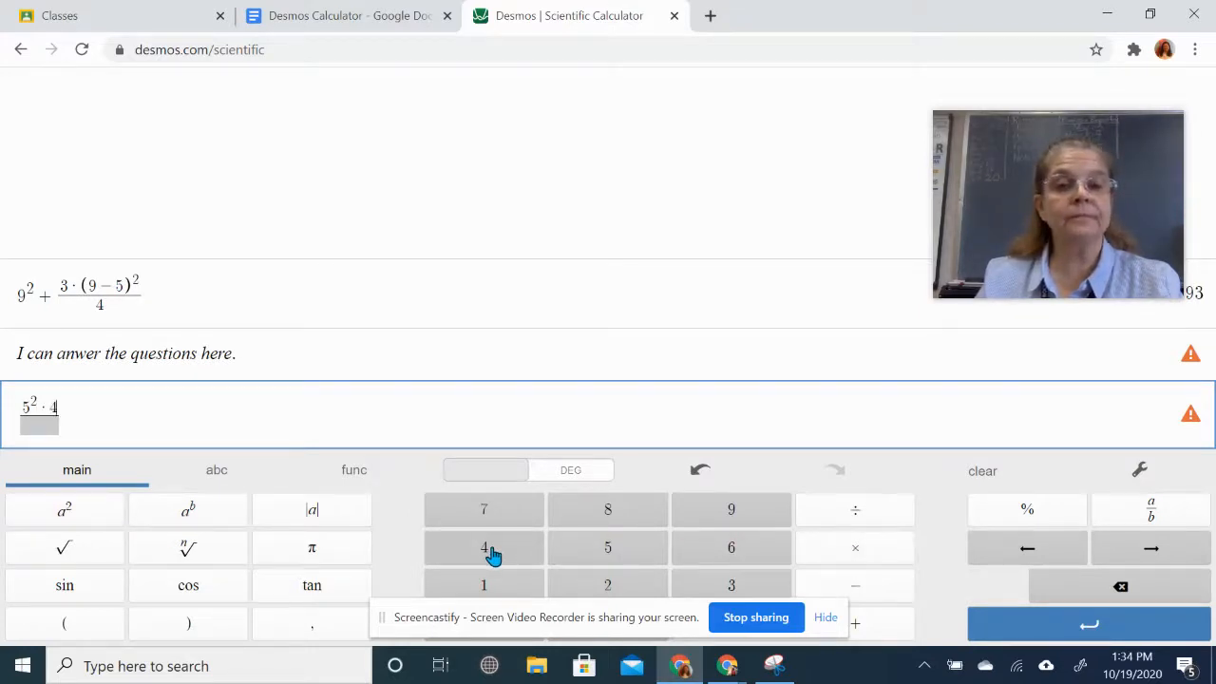
click(401, 16)
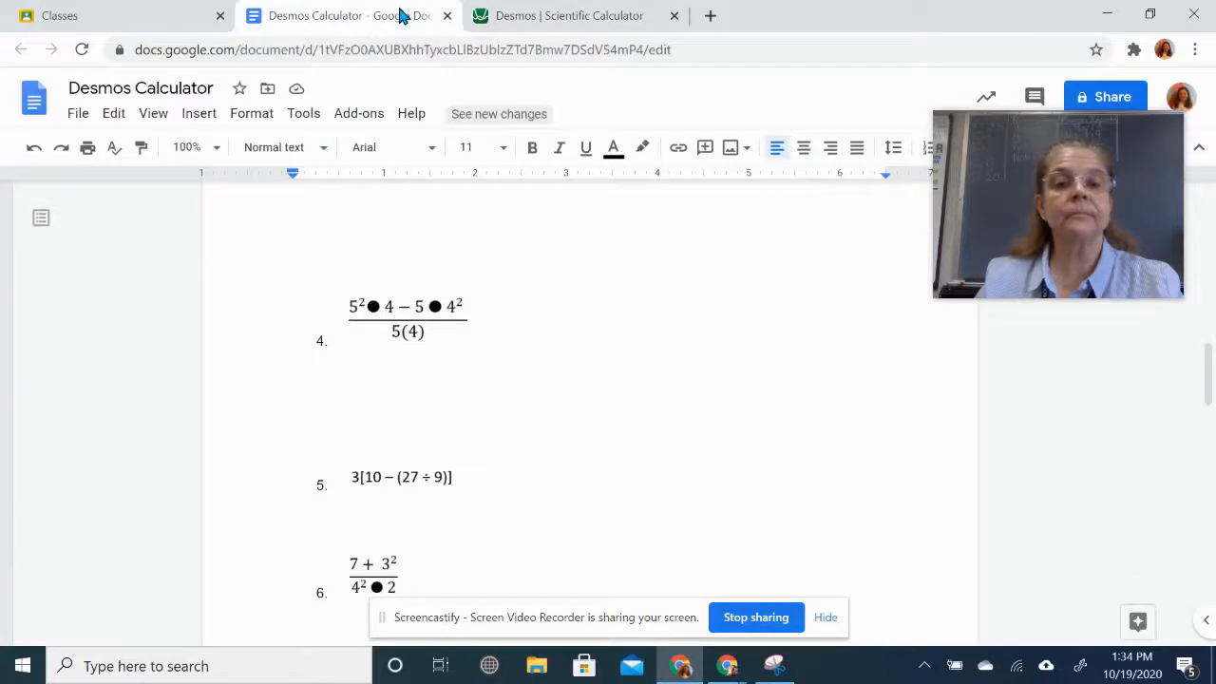
click(579, 27)
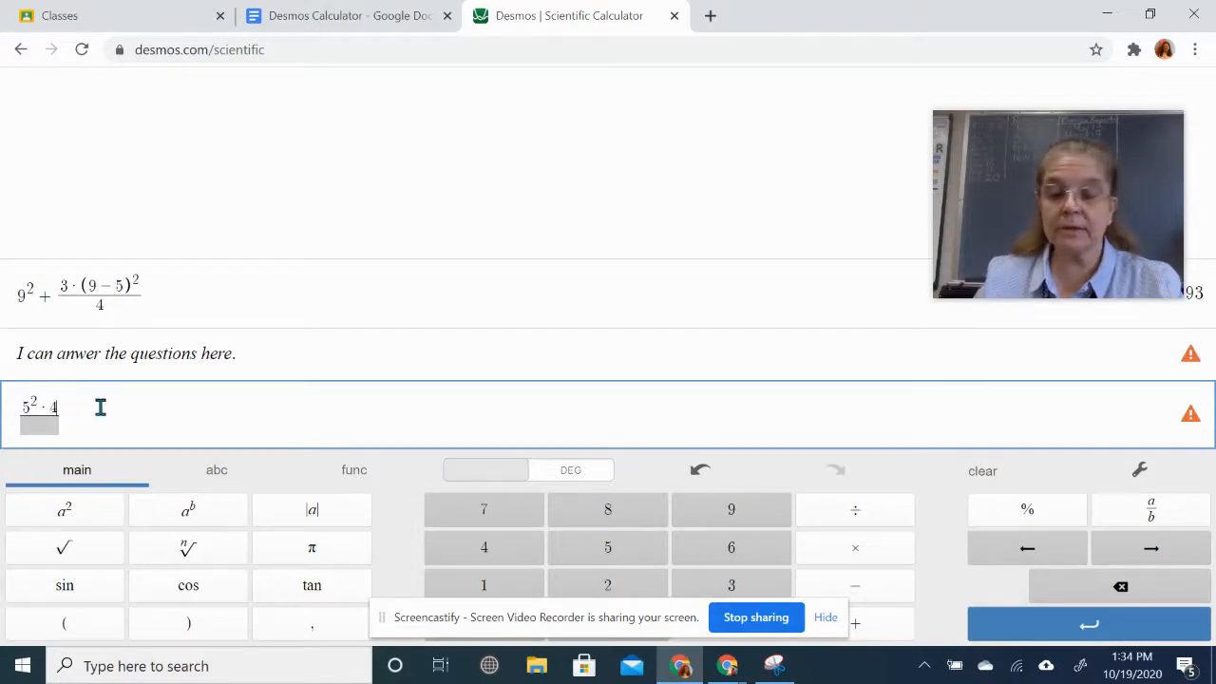
- Finish the numerator with − 5·4², so it reads 5²·4 − 5·4²
text(-)
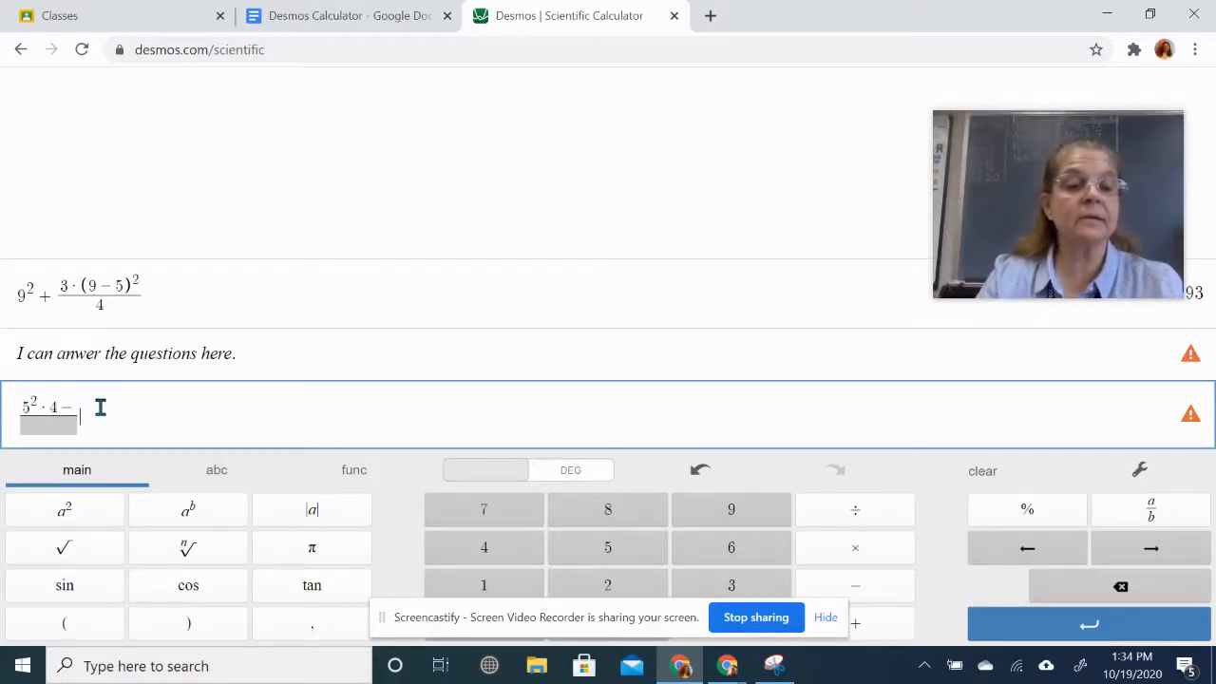
click(403, 19)
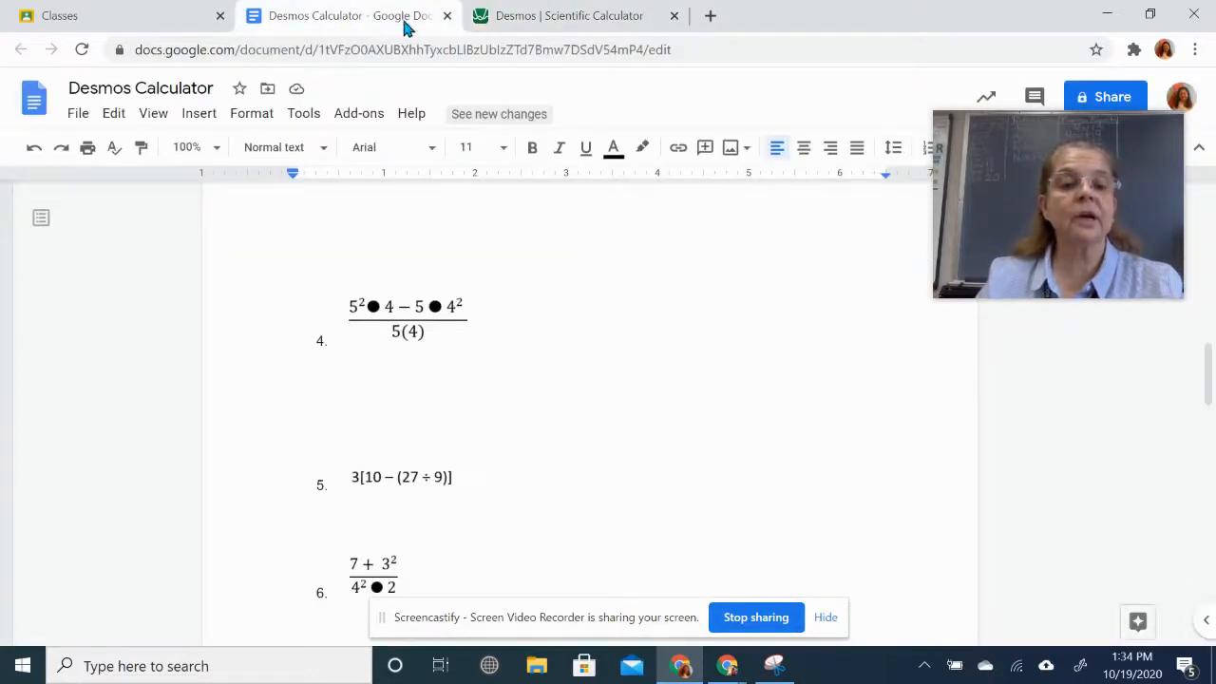
click(551, 19)
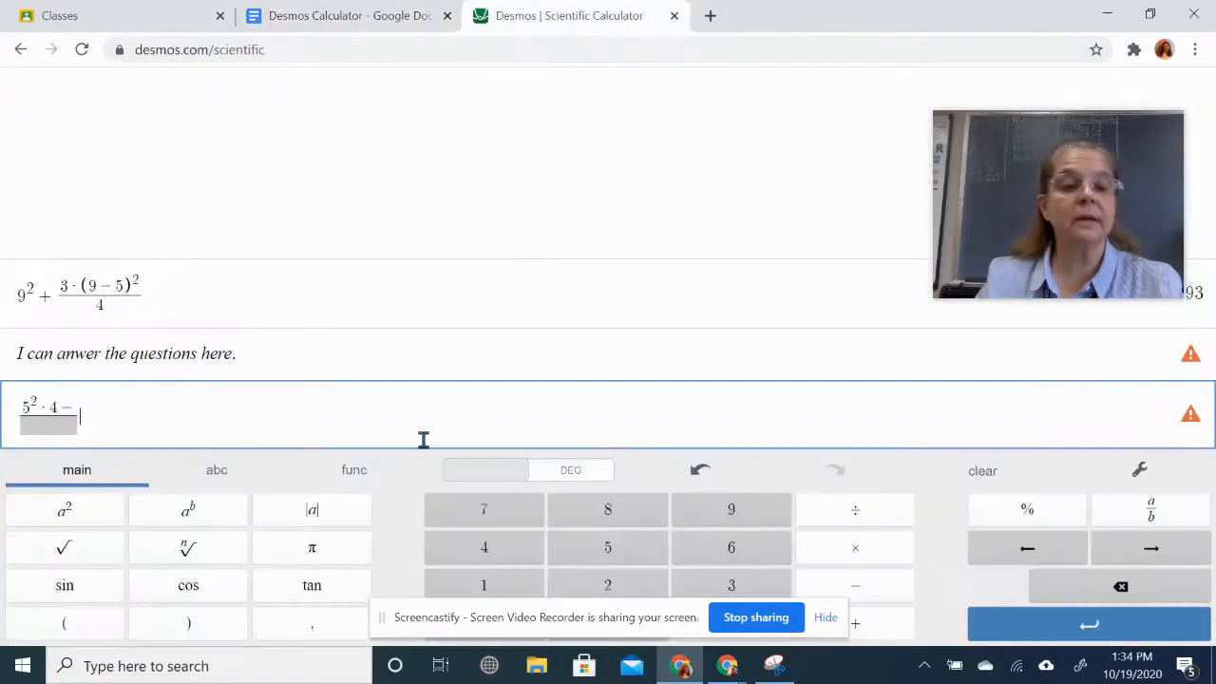
click(75, 409)
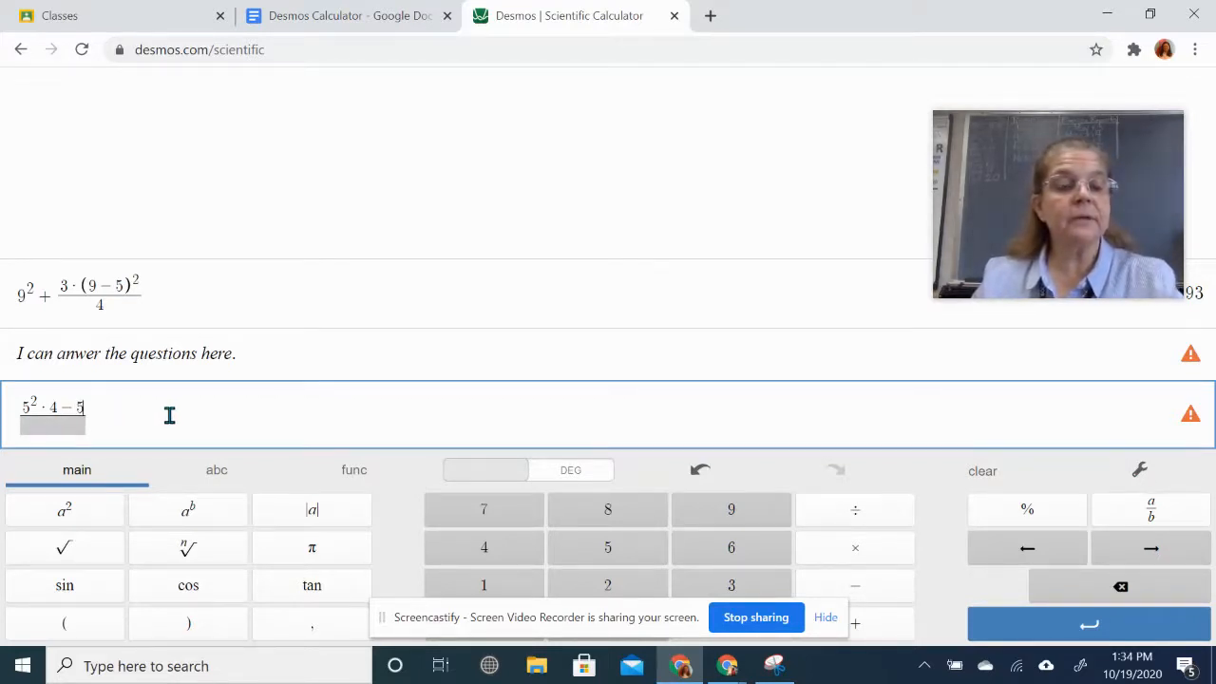
text(5)
click(855, 551)
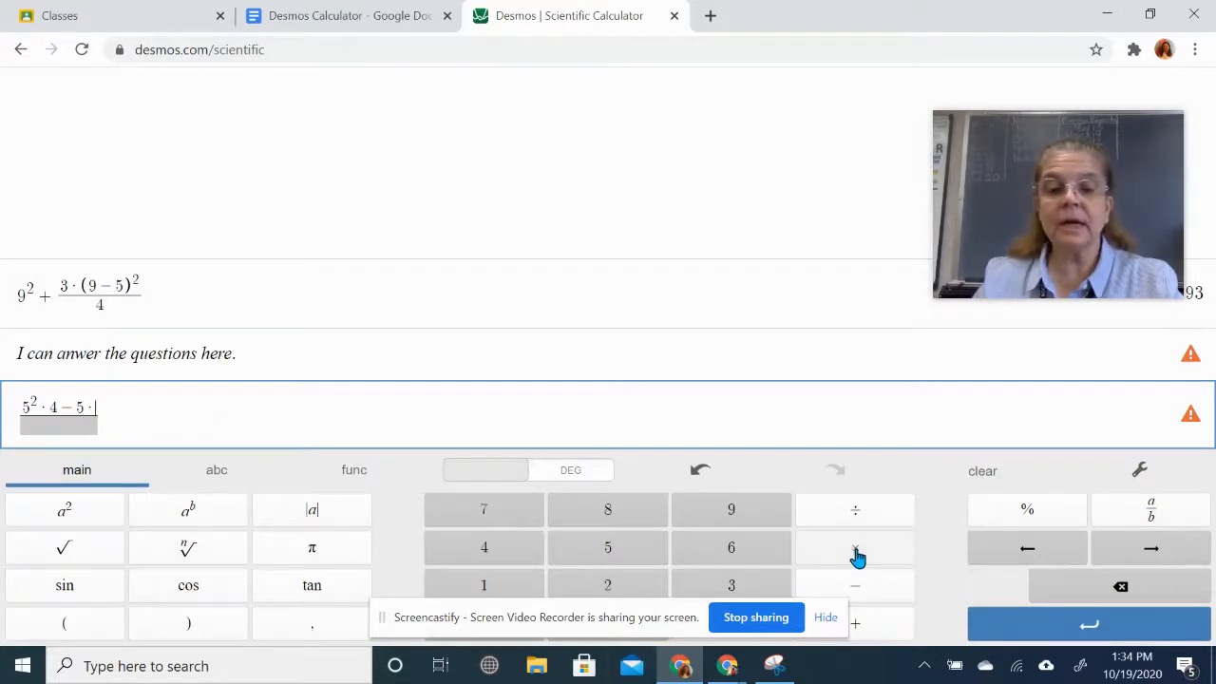
click(483, 550)
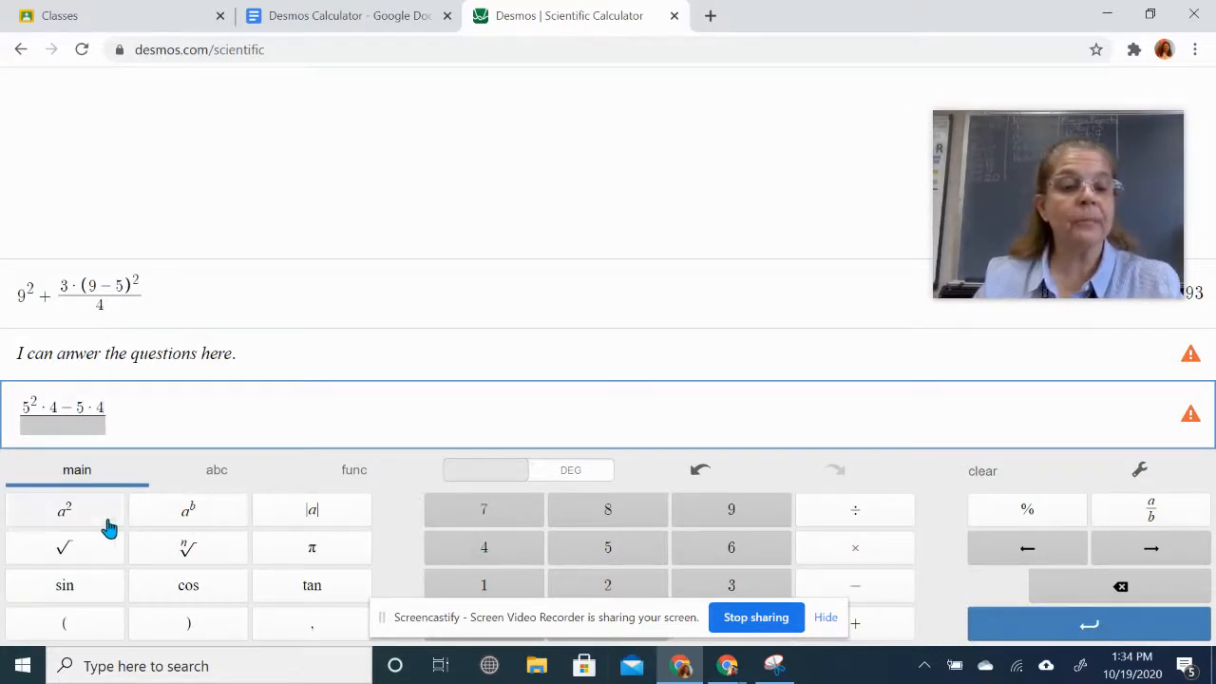
click(74, 513)
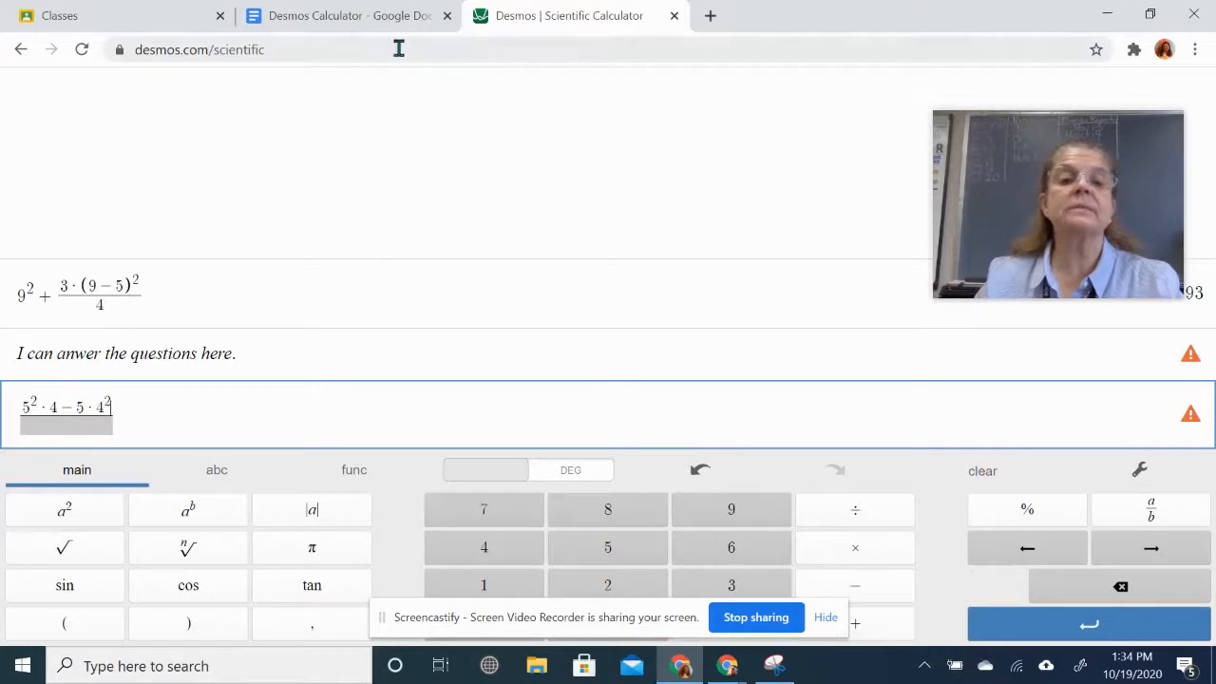
click(321, 17)
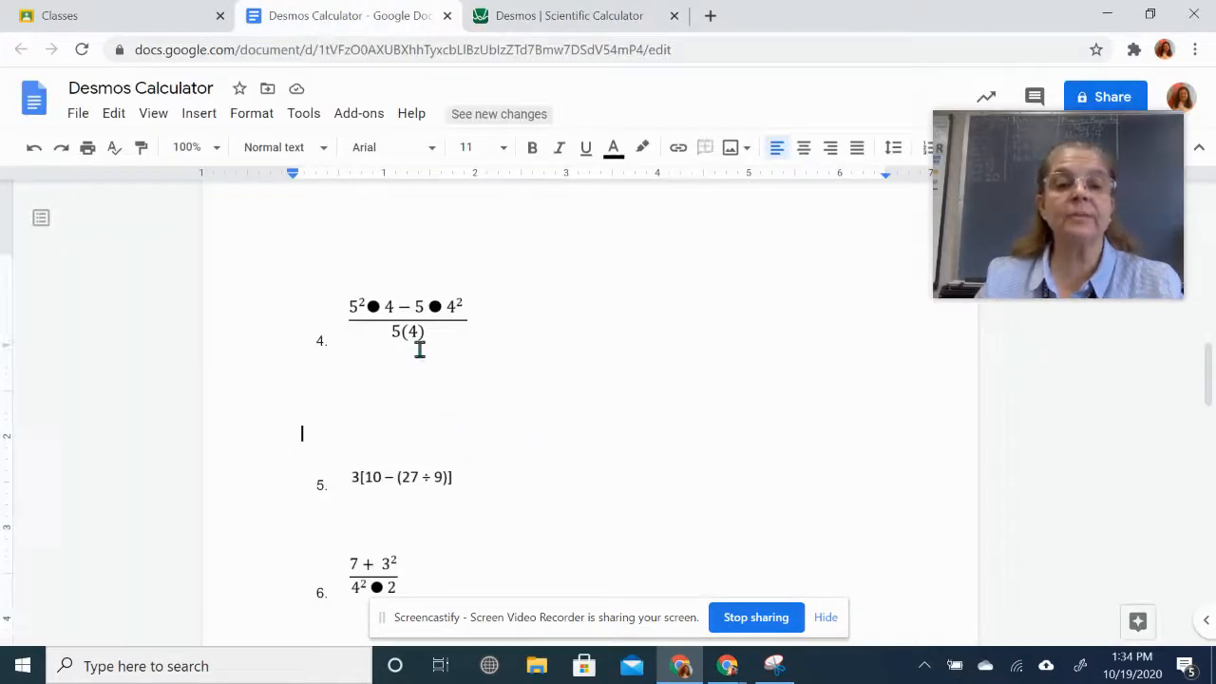
click(585, 19)
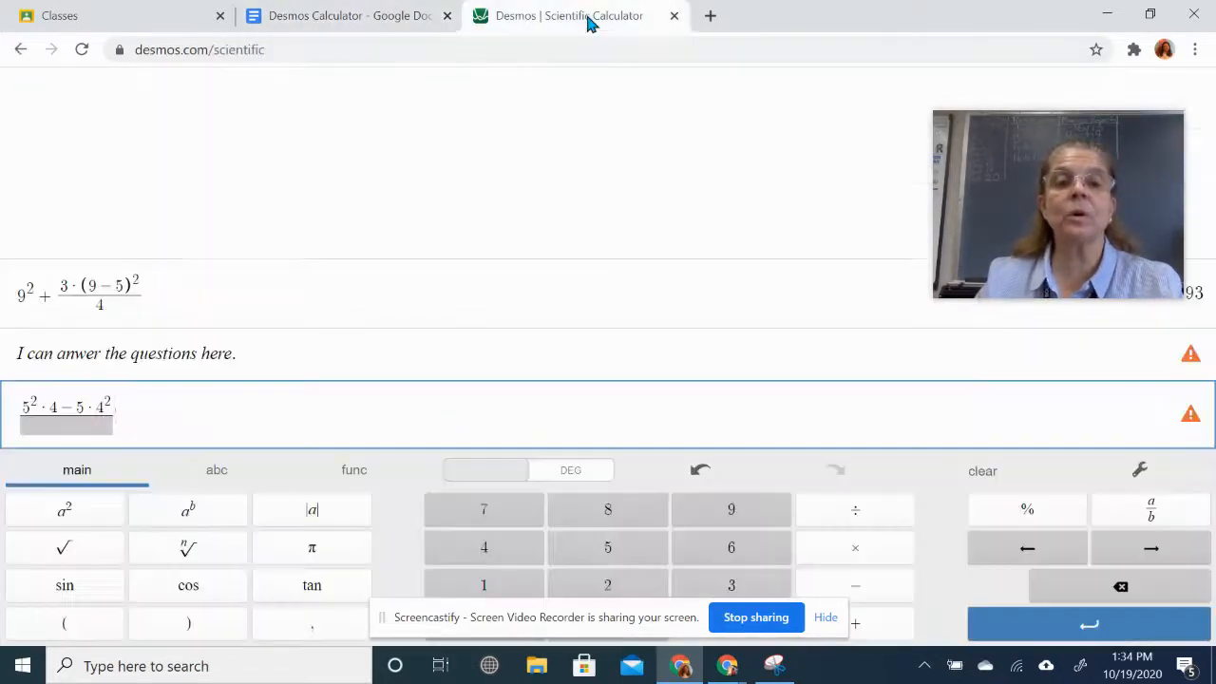
- Enter 5·4 as the denominator, removing an extra 4, so problem 4 evaluates to 1
click(62, 425)
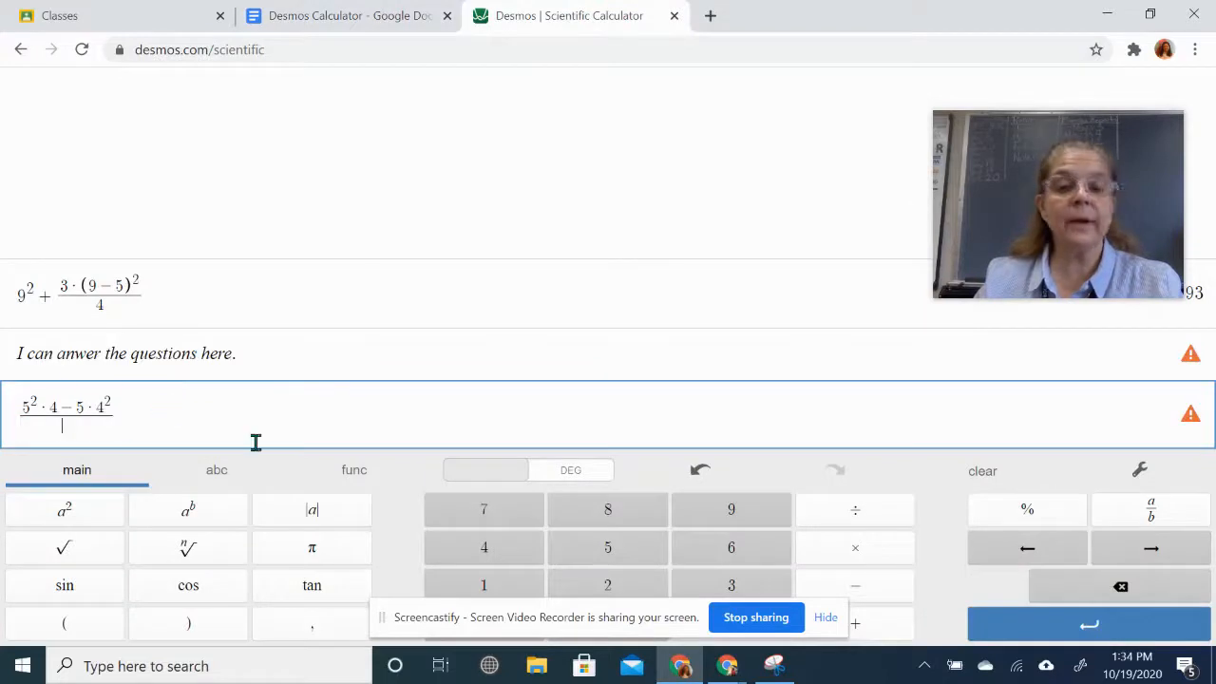
click(618, 560)
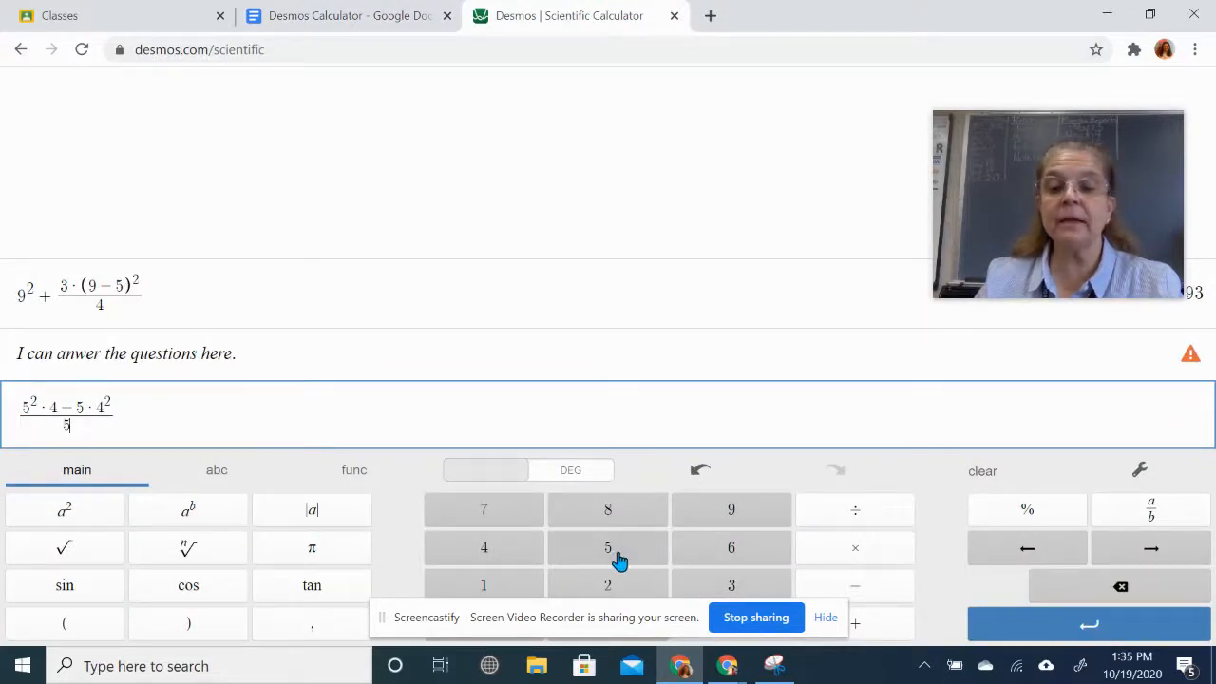
click(818, 558)
click(506, 560)
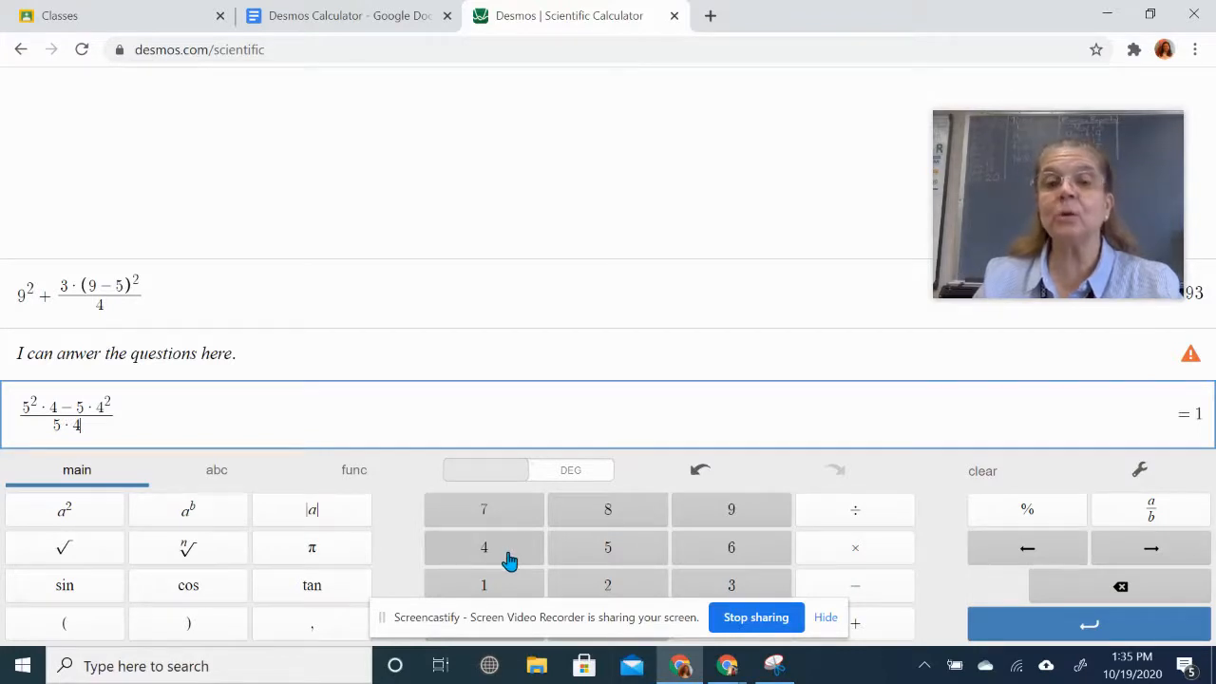
click(510, 560)
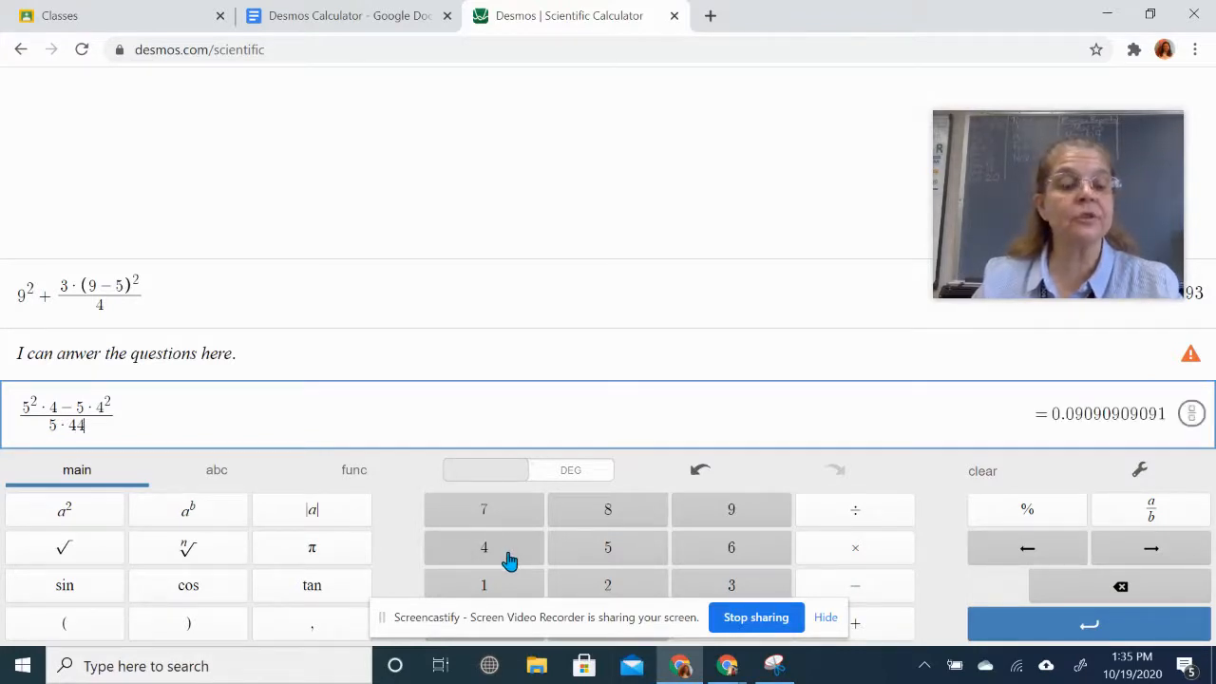
key(BackSpace)
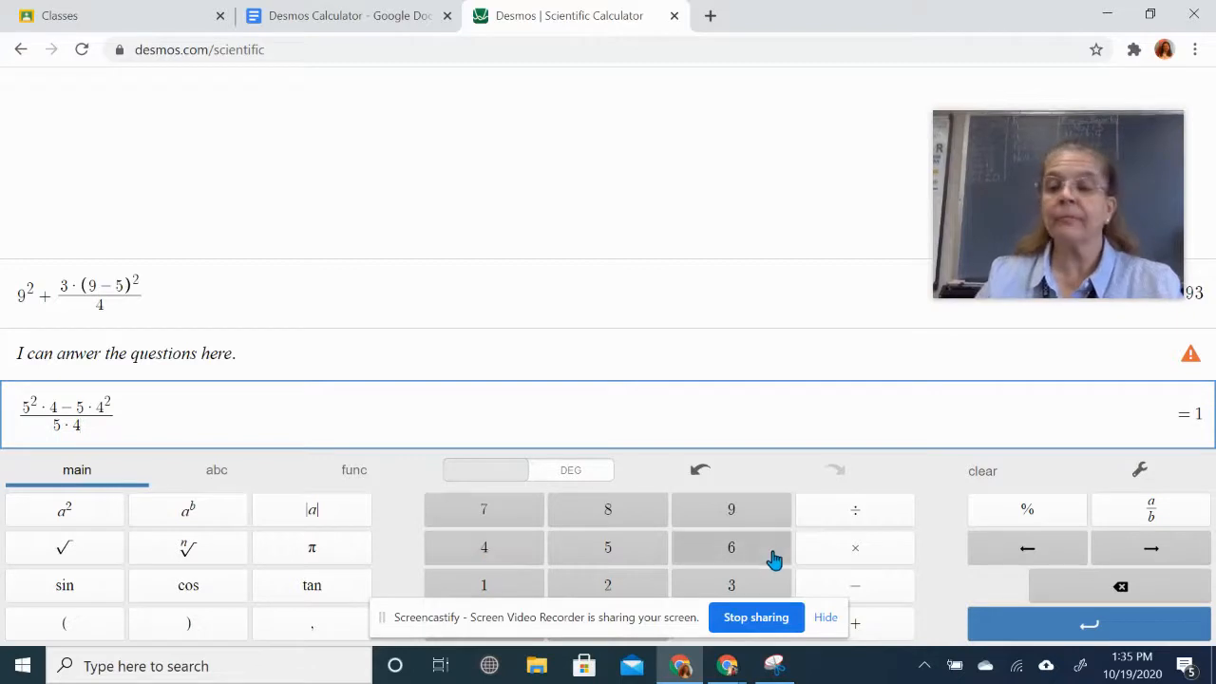
click(1180, 423)
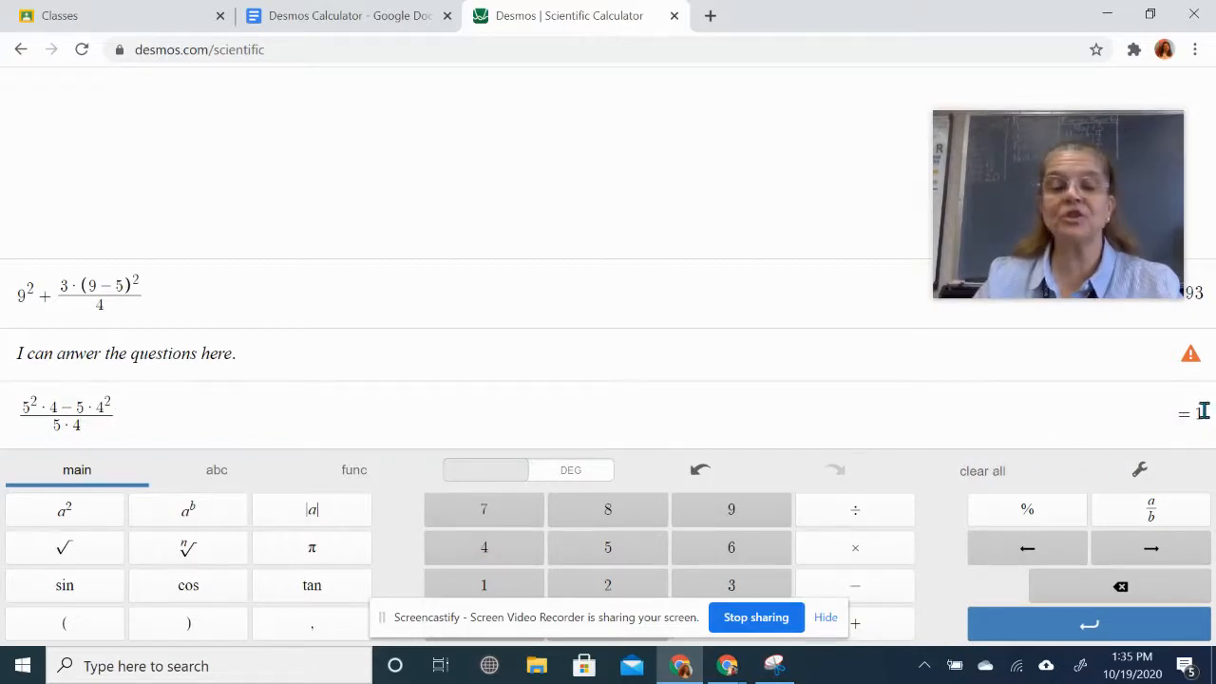
click(92, 409)
click(1168, 428)
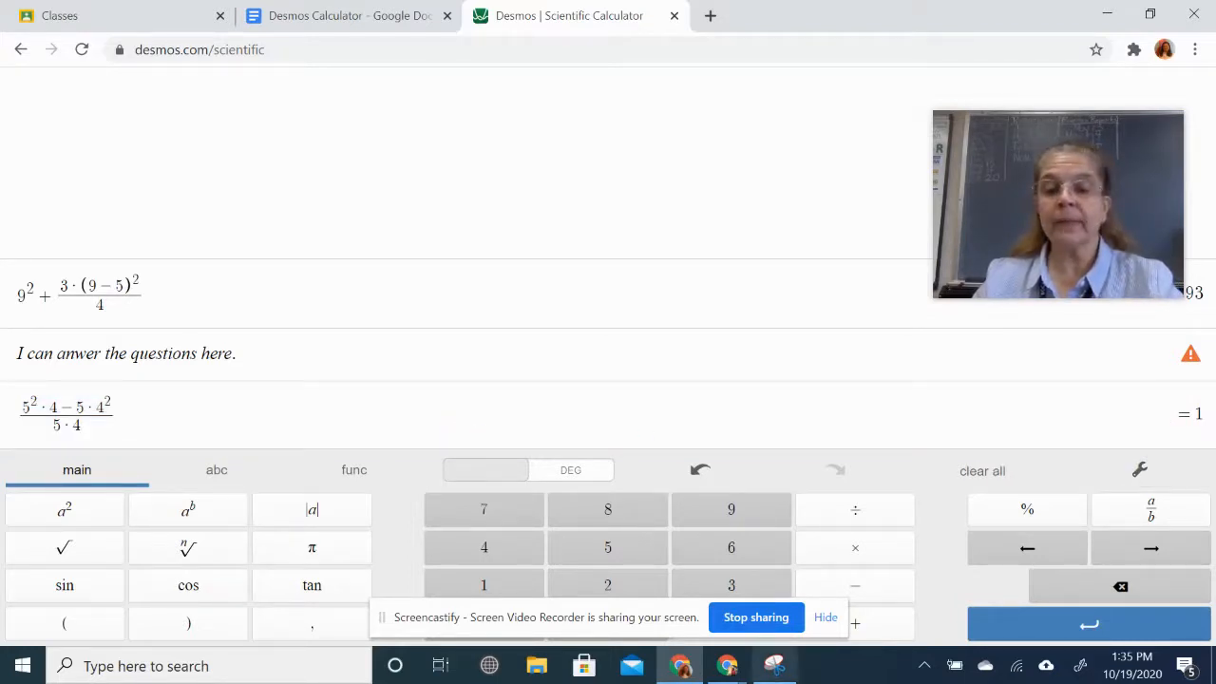
- Snip problem 4's fraction expression and paste it on the blank line under problem 4
click(771, 670)
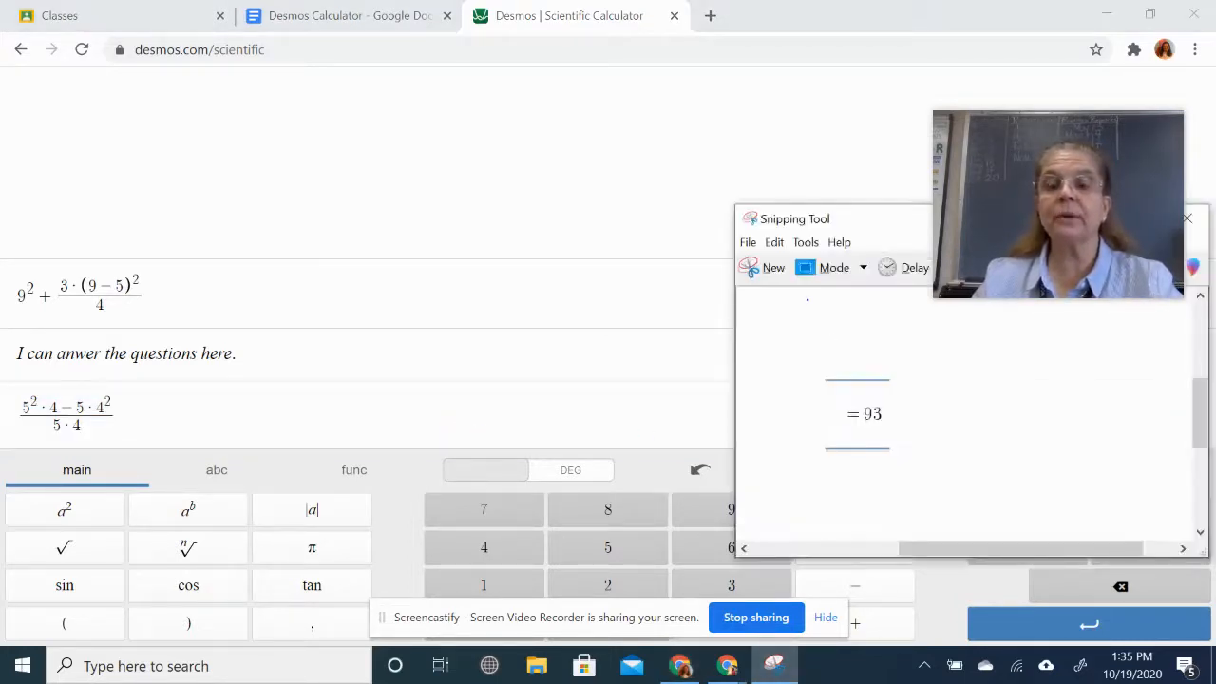
click(764, 268)
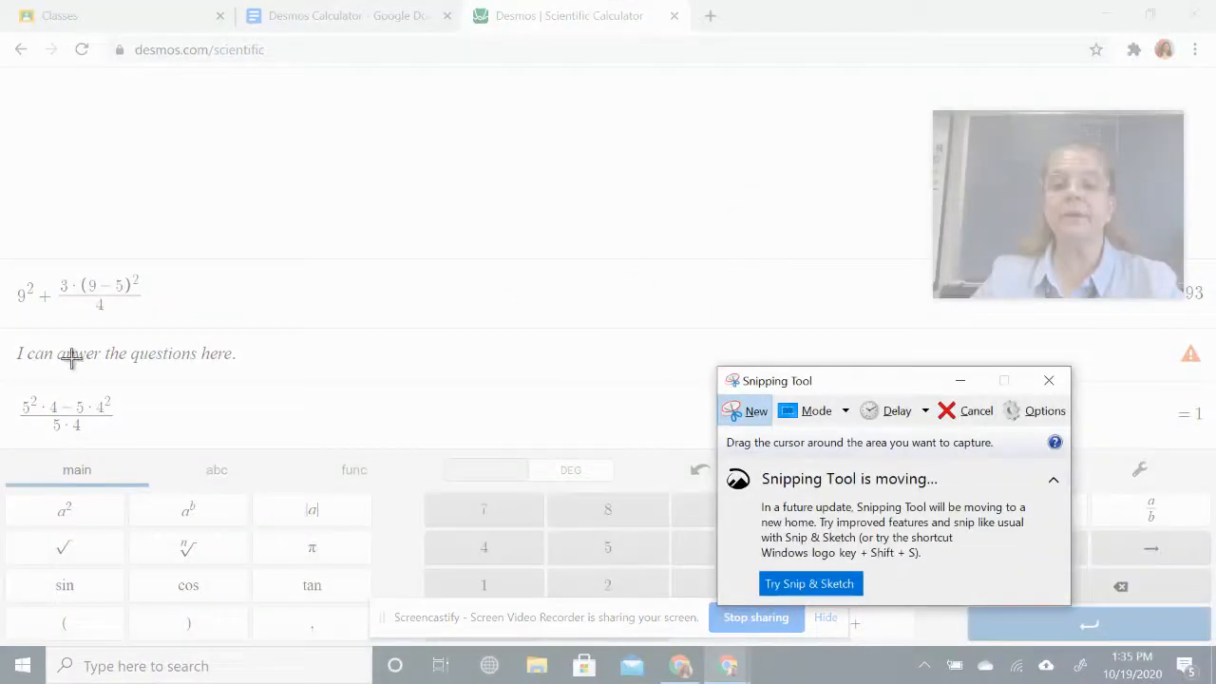
mouse_move(9, 376)
mouse_down()
mouse_move(121, 376)
mouse_move(133, 446)
mouse_up()
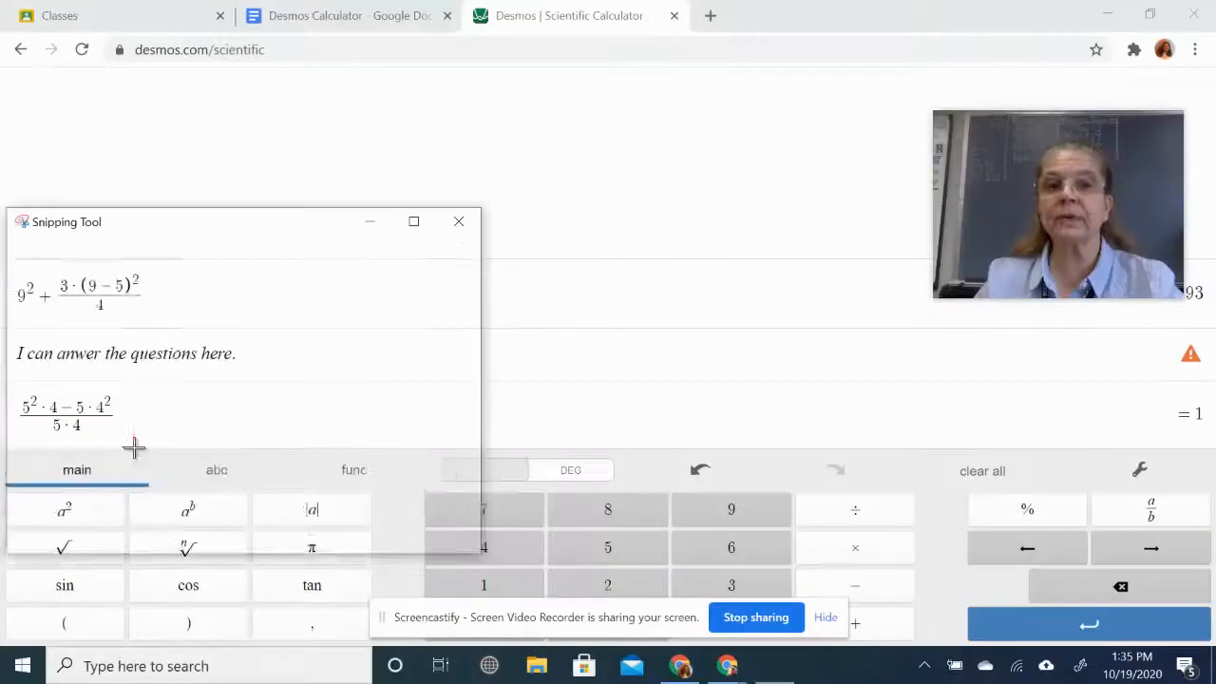
click(293, 14)
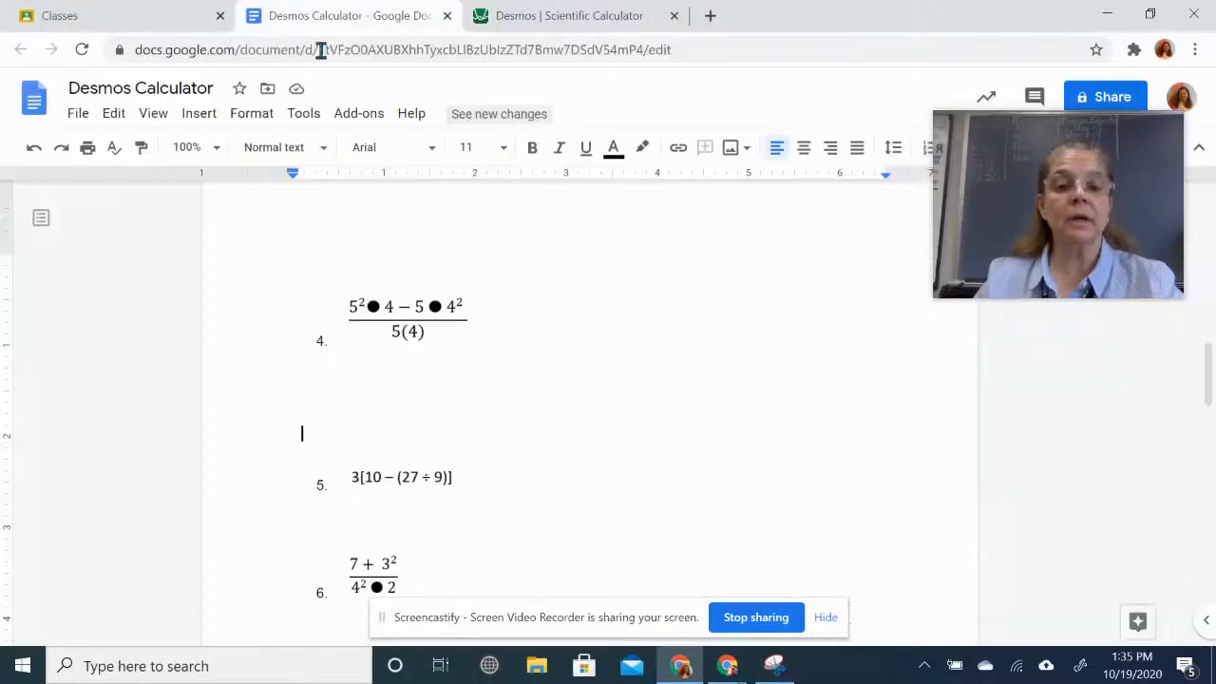
click(324, 385)
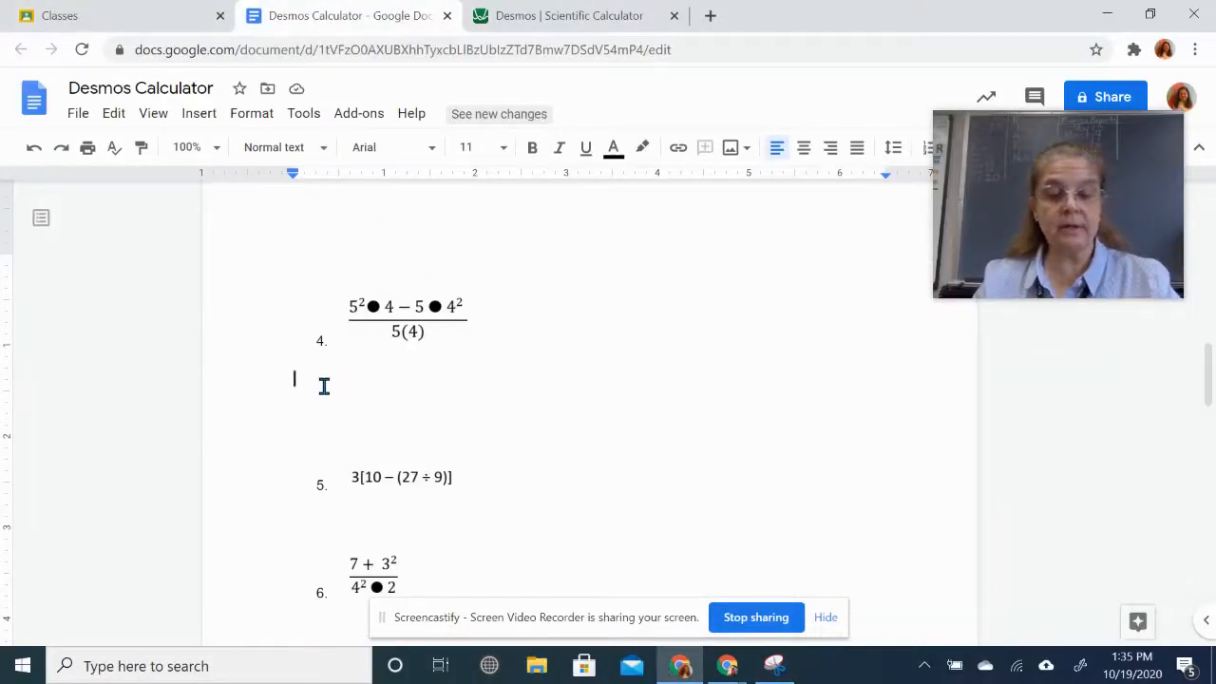
key(ctrl+v)
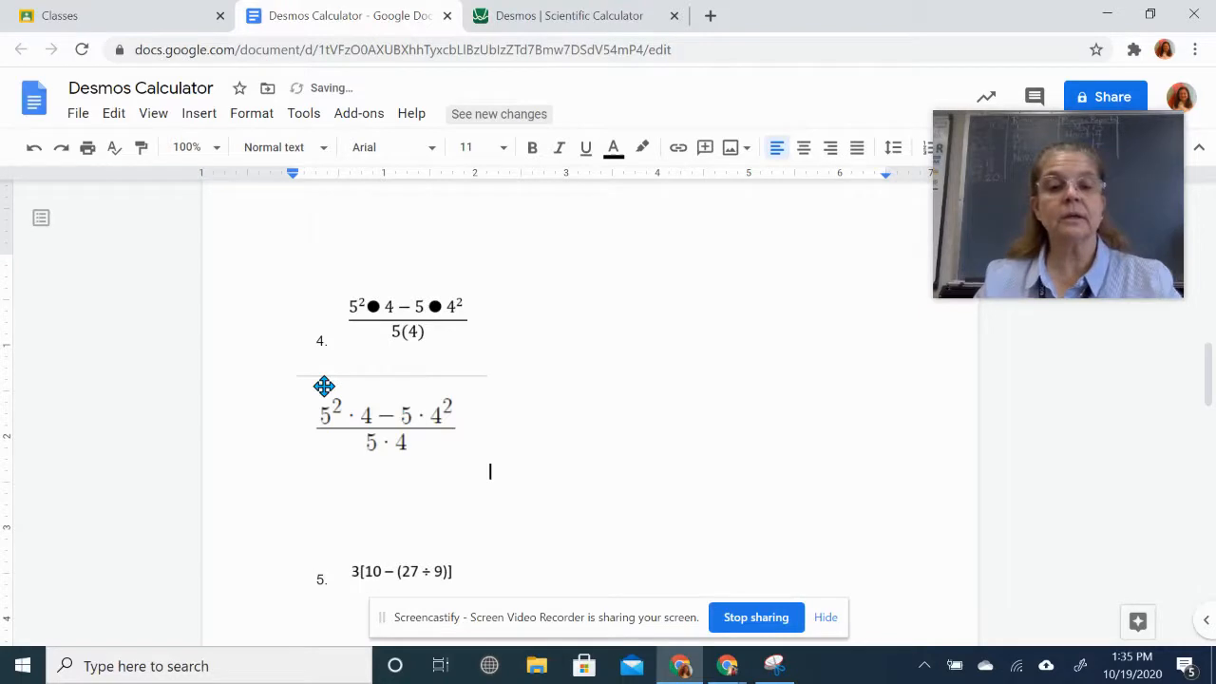
click(554, 13)
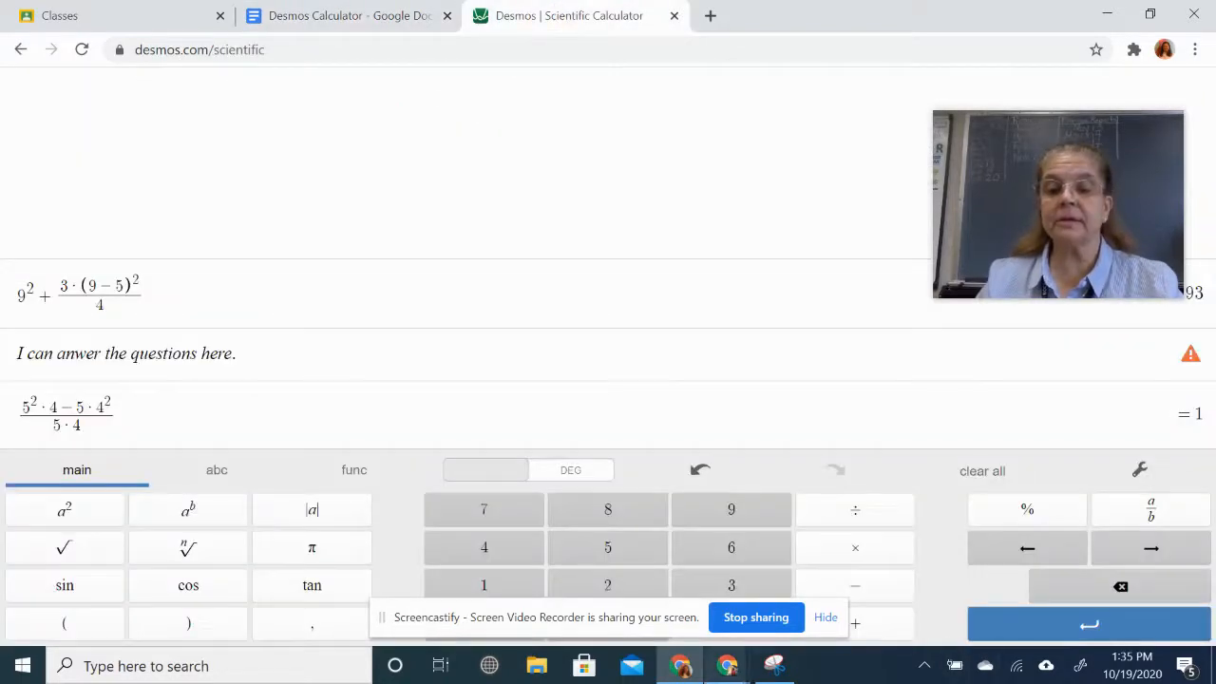
- Snip the = 1 result and paste it beside problem 4's expression
click(776, 671)
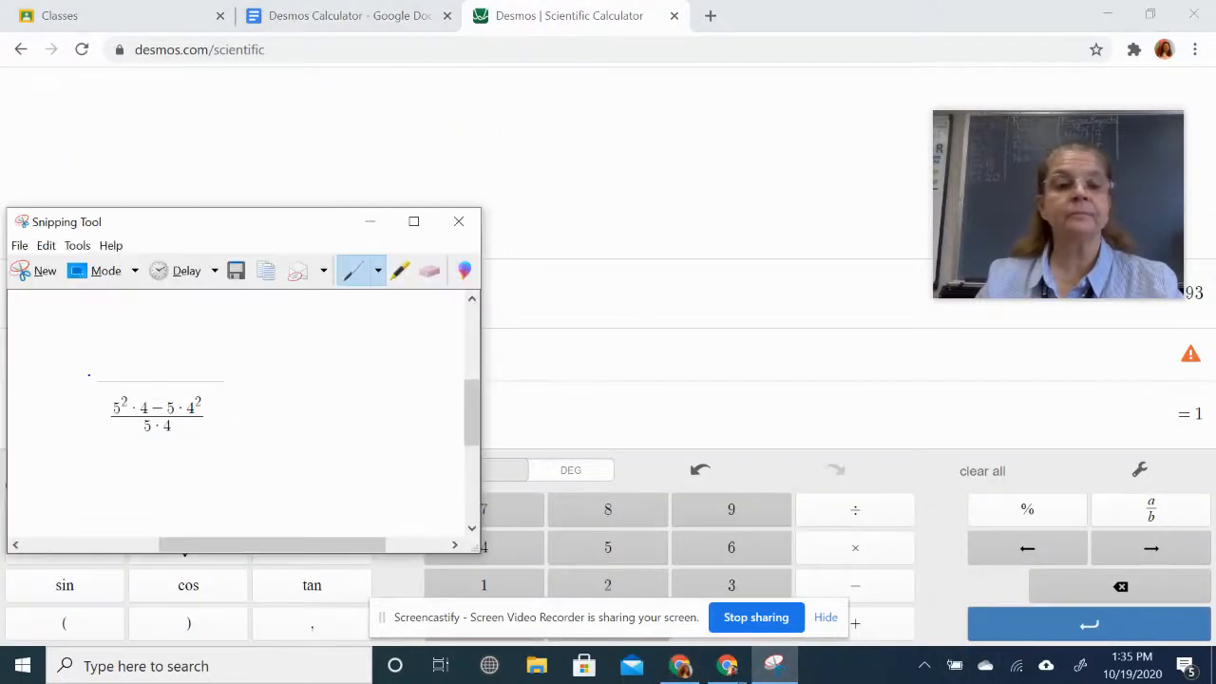
click(34, 272)
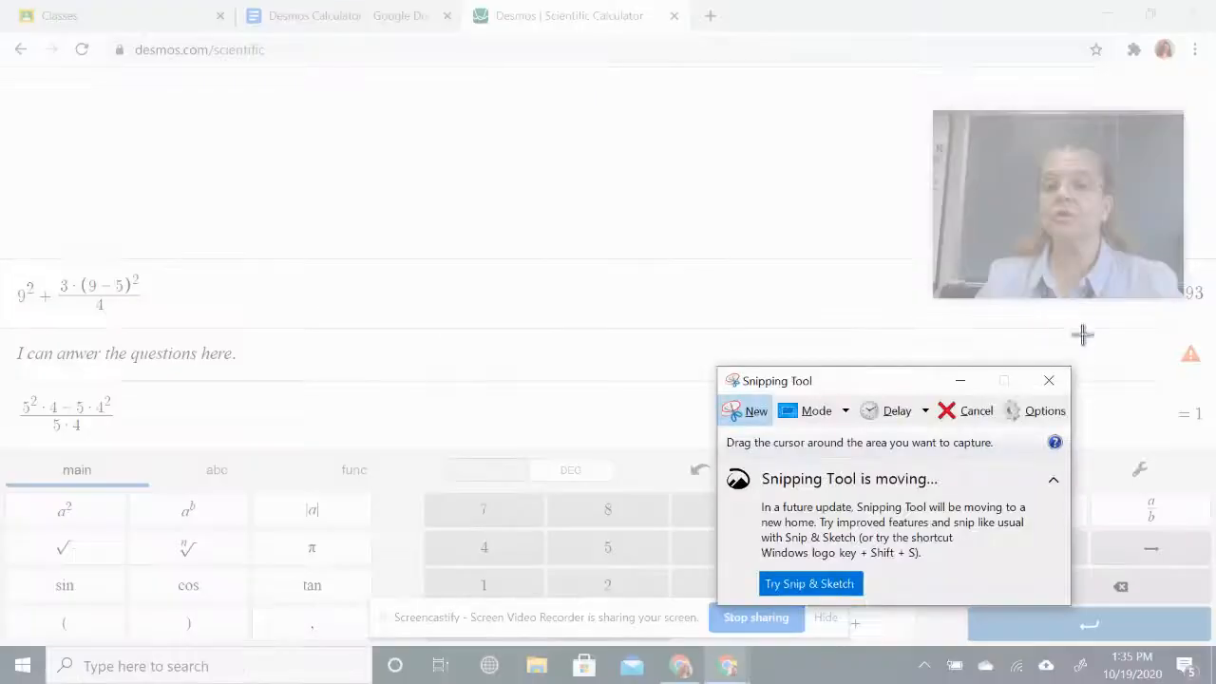
drag(1163, 379, 1209, 439)
click(342, 15)
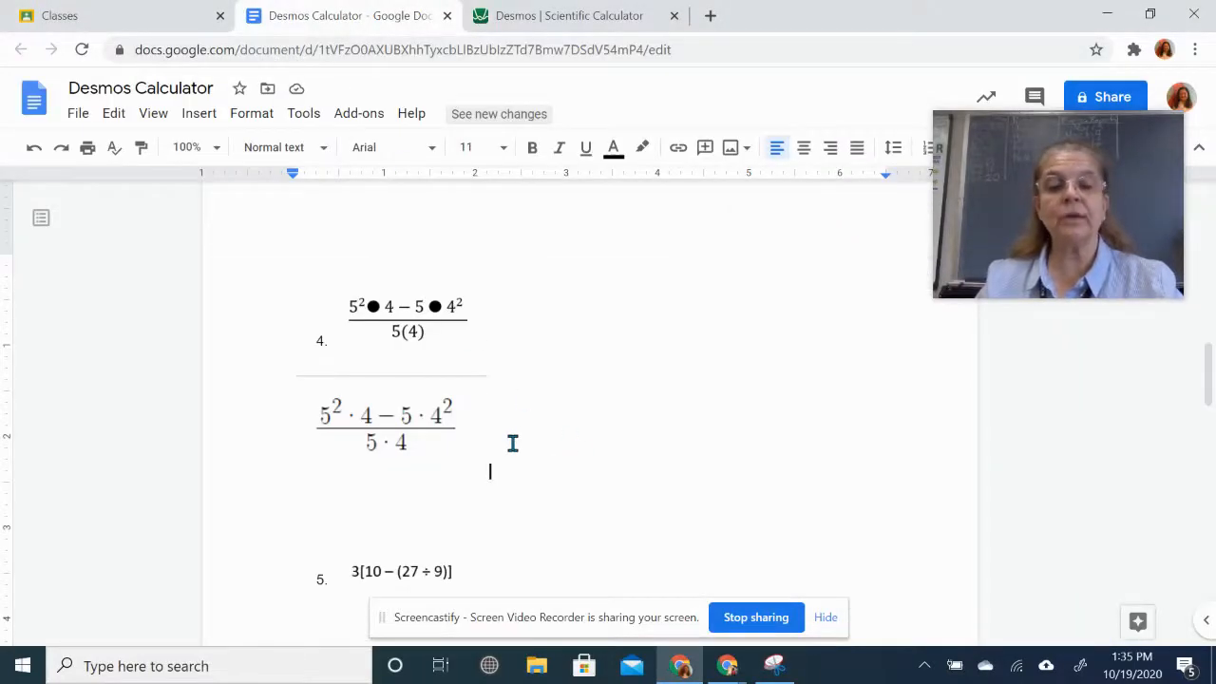
key(ctrl+v)
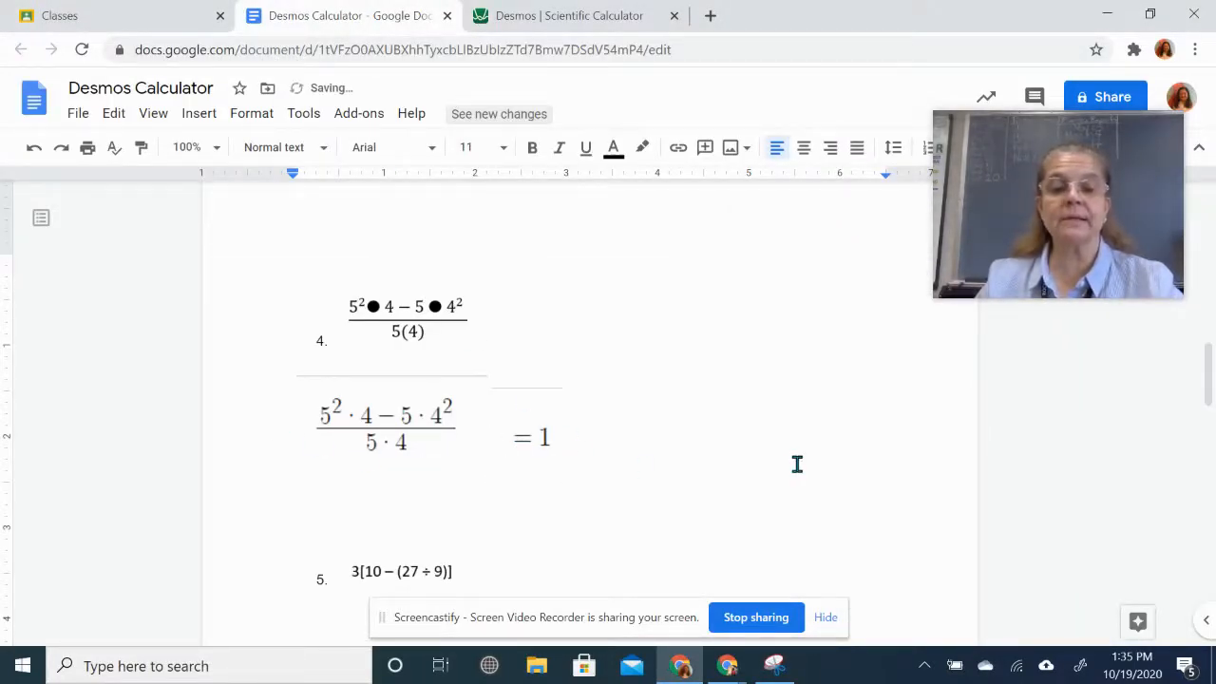
- Remove the blank lines before problem 5 and save problem 4 as a Desmos row
key(Delete)
key(Delete)
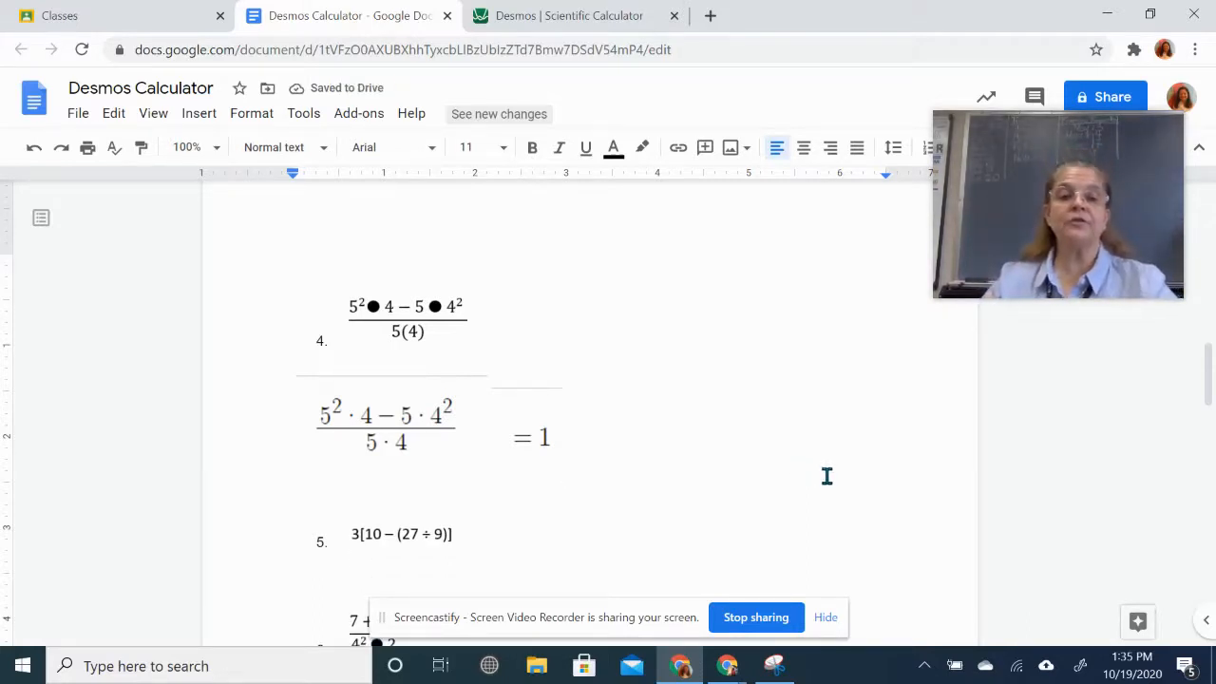
scroll(829, 480, down, 2)
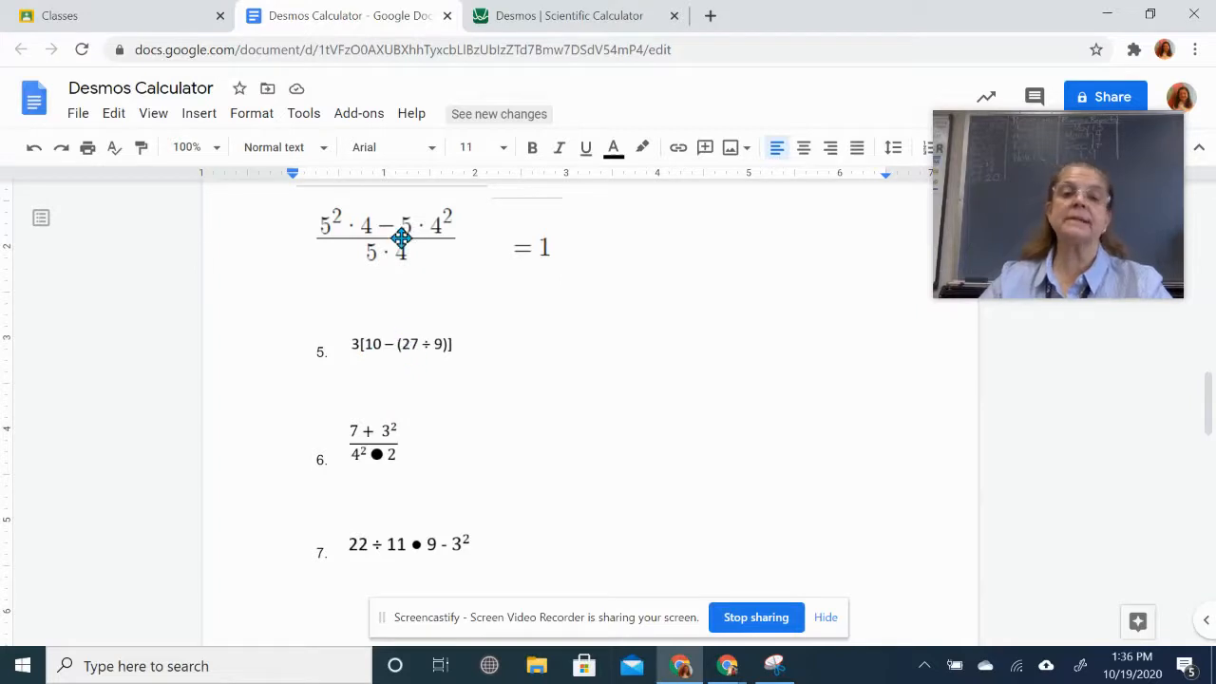
click(522, 19)
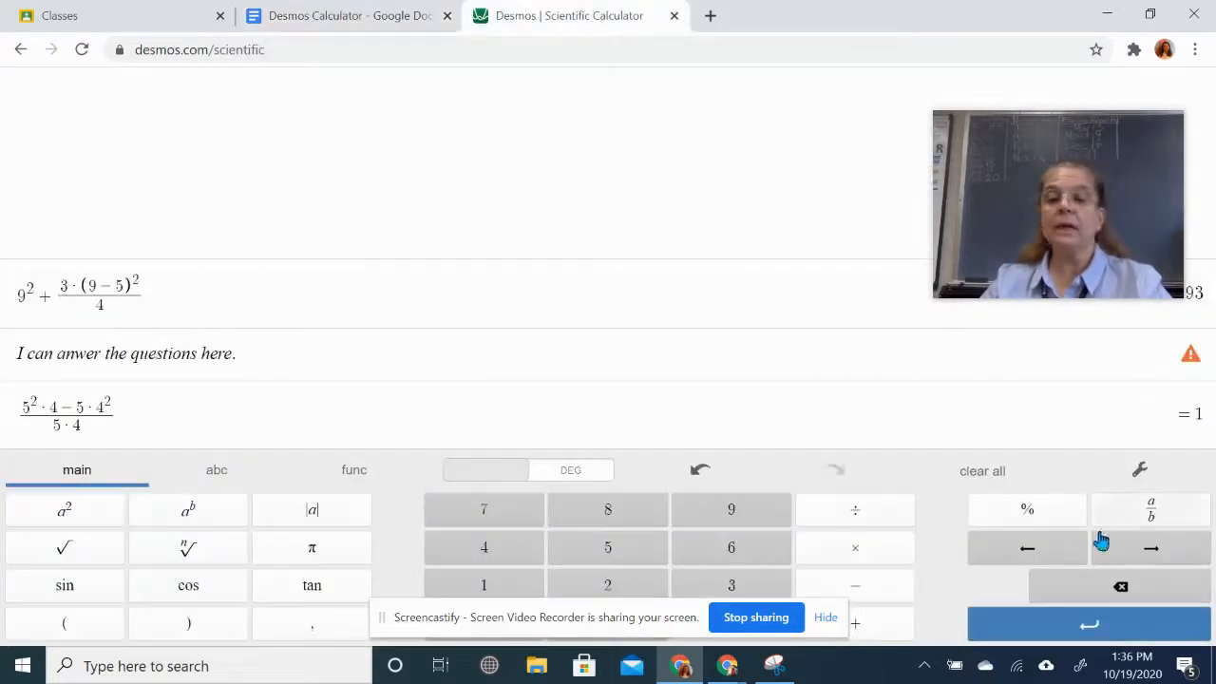
click(1124, 634)
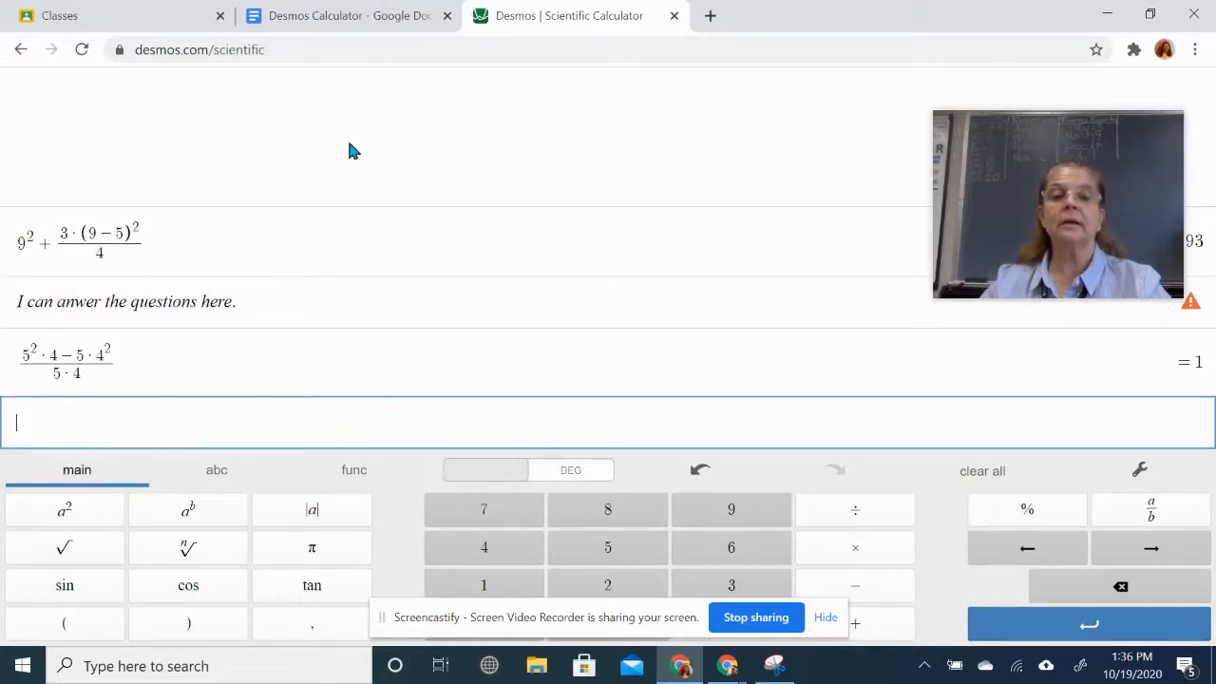
- Begin problem 5 as 3(10 −, deleting a stray pair of empty parentheses
click(313, 21)
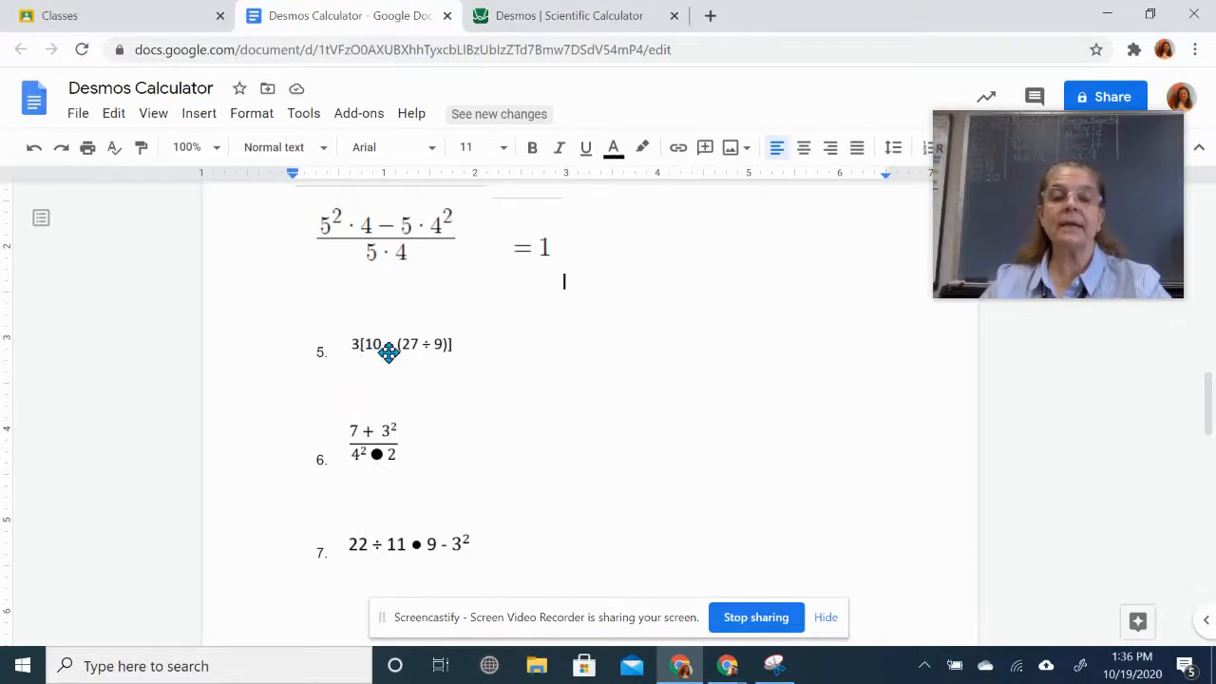
click(653, 19)
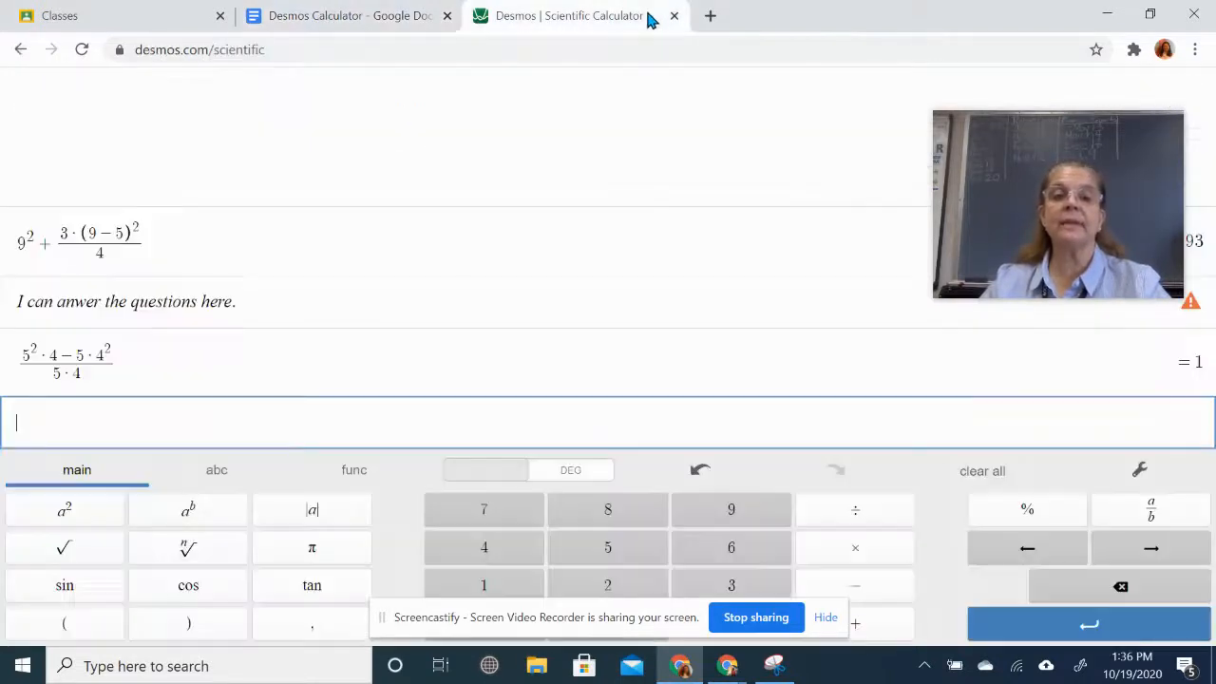
click(747, 586)
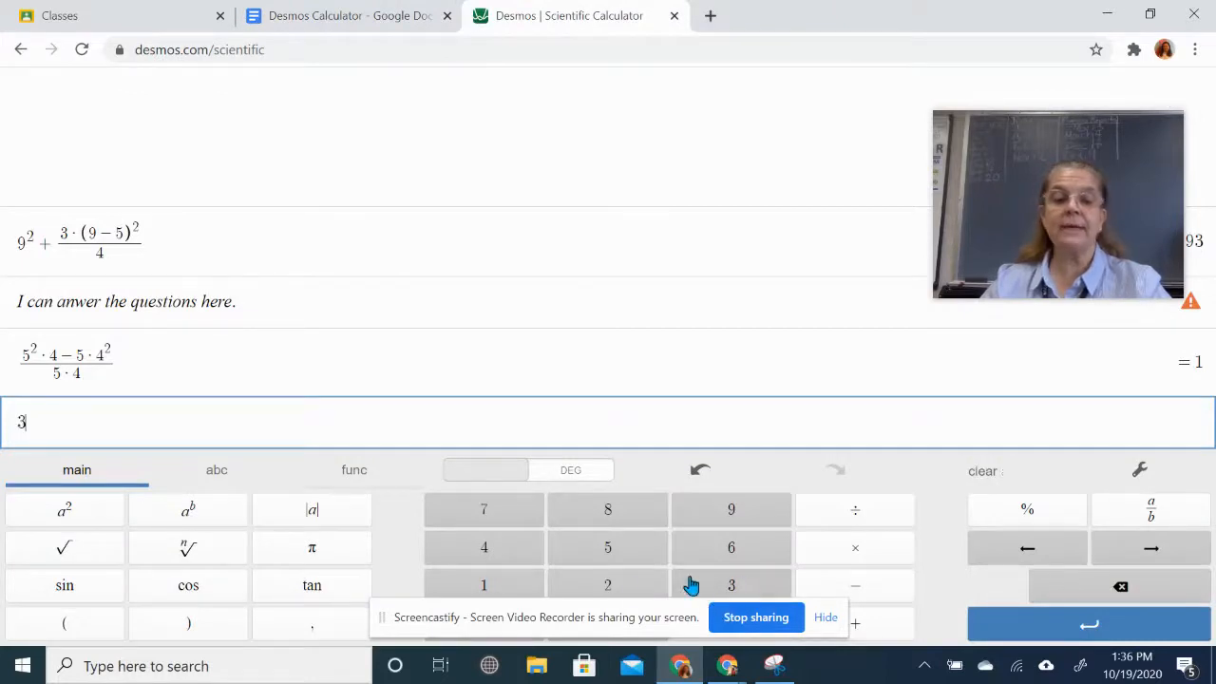
click(87, 640)
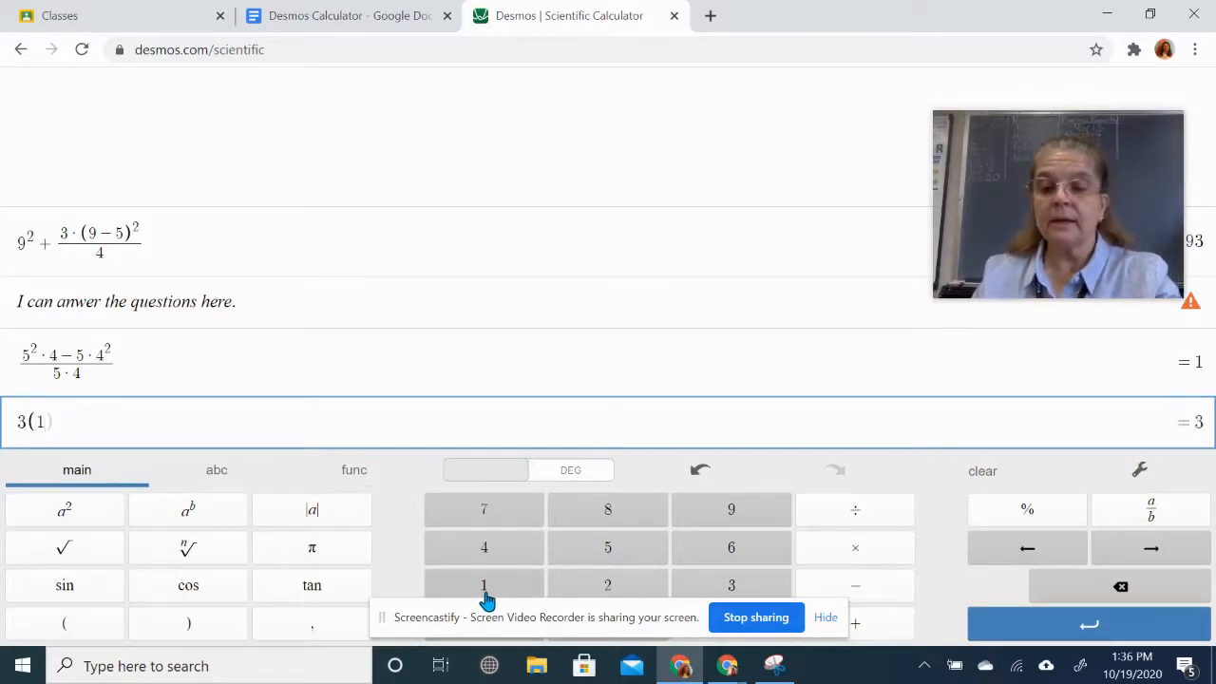
text(0)
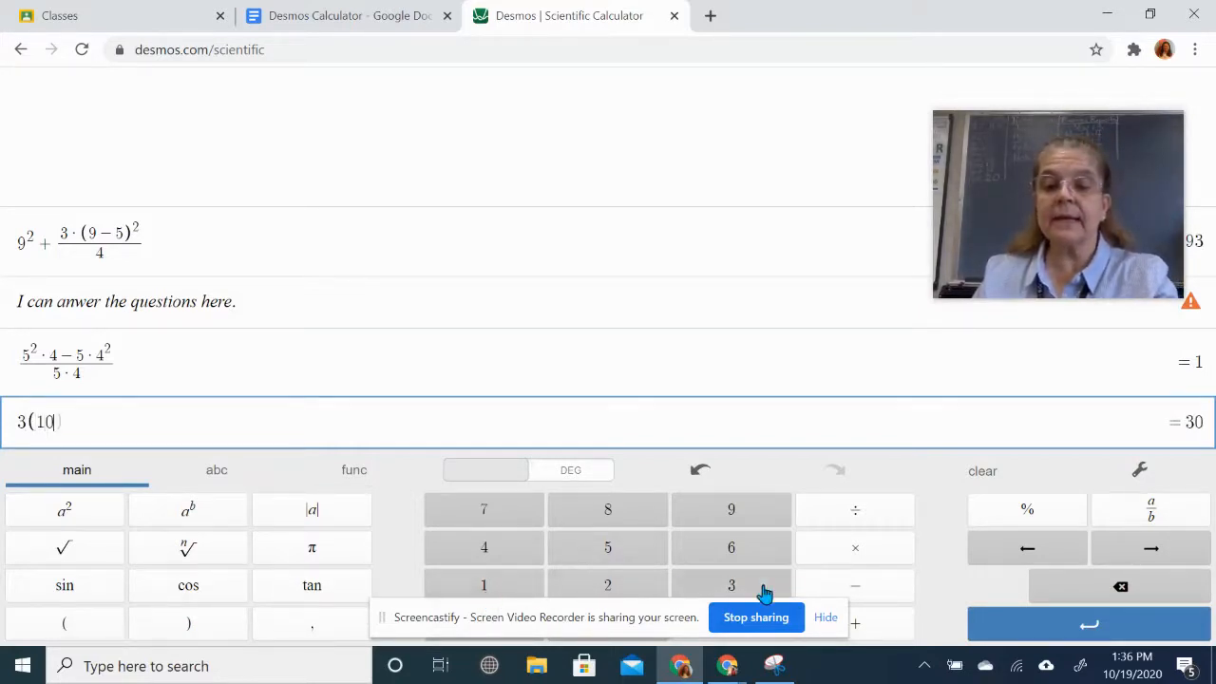
click(864, 596)
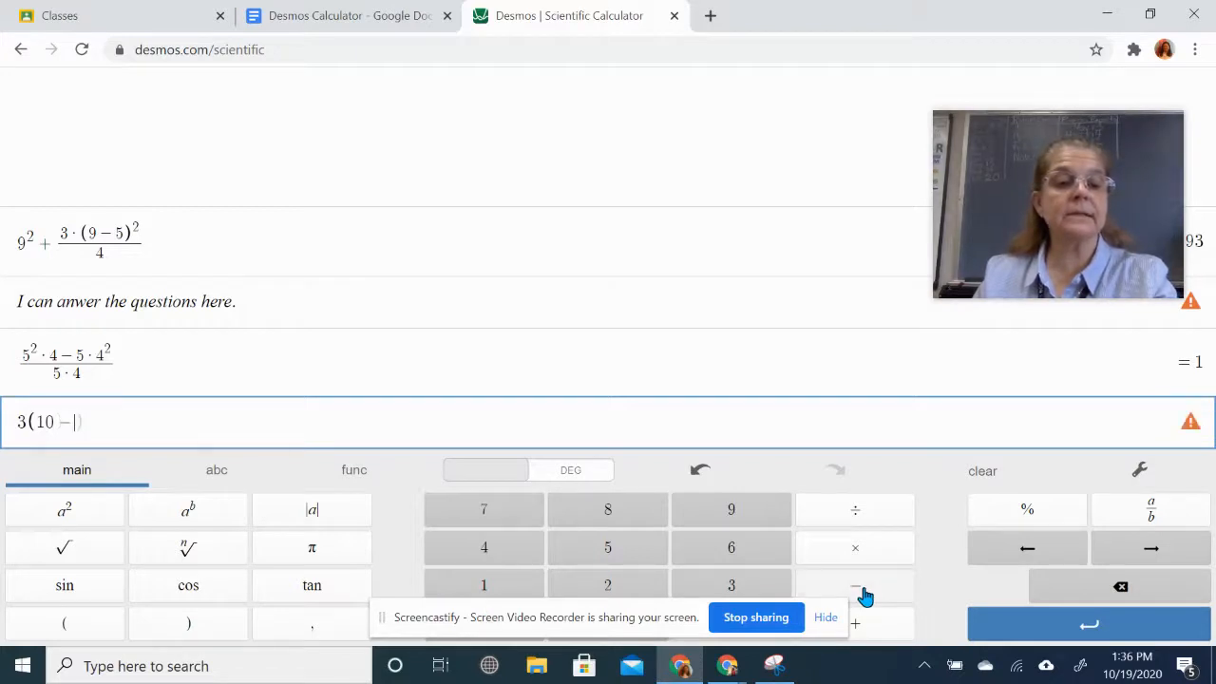
click(416, 16)
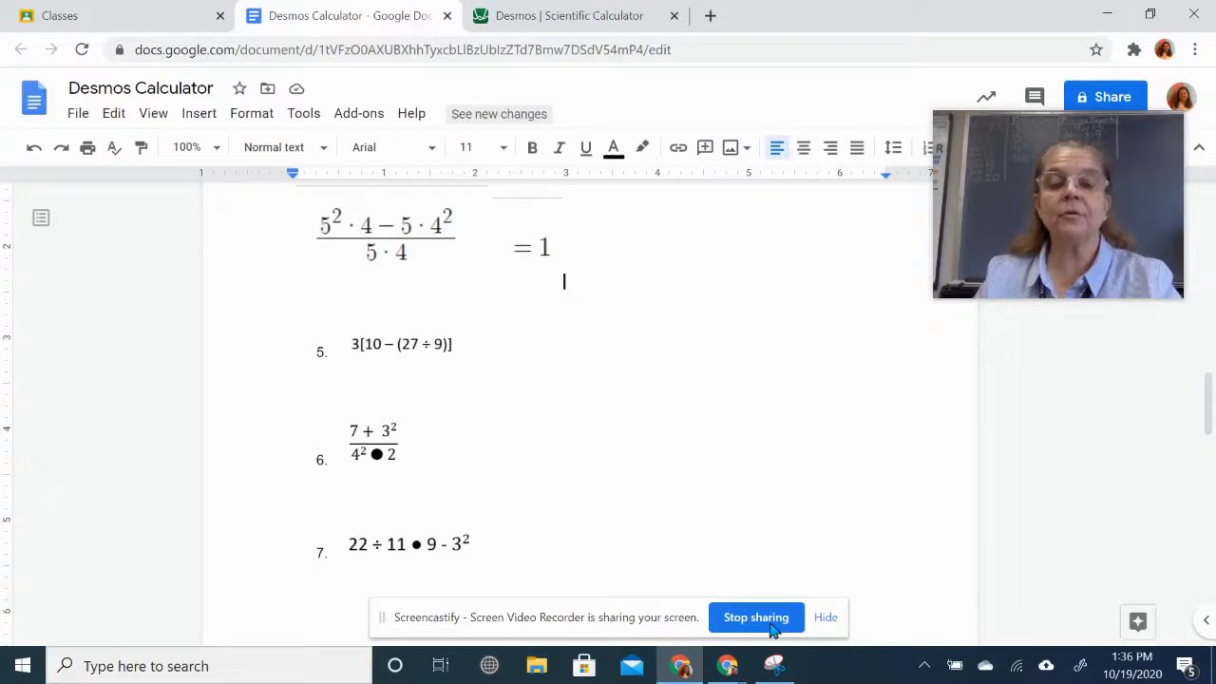
click(556, 19)
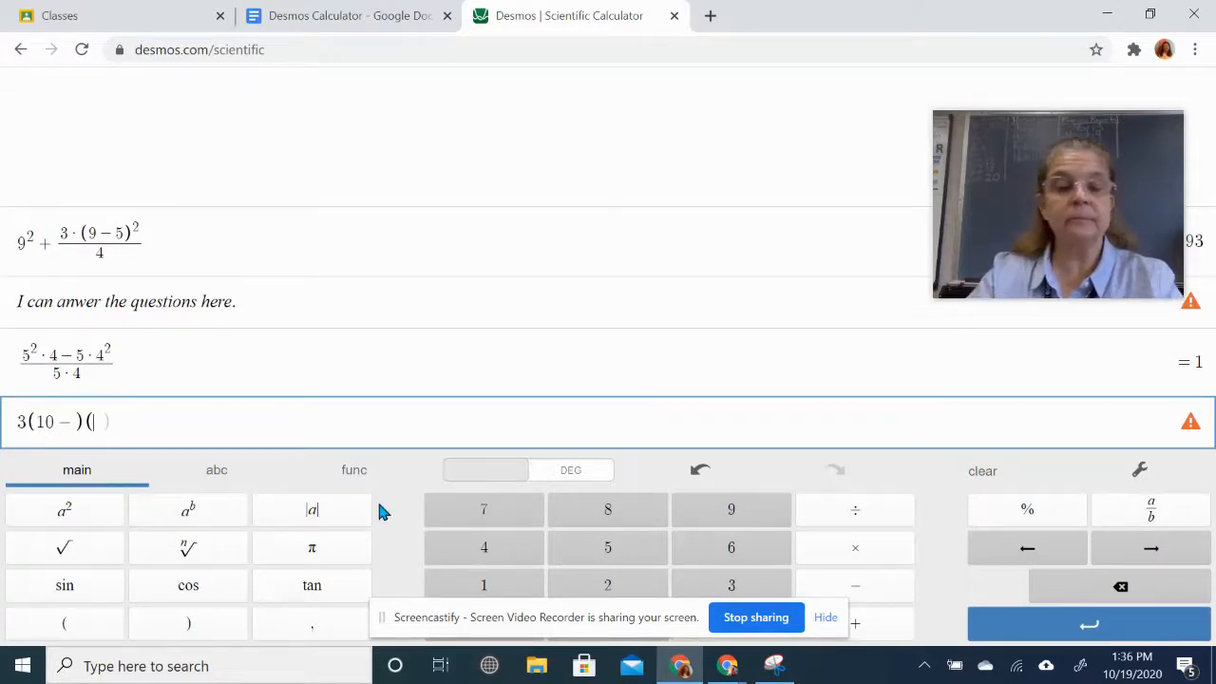
key(BackSpace)
key(BackSpace)
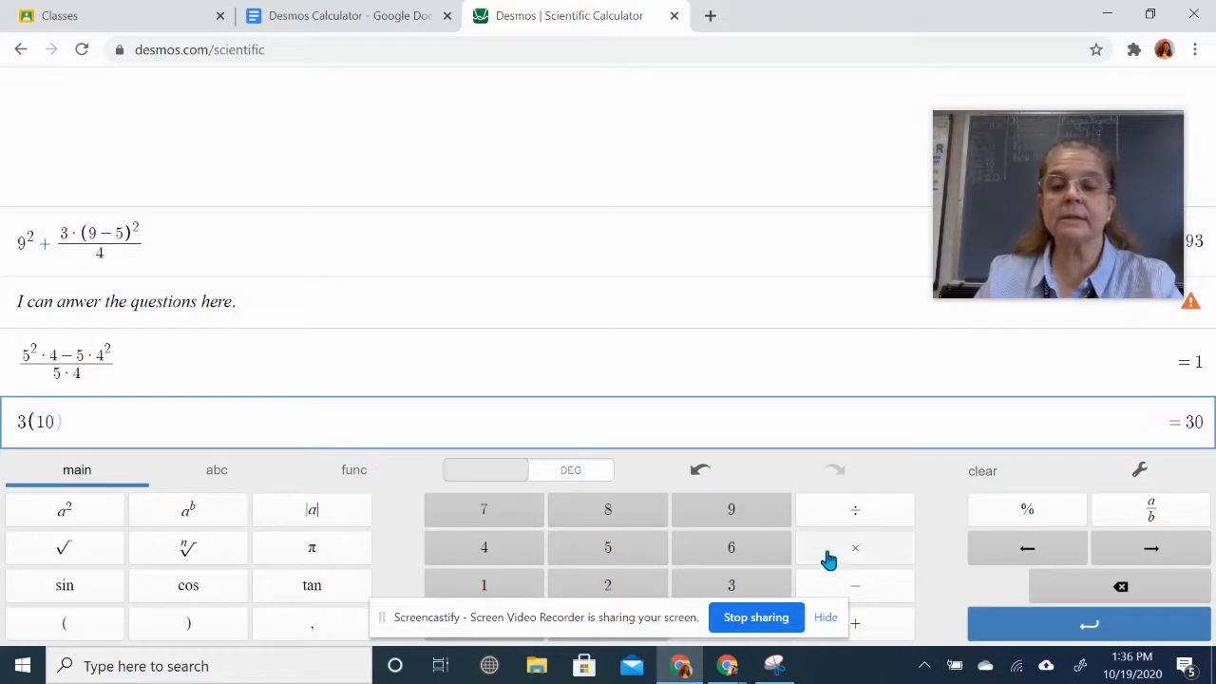
click(854, 591)
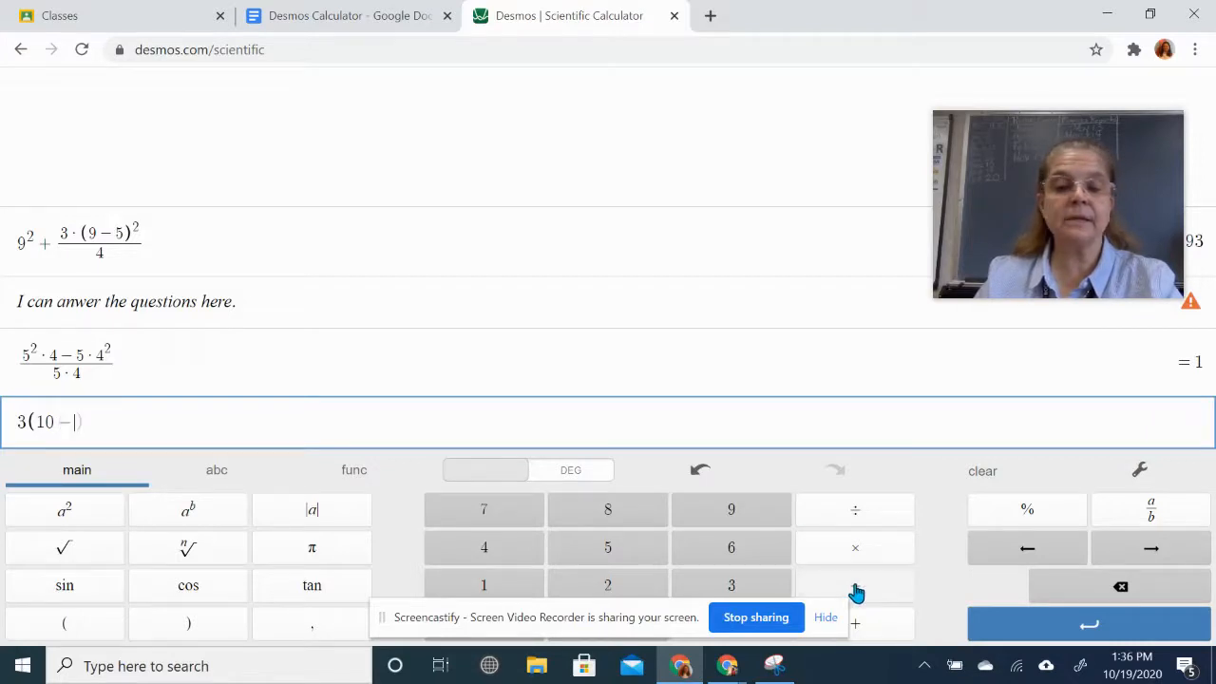
- Add the inner (27/9) and close both parentheses so 3(10 − (27/9)) evaluates to 21
click(86, 632)
click(608, 584)
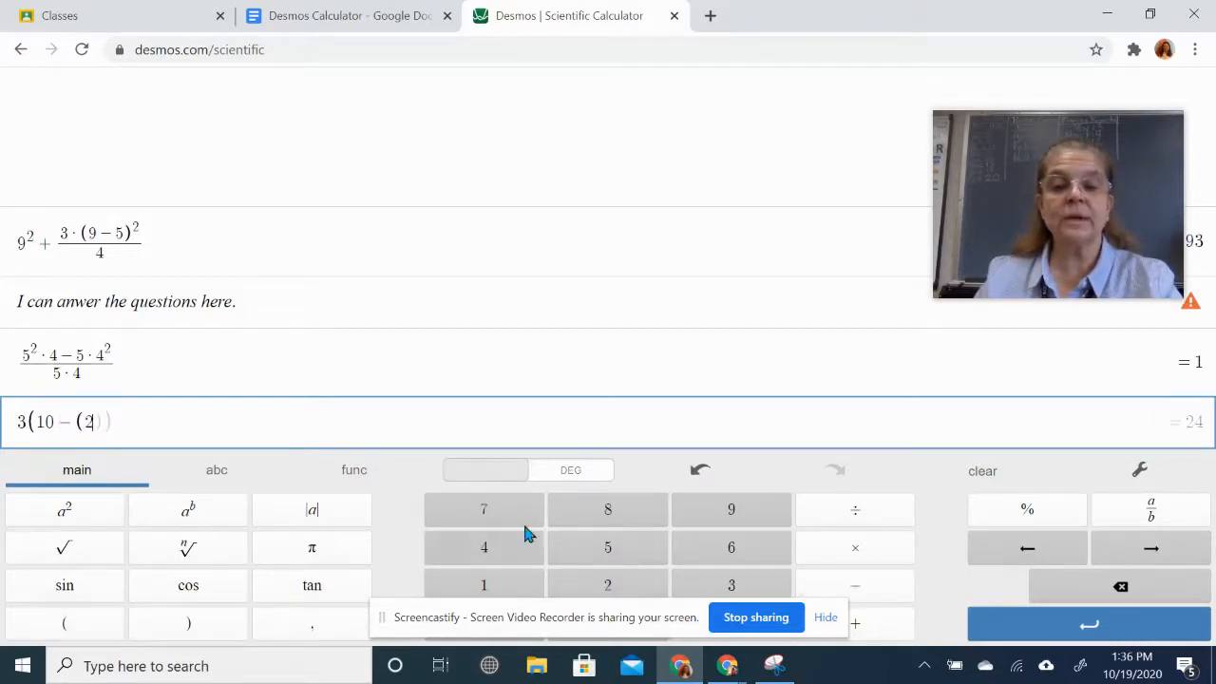
click(502, 515)
click(857, 514)
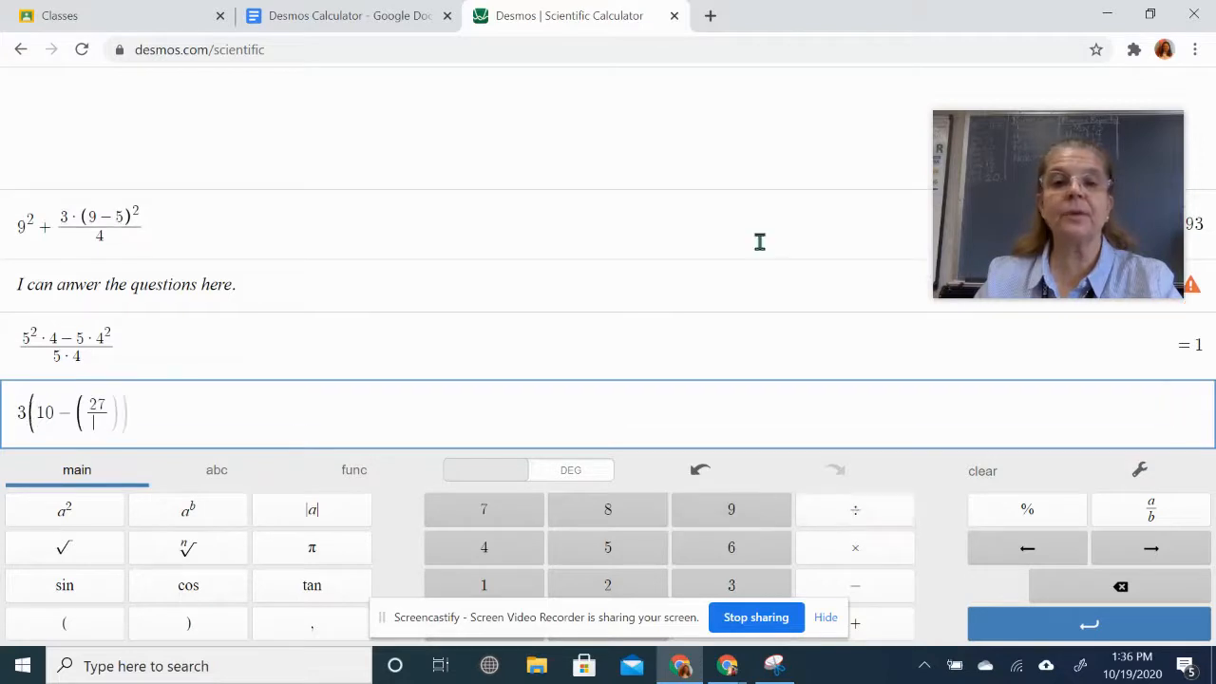
click(422, 16)
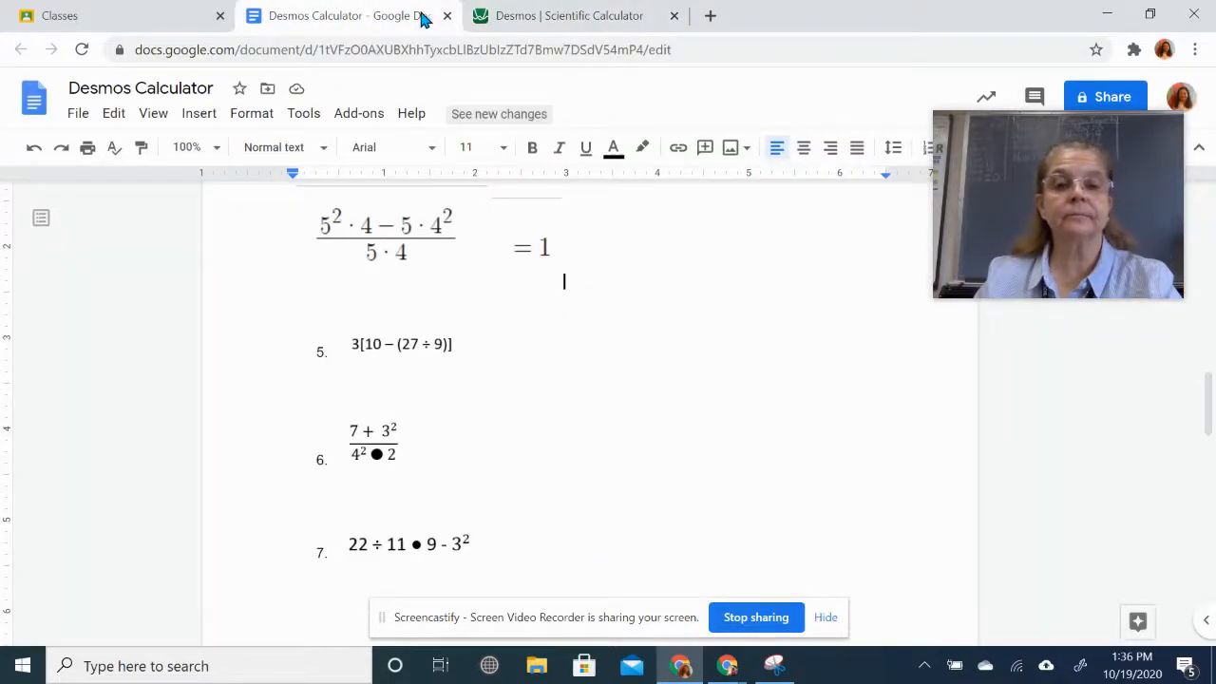
click(535, 16)
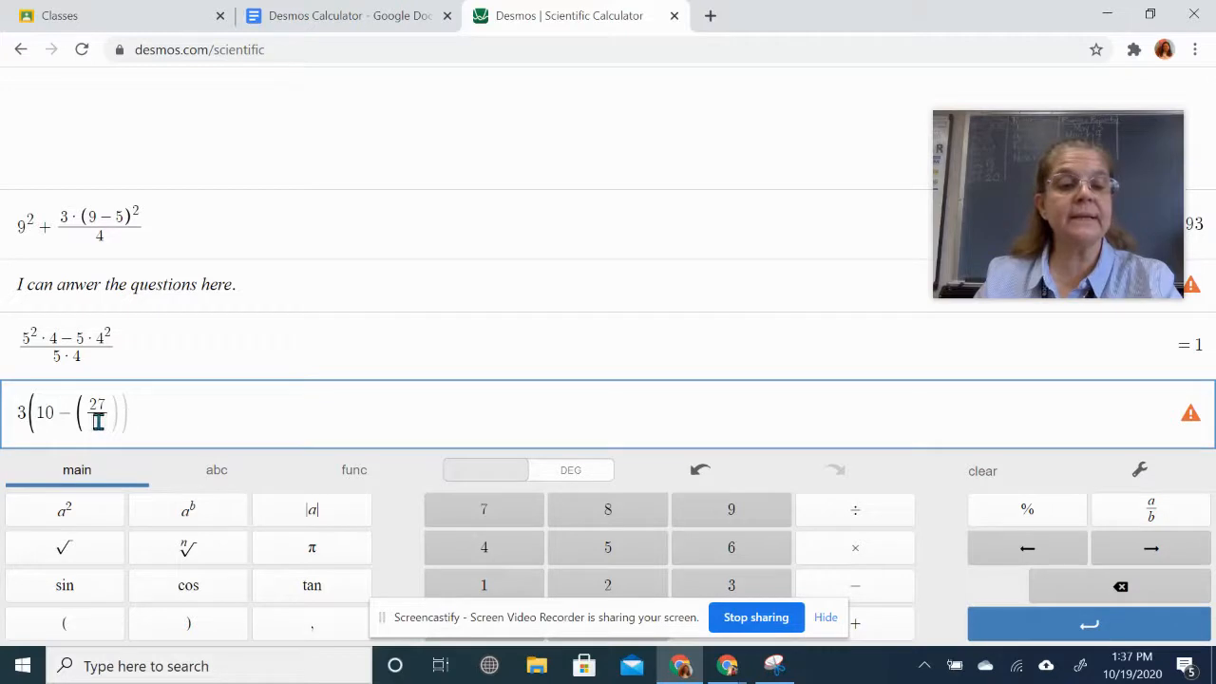
click(734, 512)
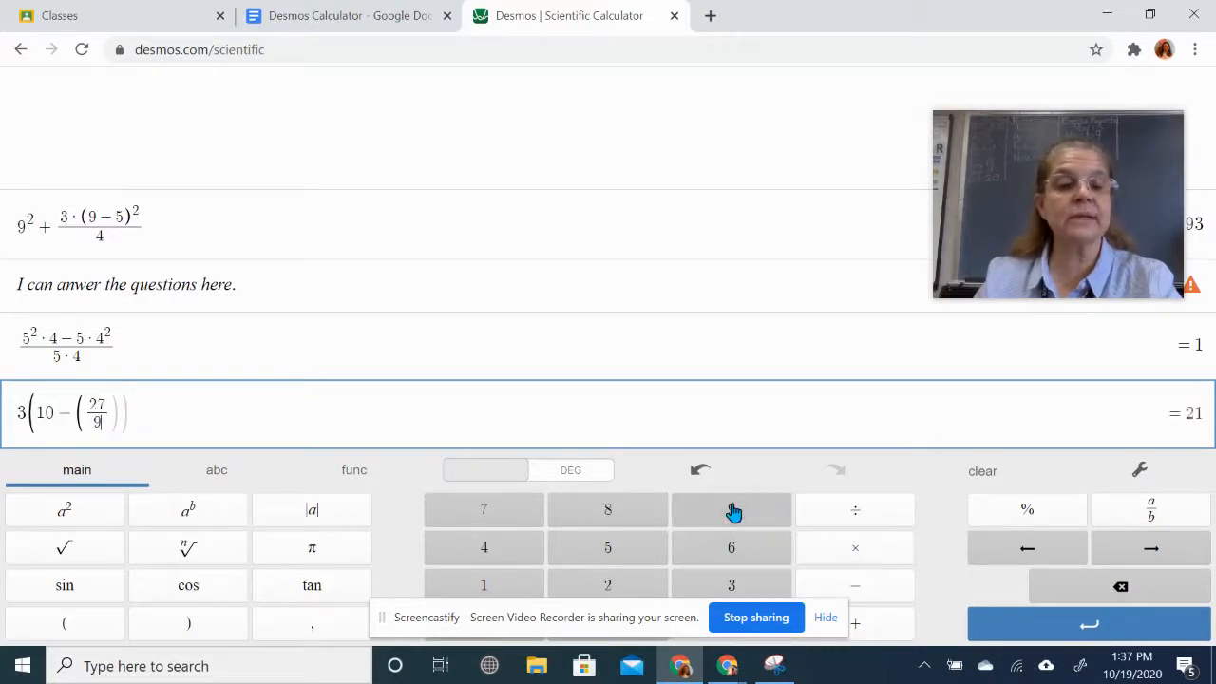
click(193, 630)
click(192, 630)
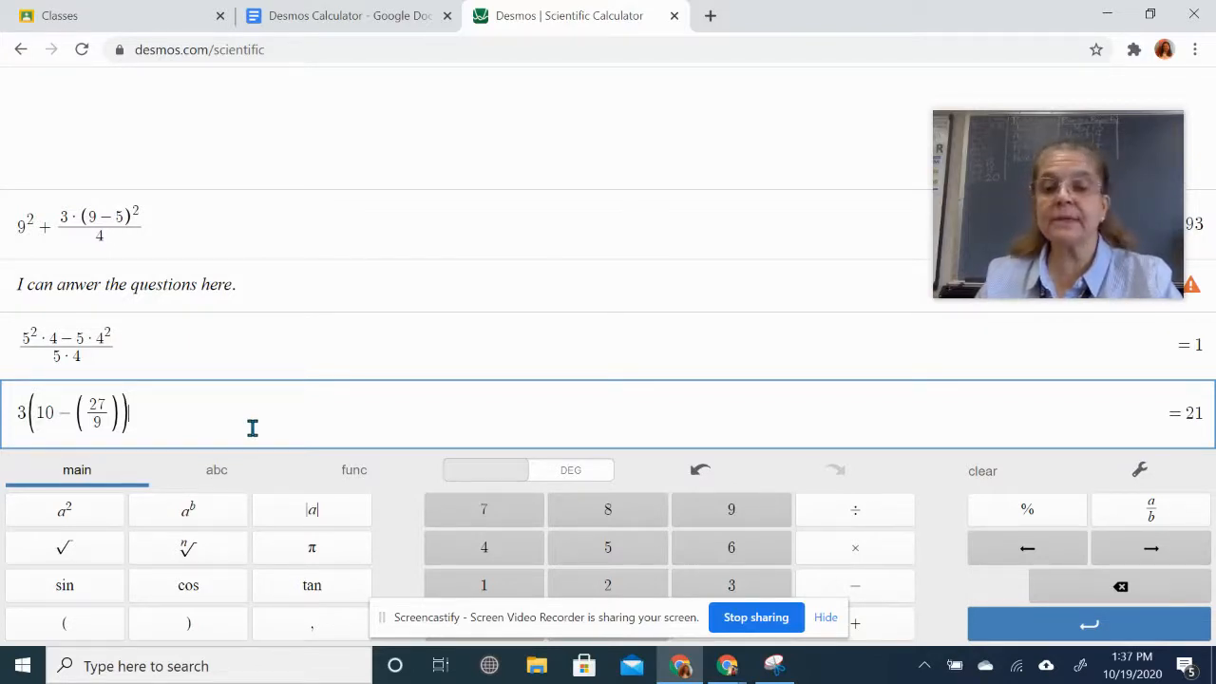
- Snip the 3(10−(27/9)) expression line and paste it below problem 5
click(776, 667)
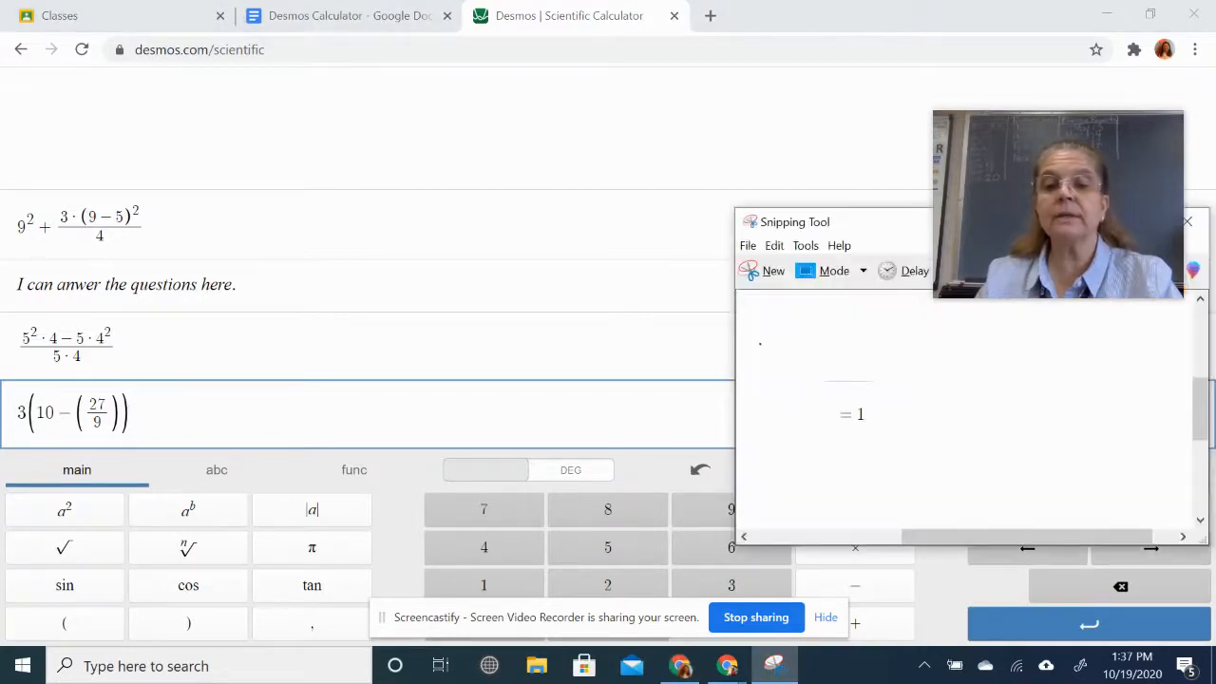
click(757, 268)
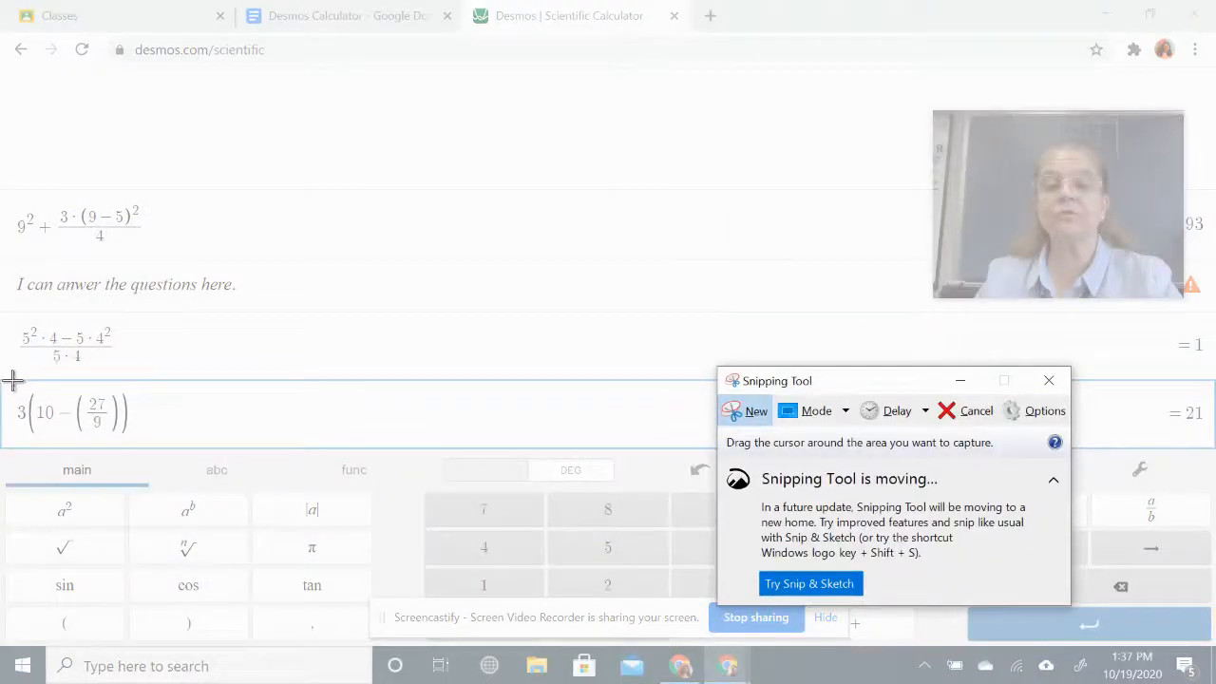
drag(9, 380, 145, 446)
click(372, 19)
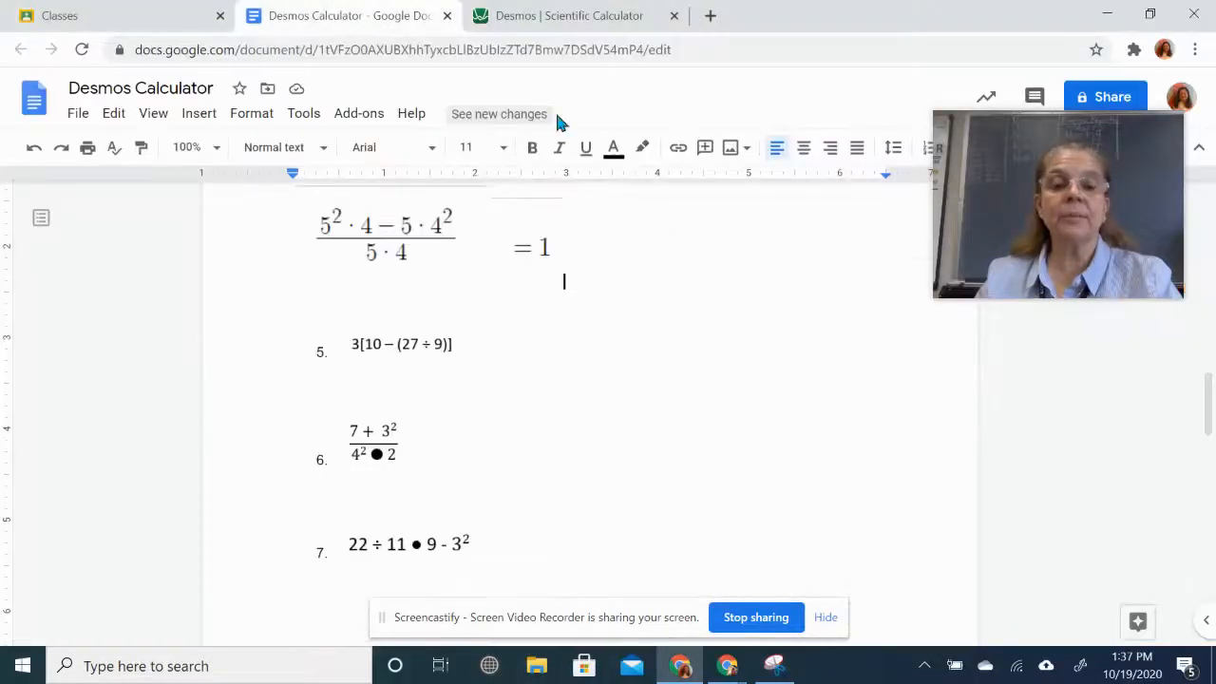
click(357, 383)
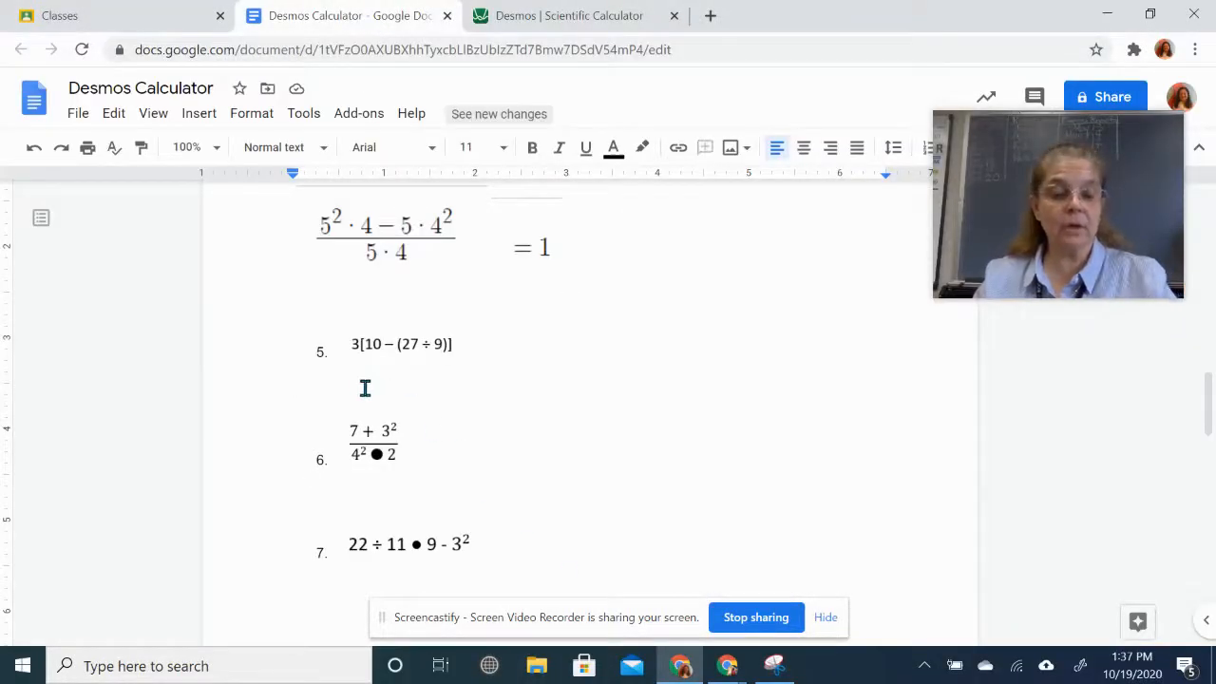
key(ctrl+v)
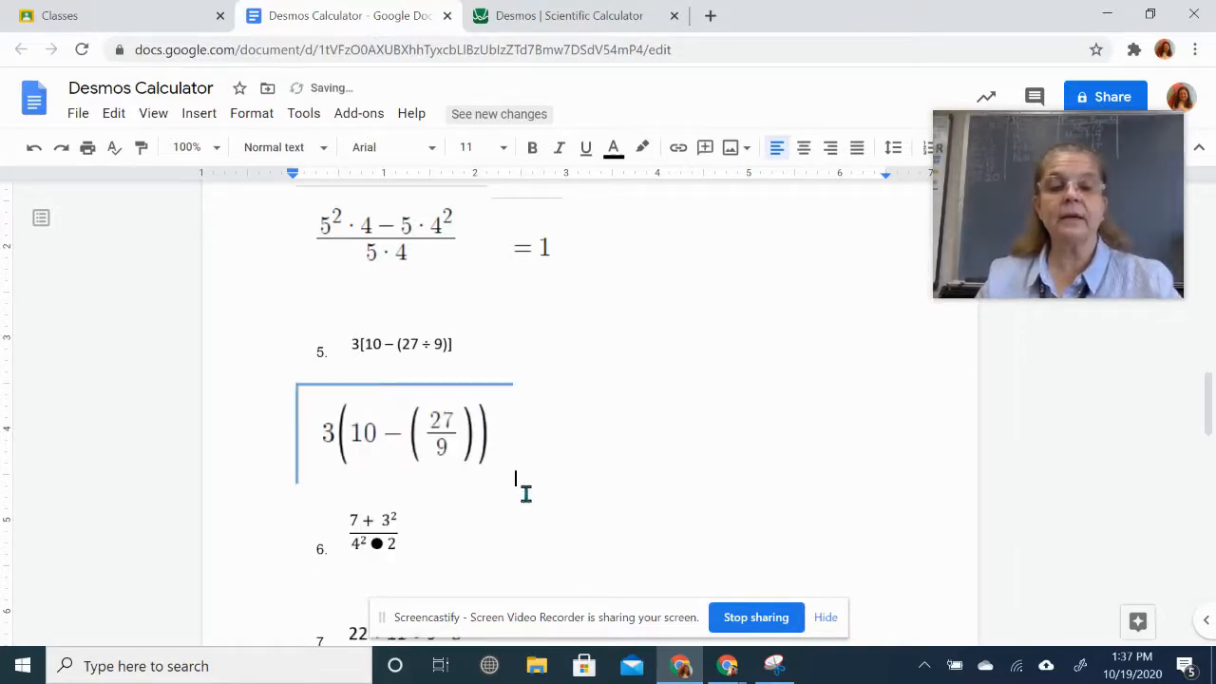
- Snip the = 21 result and paste it beside the expression
click(548, 20)
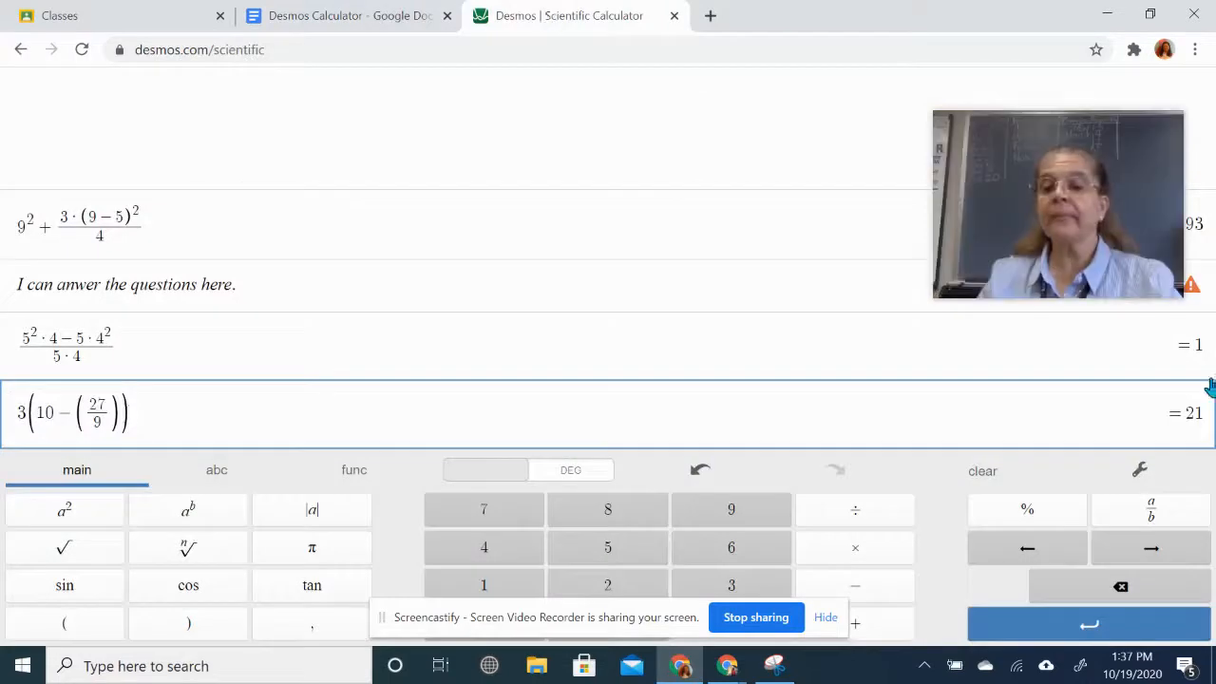
click(775, 665)
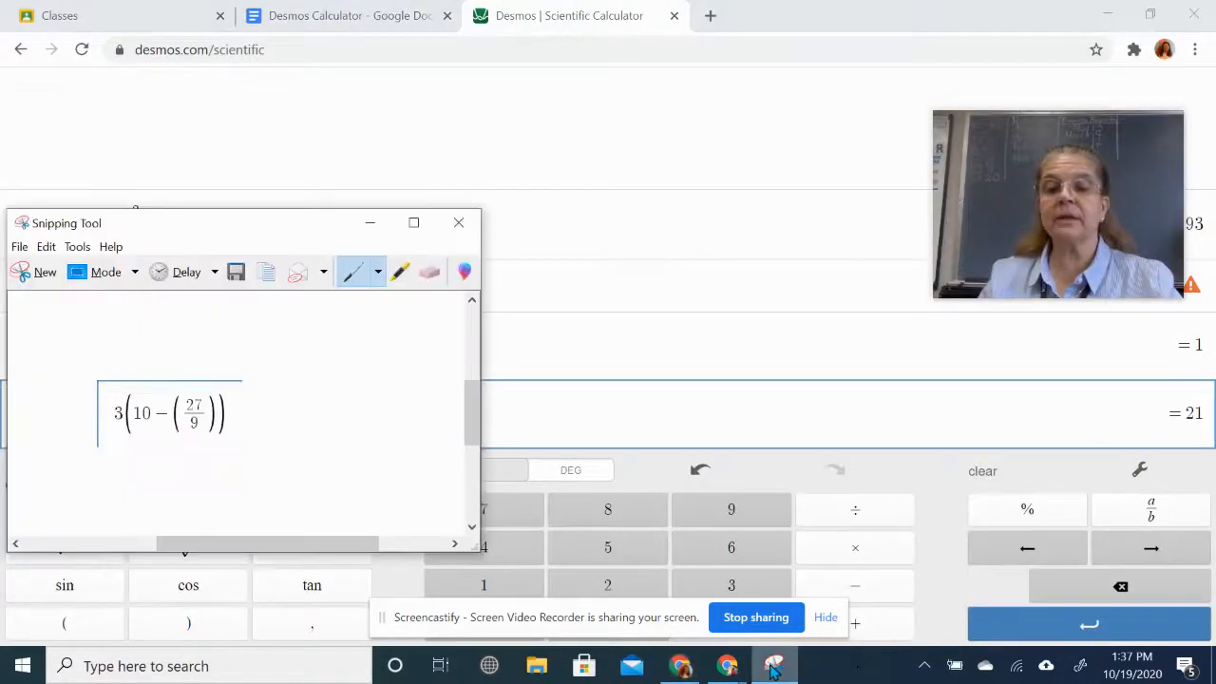
click(36, 273)
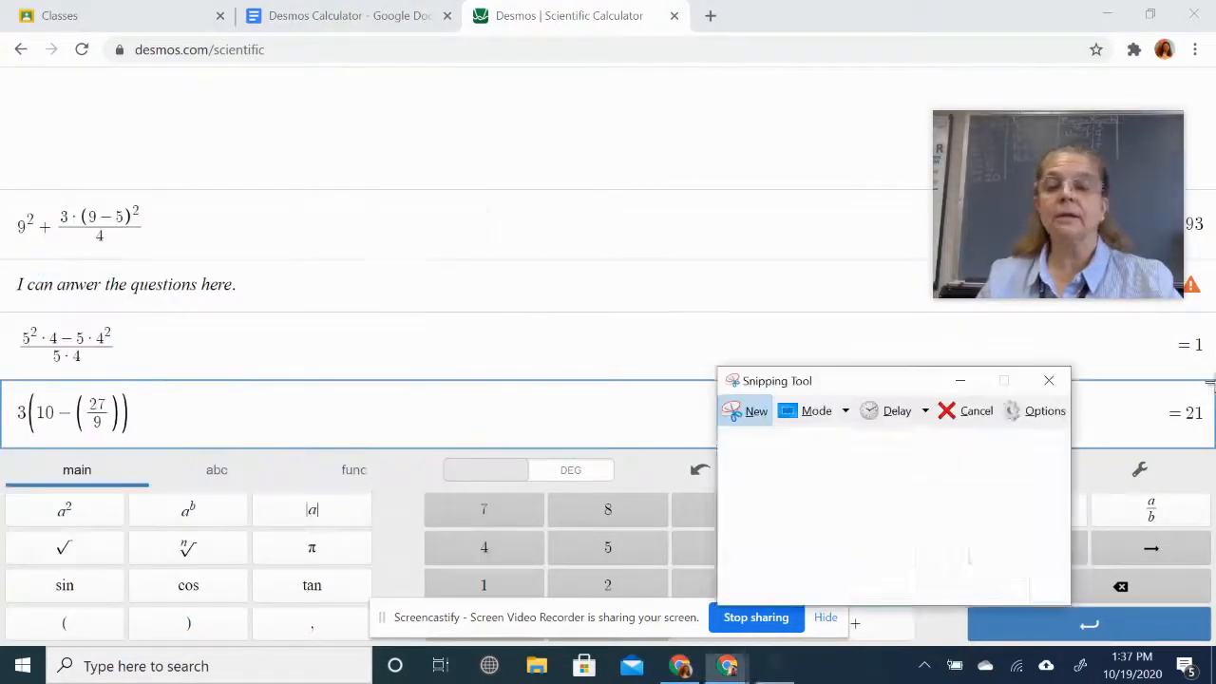
drag(1151, 377, 1213, 448)
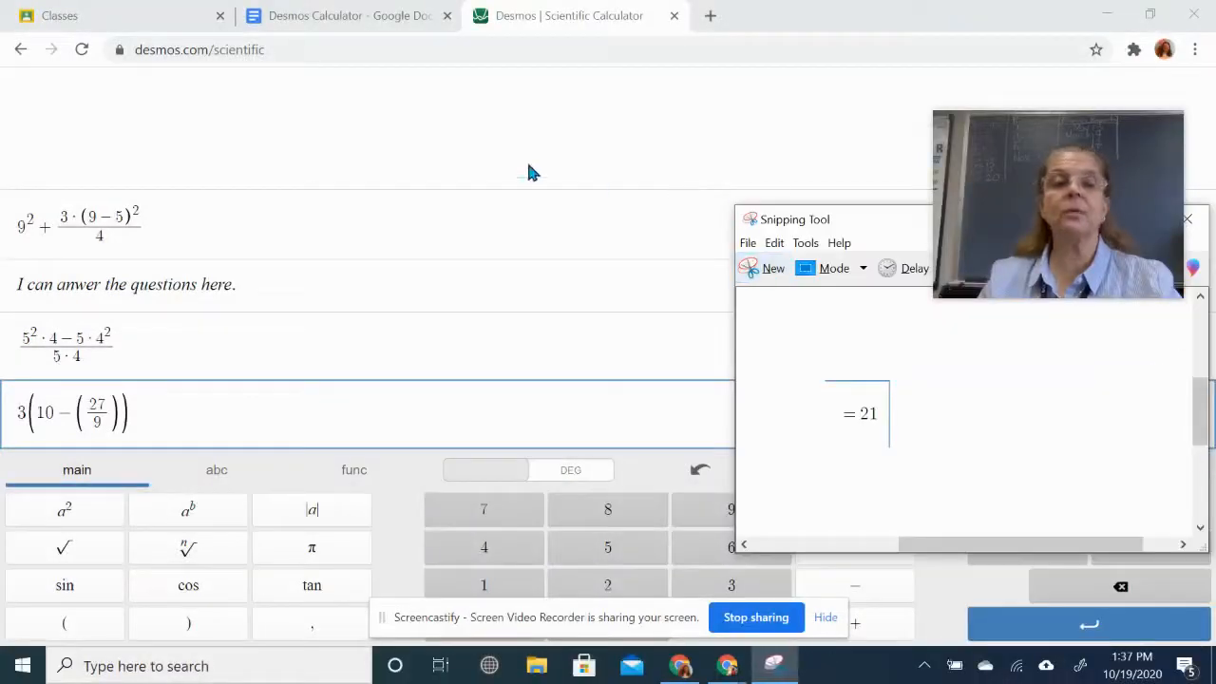
click(353, 18)
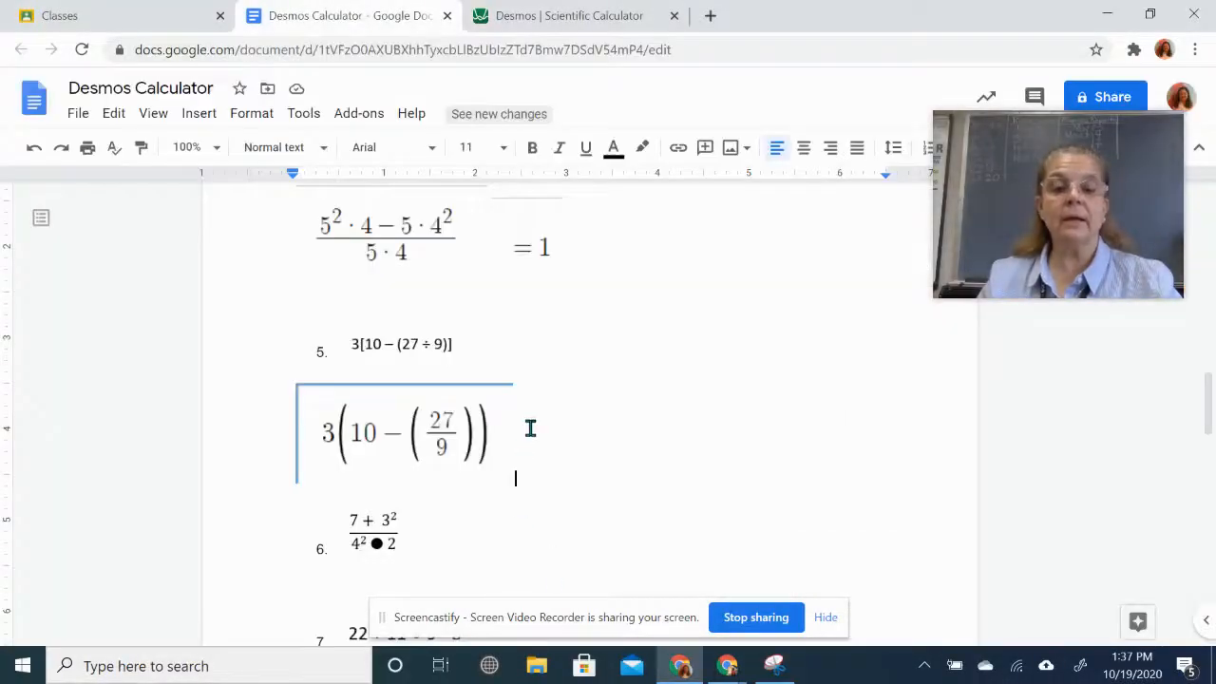
key(ctrl+v)
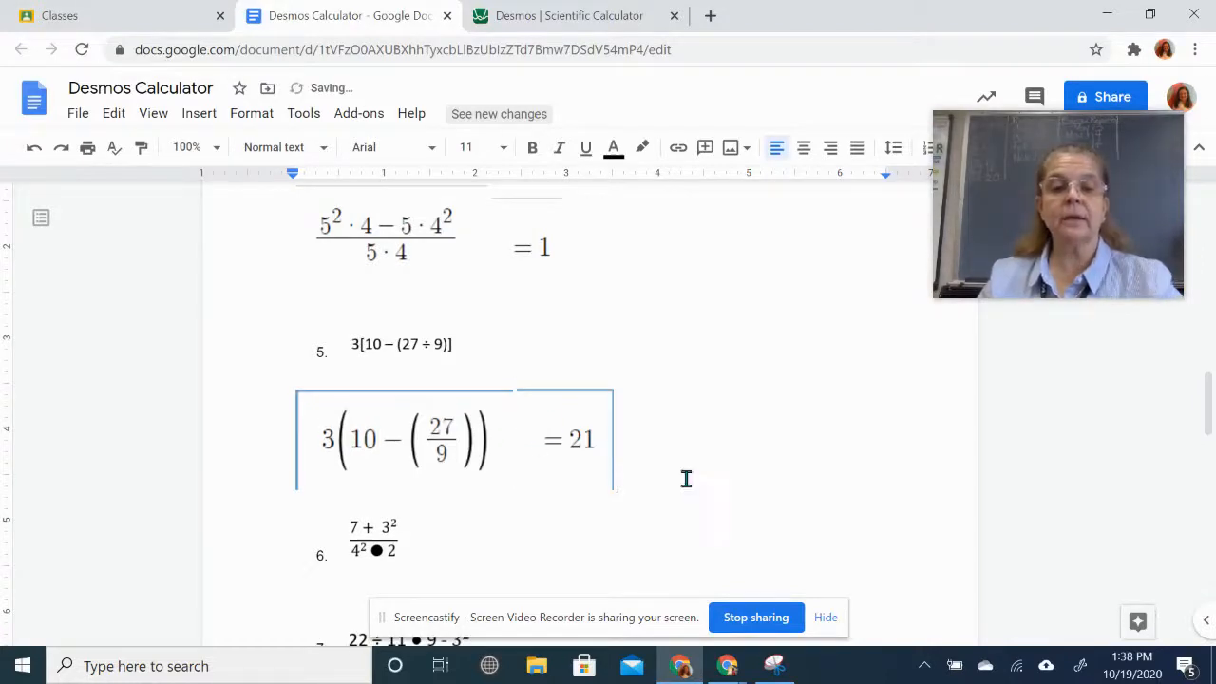
scroll(776, 492, down, 1)
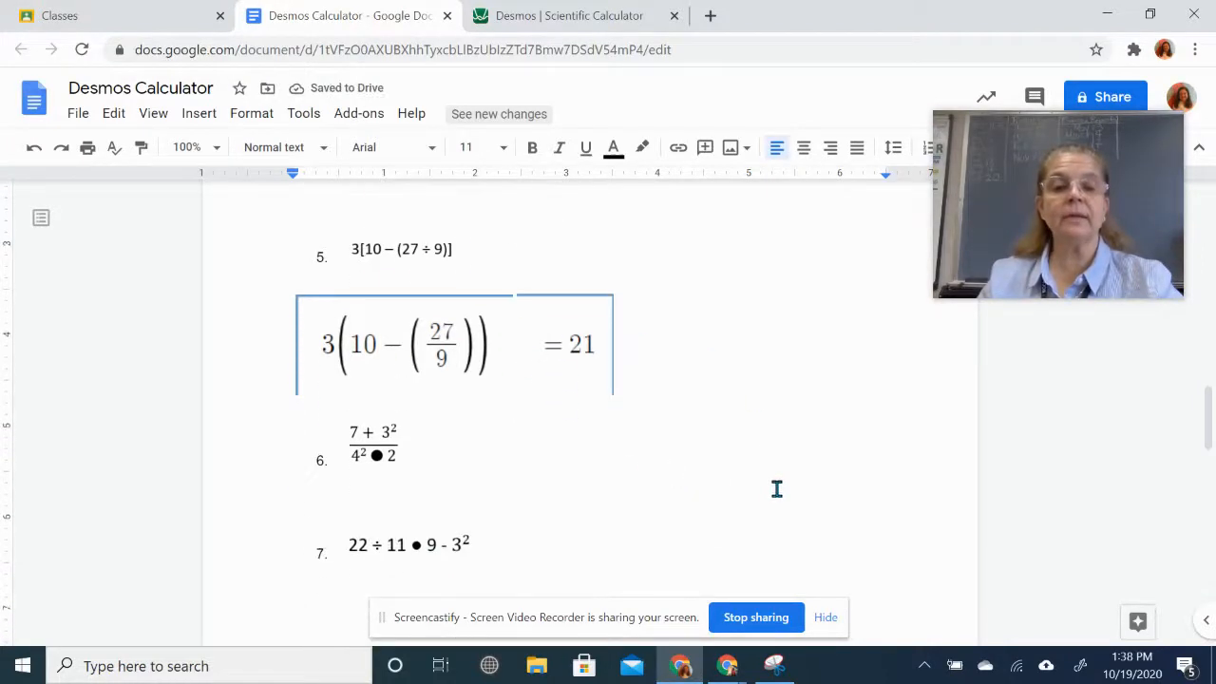
scroll(776, 491, up, 3)
scroll(776, 488, up, 10)
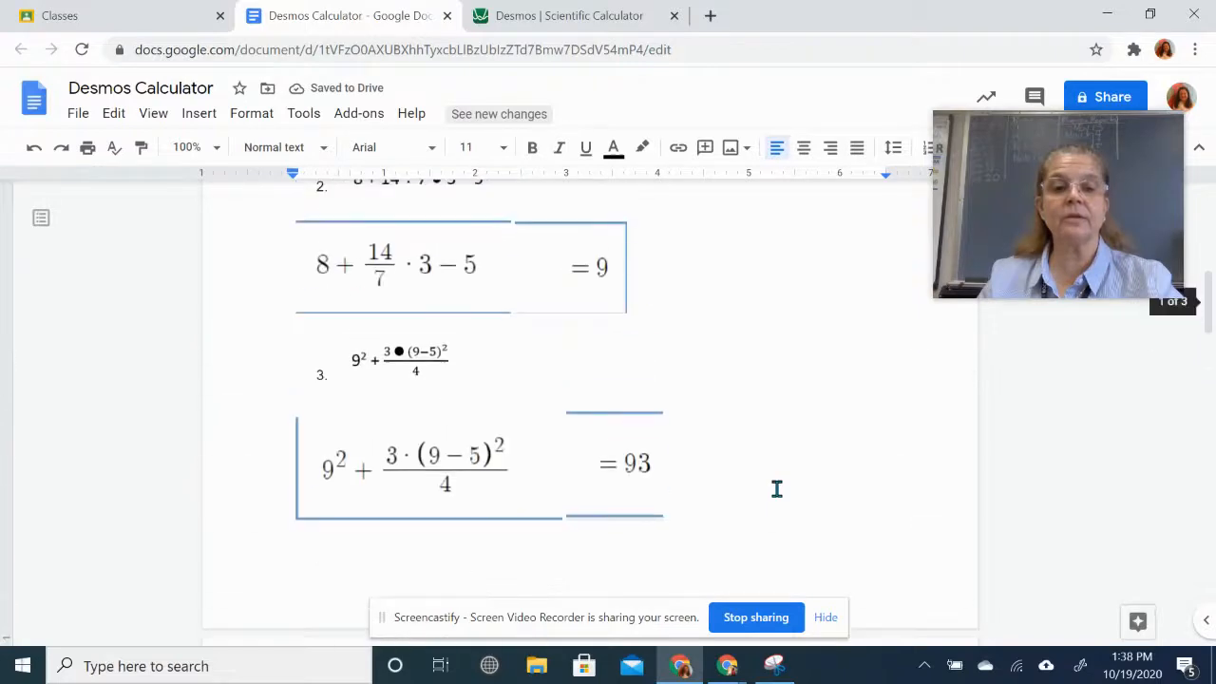
scroll(776, 488, down, 5)
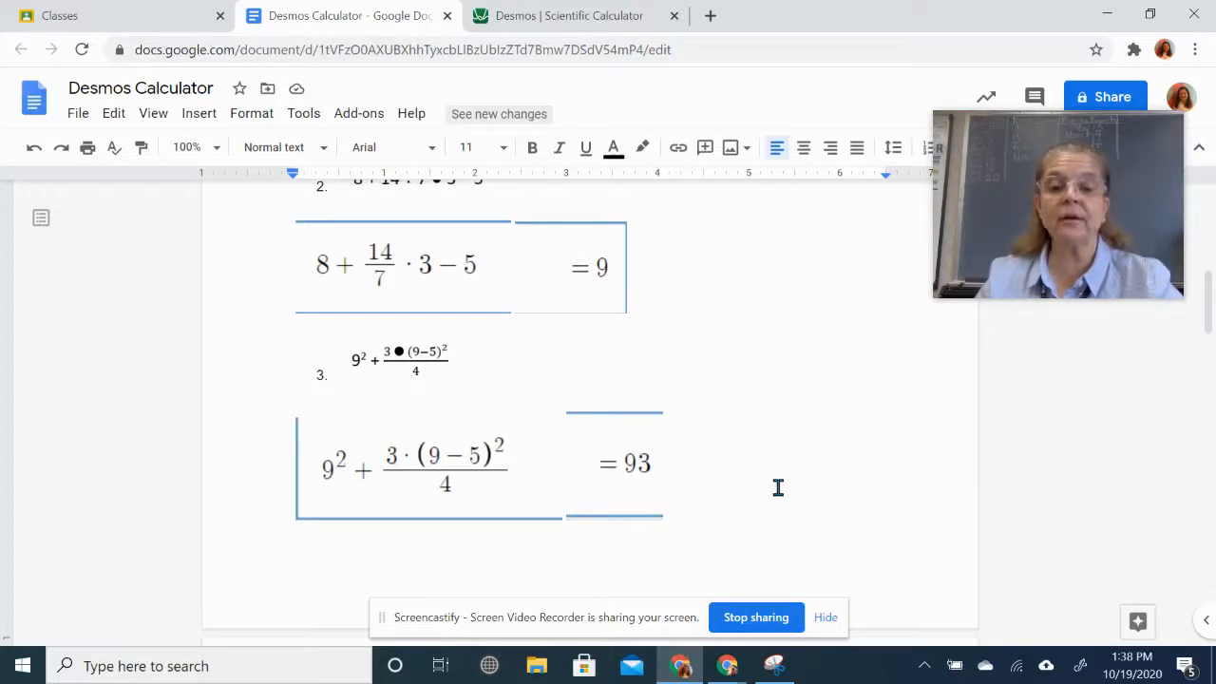
scroll(777, 487, down, 8)
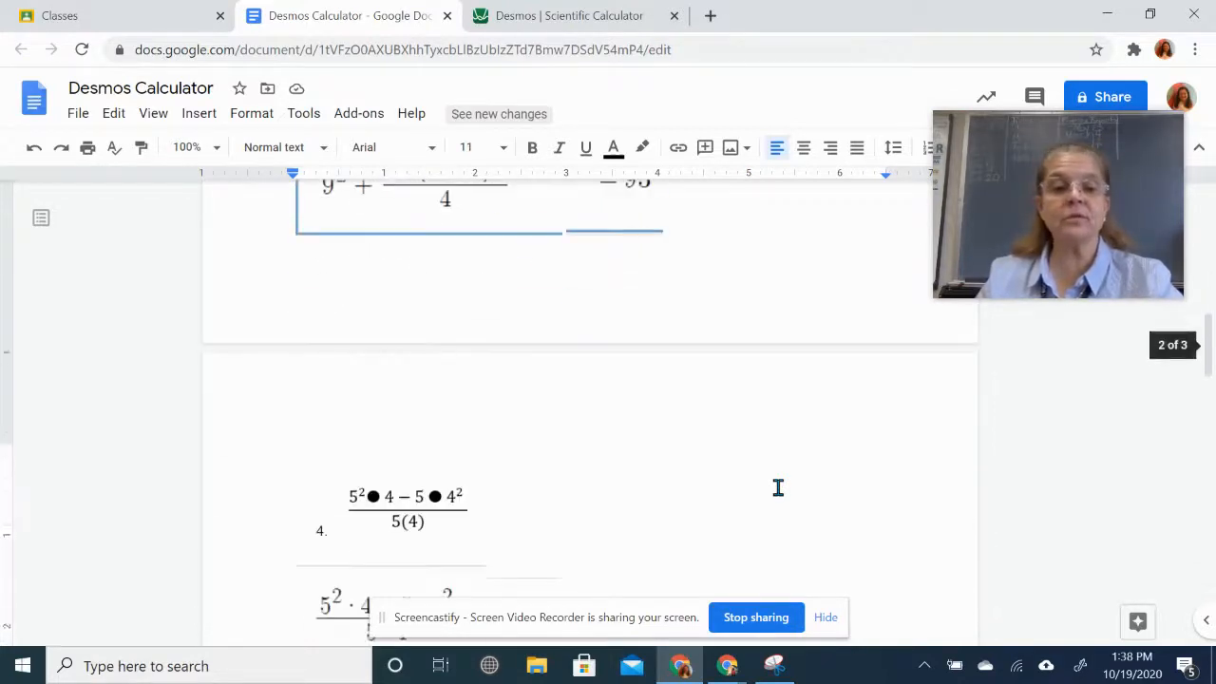
scroll(777, 487, down, 2)
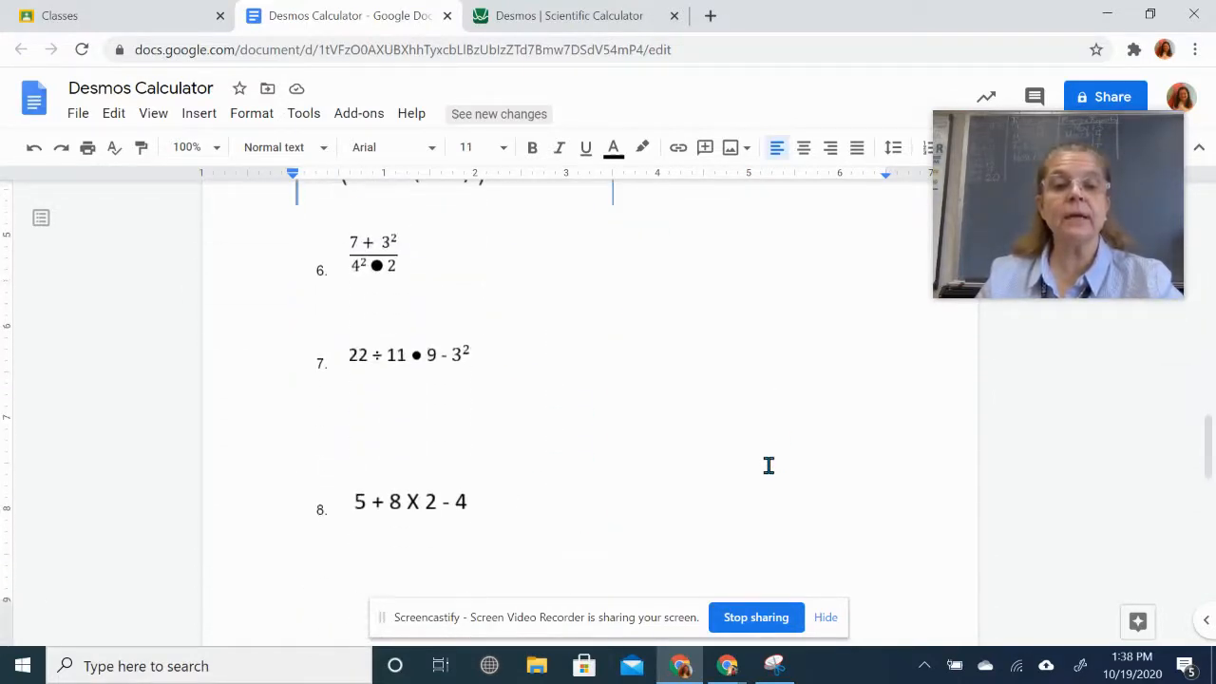
scroll(768, 464, up, 1)
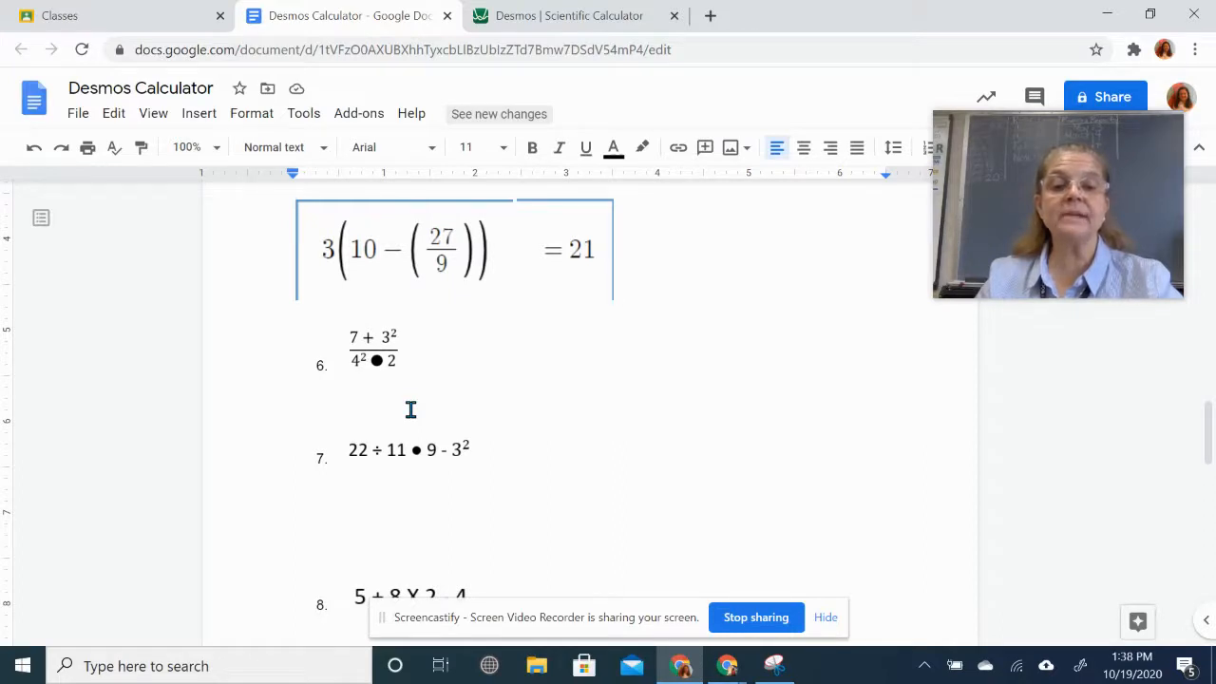
- Start a new expression line with a fraction whose numerator is 7 + 3²
click(602, 16)
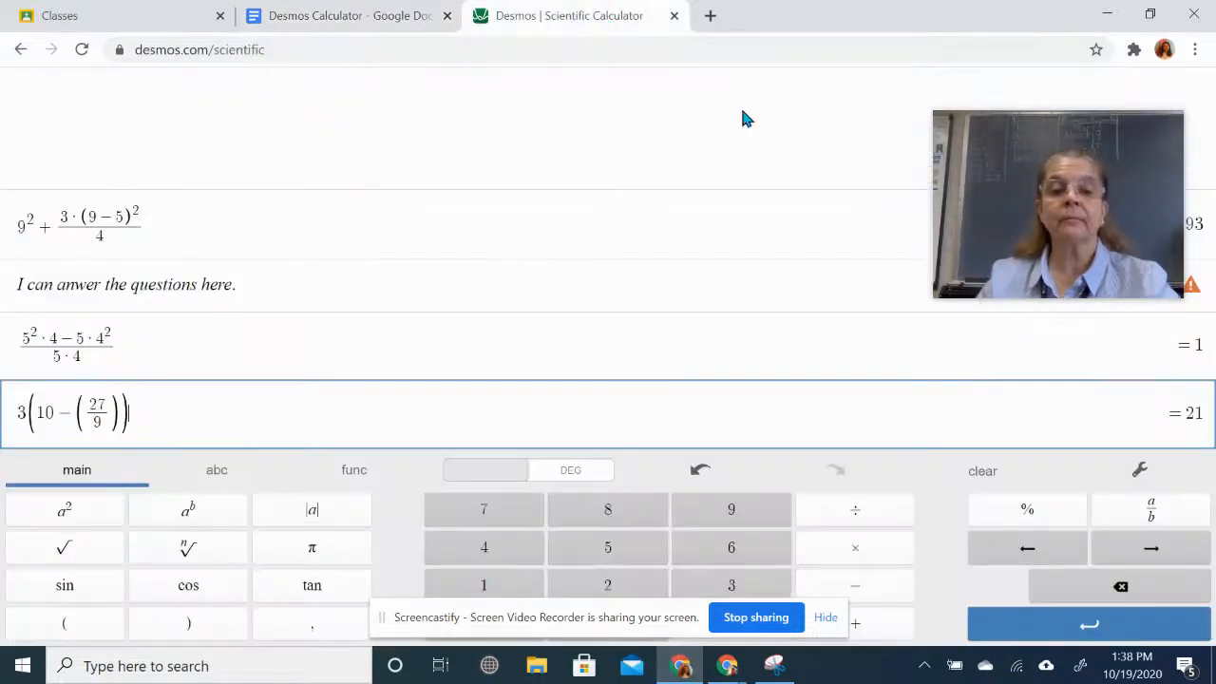
click(1097, 622)
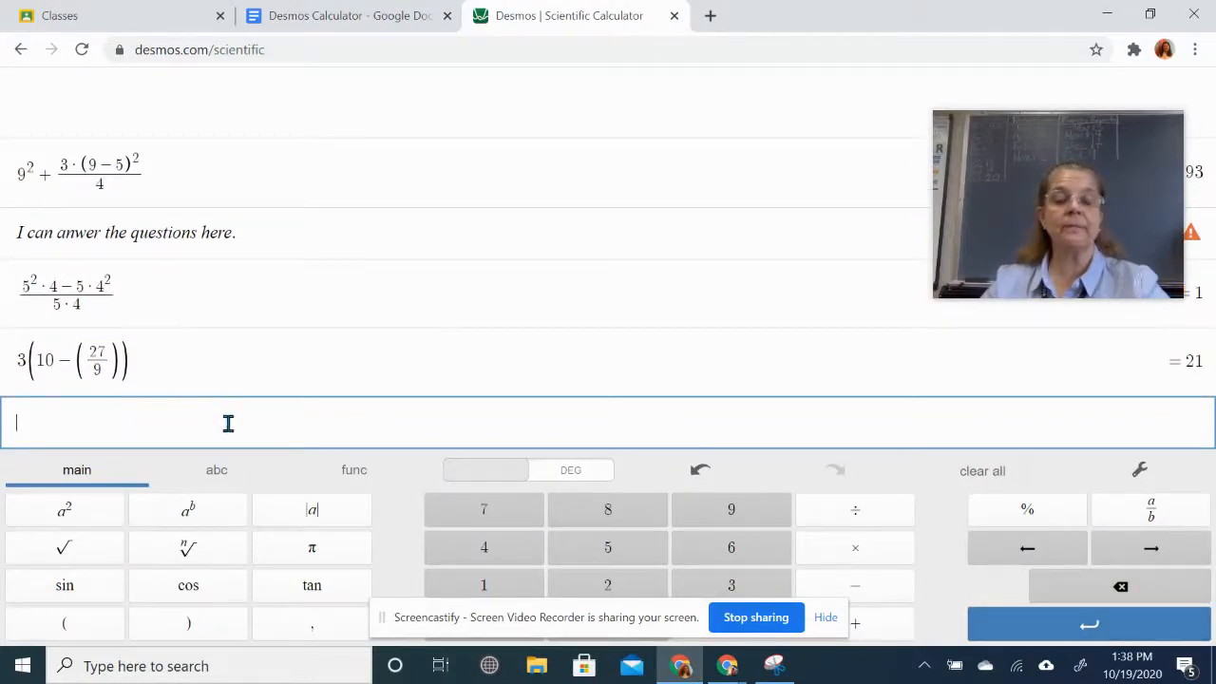
click(1151, 513)
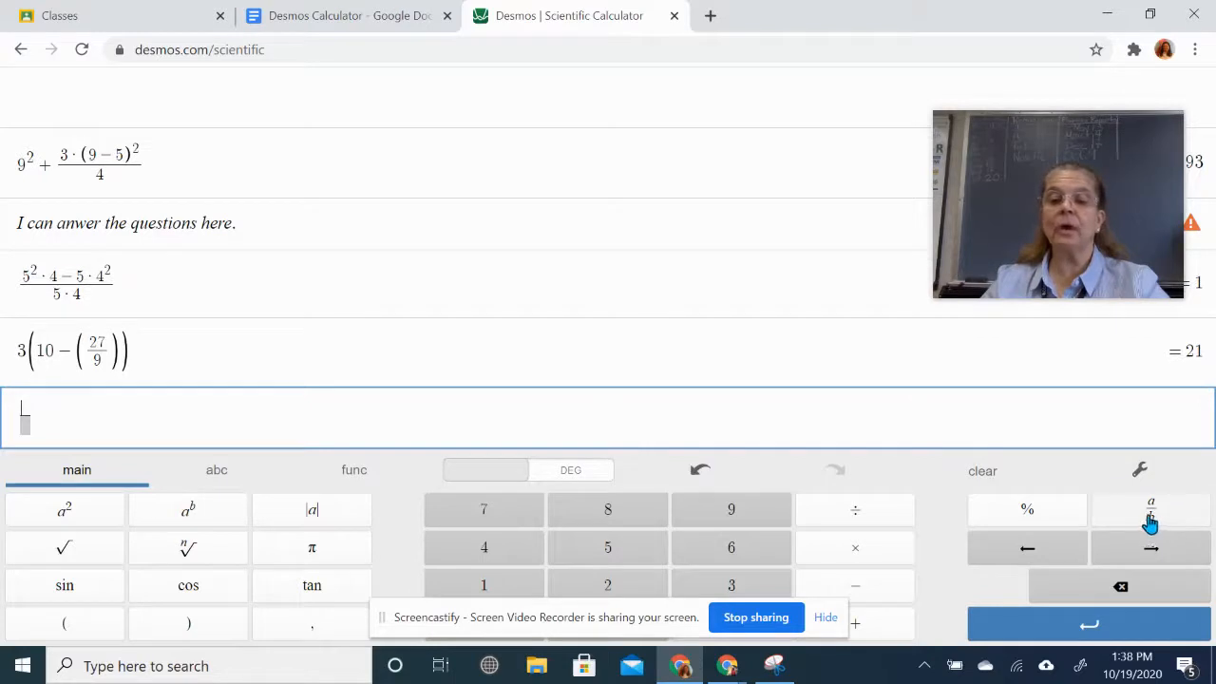
click(483, 513)
click(854, 623)
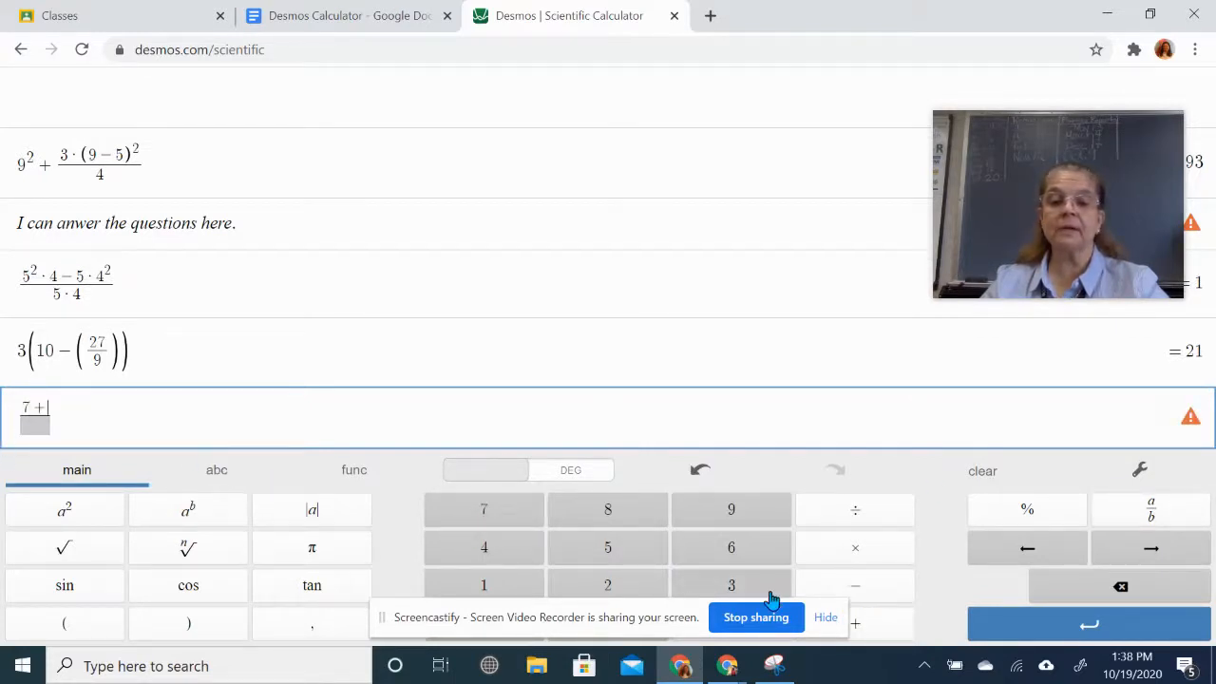
click(733, 585)
click(83, 513)
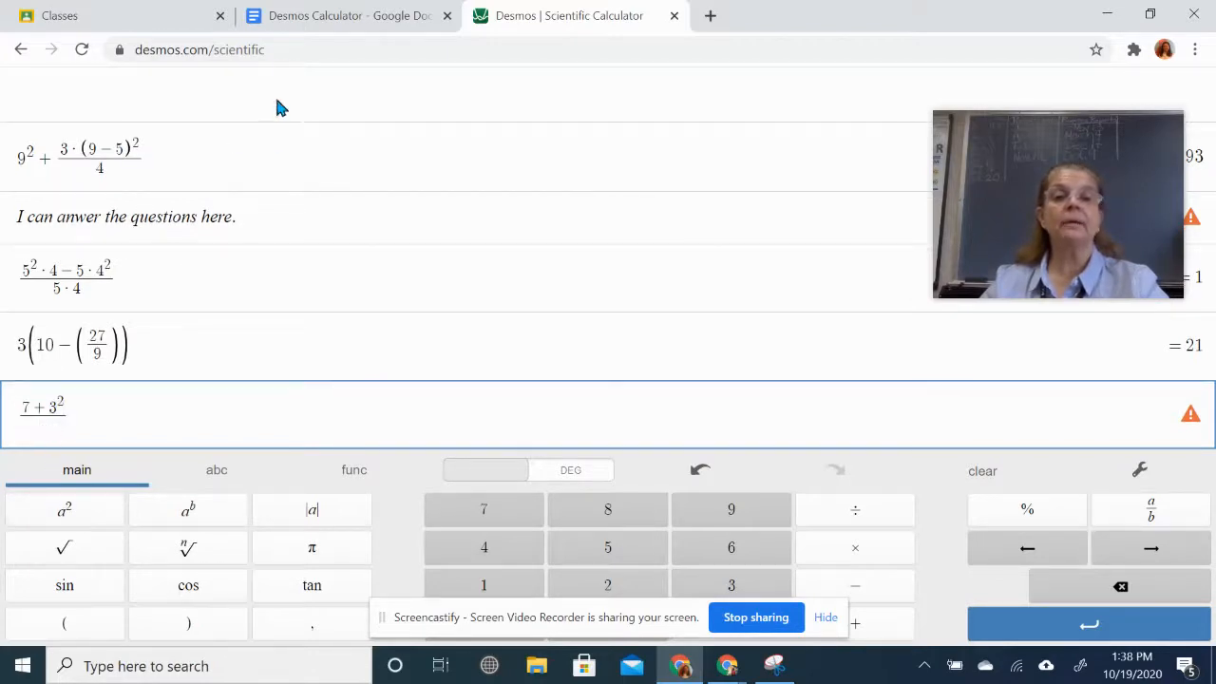
- Fill the fraction's denominator with 4² · 2, giving 0.5
click(340, 15)
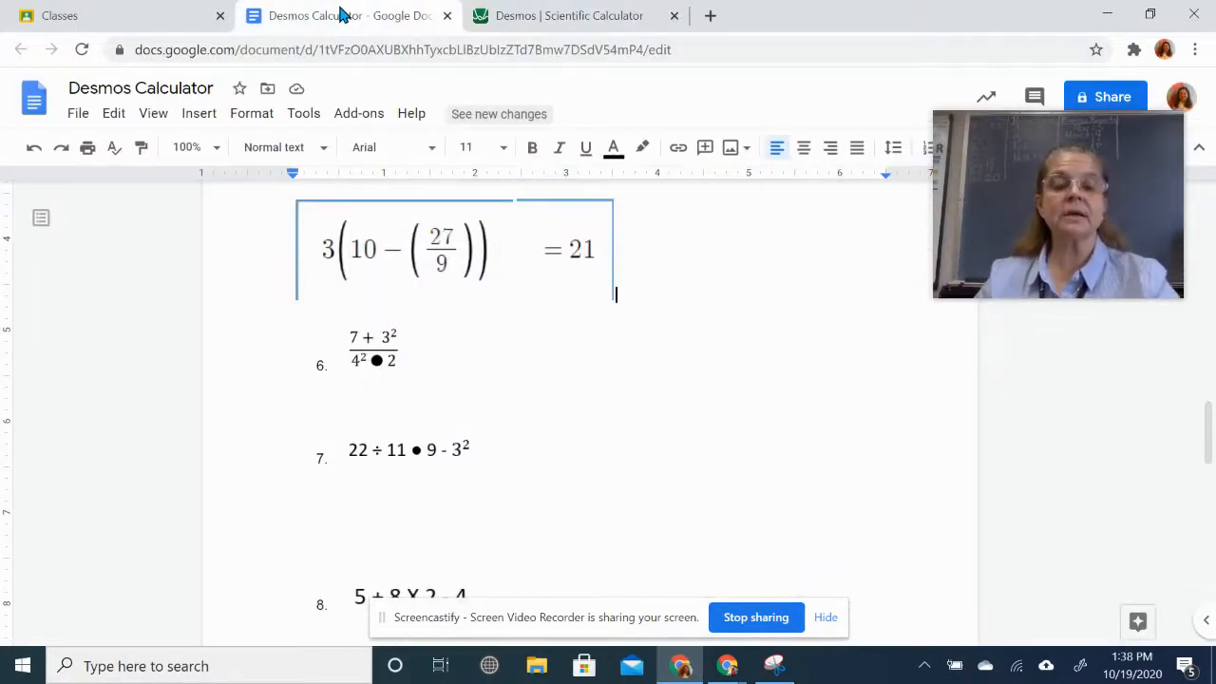
click(590, 18)
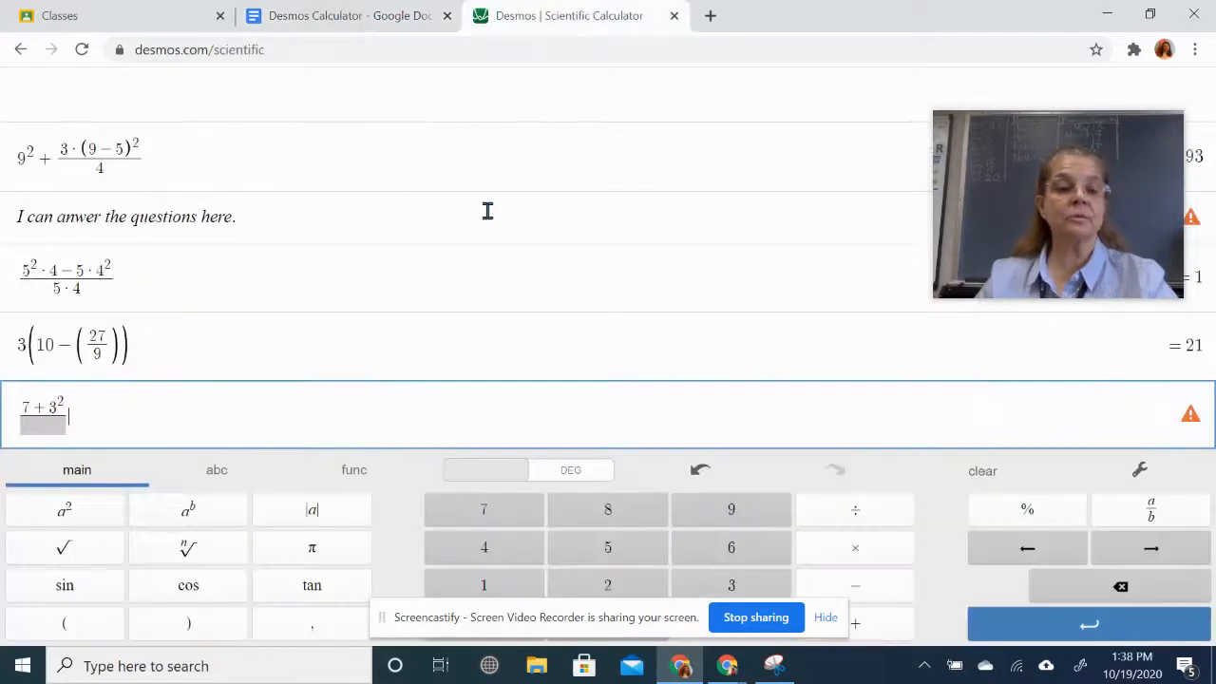
click(36, 427)
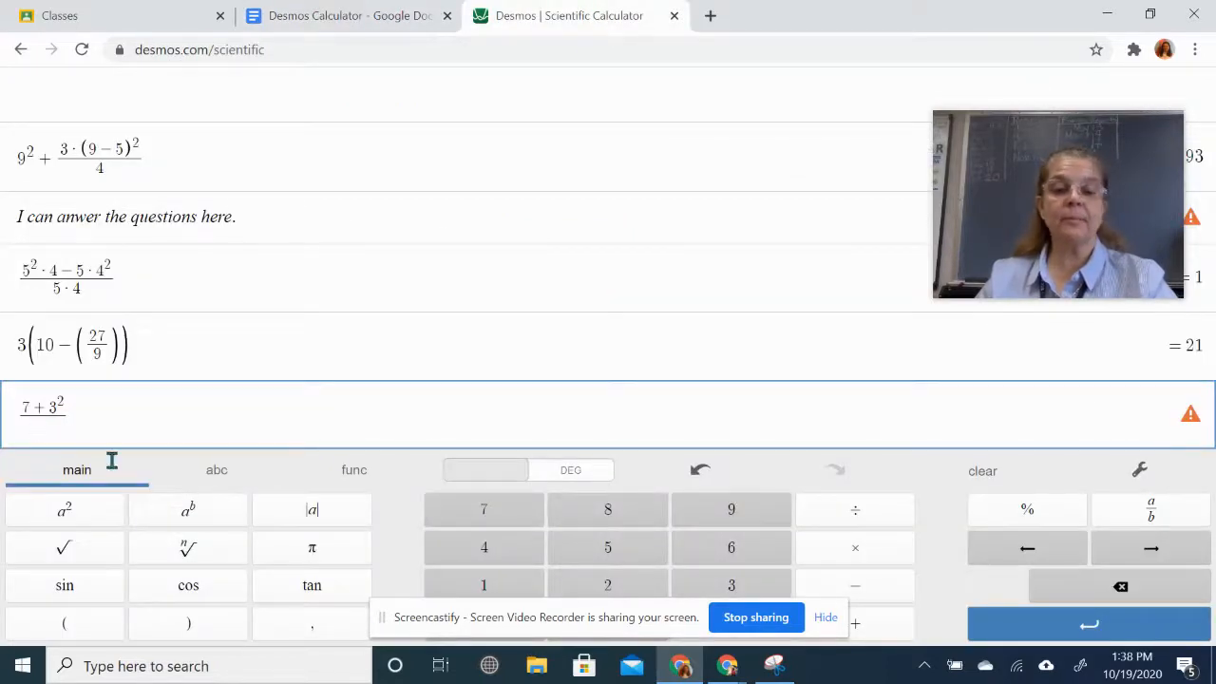
click(478, 551)
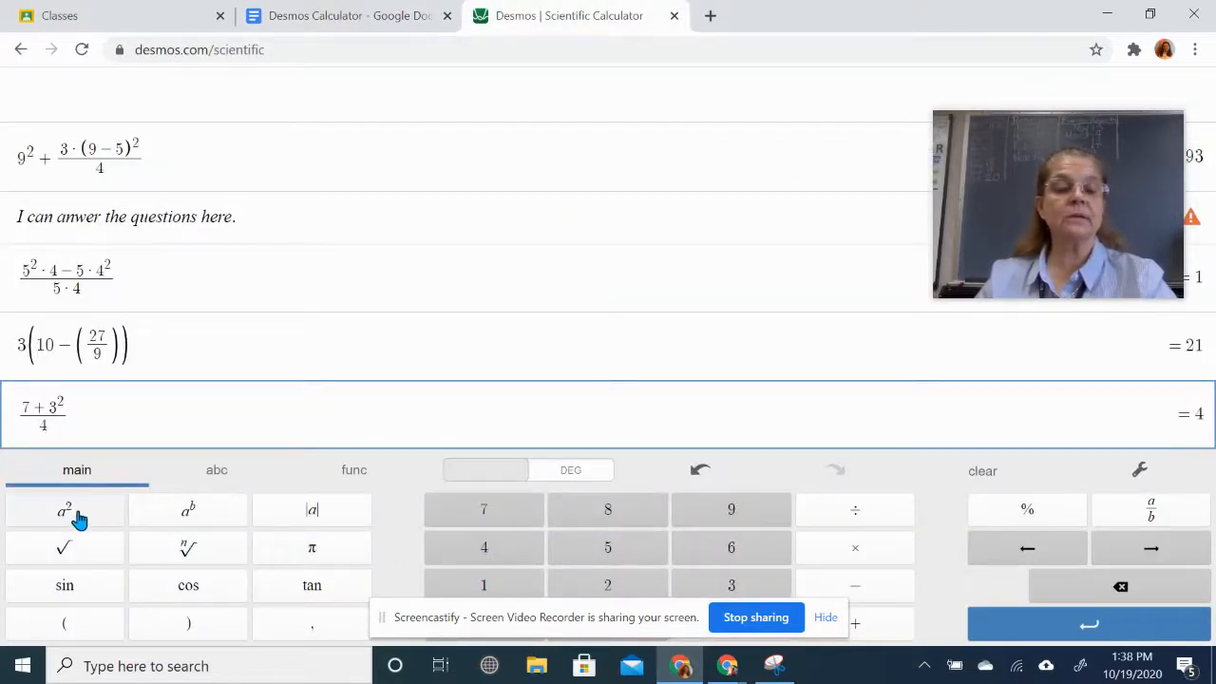
click(78, 517)
click(862, 547)
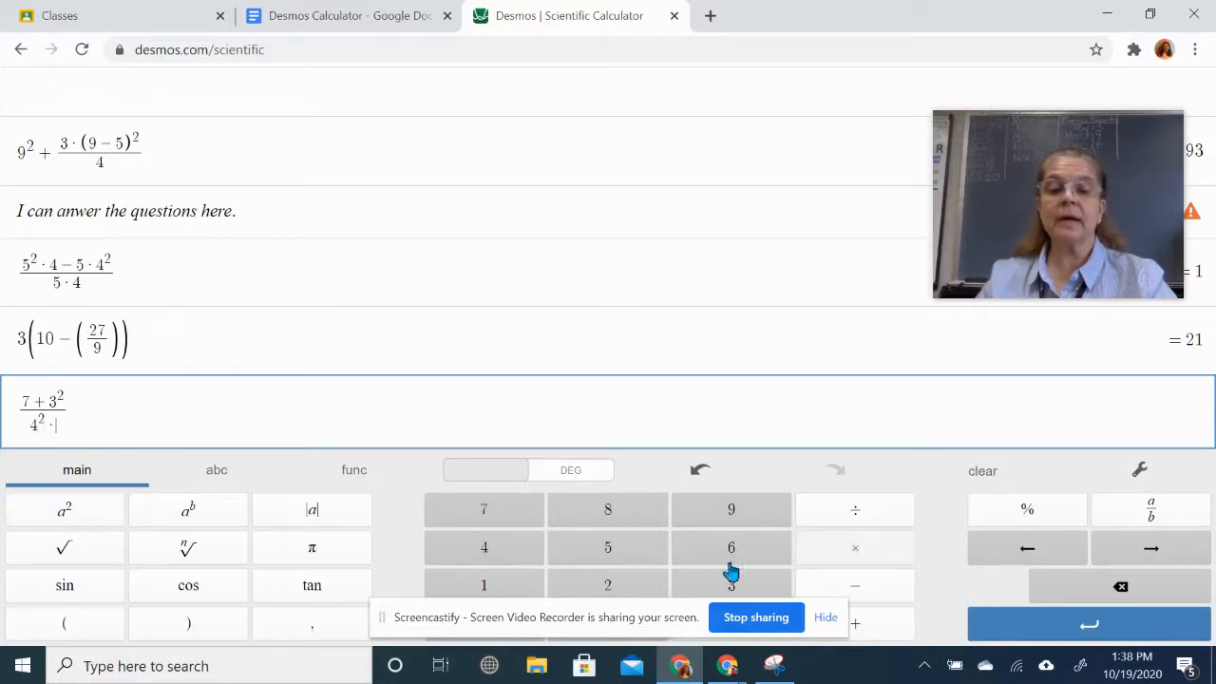
click(588, 589)
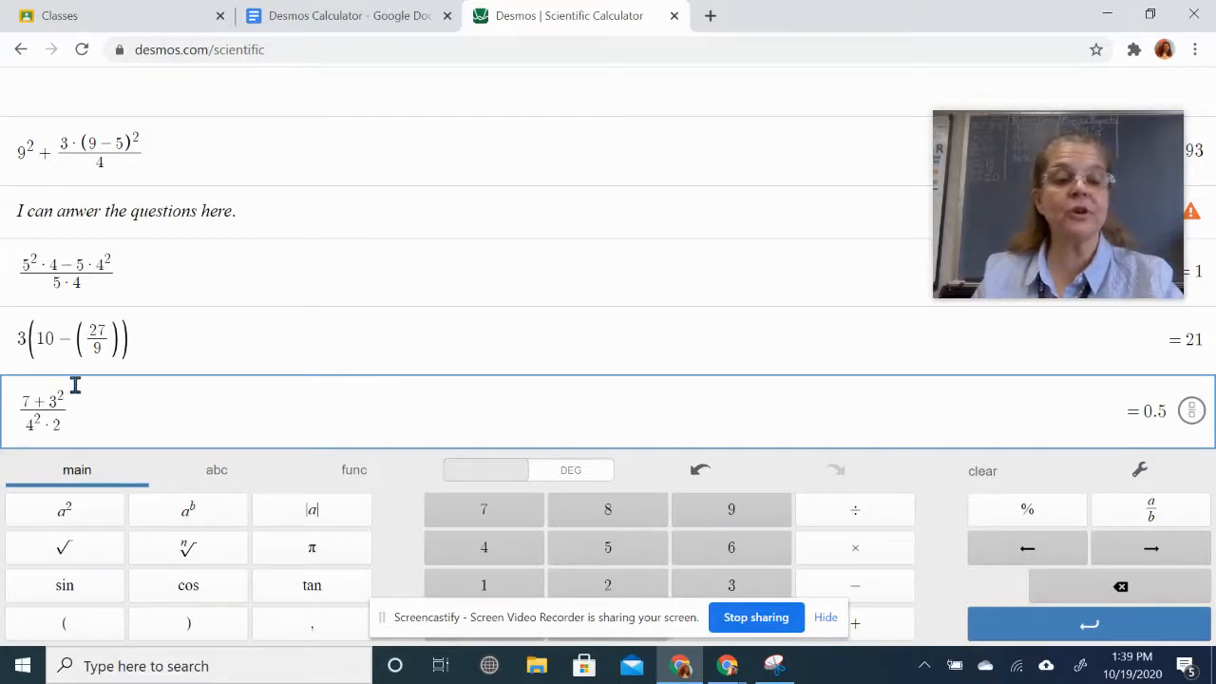
click(772, 667)
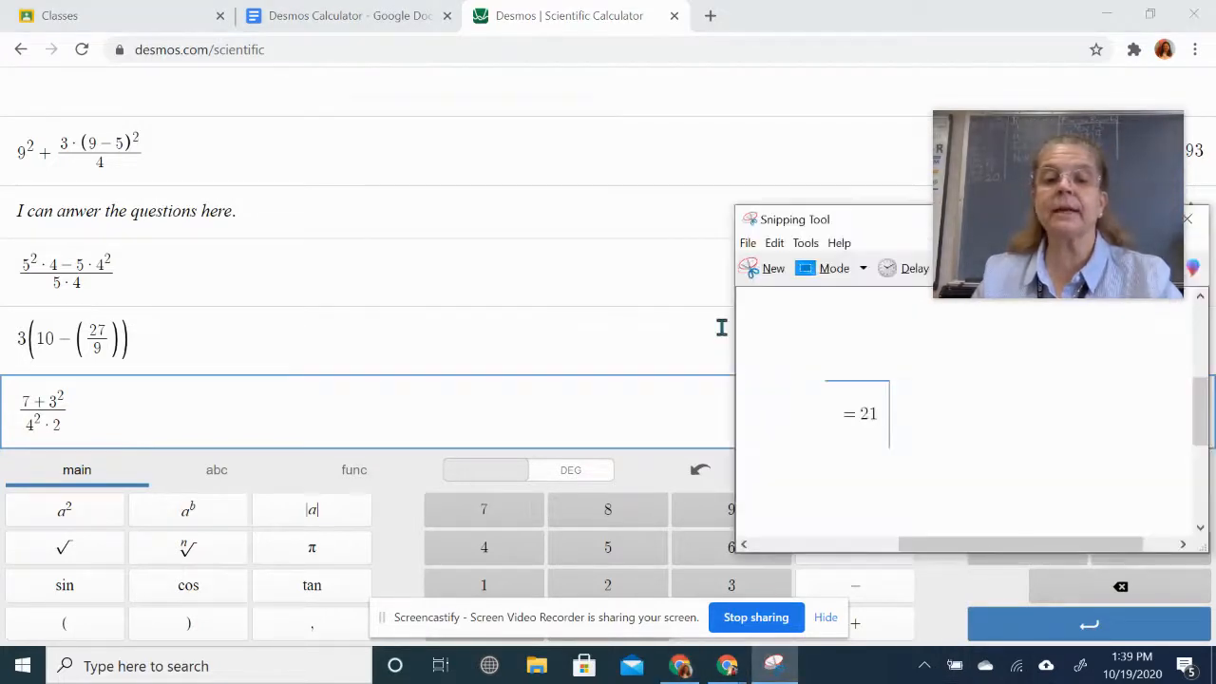
- Snip the (7 + 3²)/(4²·2) expression and paste it on the line below problem 6
click(751, 270)
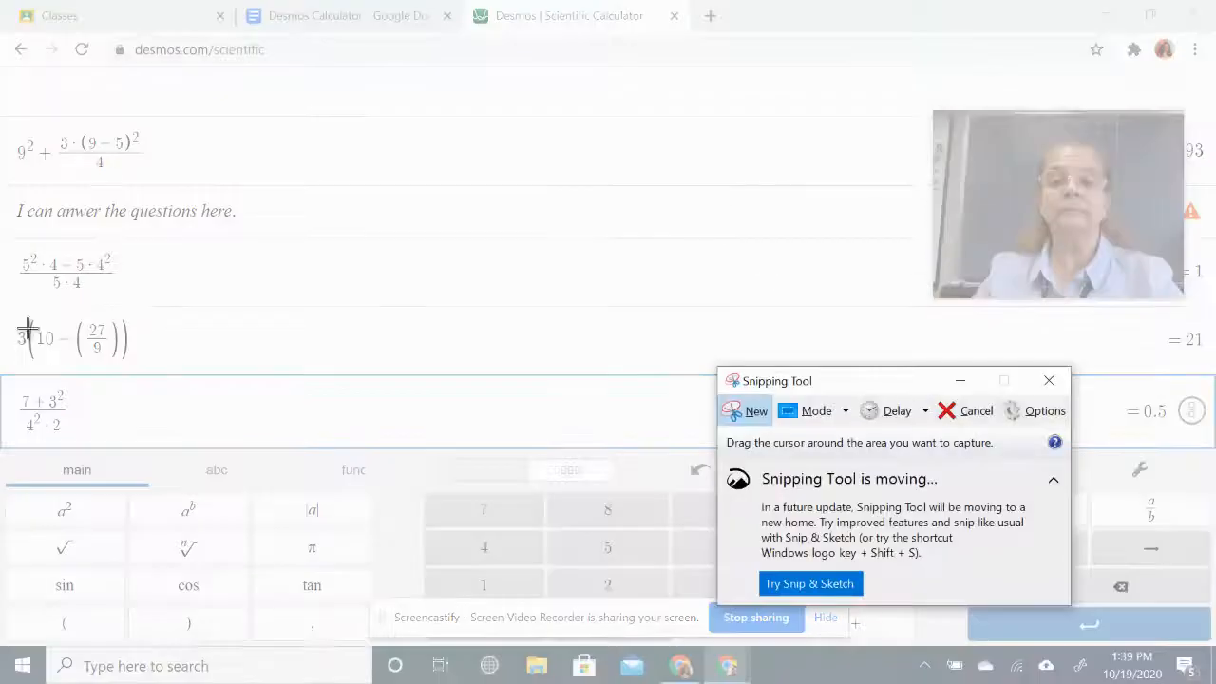
drag(1, 369, 89, 443)
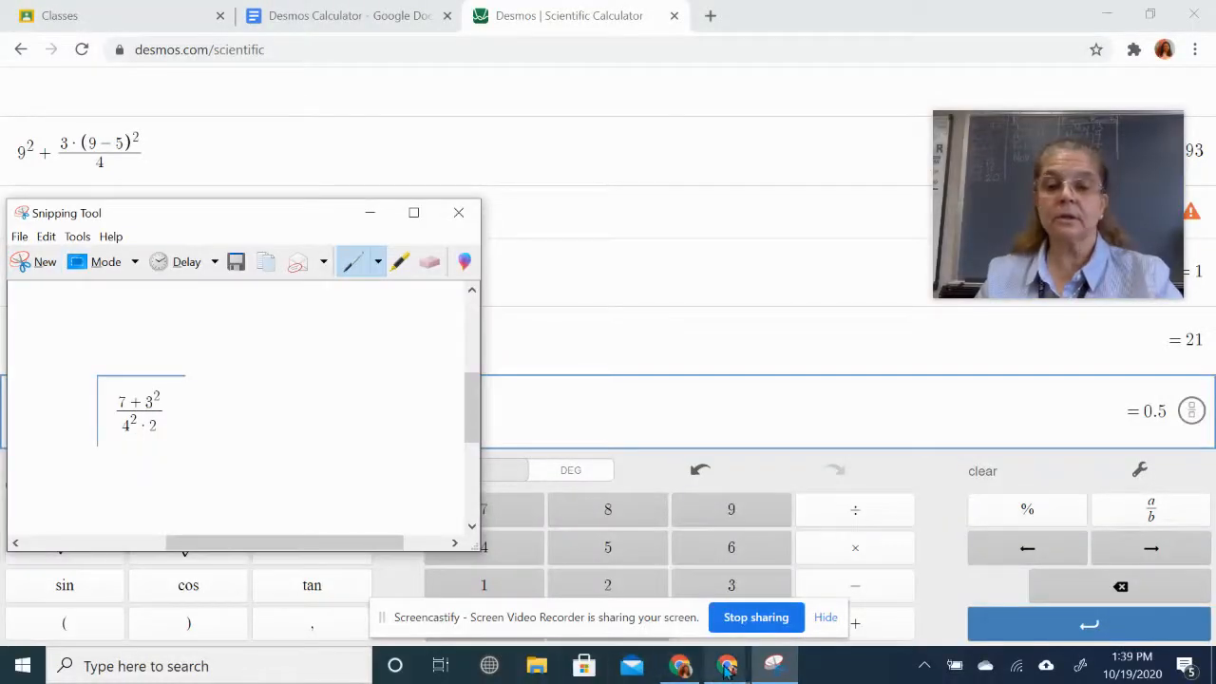
click(380, 15)
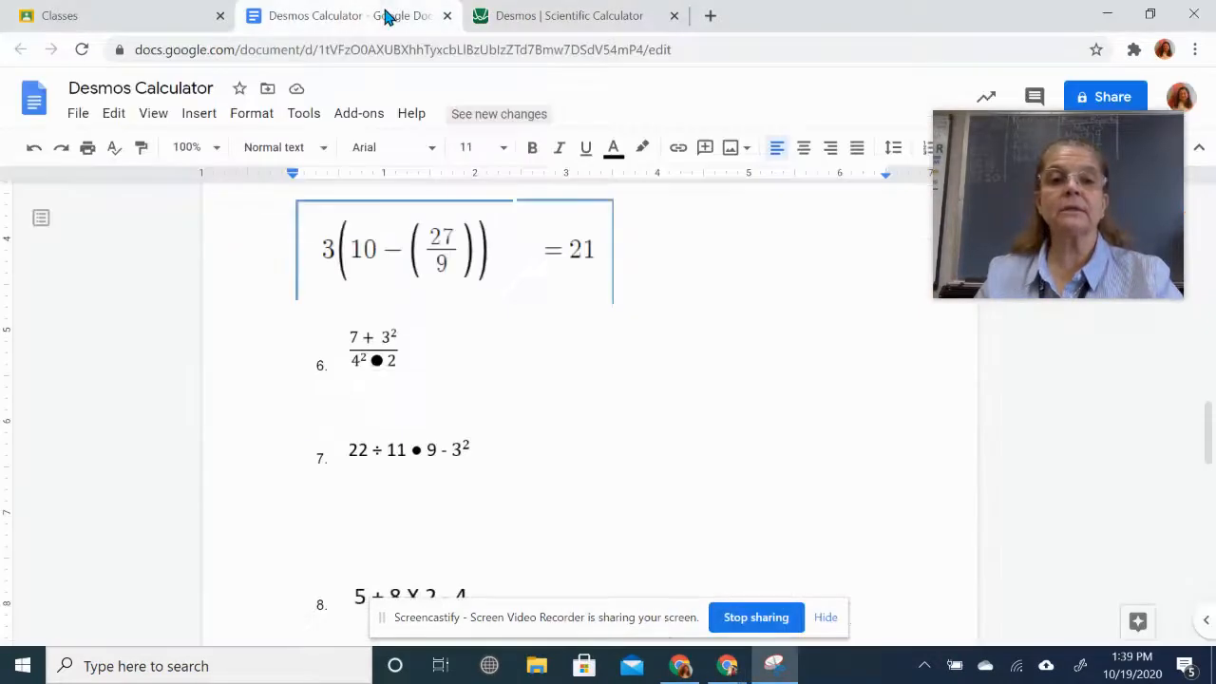
click(353, 399)
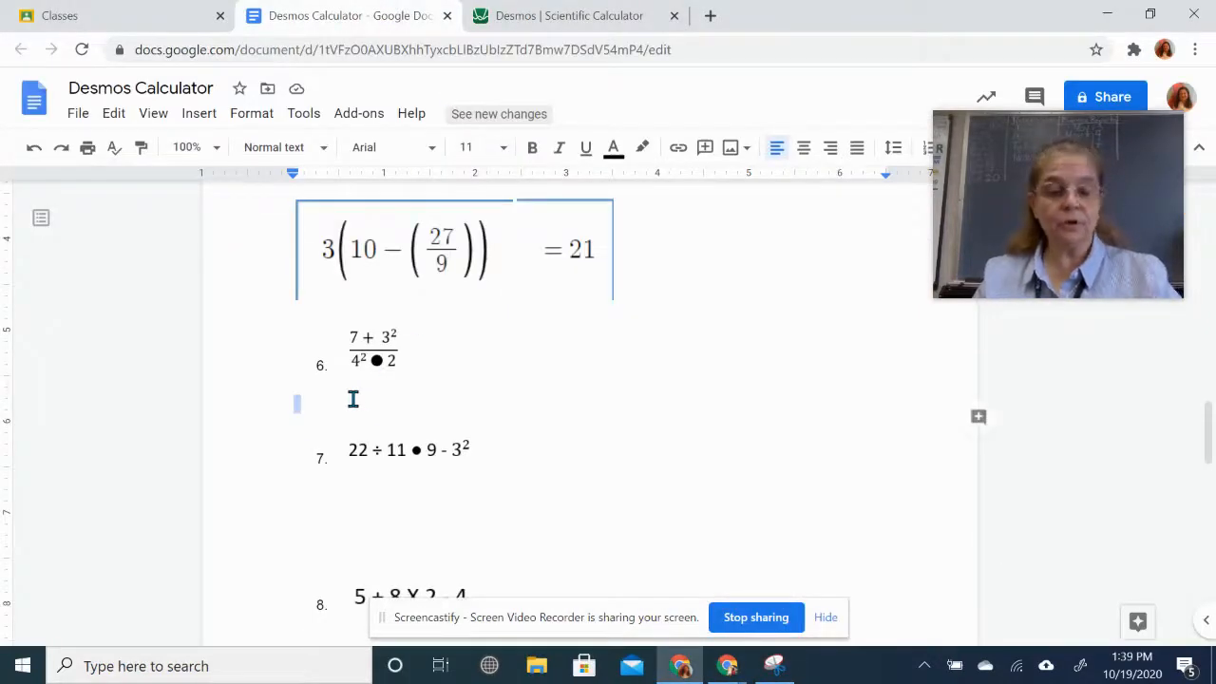
key(ctrl+v)
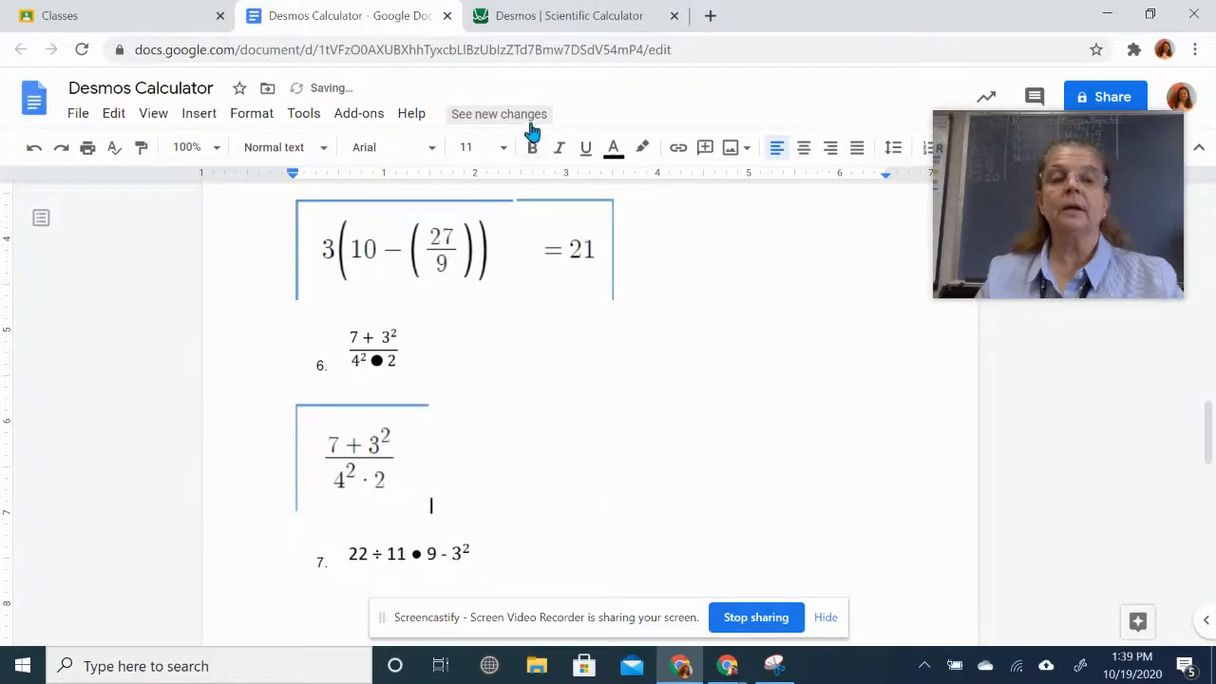
click(597, 16)
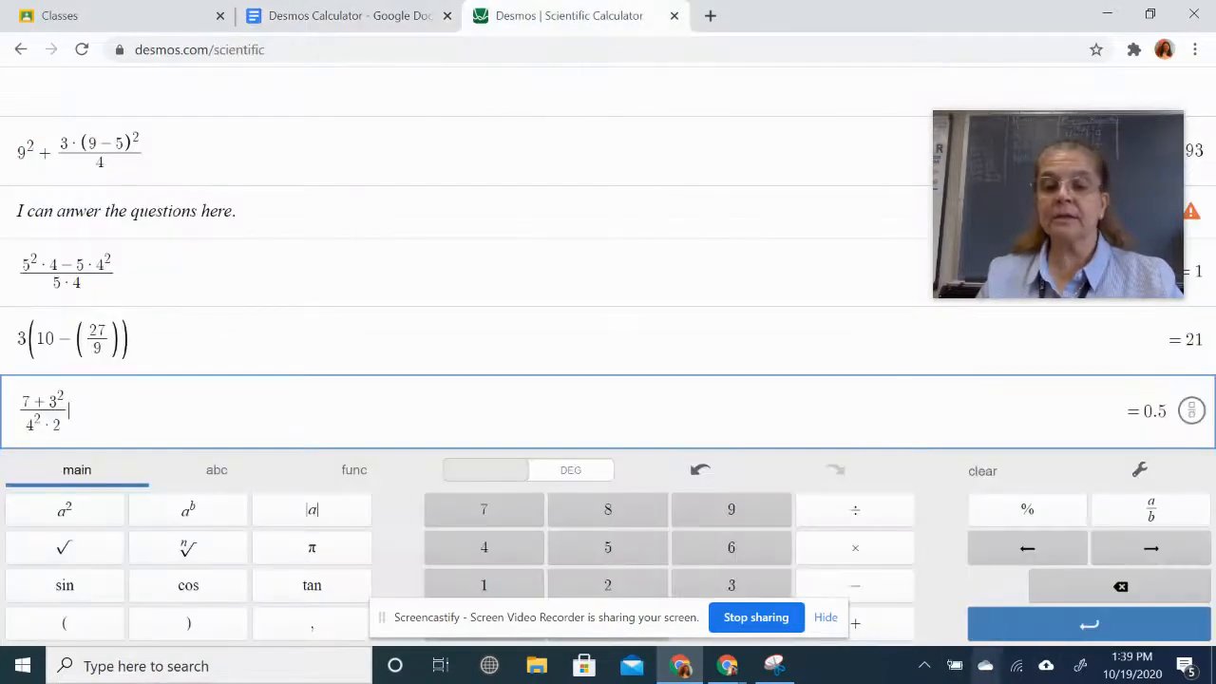
- Snip the = 0.5 result and paste it right of problem 6's fraction image
click(775, 665)
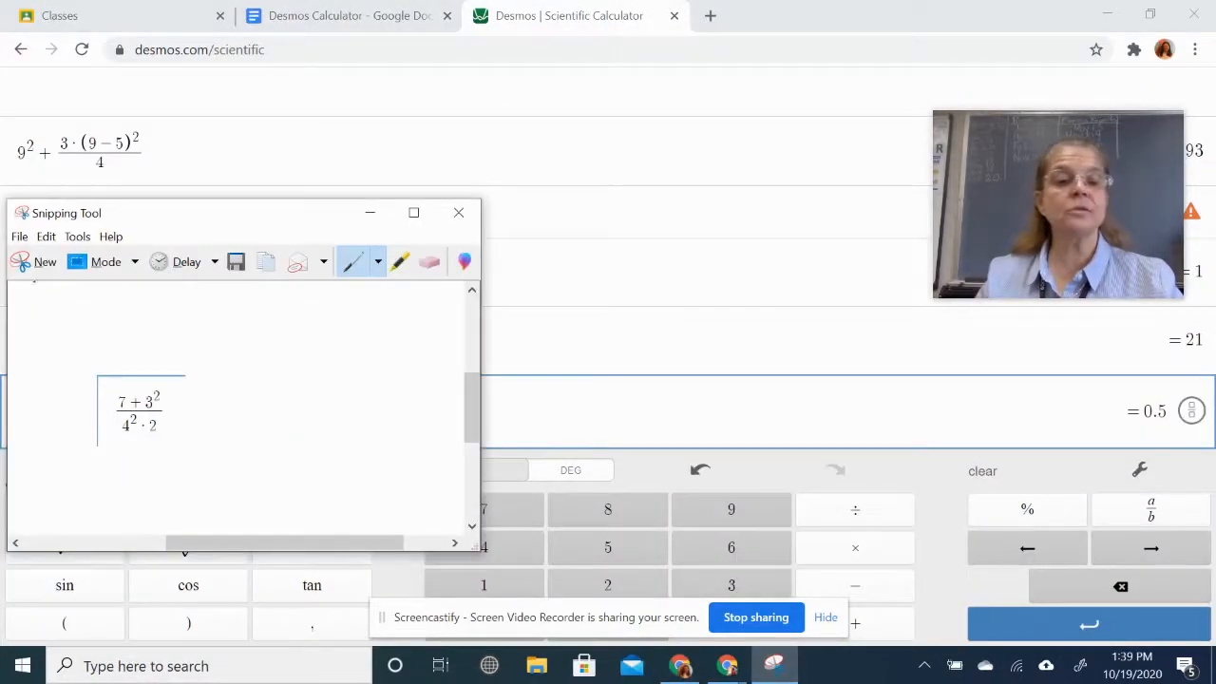
click(23, 271)
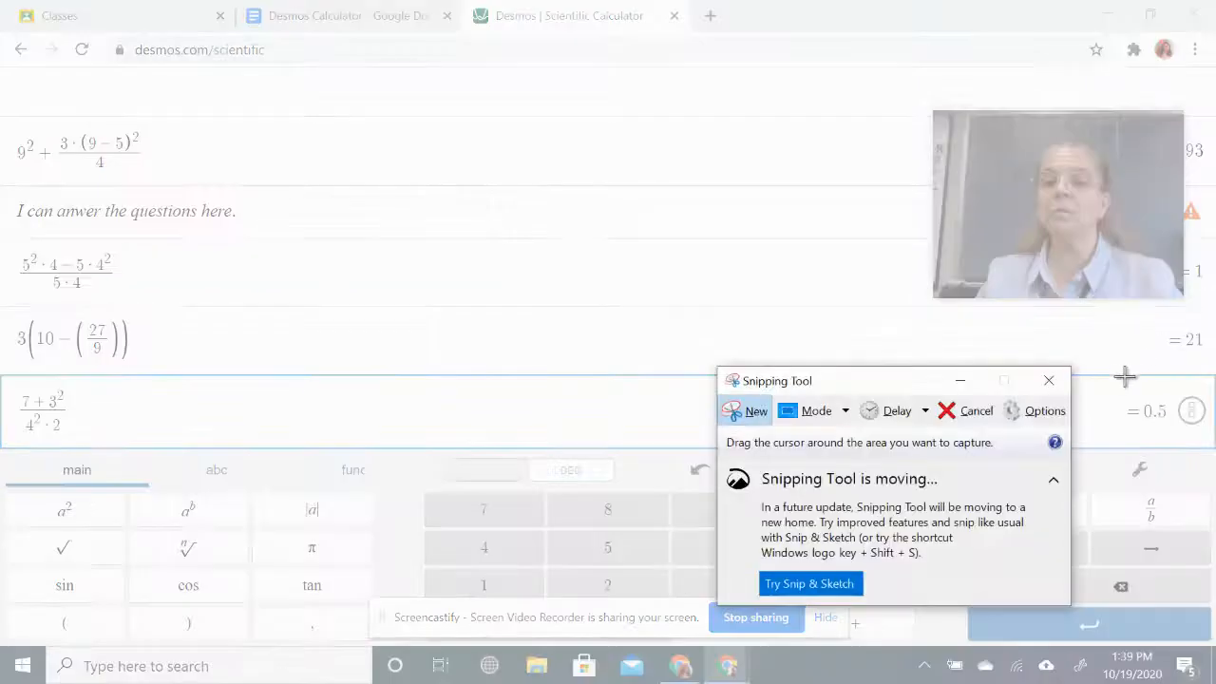
drag(1156, 369, 1171, 446)
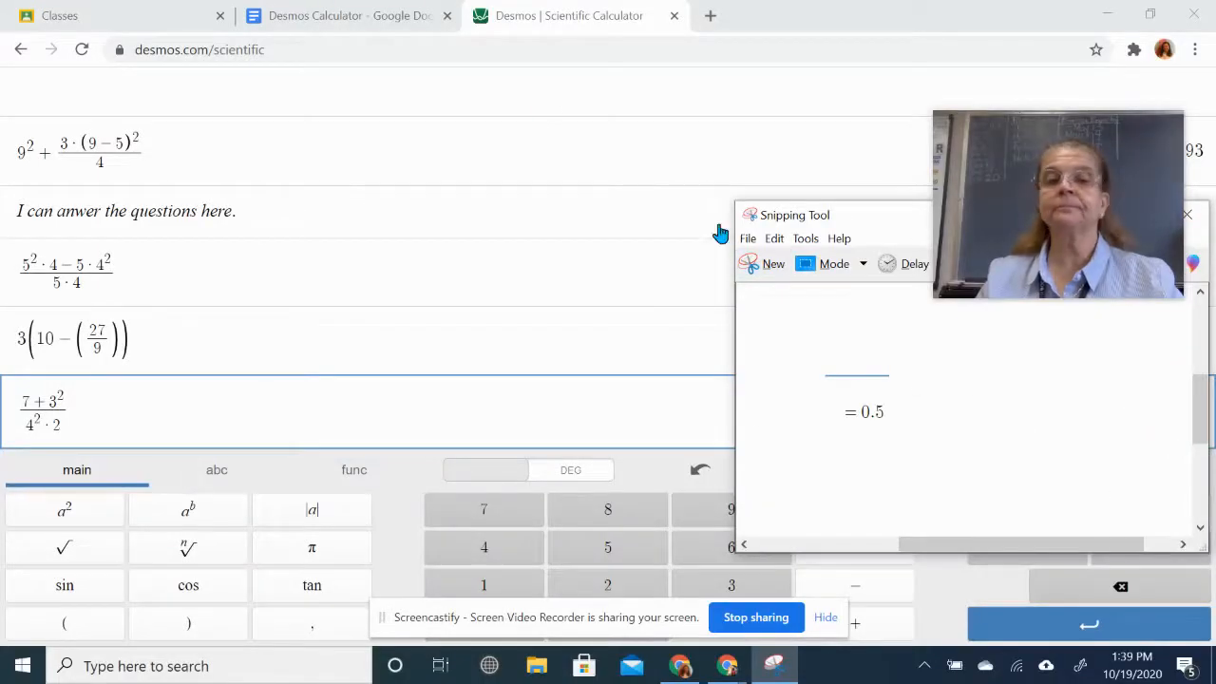
click(377, 19)
click(465, 467)
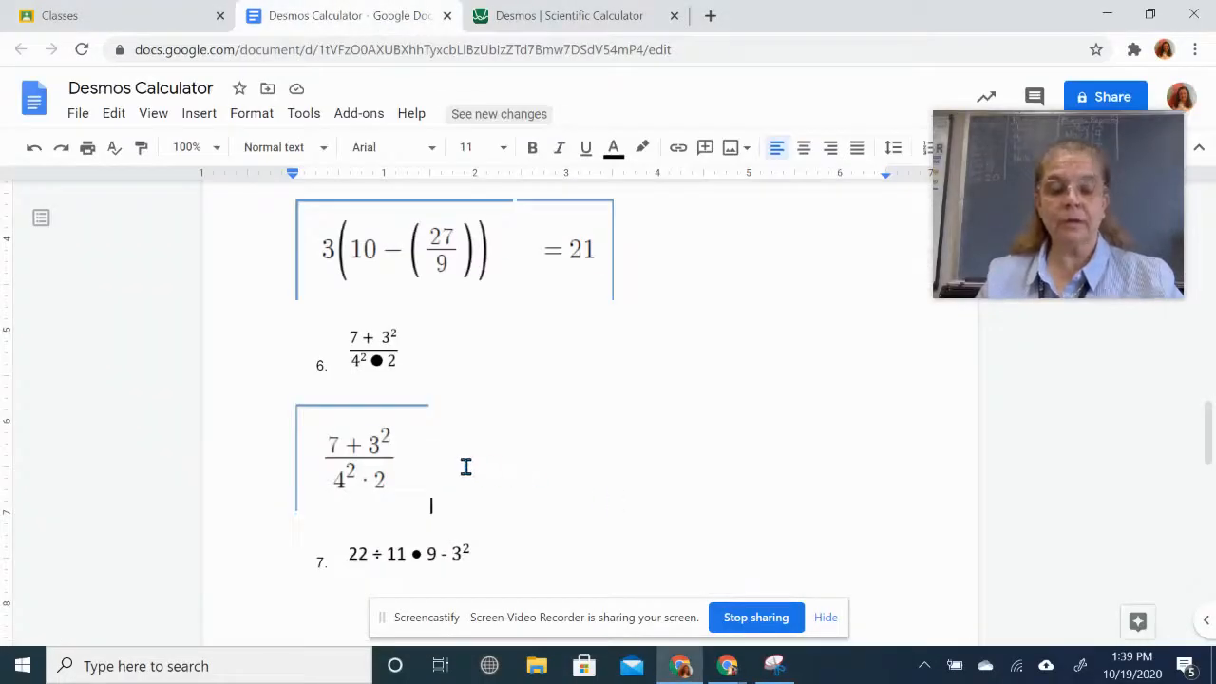
key(ctrl+v)
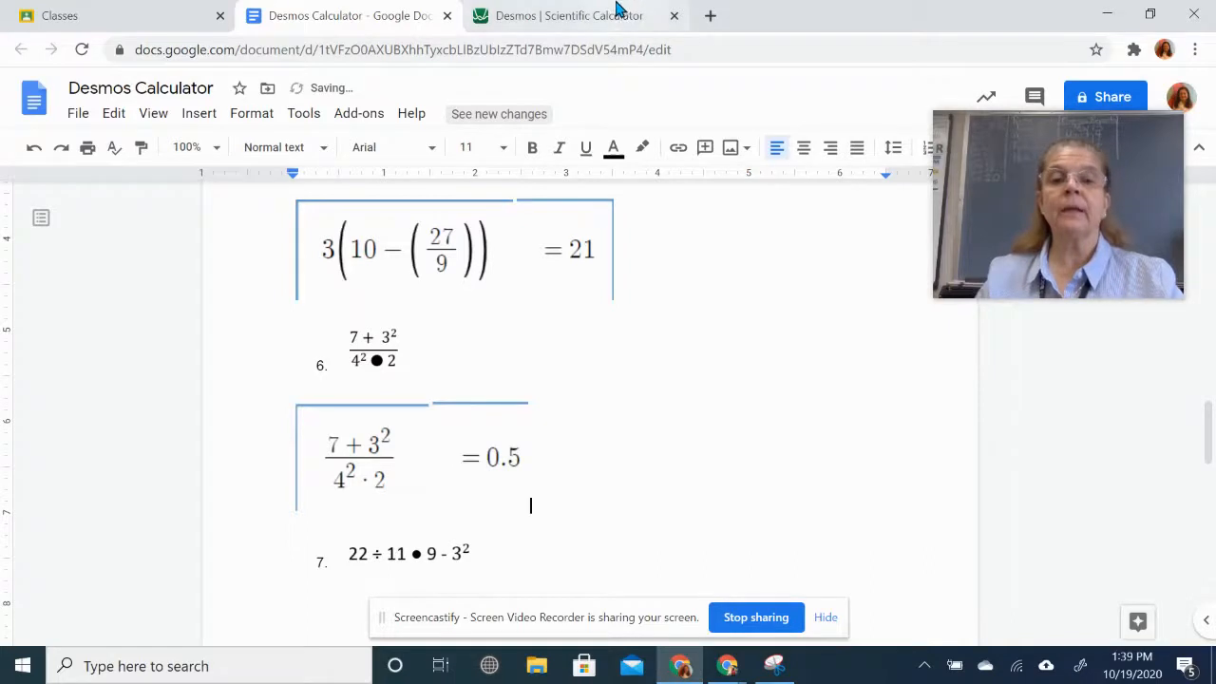
click(616, 17)
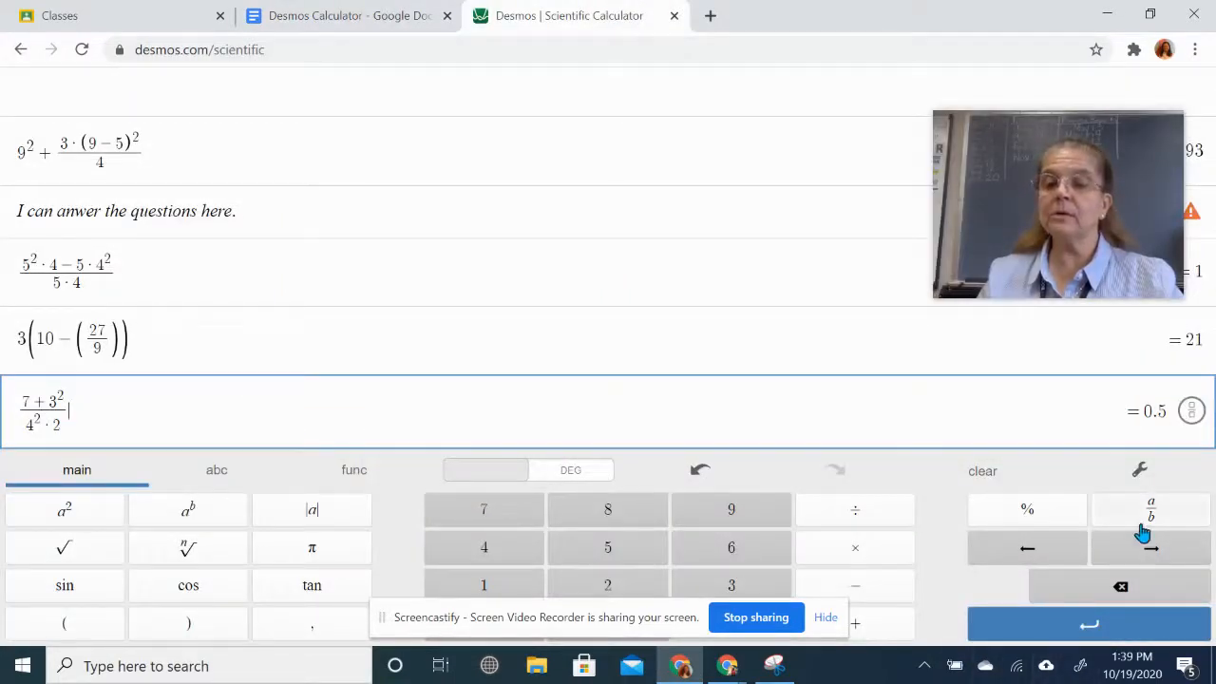
- Toggle the answer to the fraction 1/2, snip it, and paste it after = 0.5
click(1192, 412)
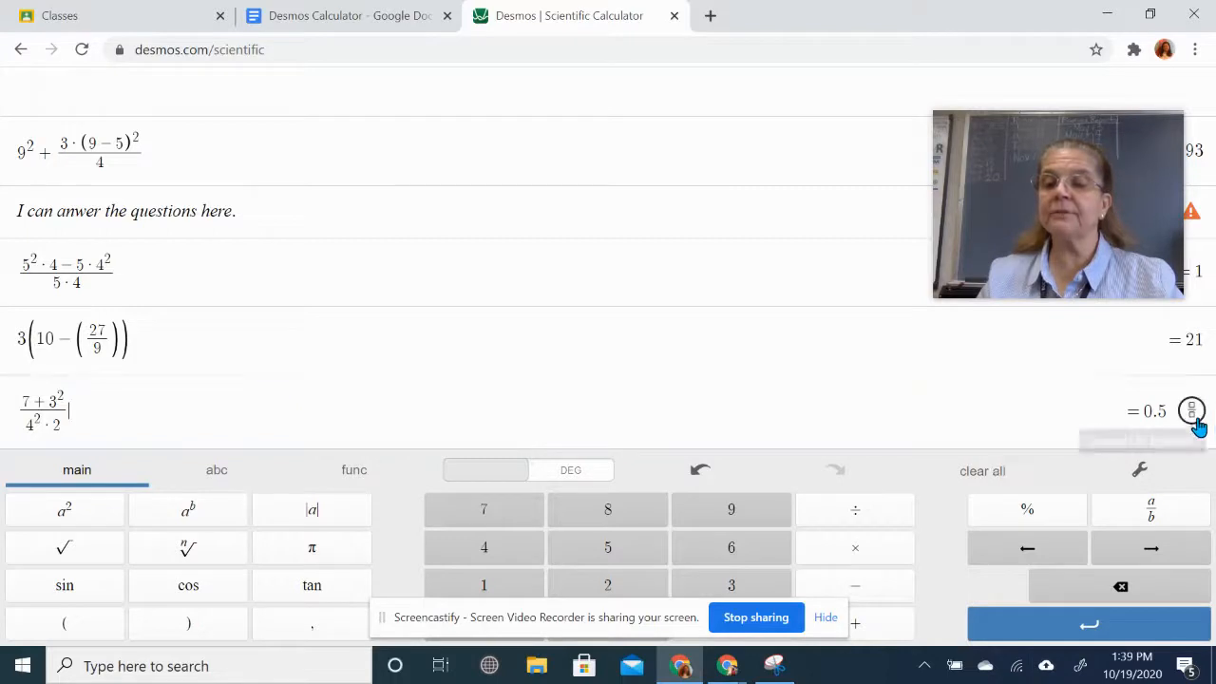
click(1195, 422)
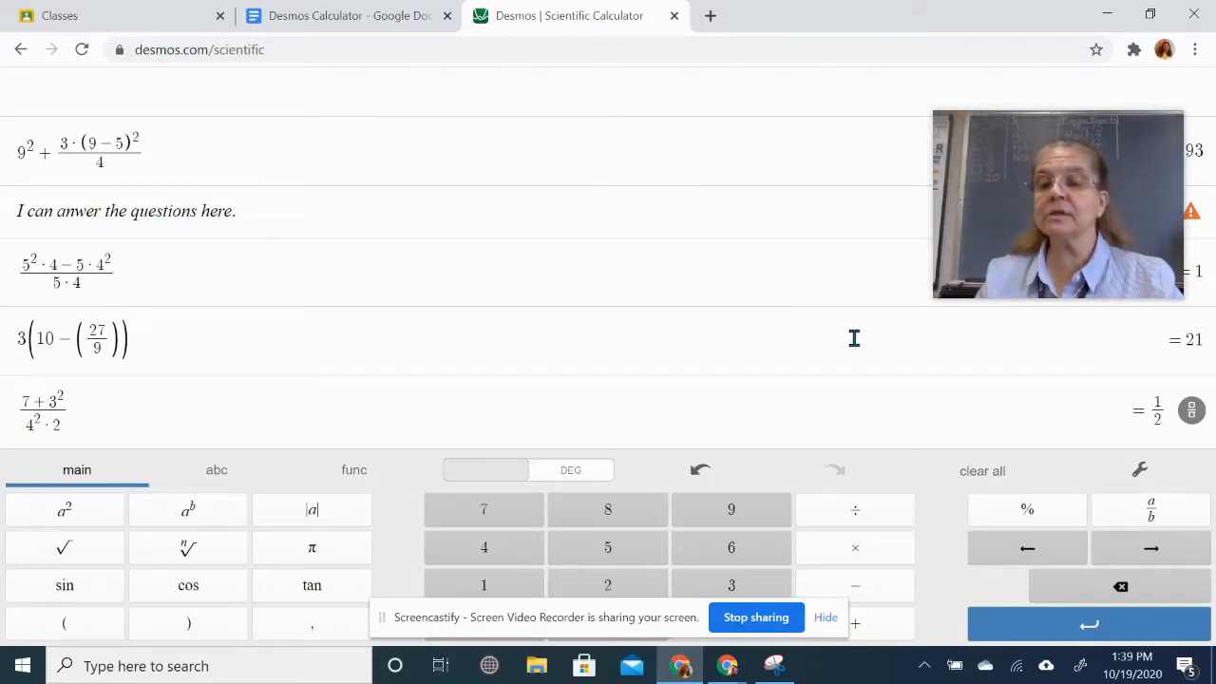
click(774, 665)
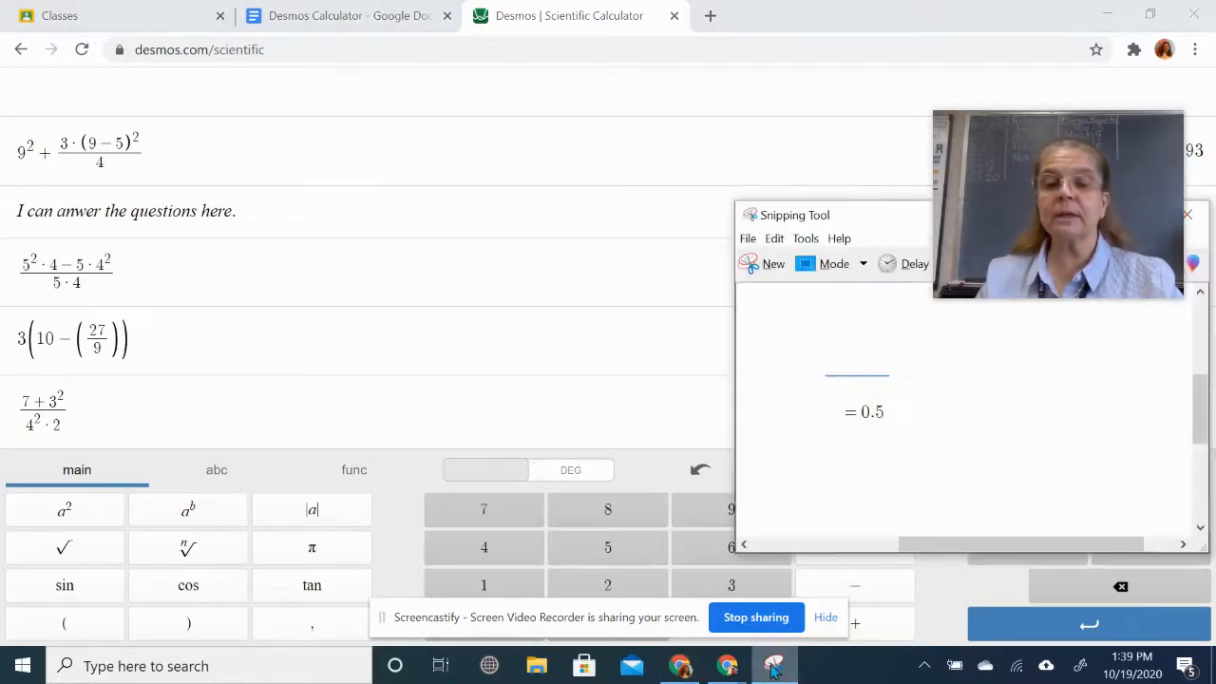
click(763, 266)
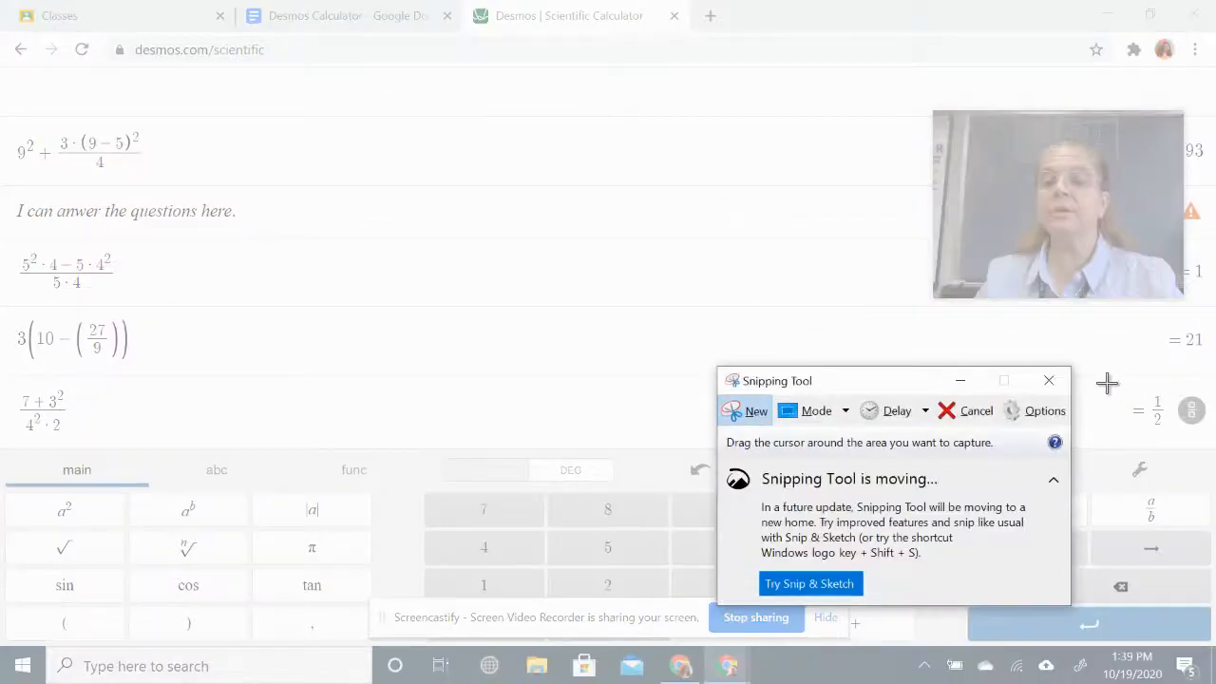
drag(1110, 372, 1179, 450)
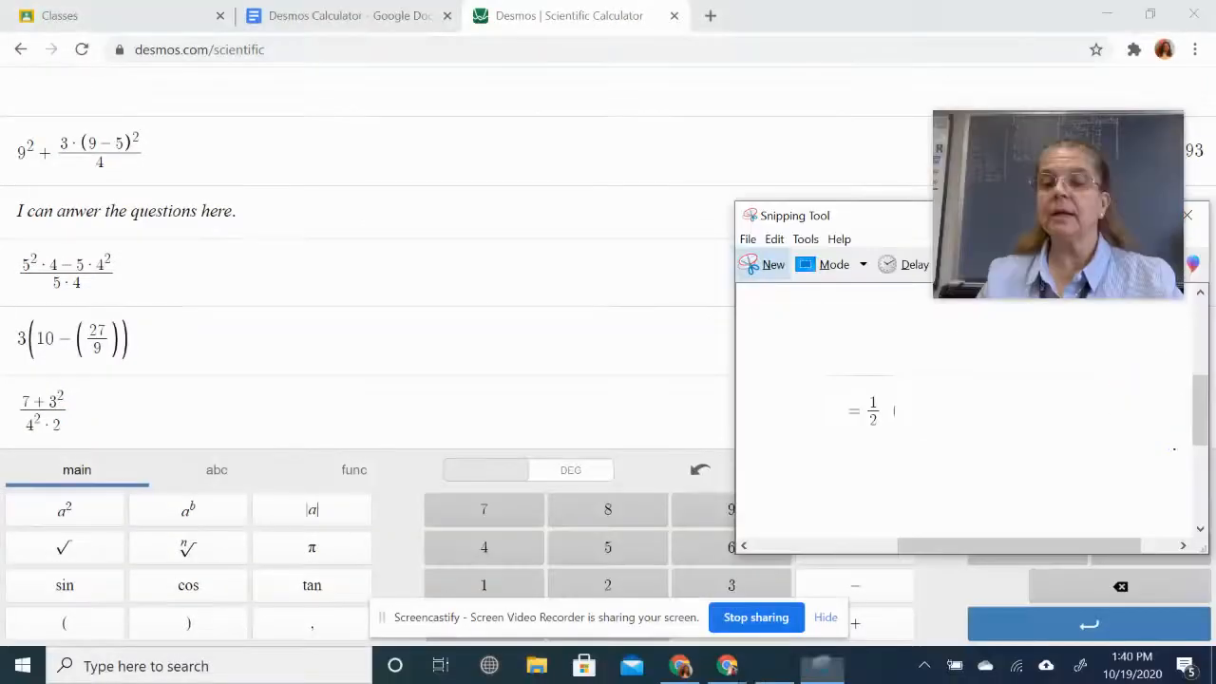
click(372, 15)
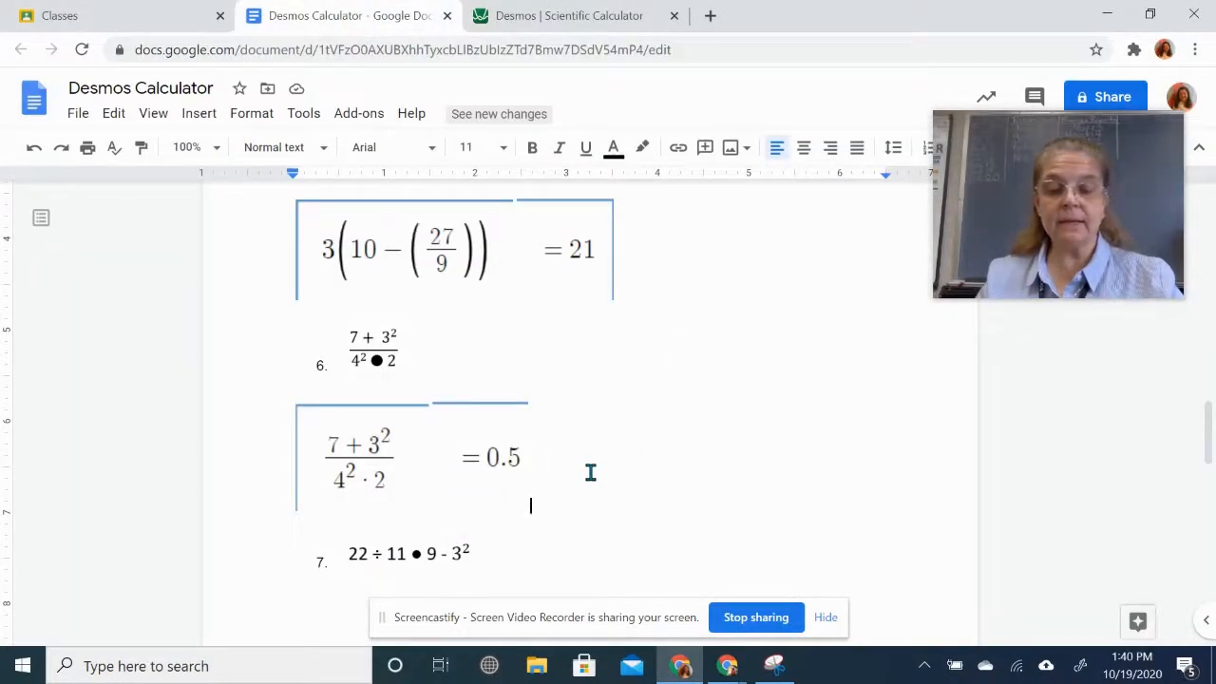
key(ctrl+v)
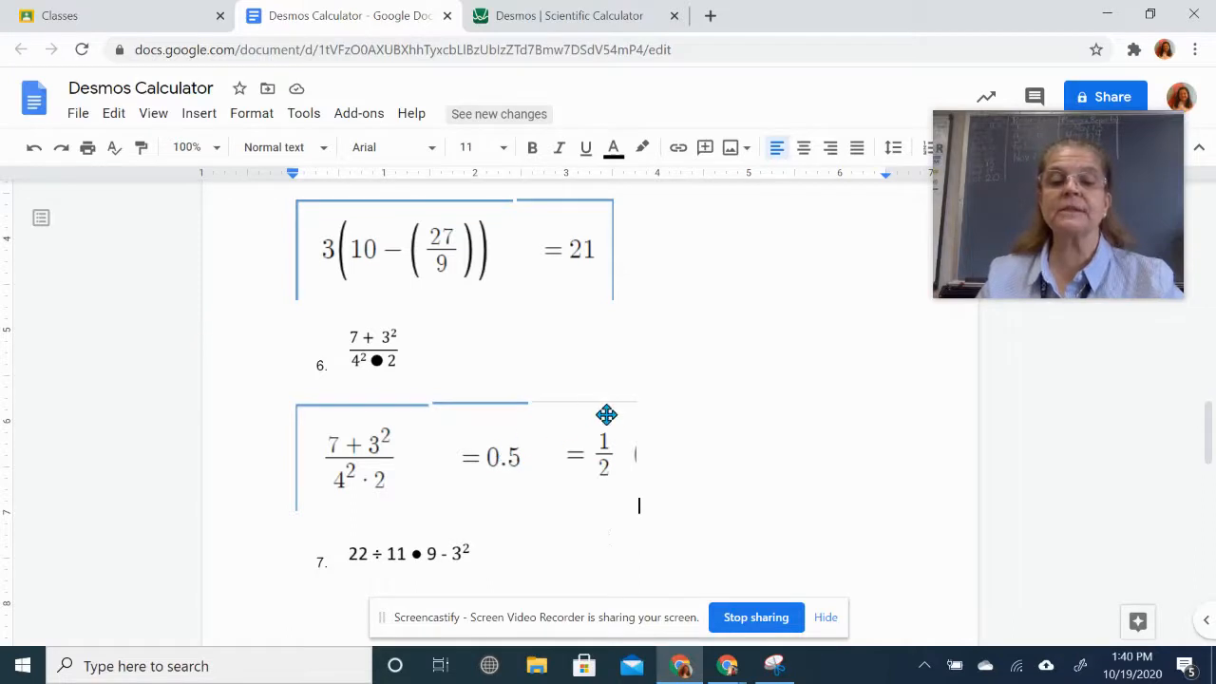
- Scroll down through the worksheet's problems, then back up to the introduction
scroll(823, 507, down, 2)
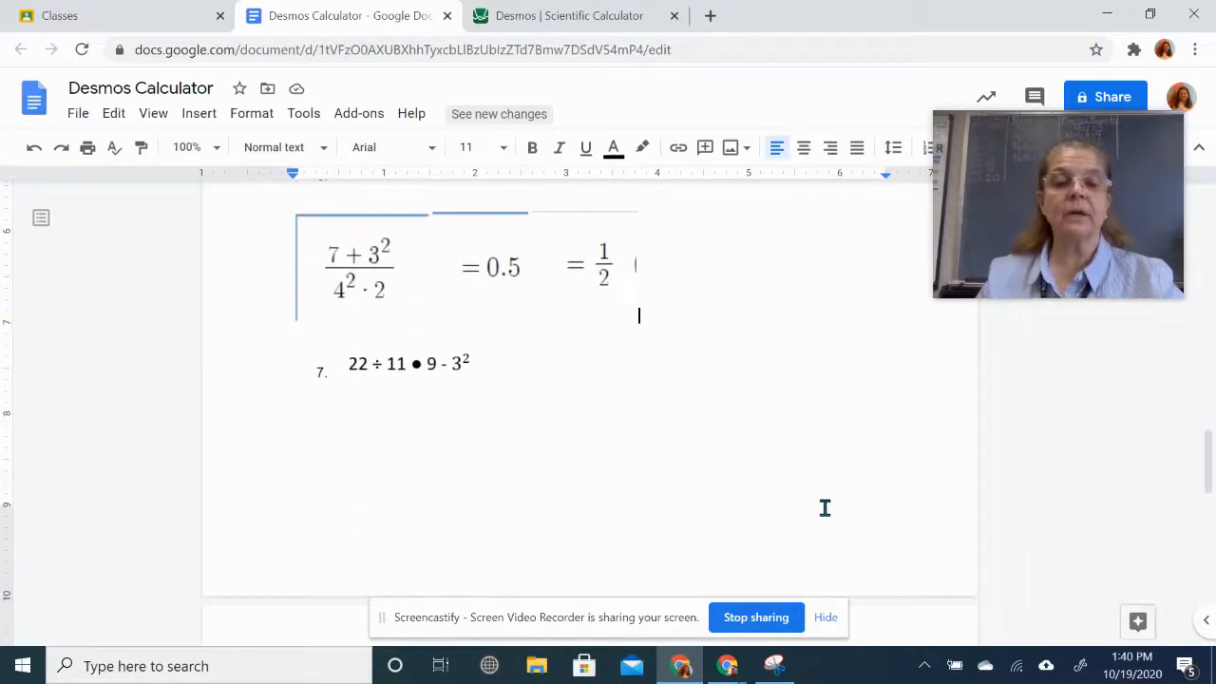
scroll(824, 508, down, 15)
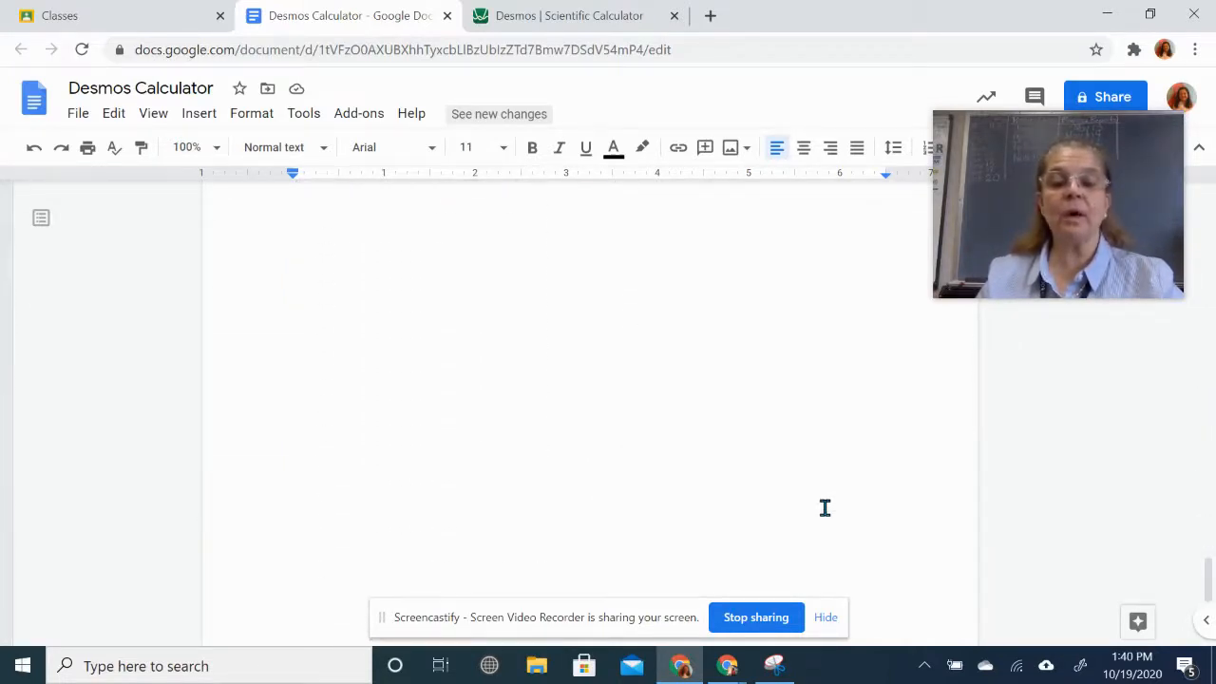
scroll(824, 508, up, 12)
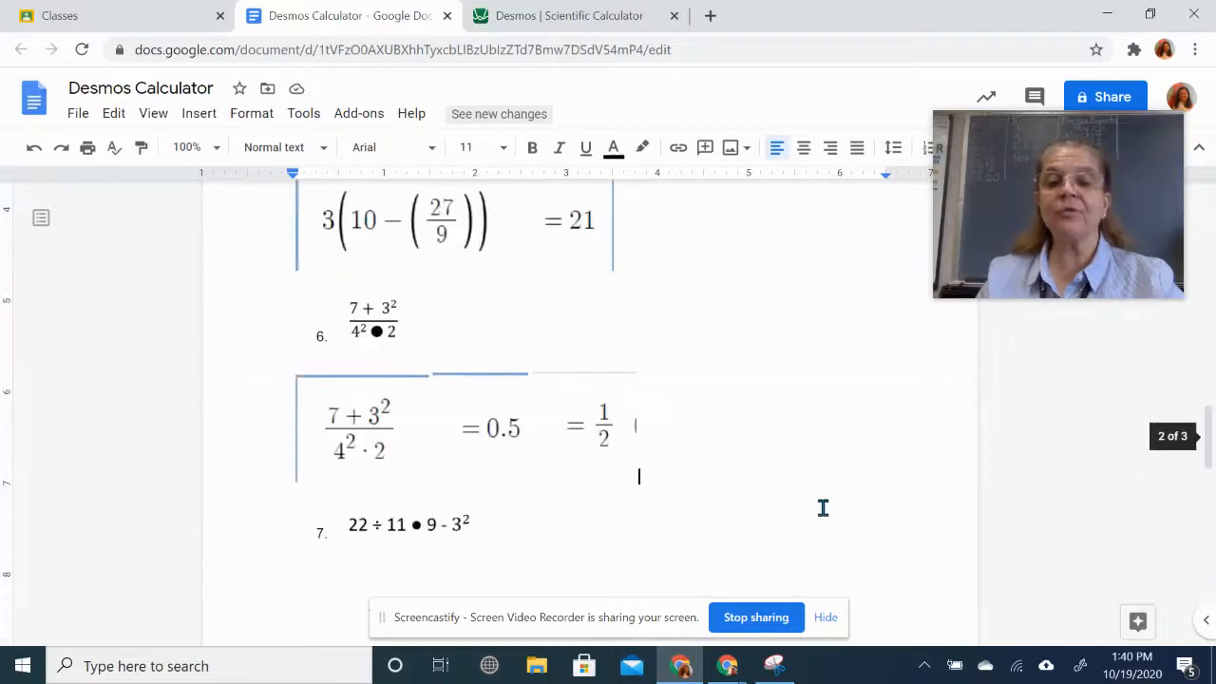
scroll(822, 507, up, 15)
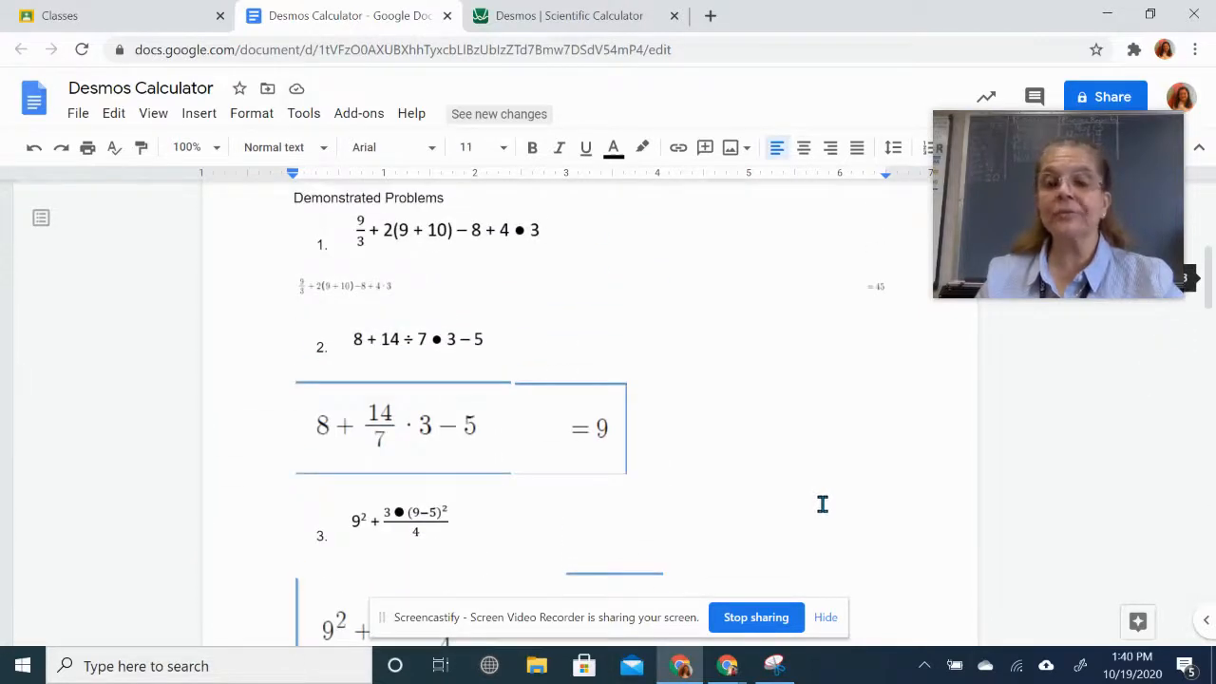
scroll(823, 504, up, 5)
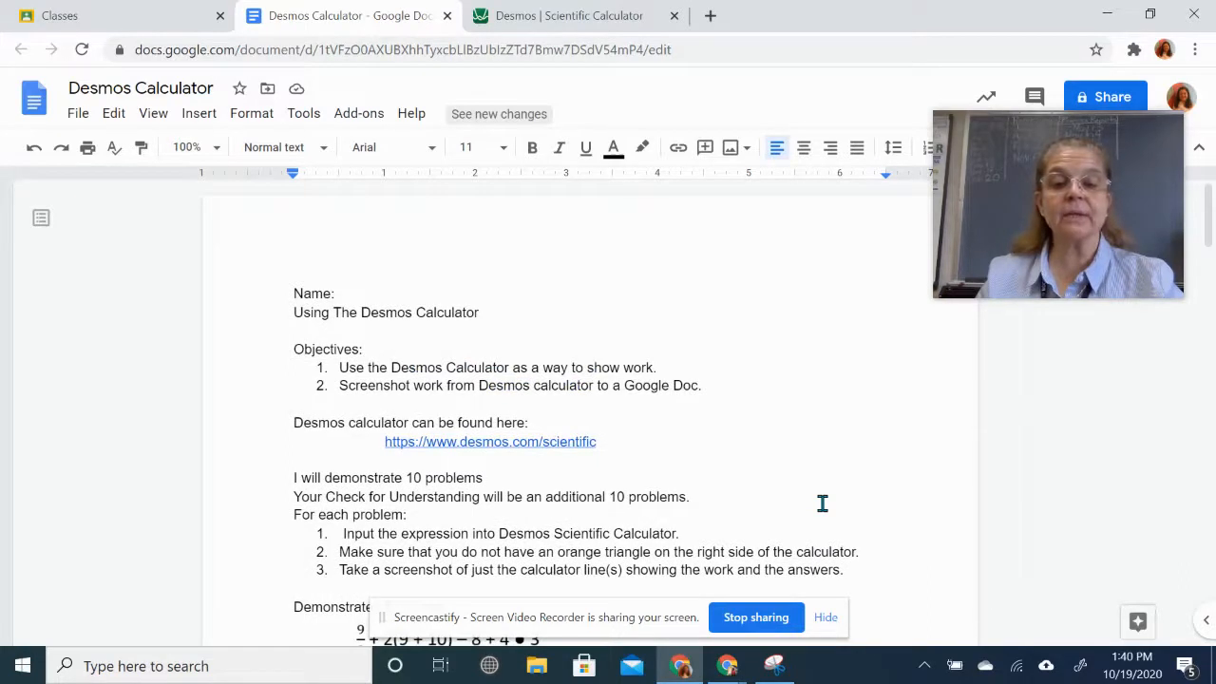
- Replace both 10s in the introduction with 5, for demonstrated and additional problems
double_click(418, 478)
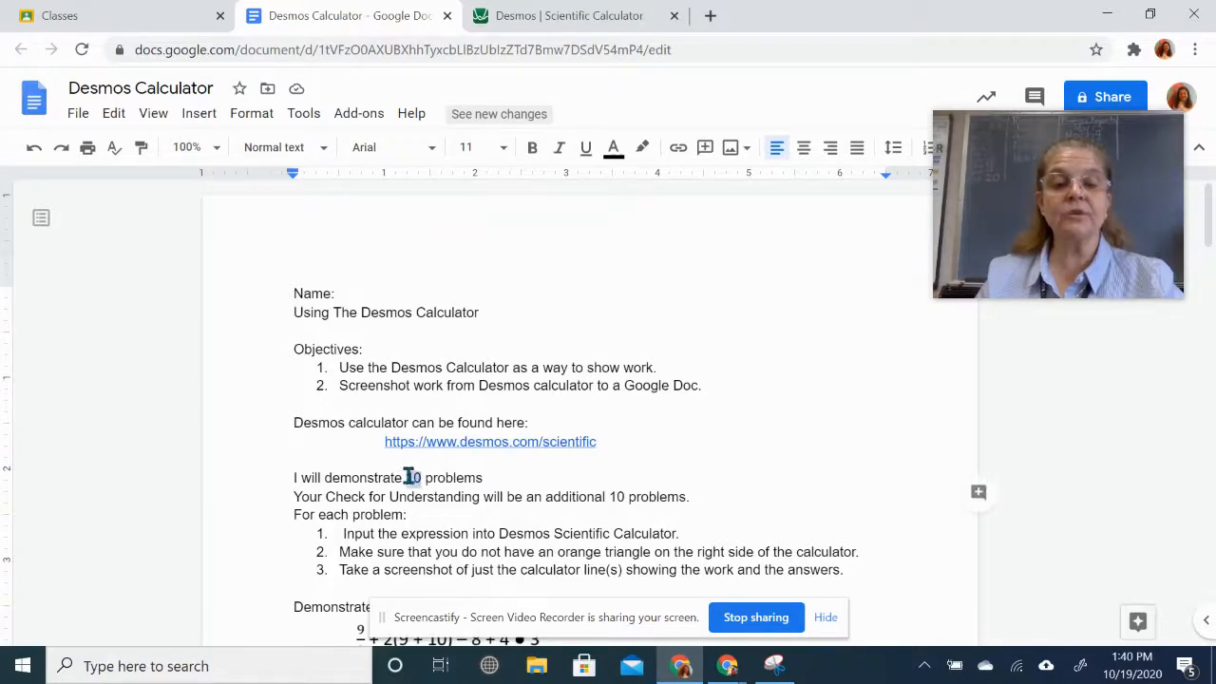
text(5)
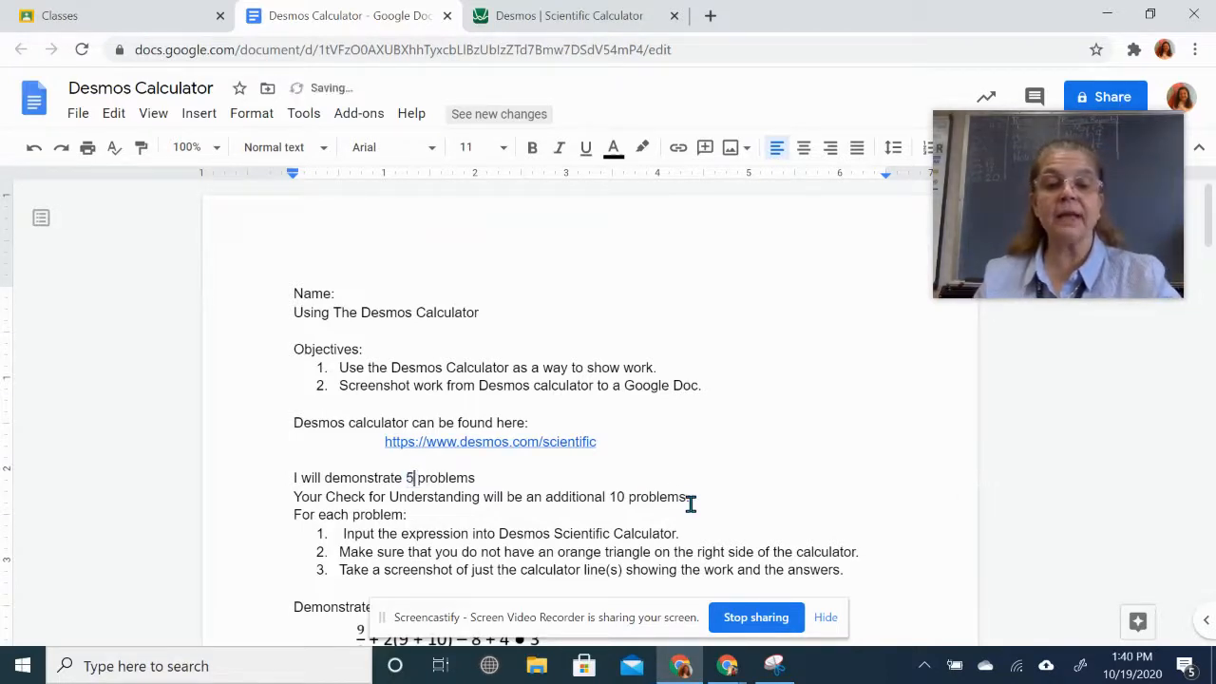
double_click(616, 496)
text(5)
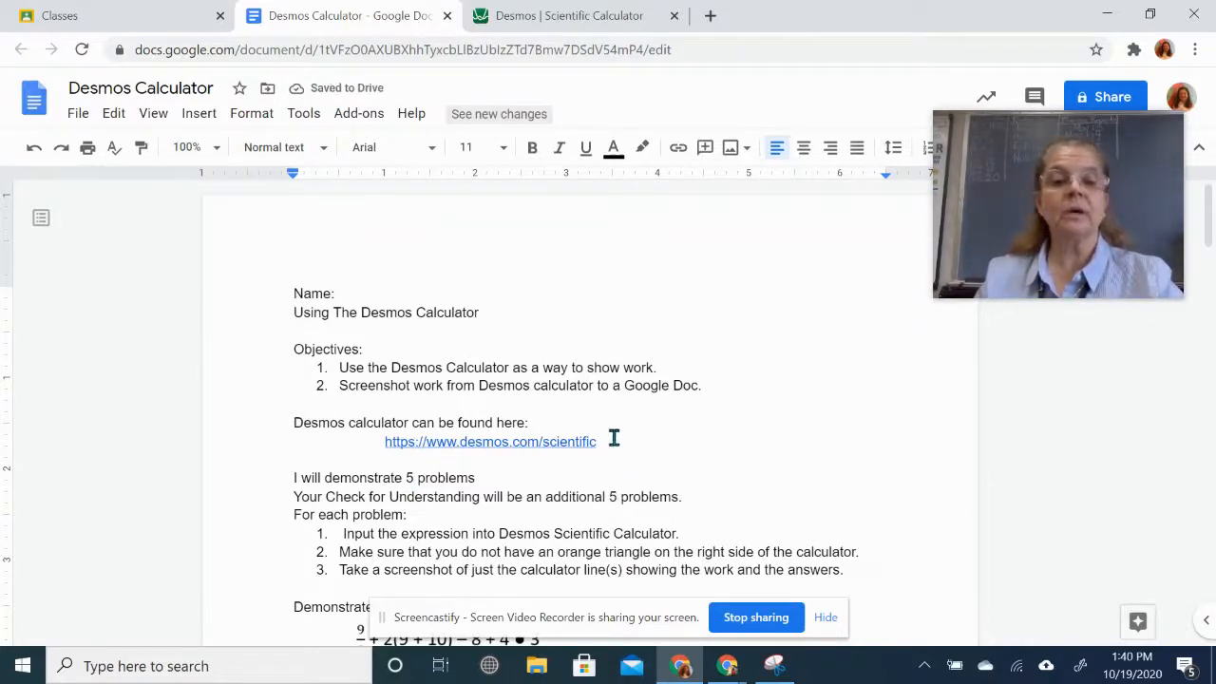
scroll(793, 406, down, 10)
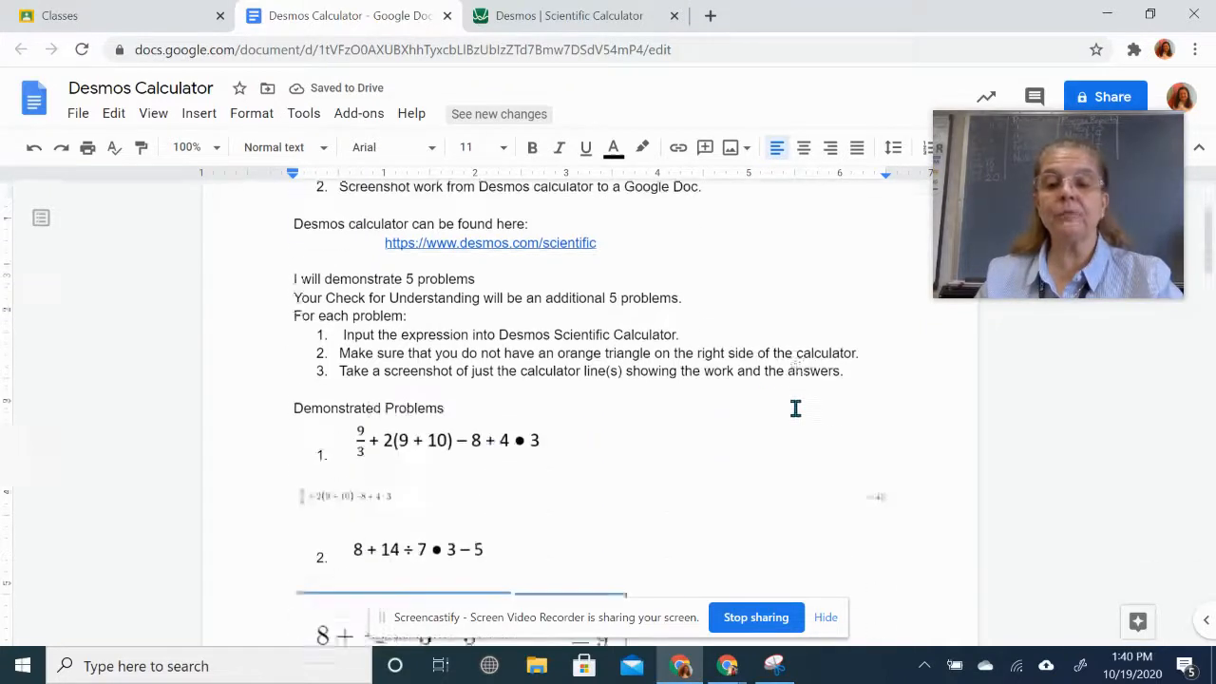
scroll(795, 408, down, 15)
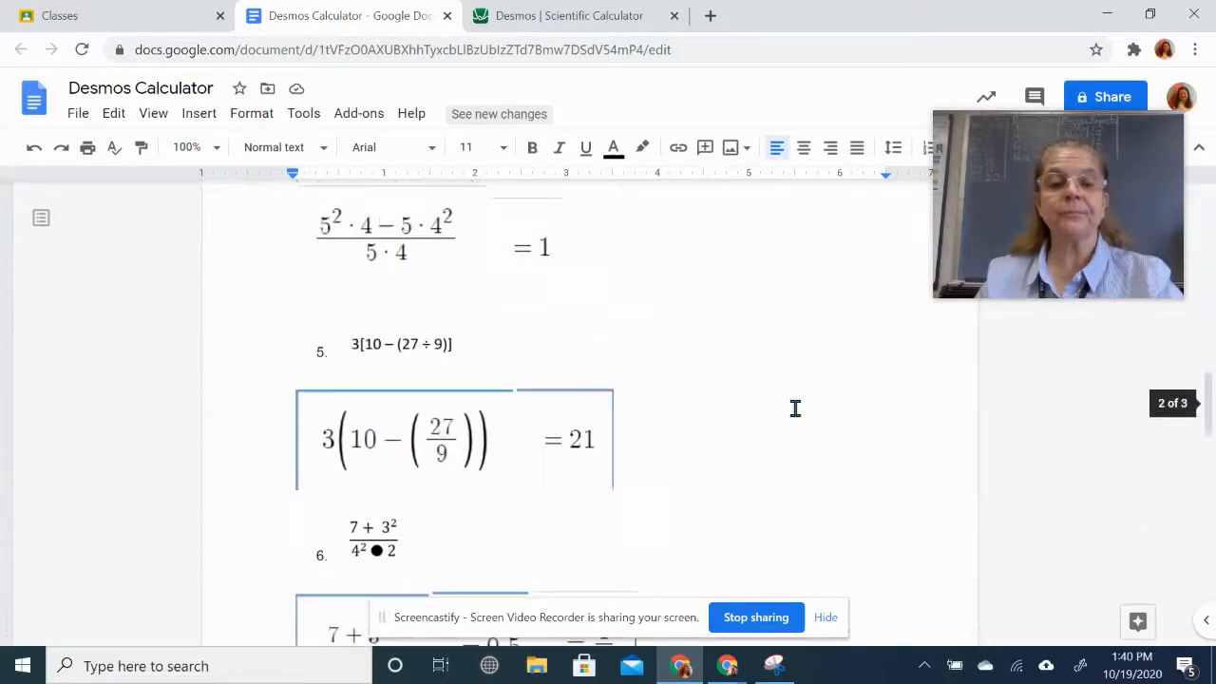
scroll(795, 409, down, 3)
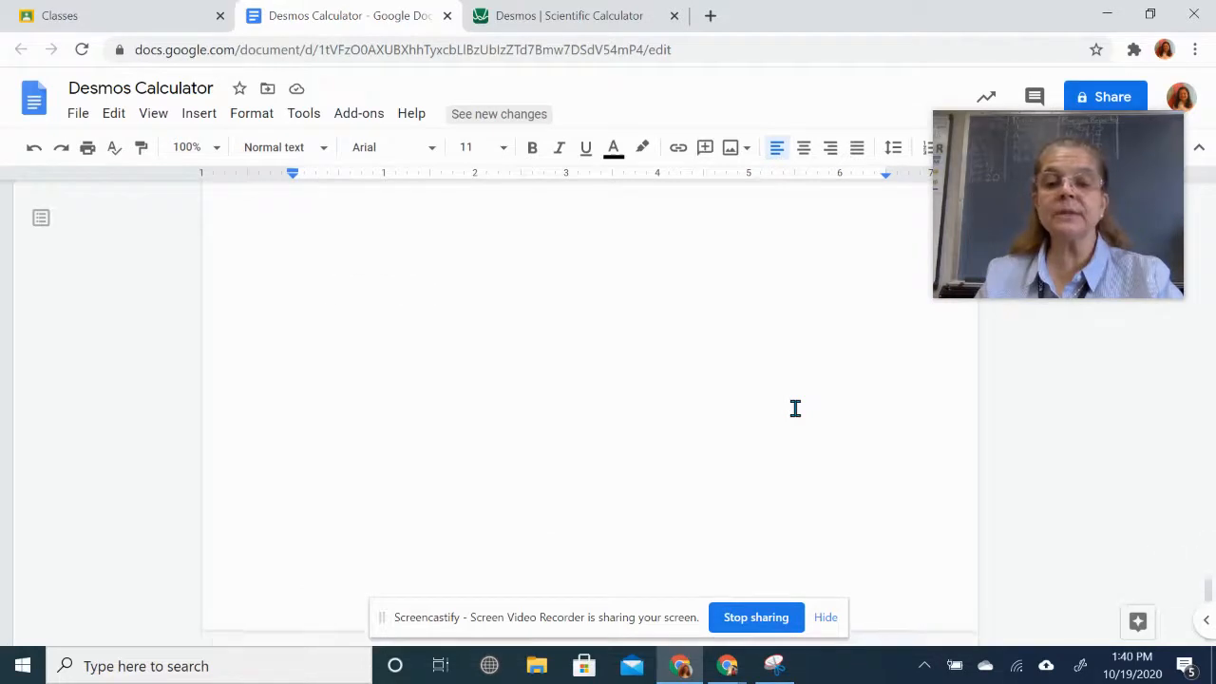
scroll(795, 408, up, 12)
scroll(795, 408, up, 12)
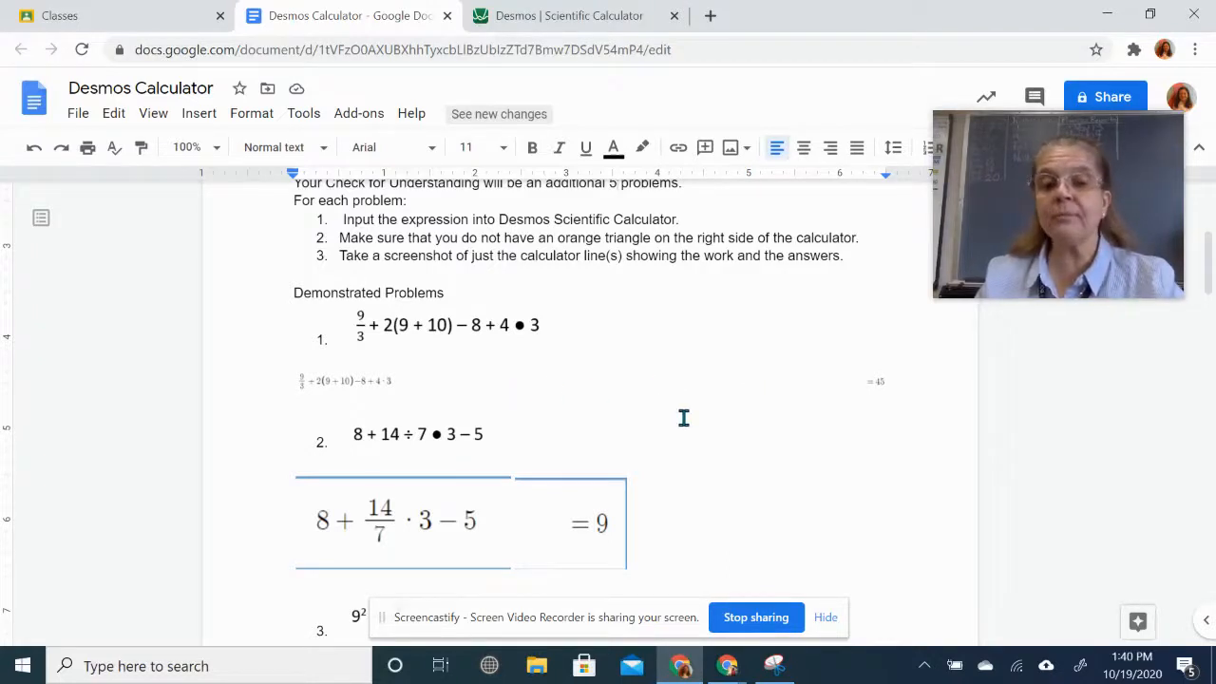
scroll(712, 445, up, 3)
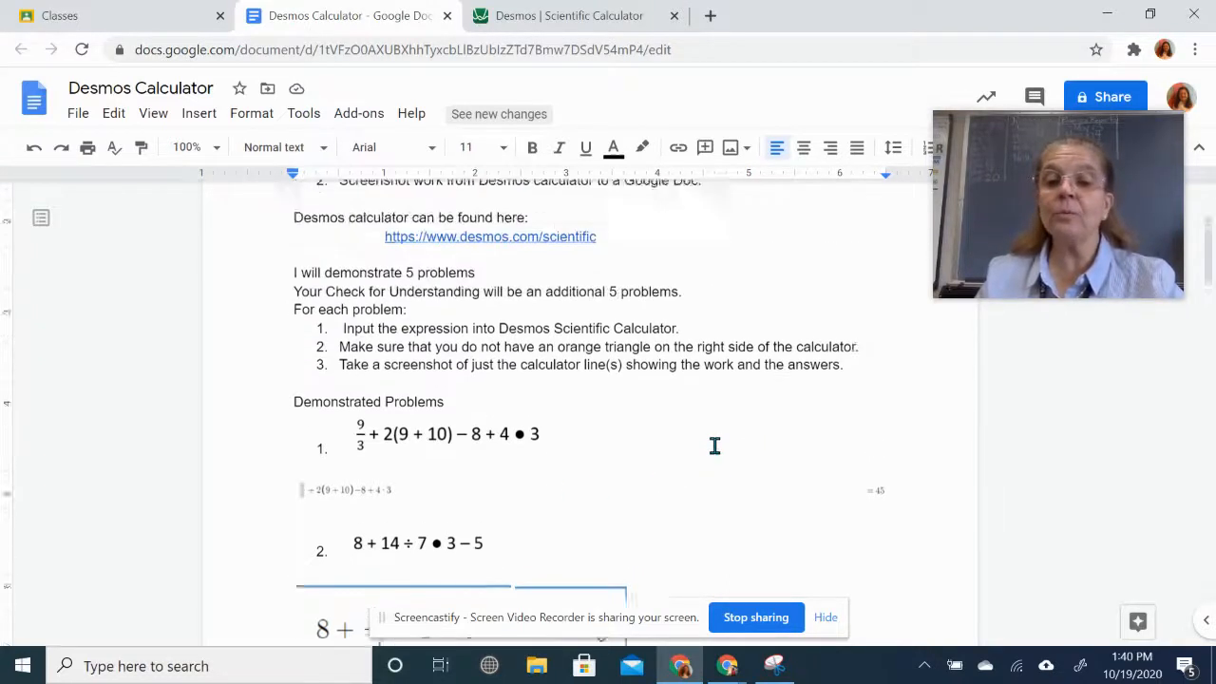
scroll(715, 447, up, 2)
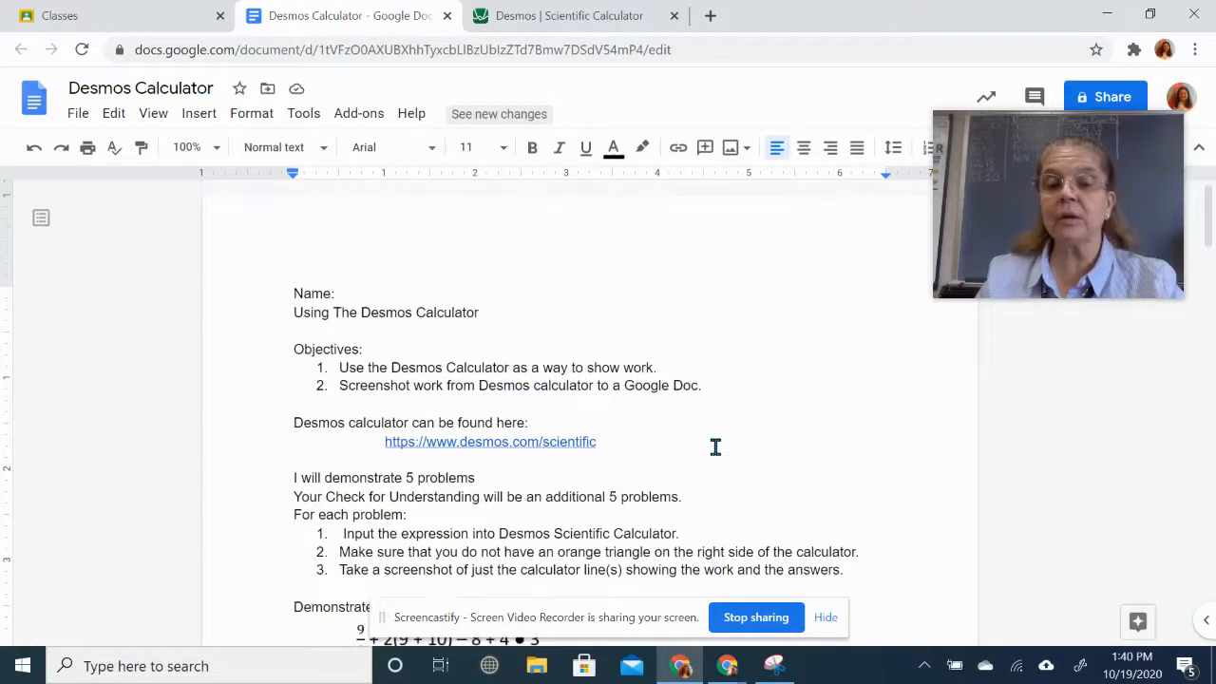